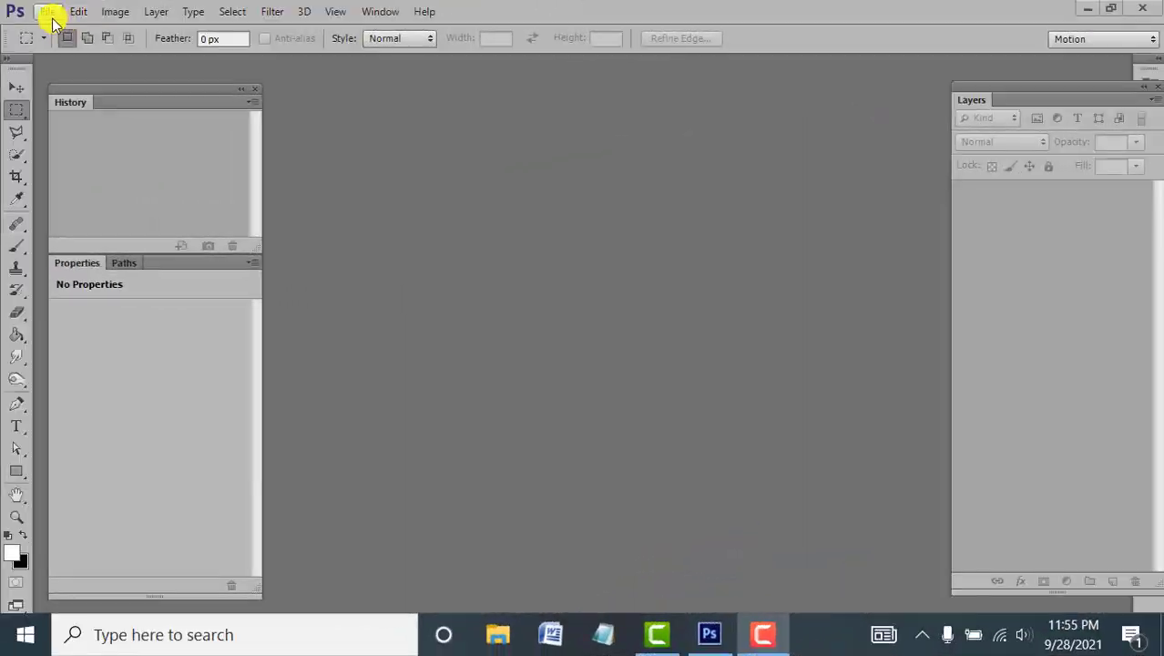
# Open graffiti-237656_1280.jpg and the jeffery-erhunse dancer photo from the Desktop together
pyautogui.click(47, 12)
pyautogui.click(58, 34)
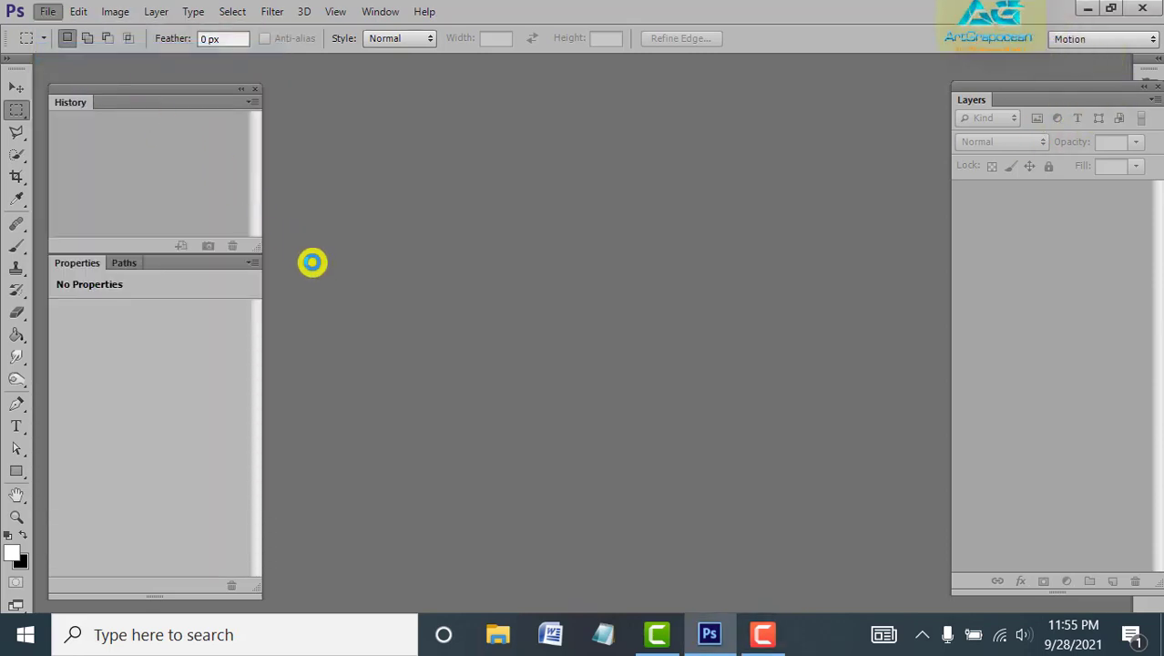
pyautogui.doubleClick(311, 262)
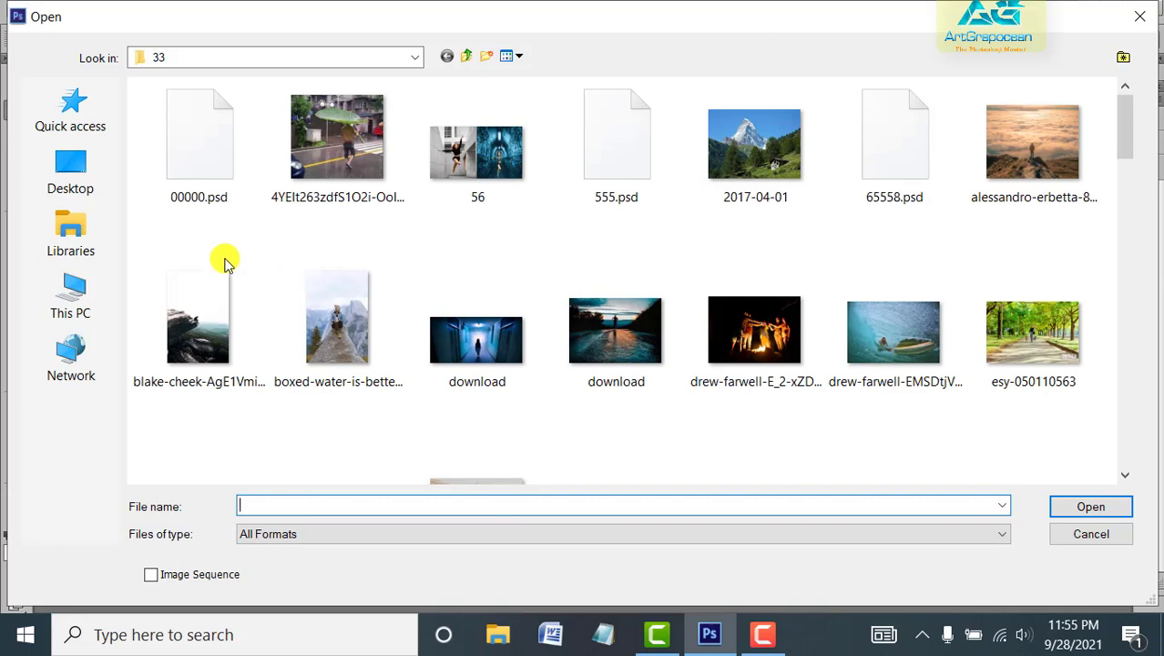
pyautogui.click(78, 189)
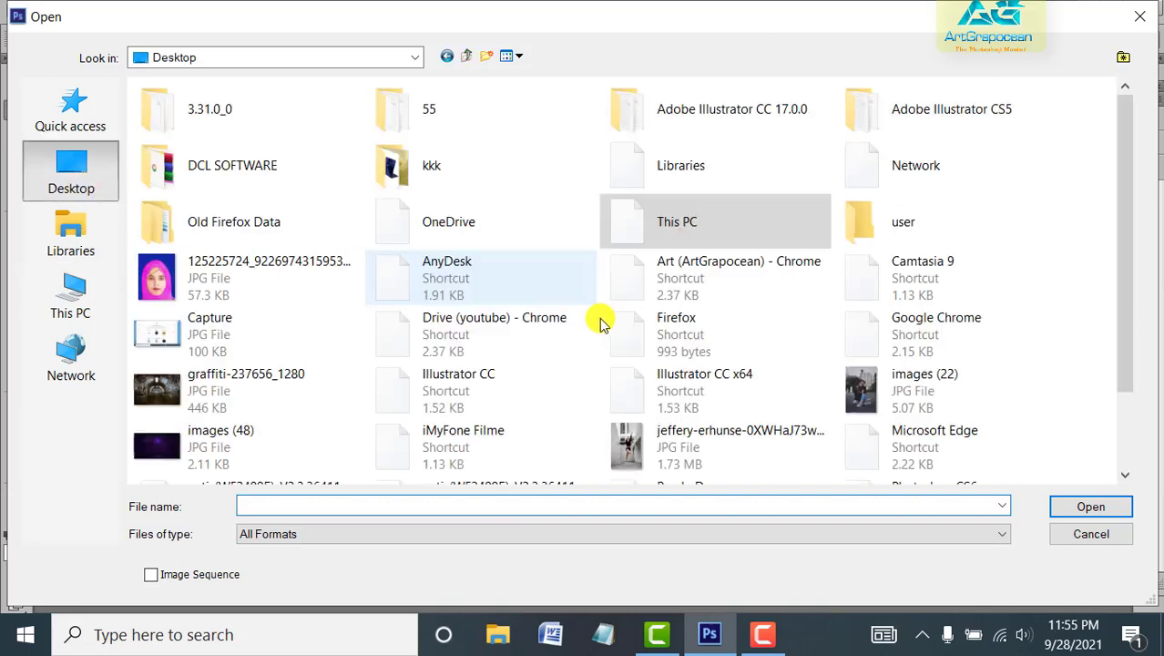
pyautogui.scroll(-2, 594, 368)
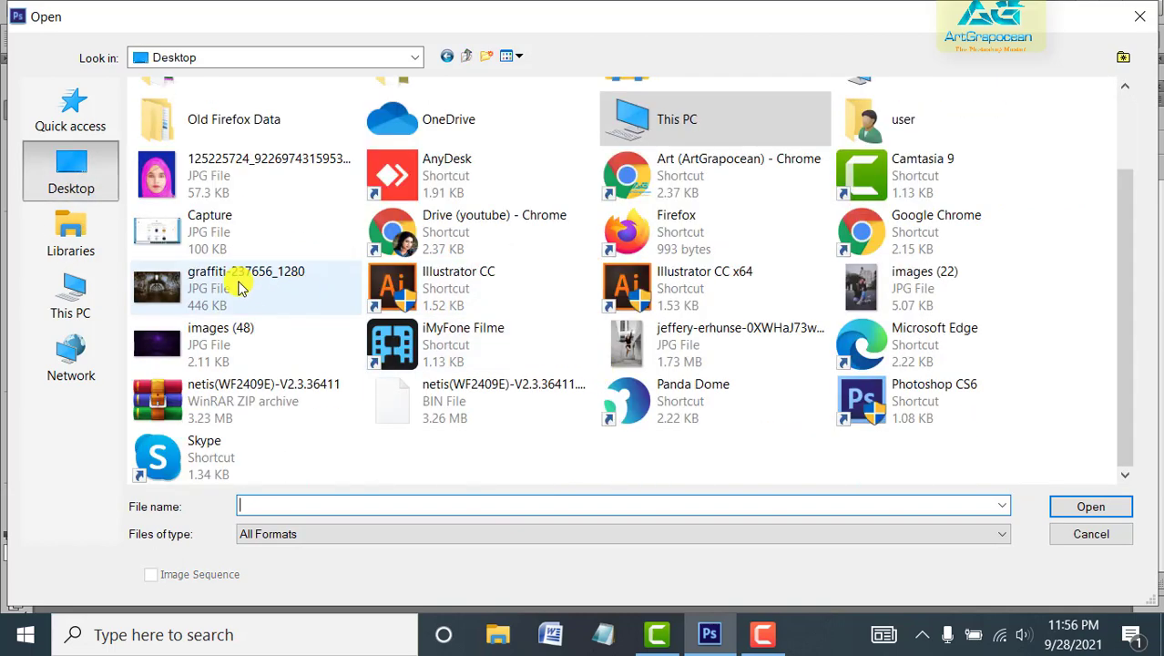
pyautogui.click(194, 291)
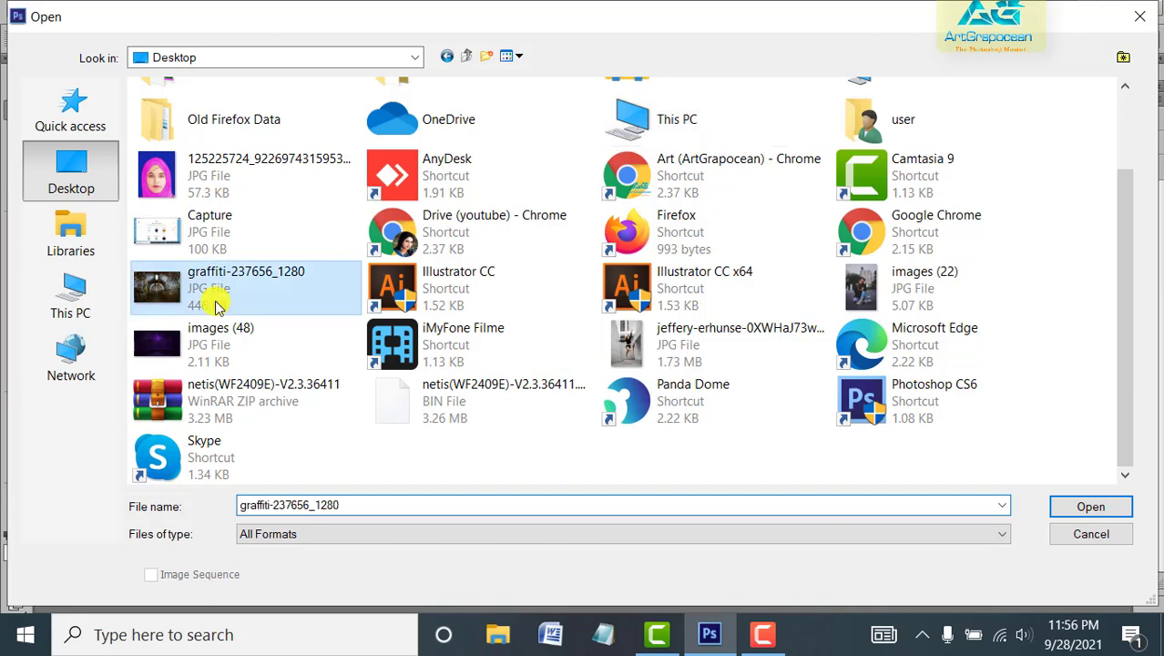
pyautogui.keyDown('ctrl'); pyautogui.click(674, 344); pyautogui.keyUp('ctrl')
pyautogui.click(1081, 508)
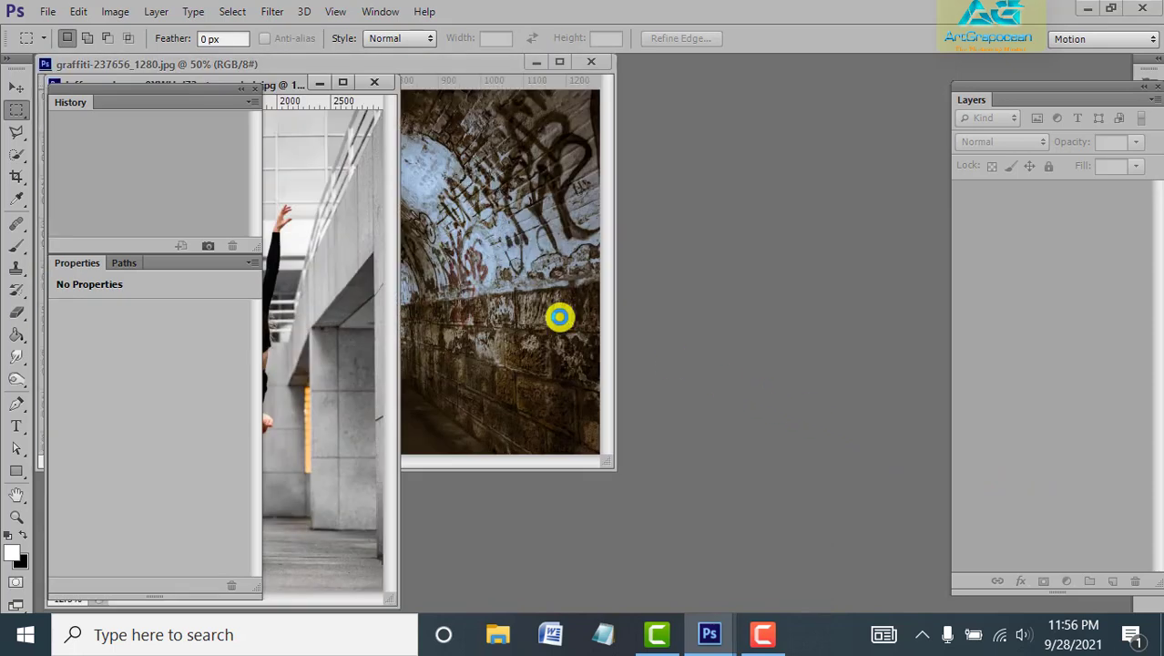
# Dock both photo windows as tabs and bring up the graffiti image with the Move tool
pyautogui.moveTo(446, 80)
pyautogui.mouseDown()
pyautogui.moveTo(674, 66)
pyautogui.moveTo(324, 86)
pyautogui.moveTo(645, 267)
pyautogui.moveTo(779, 73)
pyautogui.mouseUp()
pyautogui.click(151, 64)
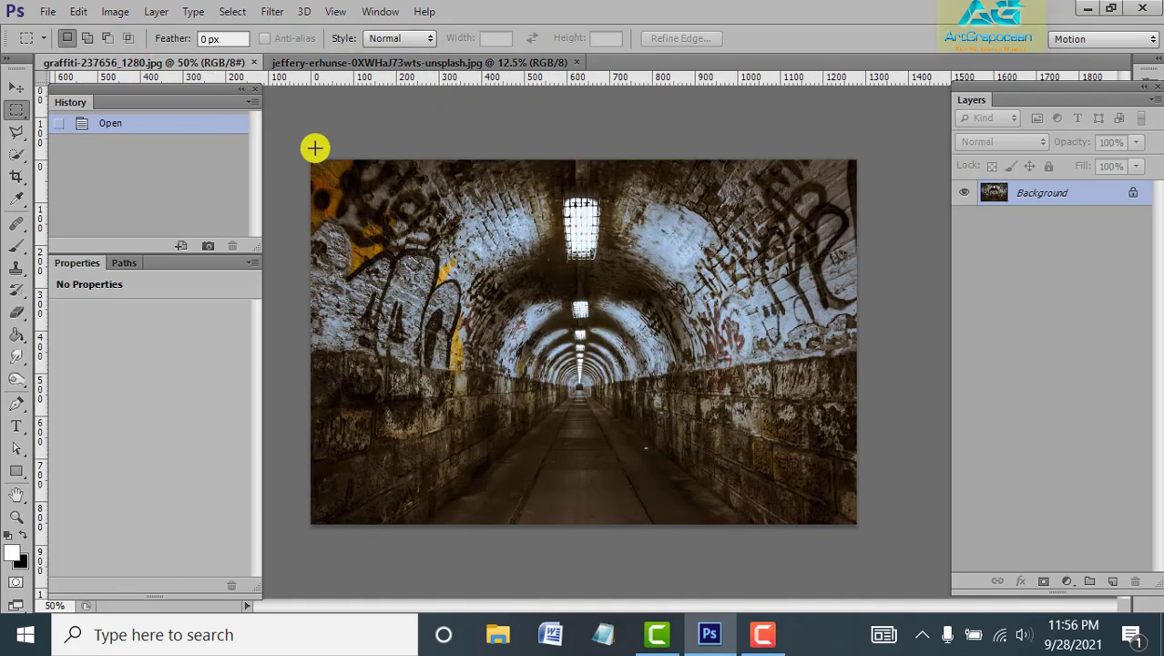
pyautogui.click(18, 90)
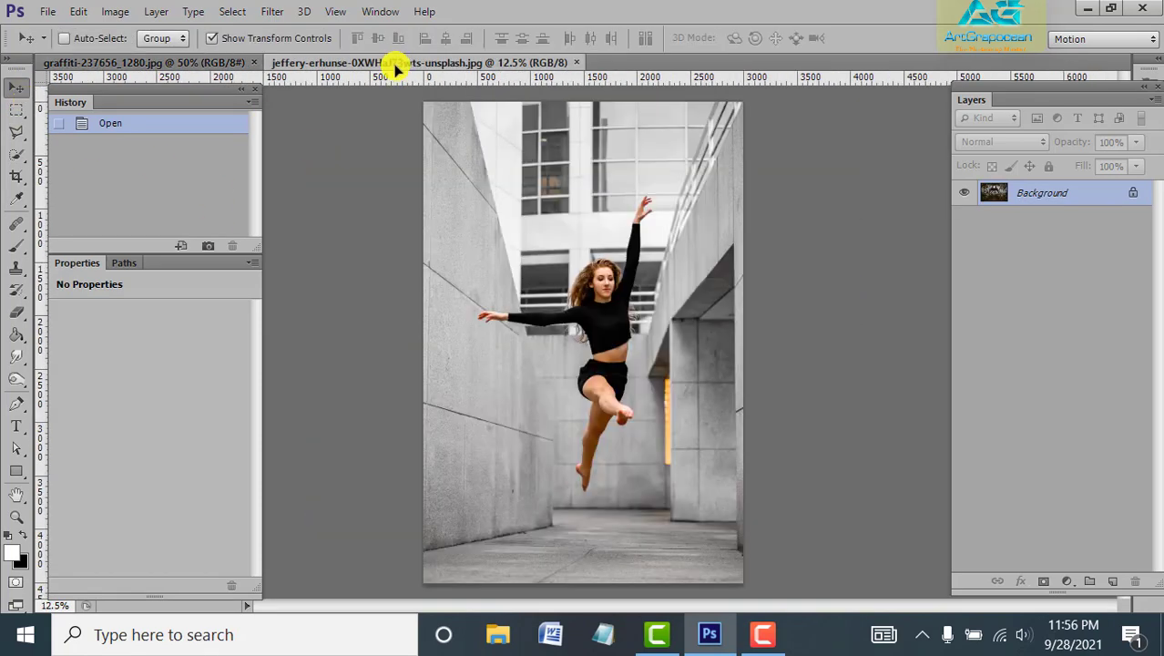
# Copy the graffiti tunnel into the dancer photo as Layer 1, scaled to fill the canvas
pyautogui.moveTo(396, 69); pyautogui.dragTo(525, 298)
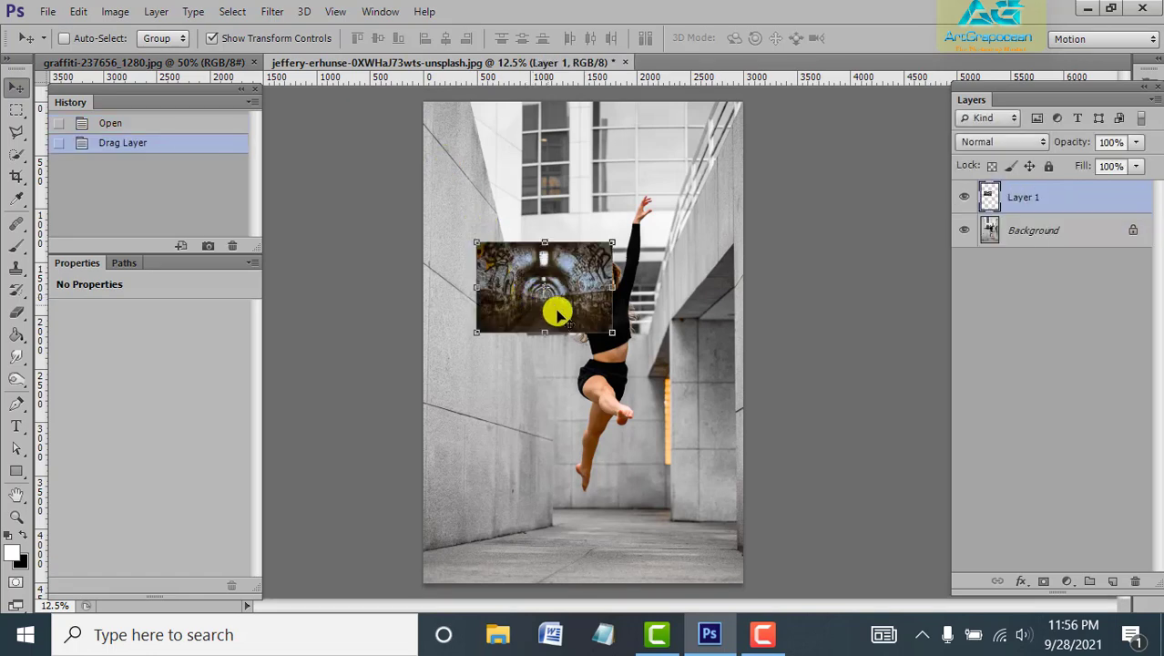
pyautogui.moveTo(612, 331)
pyautogui.mouseDown()
pyautogui.moveTo(655, 388)
pyautogui.moveTo(747, 586)
pyautogui.mouseUp()
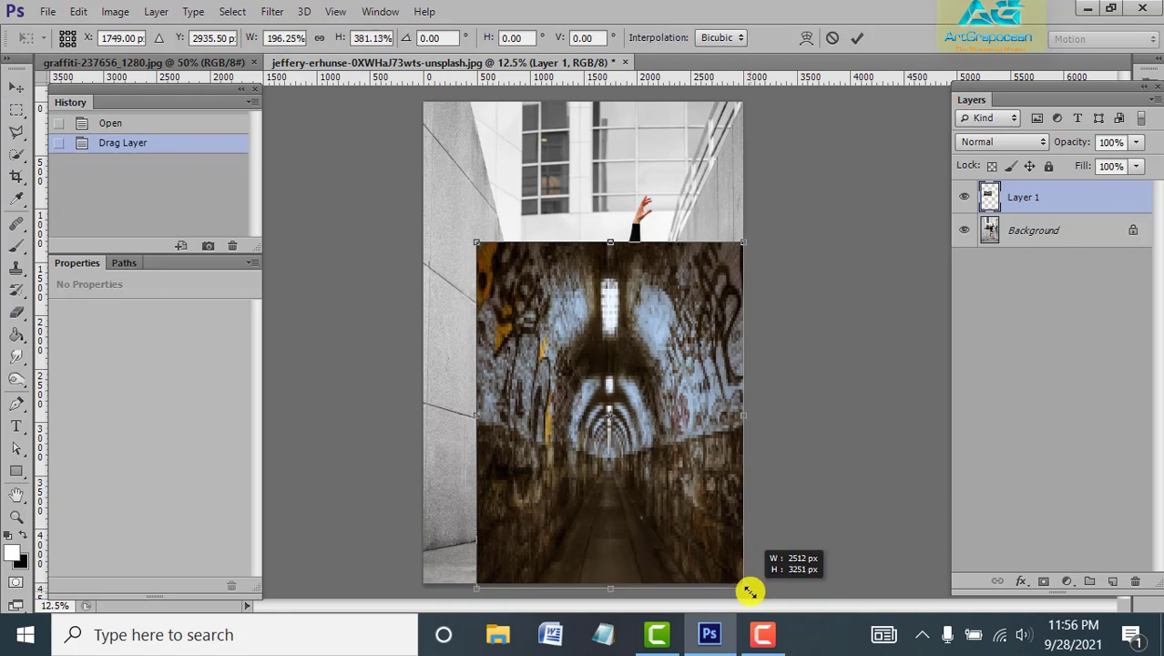
pyautogui.moveTo(474, 244); pyautogui.dragTo(424, 94)
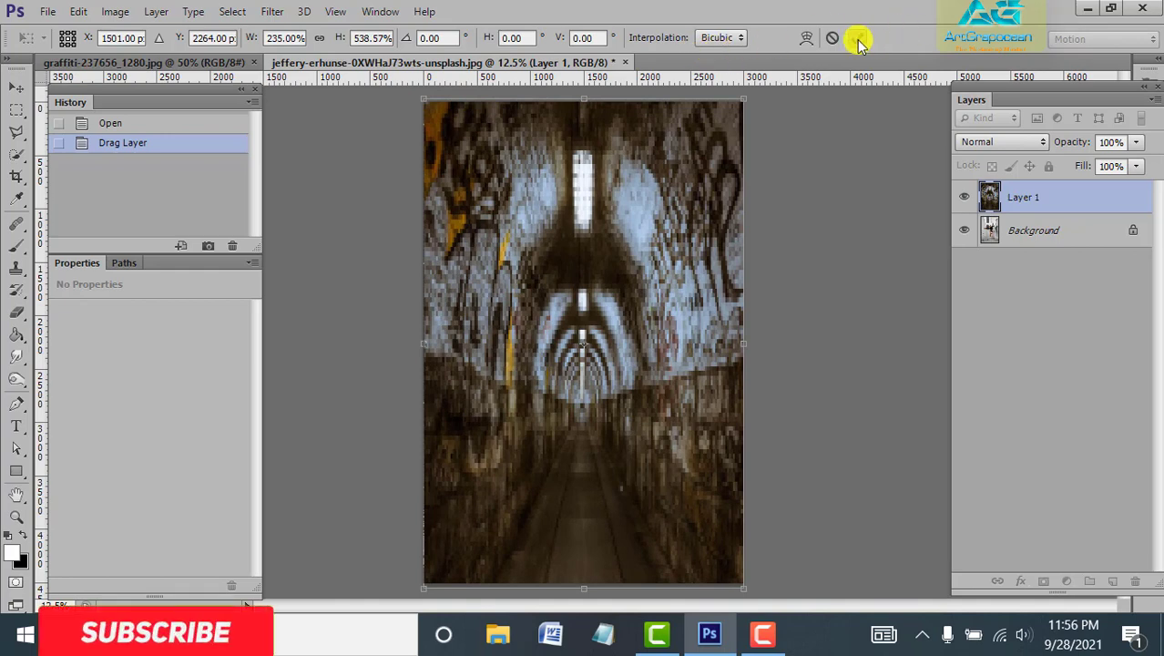
pyautogui.press('Return')
# Unlock the dancer Background as Layer 0, stack it above Layer 1, then select Layer 1
pyautogui.doubleClick(1031, 230)
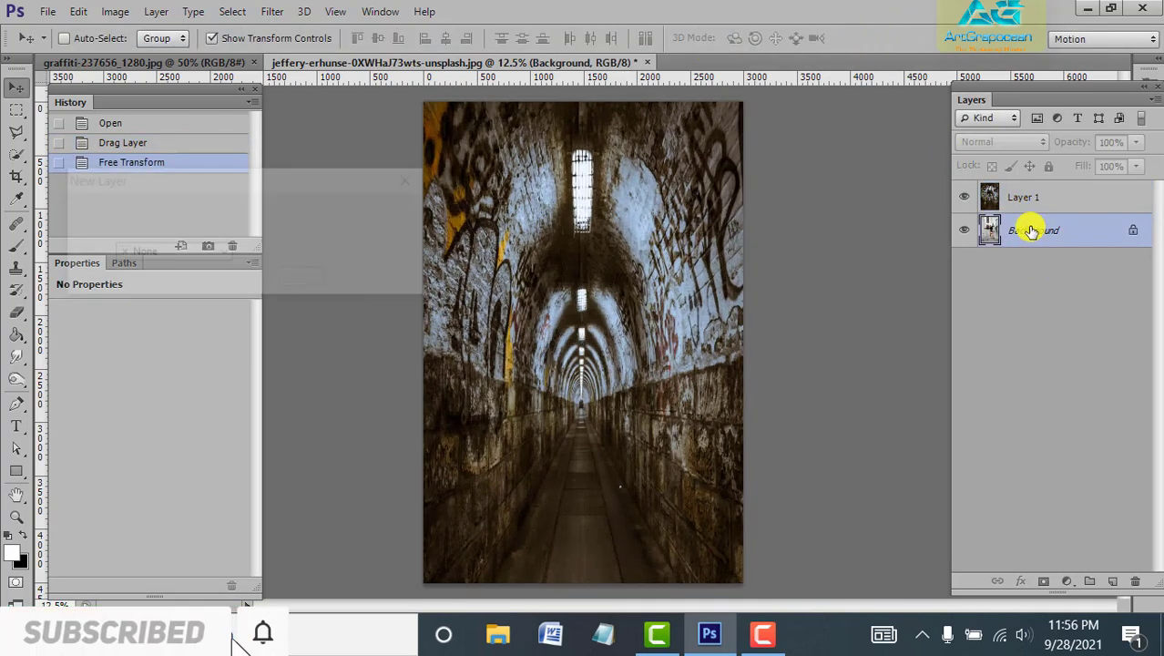
pyautogui.click(388, 210)
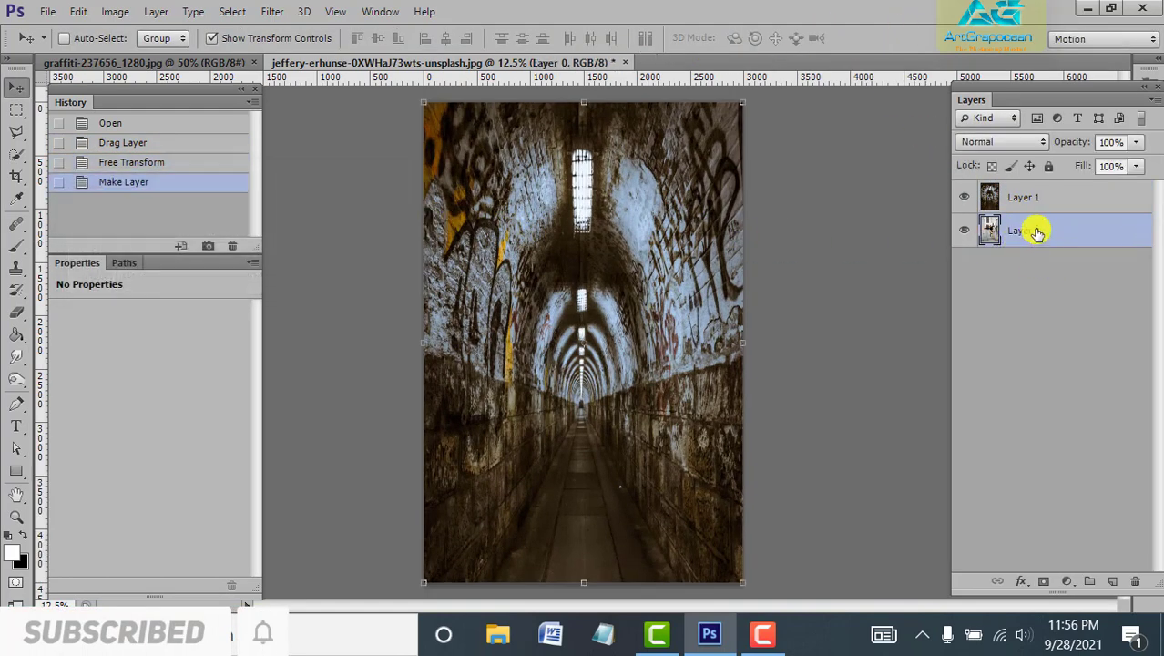
pyautogui.moveTo(1033, 230); pyautogui.dragTo(1036, 188)
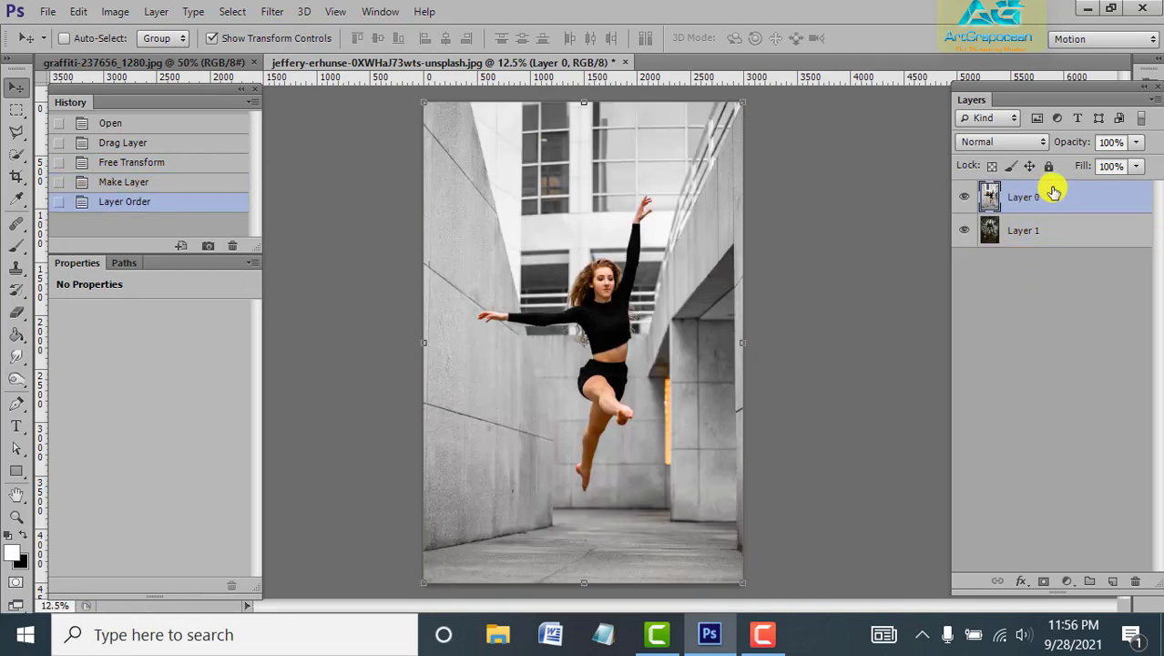
pyautogui.click(1063, 228)
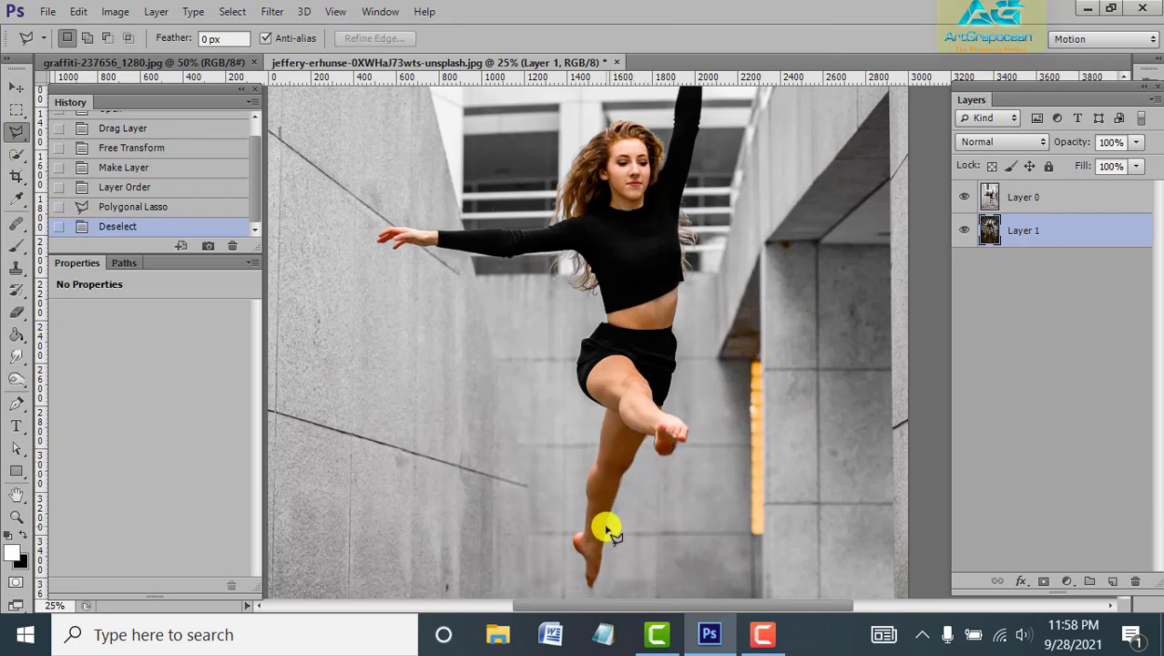
# Trace the polygonal lasso outline from the dancer's waist around her left hand and head
pyautogui.scroll(-1, 601, 550)
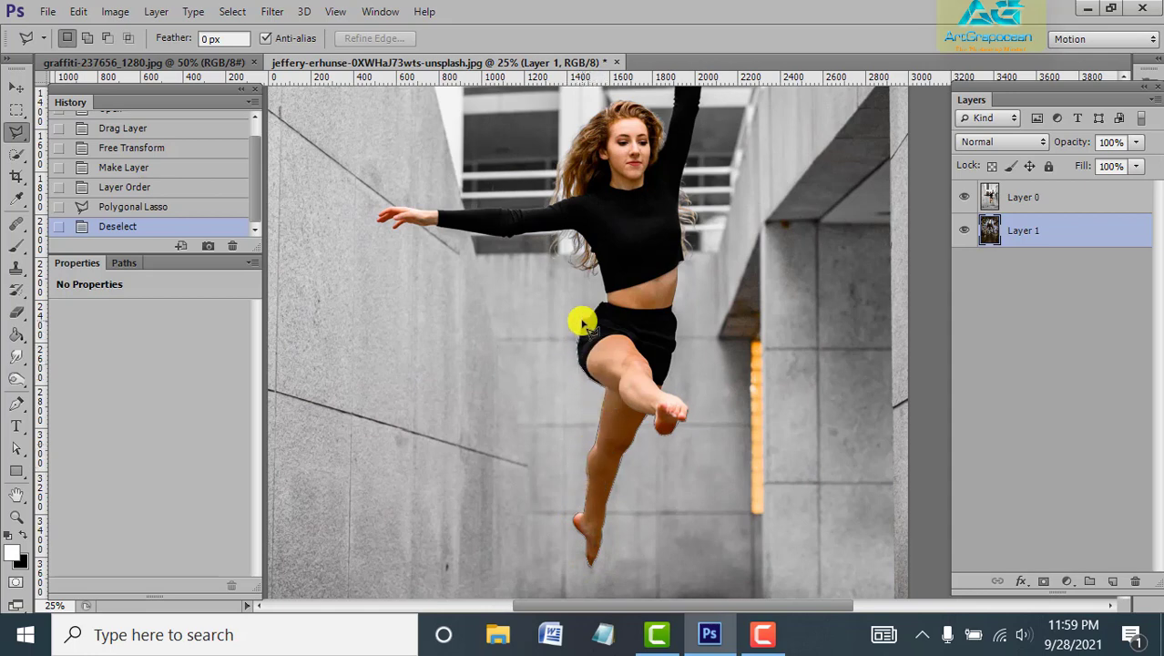
pyautogui.click(597, 278)
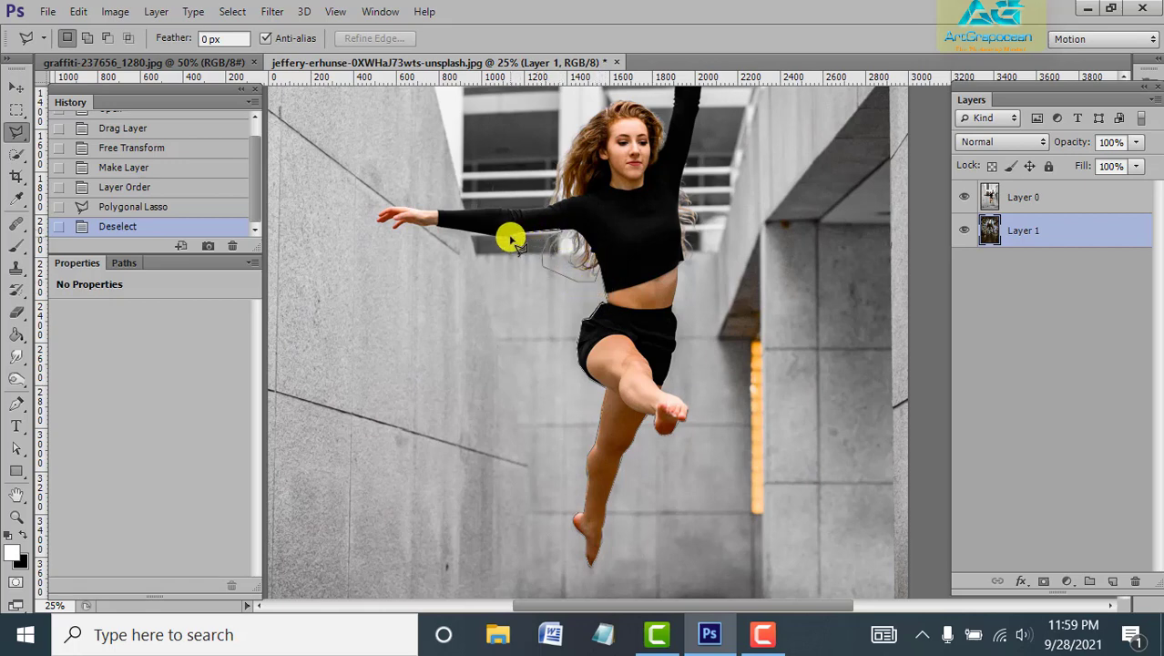
pyautogui.click(436, 235)
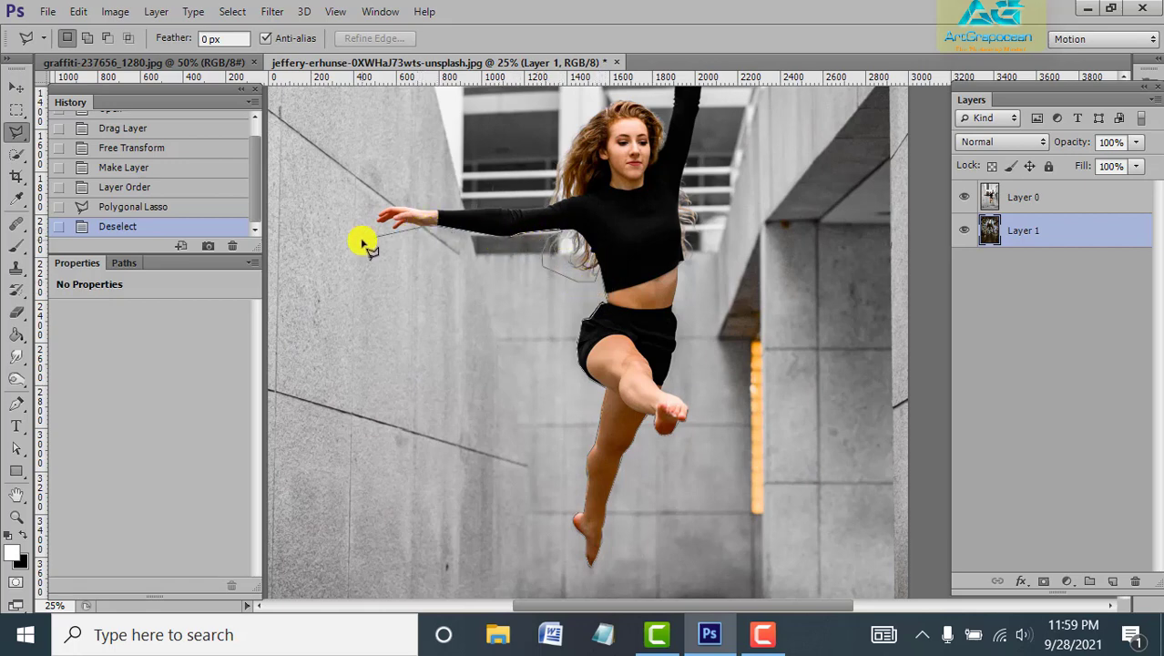
pyautogui.click(361, 239)
pyautogui.click(387, 187)
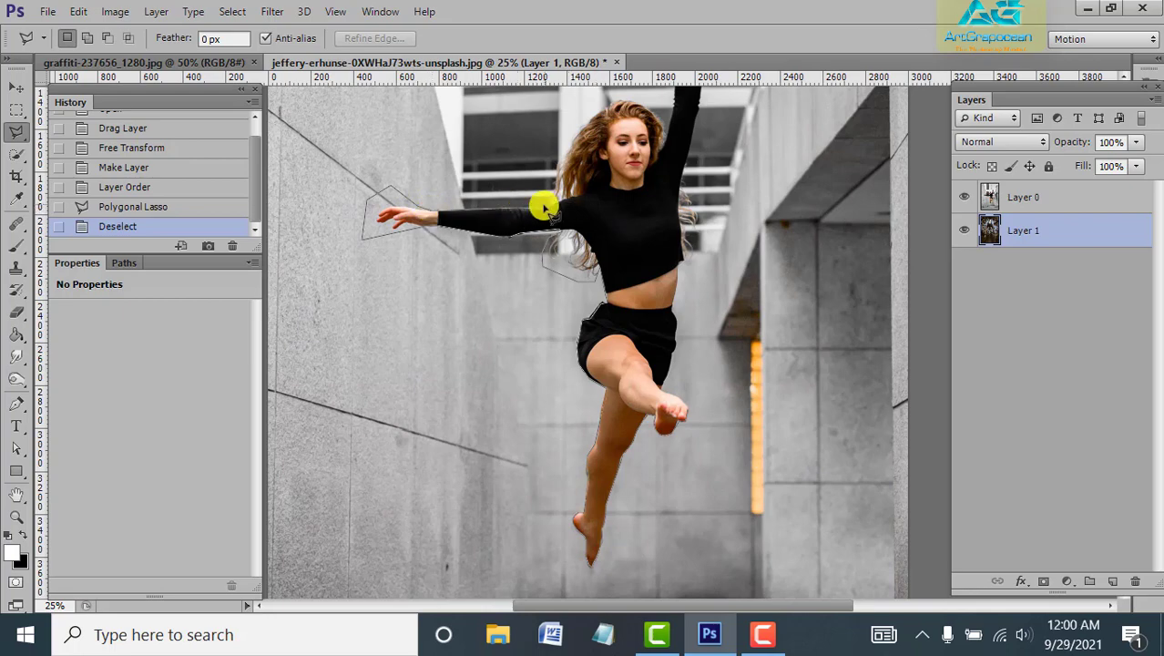
pyautogui.click(557, 141)
pyautogui.click(580, 99)
pyautogui.click(621, 89)
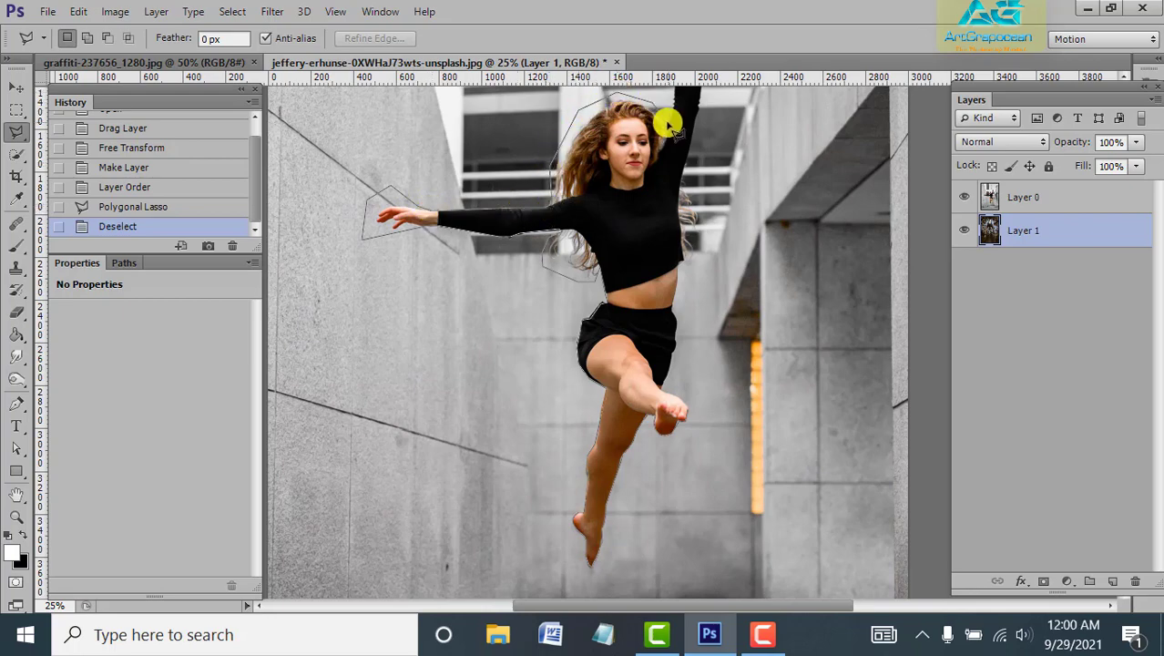
# Continue the outline around the raised hand, arm and hair, then close the selection
pyautogui.moveTo(665, 117); pyautogui.dragTo(651, 266)
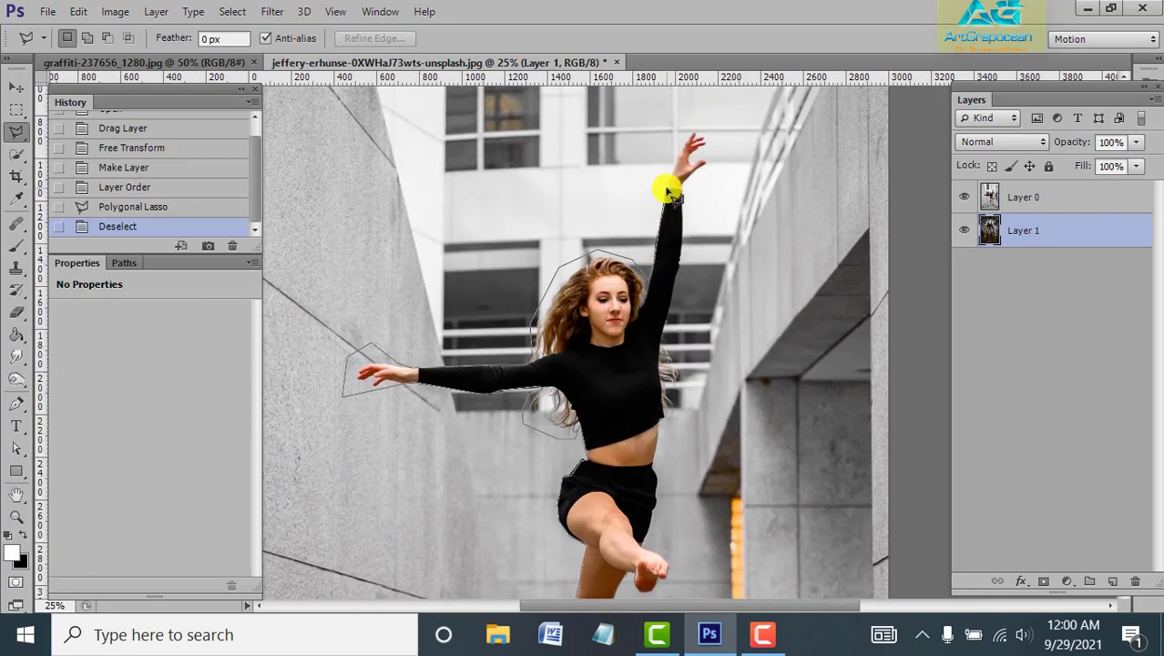
pyautogui.click(724, 132)
pyautogui.click(726, 181)
pyautogui.click(691, 187)
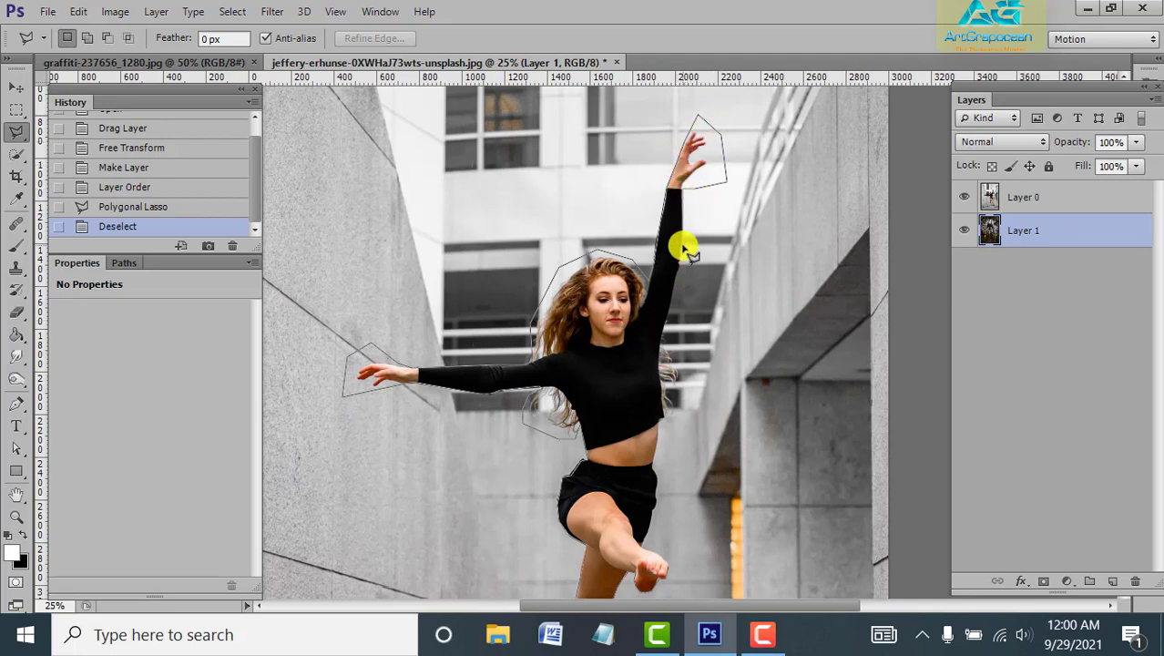
pyautogui.click(663, 348)
pyautogui.click(687, 365)
pyautogui.click(691, 402)
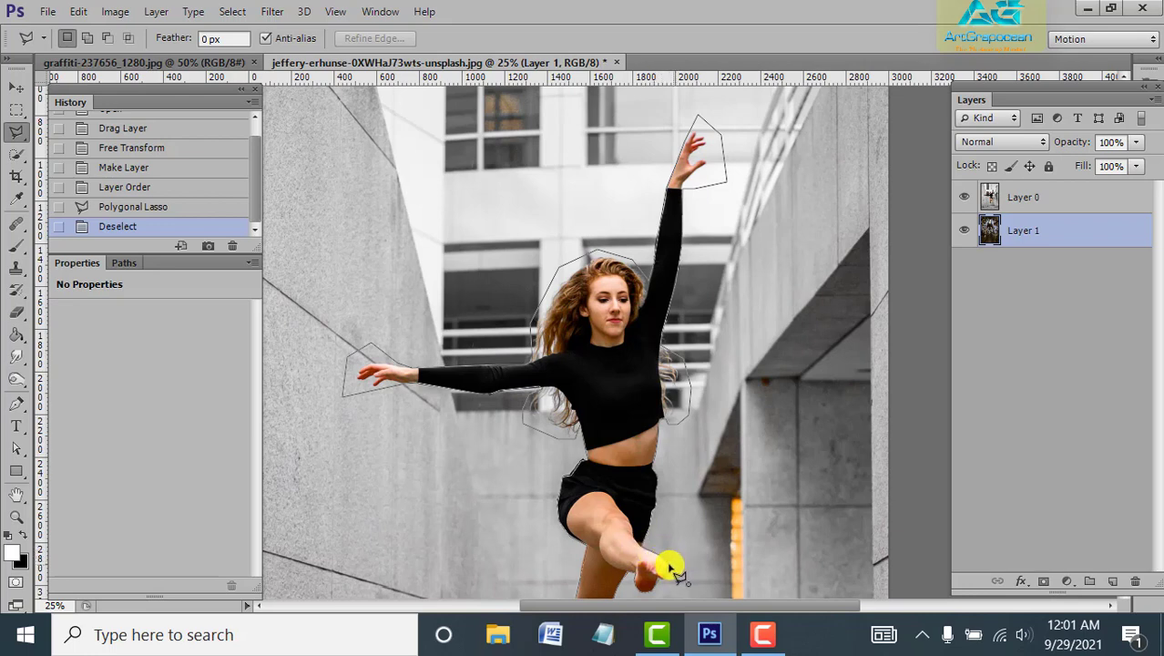
pyautogui.click(671, 568)
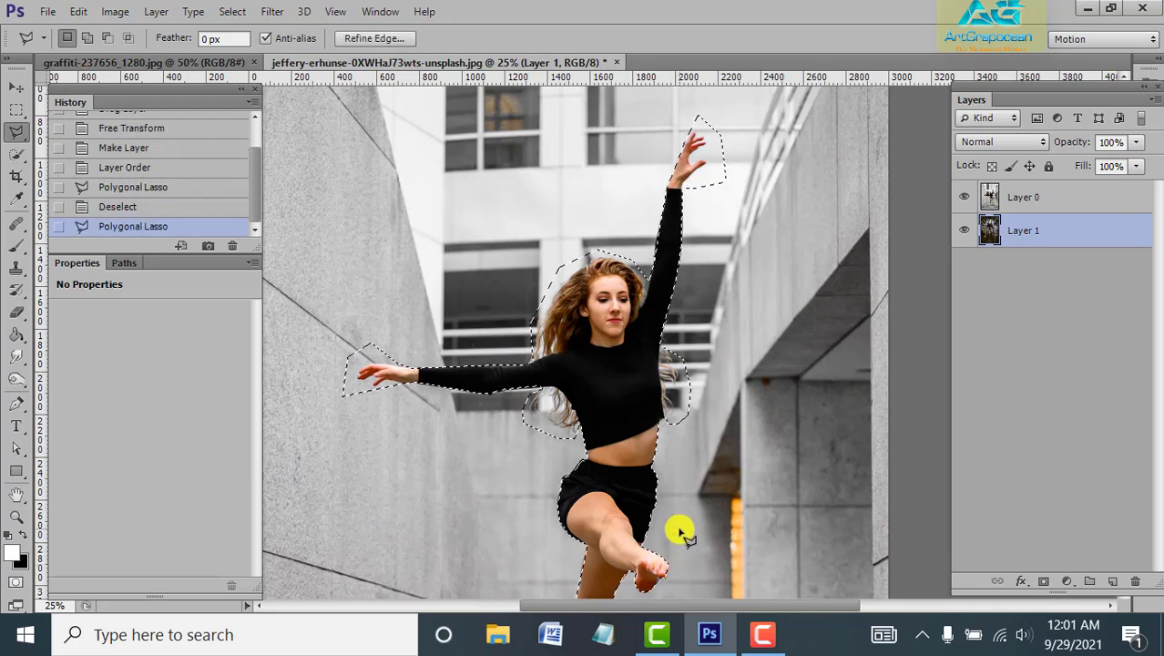
# Invert the selection to the concrete corridor and delete it from Layer 0
pyautogui.hotkey('ctrl', '-')
pyautogui.hotkey('ctrl', 'shift', 'i')
pyautogui.hotkey('ctrl', 'shift', 'i')
pyautogui.hotkey('ctrl', 'shift', 'i')
pyautogui.click(16, 87)
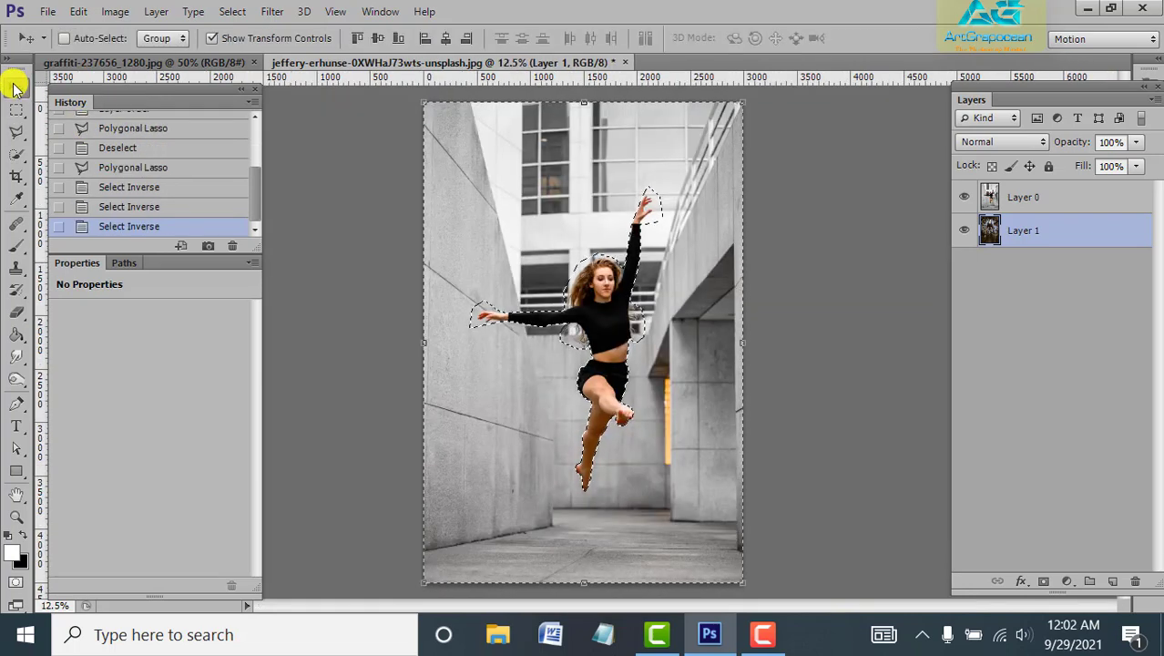
pyautogui.click(231, 12)
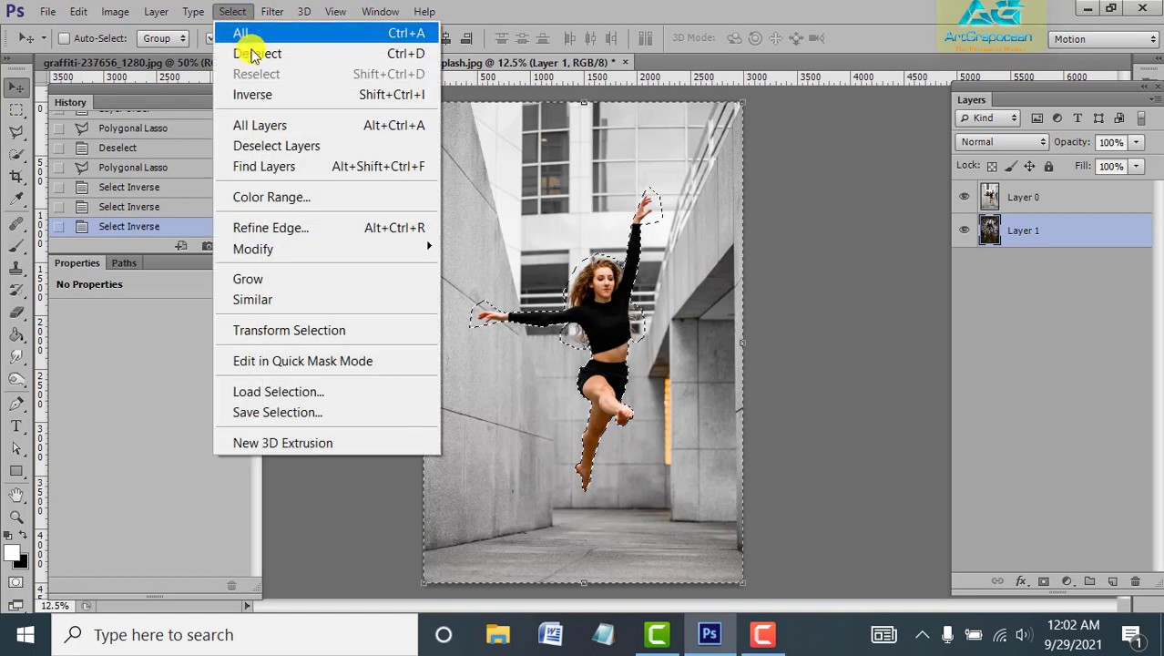
pyautogui.click(259, 94)
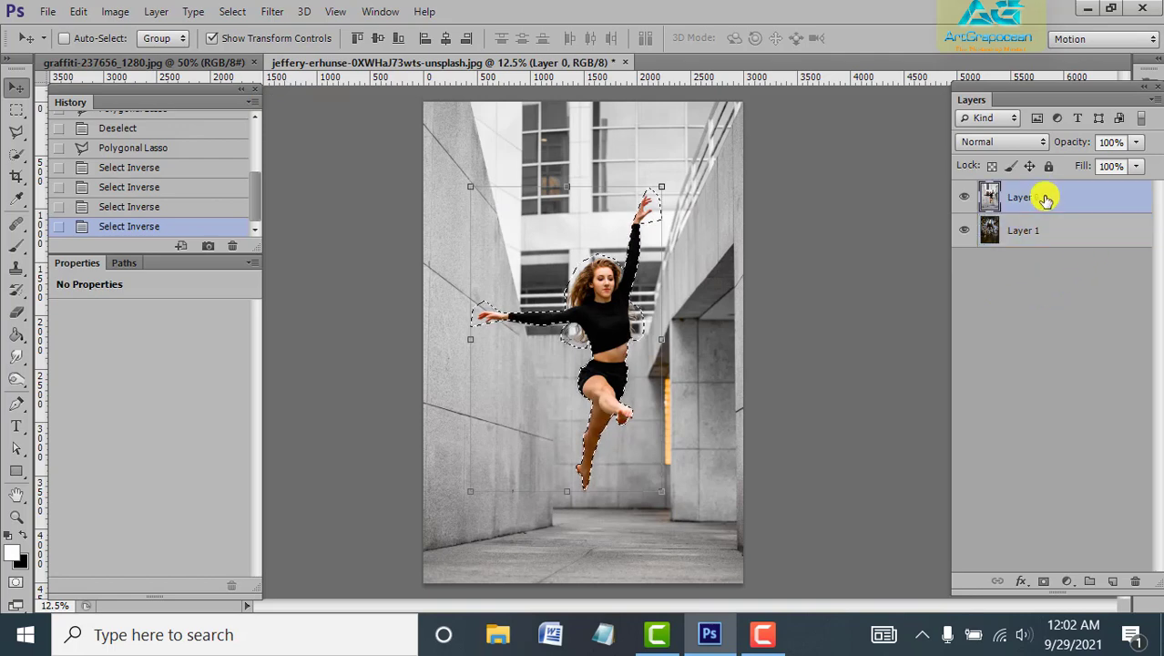
pyautogui.click(230, 11)
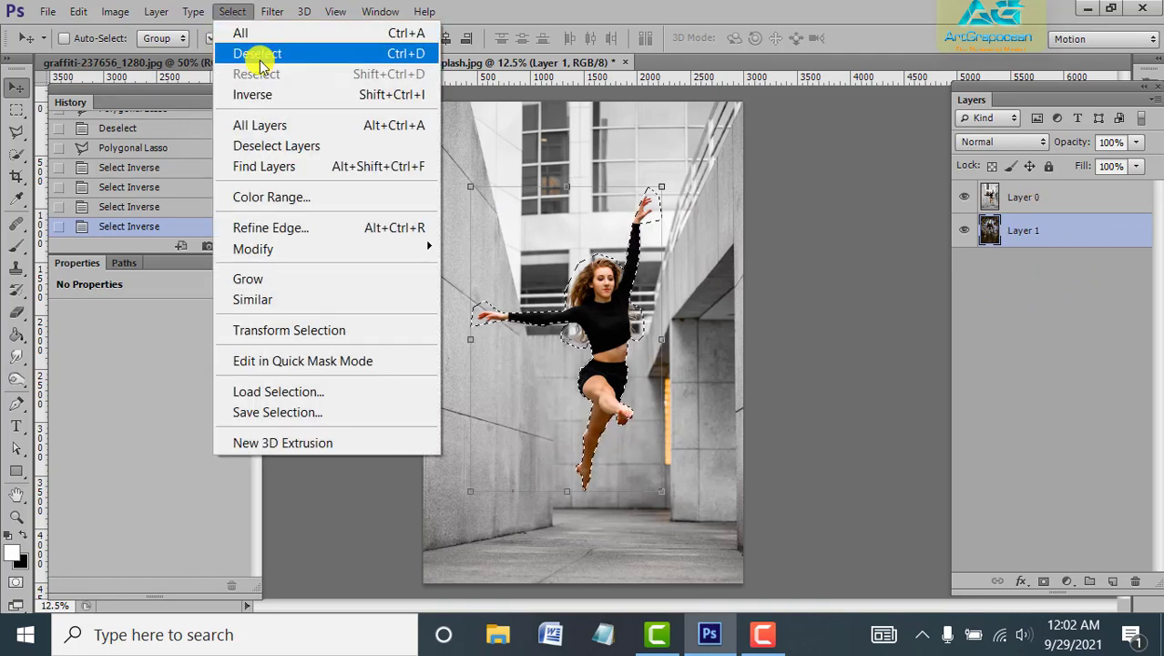
pyautogui.click(262, 95)
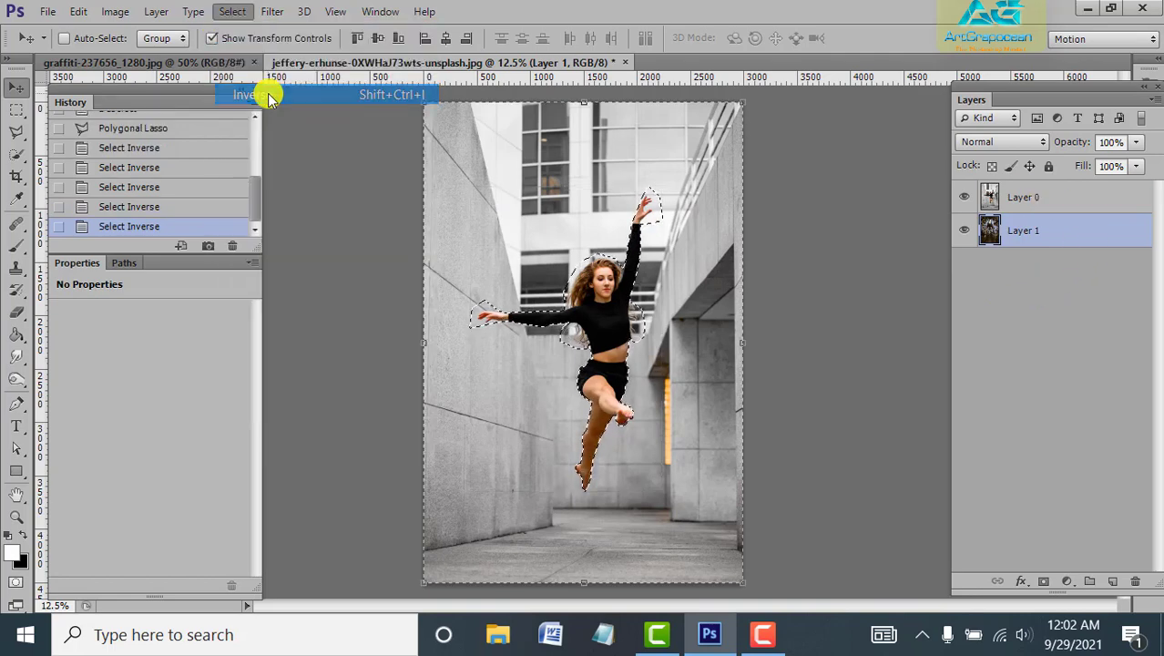
pyautogui.click(1032, 197)
pyautogui.press('Delete')
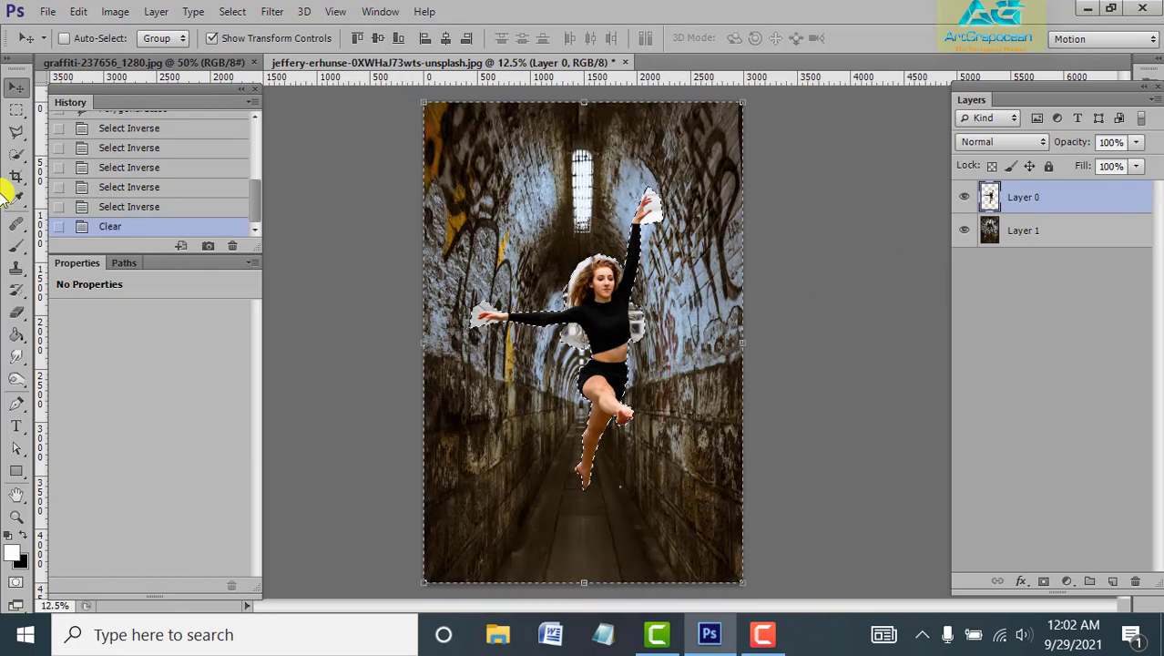
# Deselect, then delete the first leftover corridor patch beside the dancer with the Magic Wand
pyautogui.click(233, 11)
pyautogui.click(258, 54)
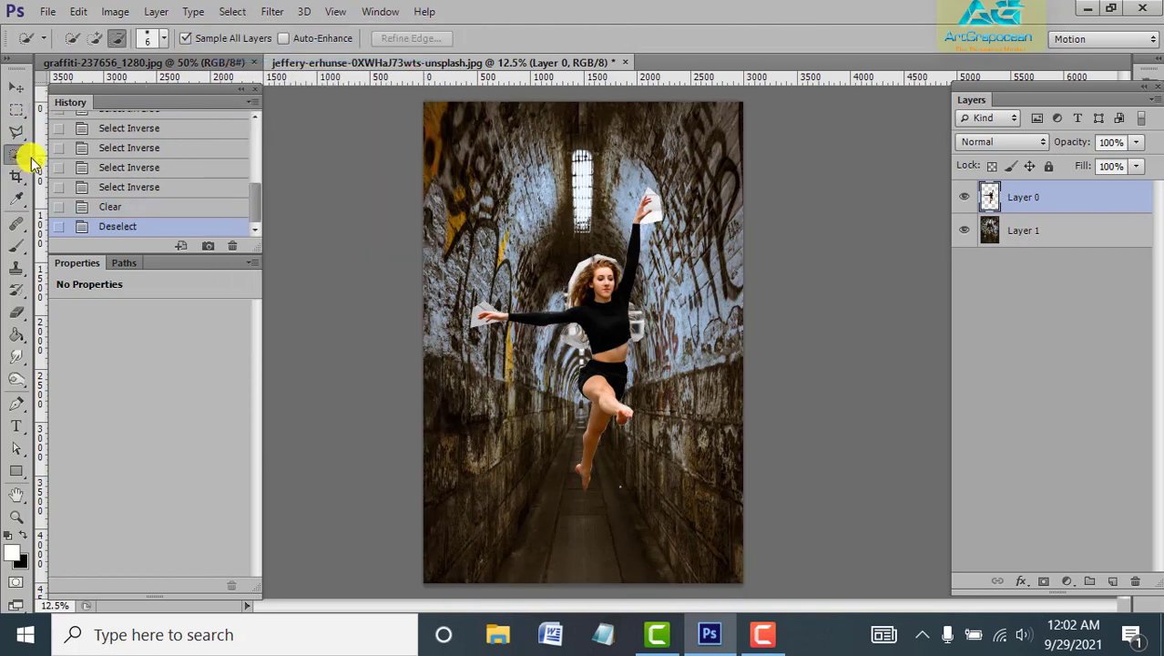
pyautogui.hotkey('shift', 'w')
pyautogui.click(649, 327)
pyautogui.press('Delete')
pyautogui.click(645, 328)
pyautogui.press('Delete')
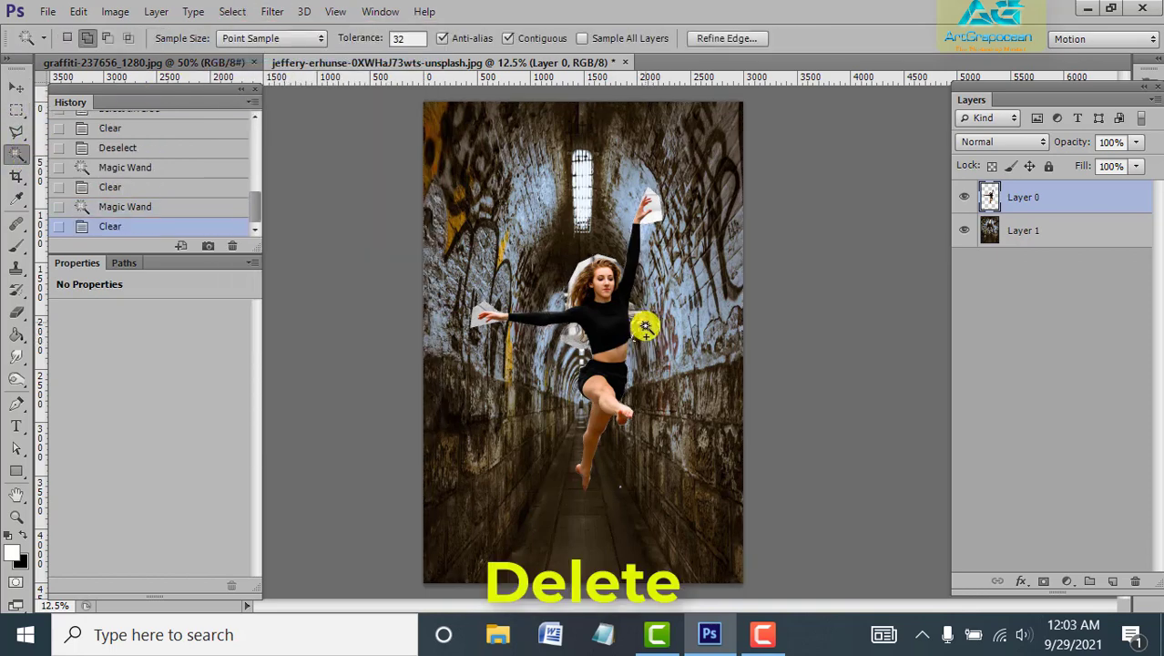
# Delete the leftover grey patches near the waist and beside the raised hand
pyautogui.click(558, 331)
pyautogui.press('Delete')
pyautogui.click(660, 221)
pyautogui.press('Delete')
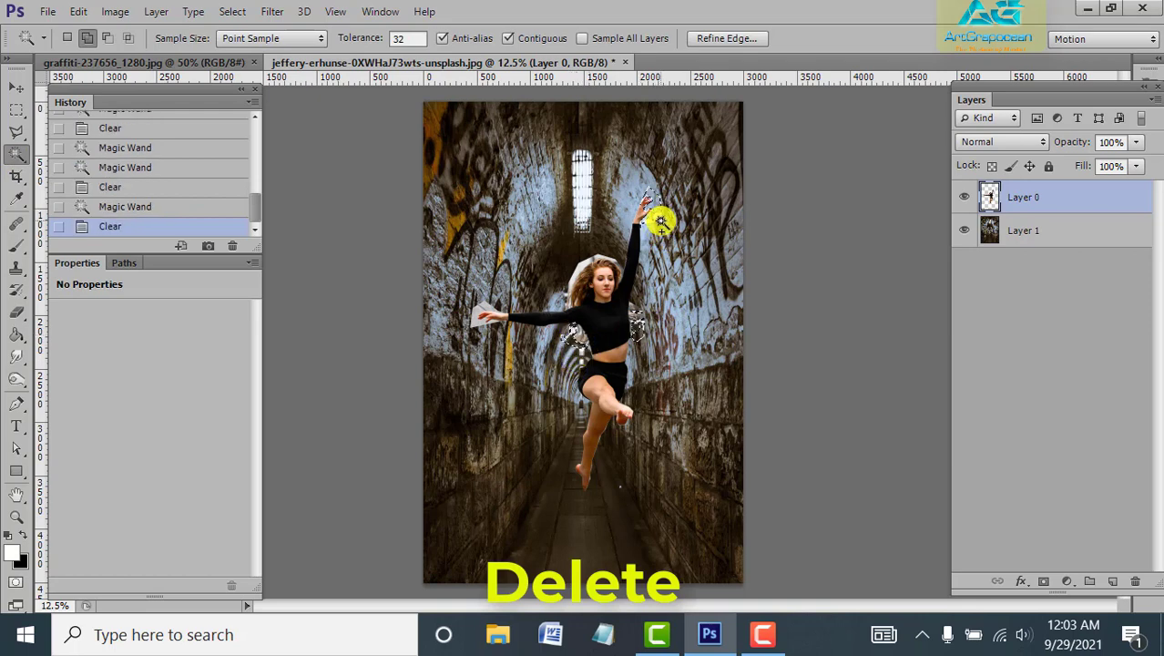
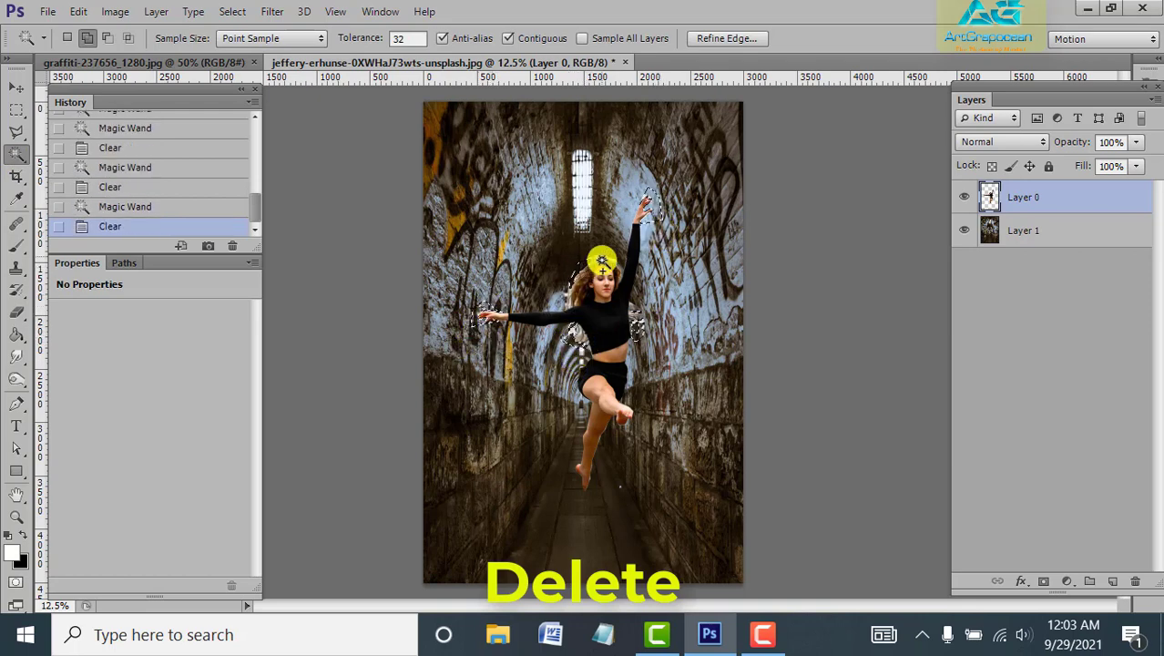
# Hide Layer 1 and delete leftover background patches beside the hair and left of the torso
pyautogui.click(965, 230)
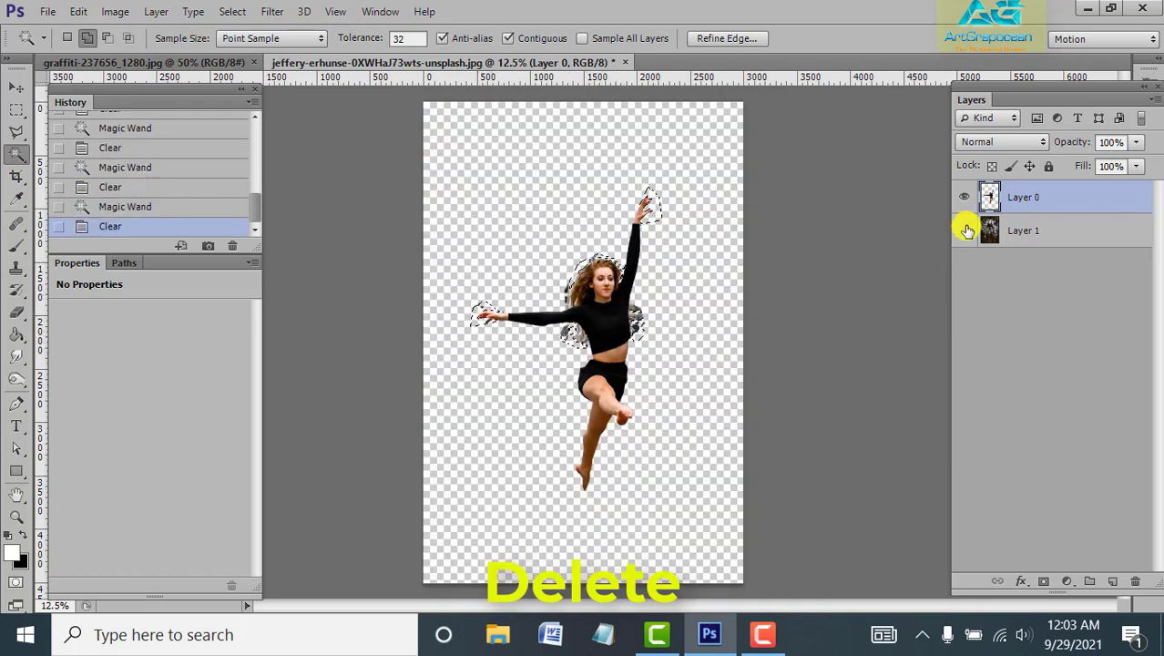
pyautogui.hotkey('ctrl', '+')
pyautogui.hotkey('ctrl', '+')
pyautogui.hotkey('ctrl', '+')
pyautogui.click(539, 298)
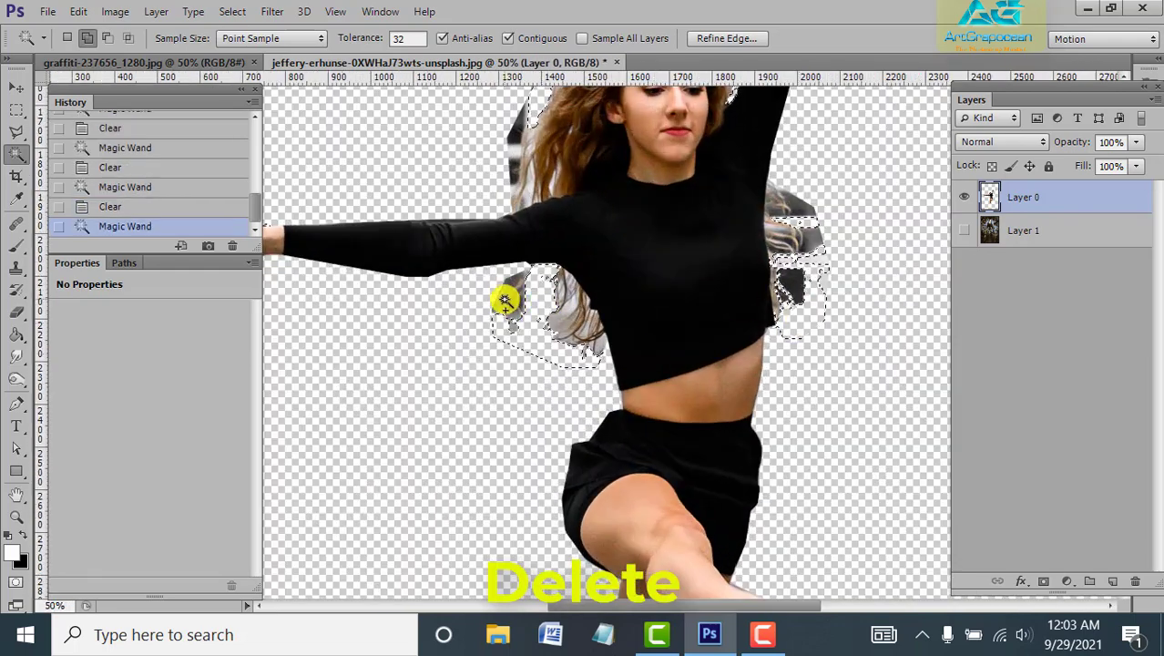
pyautogui.press('Delete')
pyautogui.click(569, 314)
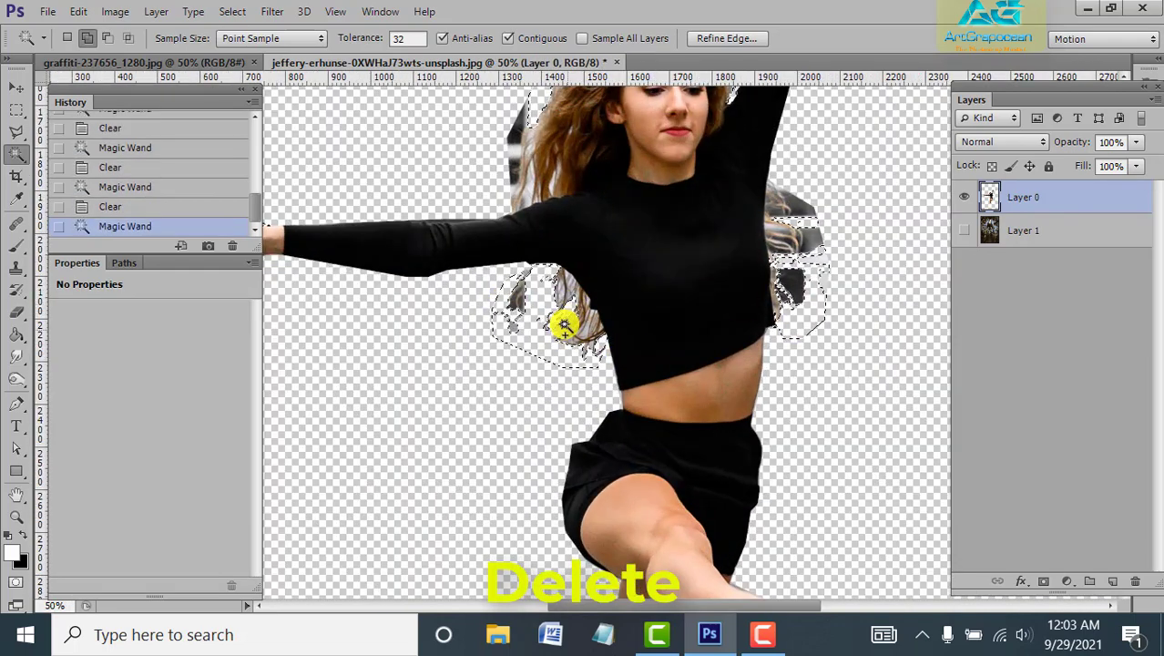
pyautogui.press('Delete')
pyautogui.click(551, 293)
pyautogui.press('Delete')
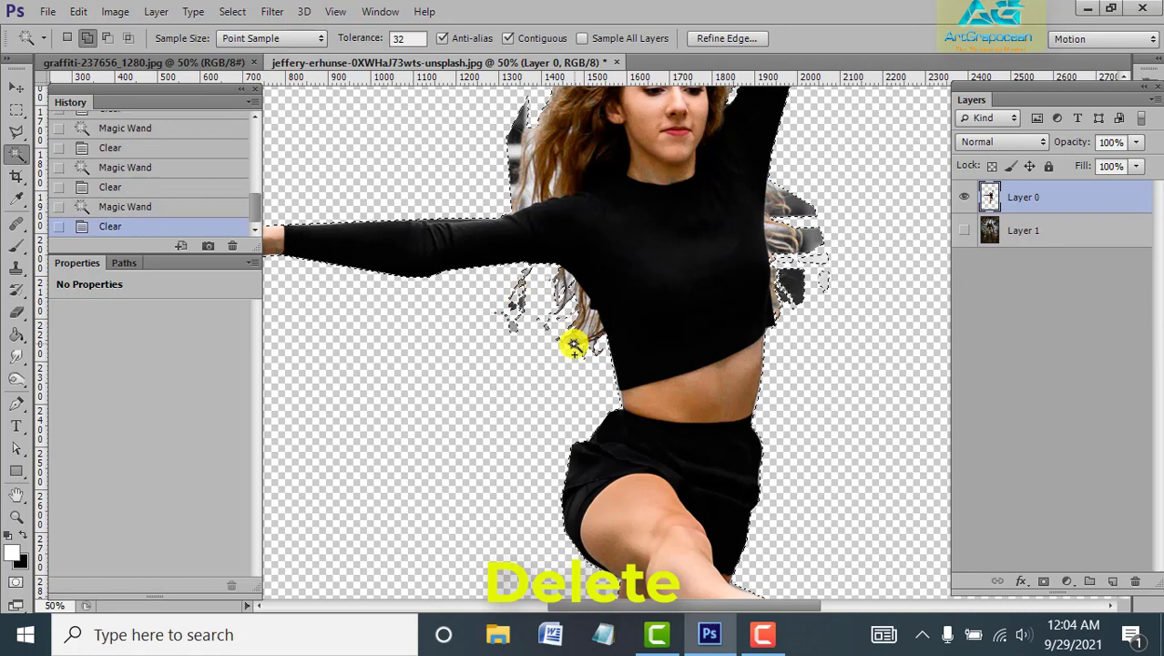
pyautogui.click(572, 332)
pyautogui.press('Delete')
pyautogui.click(569, 280)
pyautogui.press('Delete')
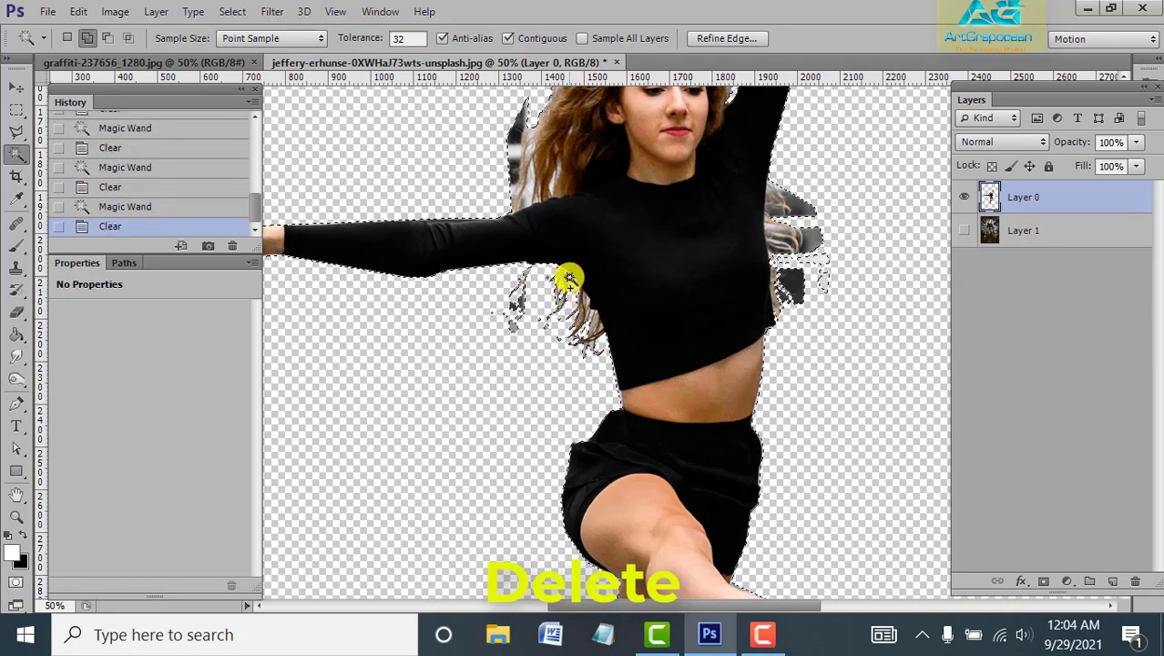
pyautogui.press('Delete')
# Delete the leftover background patches and hair fragments right of the dancer's torso
pyautogui.click(813, 235)
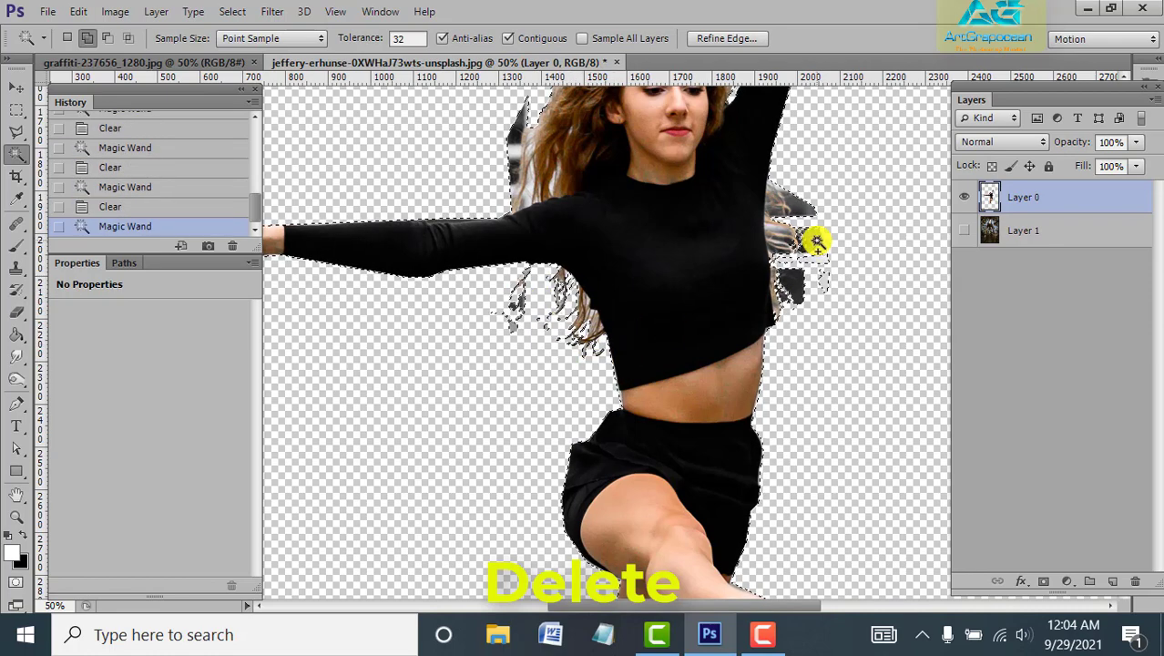
pyautogui.press('Delete')
pyautogui.click(793, 229)
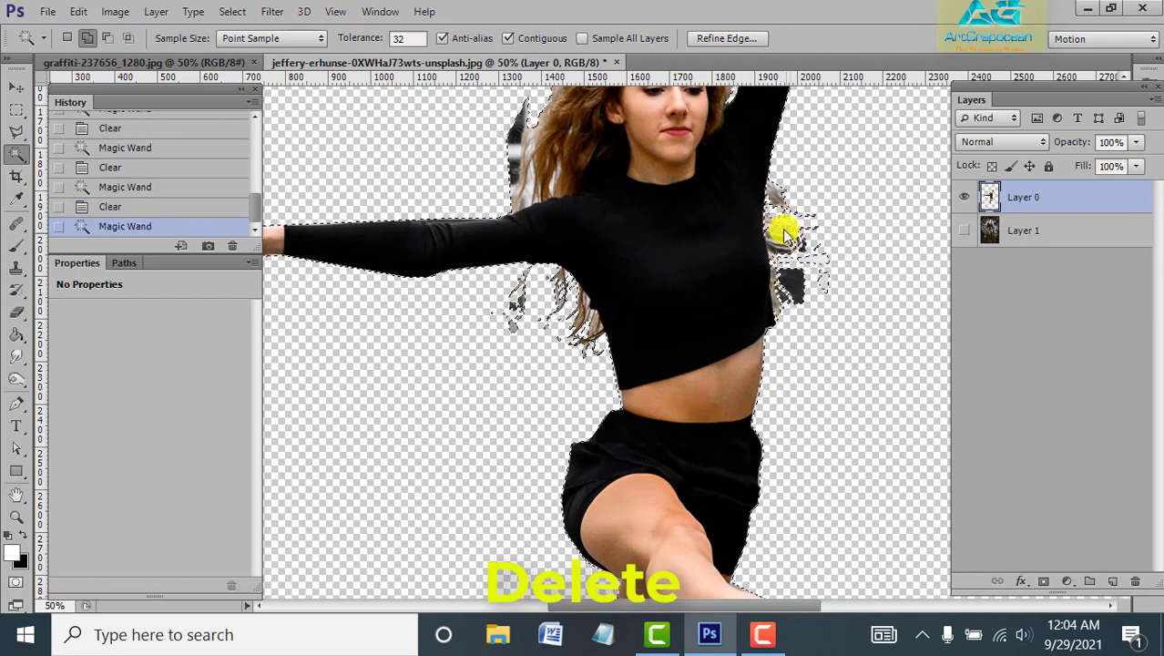
pyautogui.press('Delete')
pyautogui.click(788, 307)
pyautogui.press('Delete')
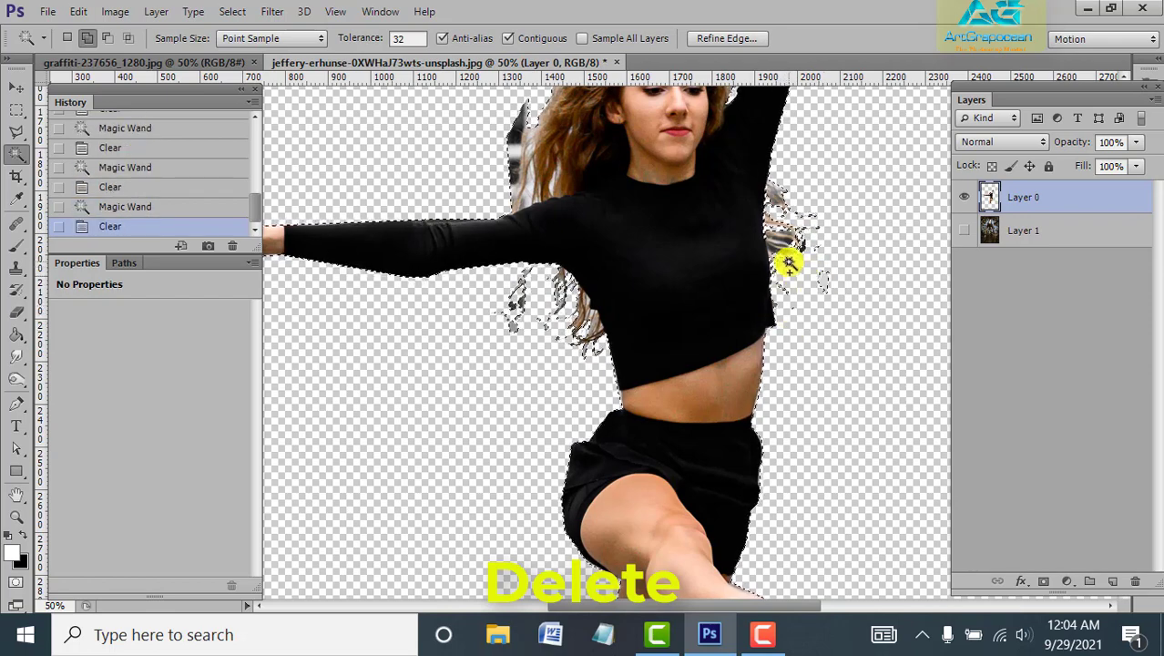
pyautogui.click(783, 287)
pyautogui.press('Delete')
pyautogui.click(787, 237)
pyautogui.press('Delete')
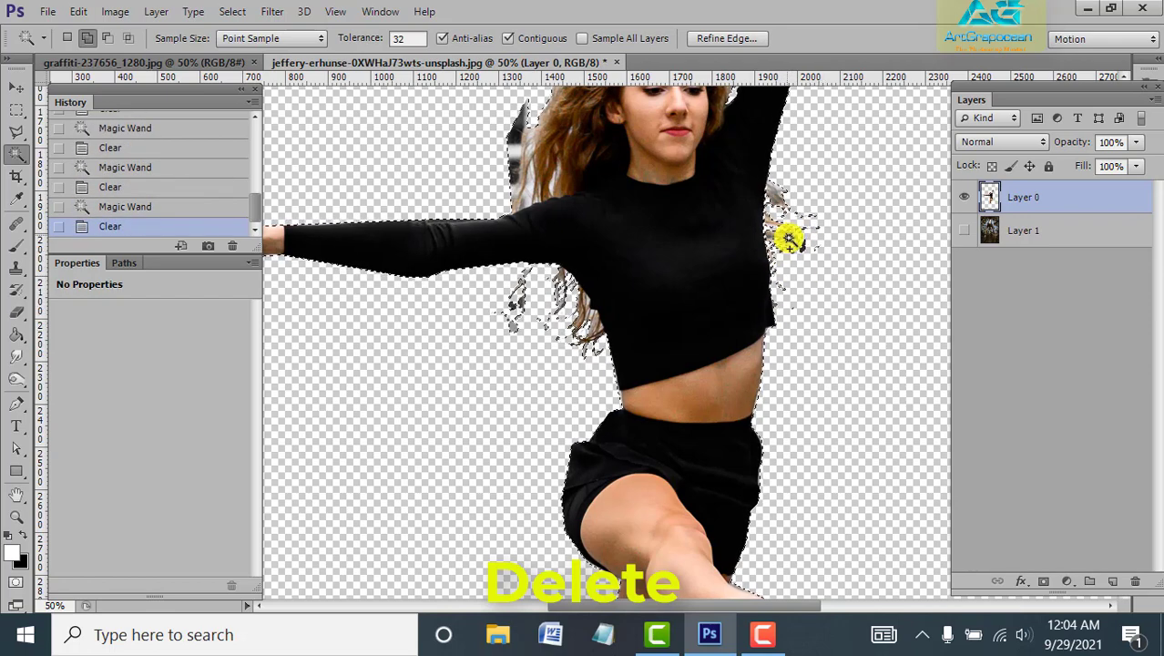
pyautogui.press('Delete')
pyautogui.click(779, 196)
pyautogui.press('Delete')
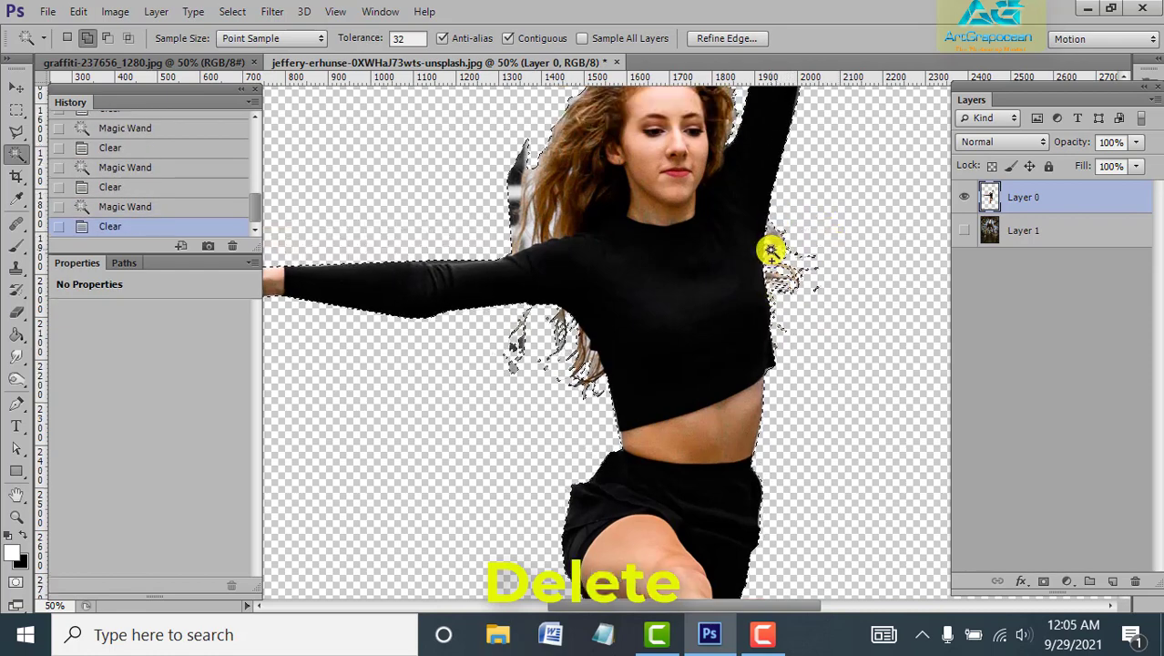
# Delete the leftover background patches left of and above the dancer's head
pyautogui.scroll(1, 775, 219)
pyautogui.click(524, 223)
pyautogui.press('Delete')
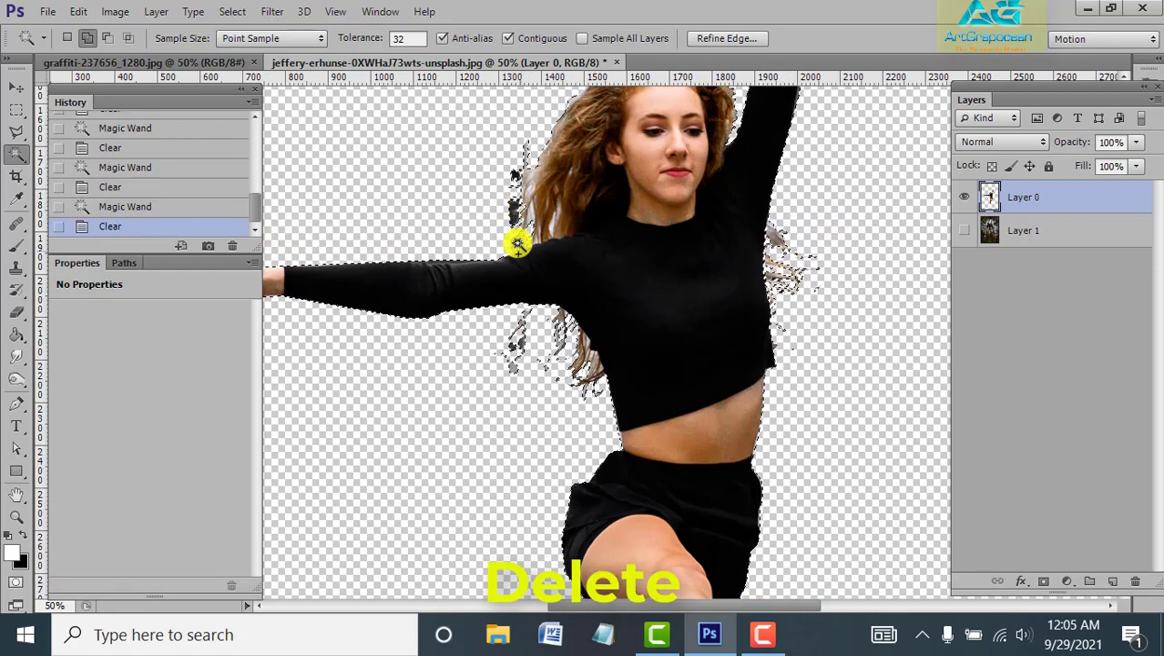
pyautogui.click(528, 249)
pyautogui.press('Delete')
pyautogui.click(527, 188)
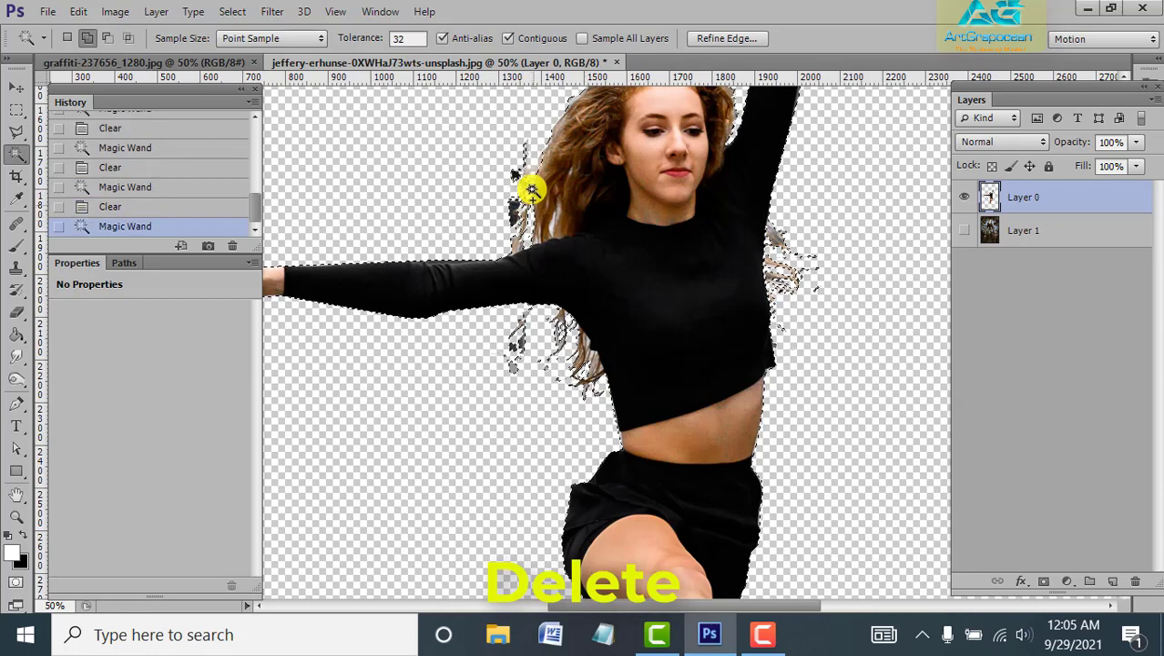
pyautogui.press('Delete')
pyautogui.scroll(1, 556, 229)
pyautogui.scroll(1, 573, 241)
pyautogui.click(631, 143)
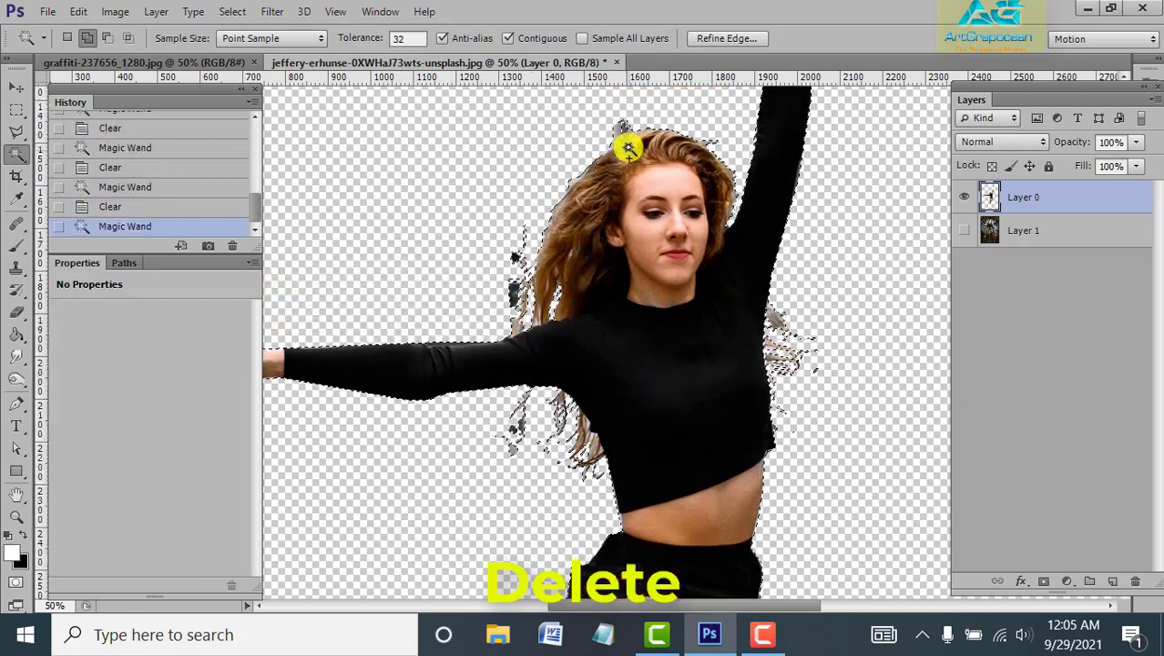
pyautogui.press('Delete')
pyautogui.click(587, 182)
pyautogui.press('Delete')
pyautogui.press('Delete')
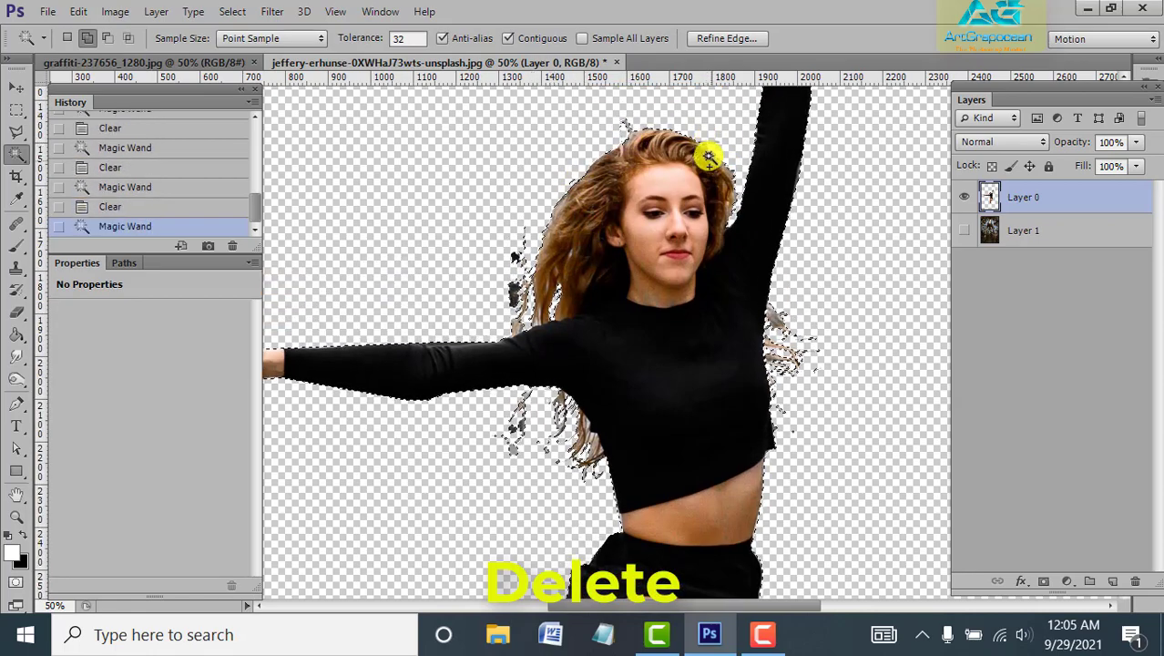
pyautogui.click(636, 146)
# Deselect and erase stray pixels along the top of the head and hair edge, undoing bad strokes
pyautogui.click(232, 10)
pyautogui.click(255, 51)
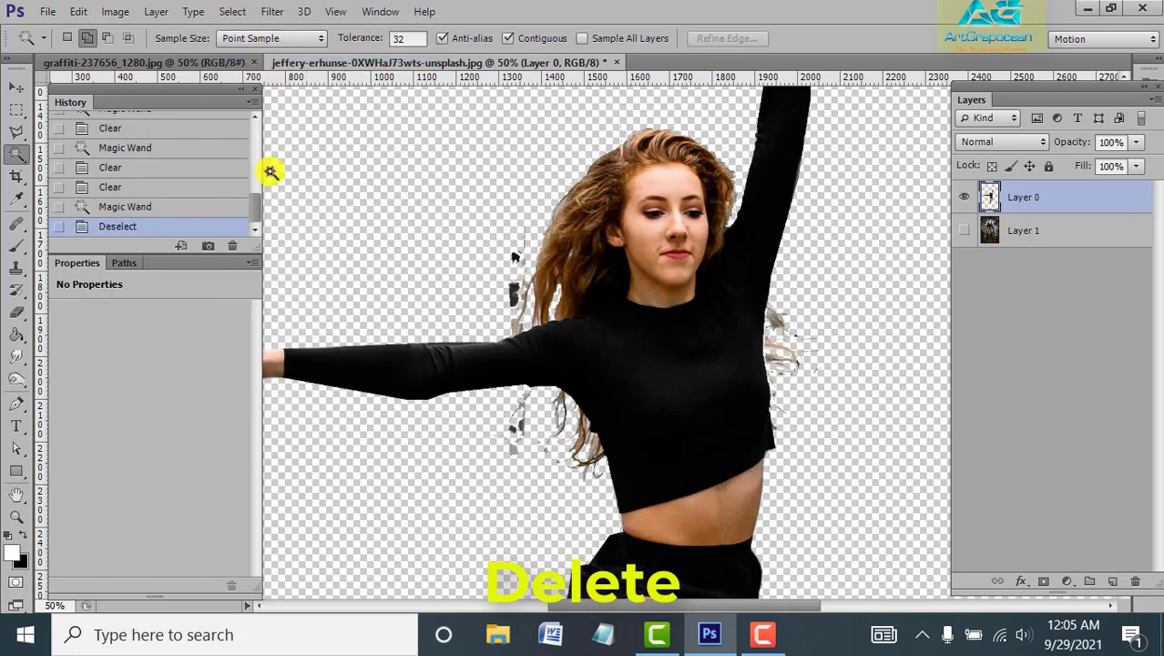
pyautogui.press('e')
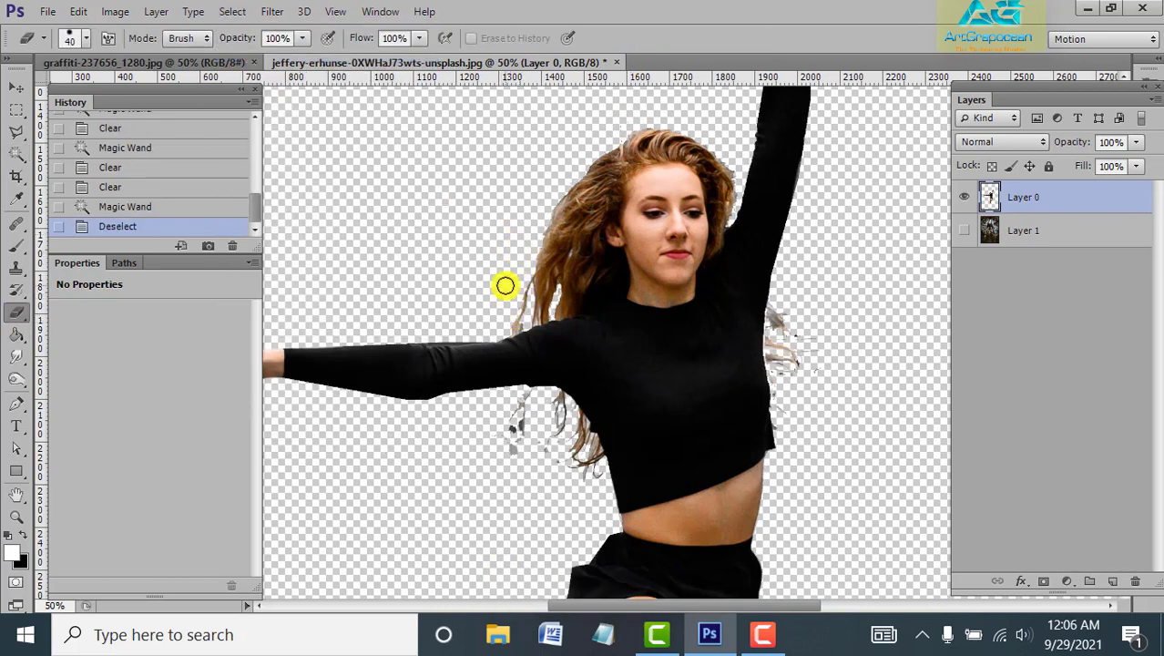
pyautogui.click(704, 131)
pyautogui.moveTo(608, 135); pyautogui.dragTo(624, 130)
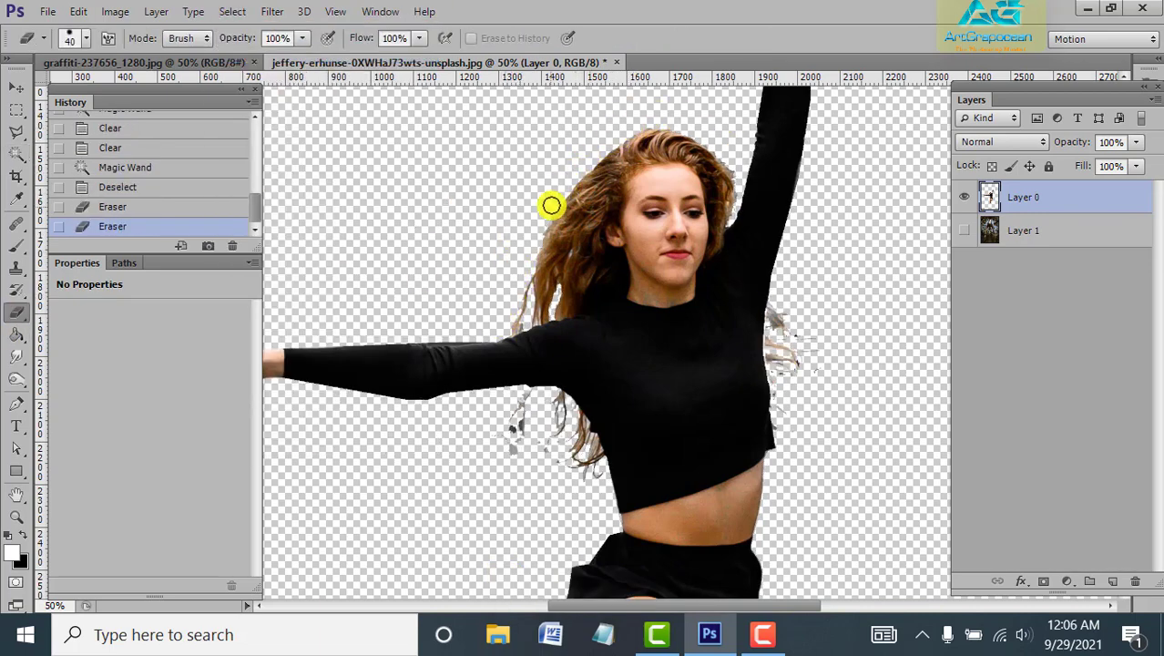
pyautogui.click(687, 109)
pyautogui.click(232, 246)
pyautogui.moveTo(713, 144); pyautogui.dragTo(733, 162)
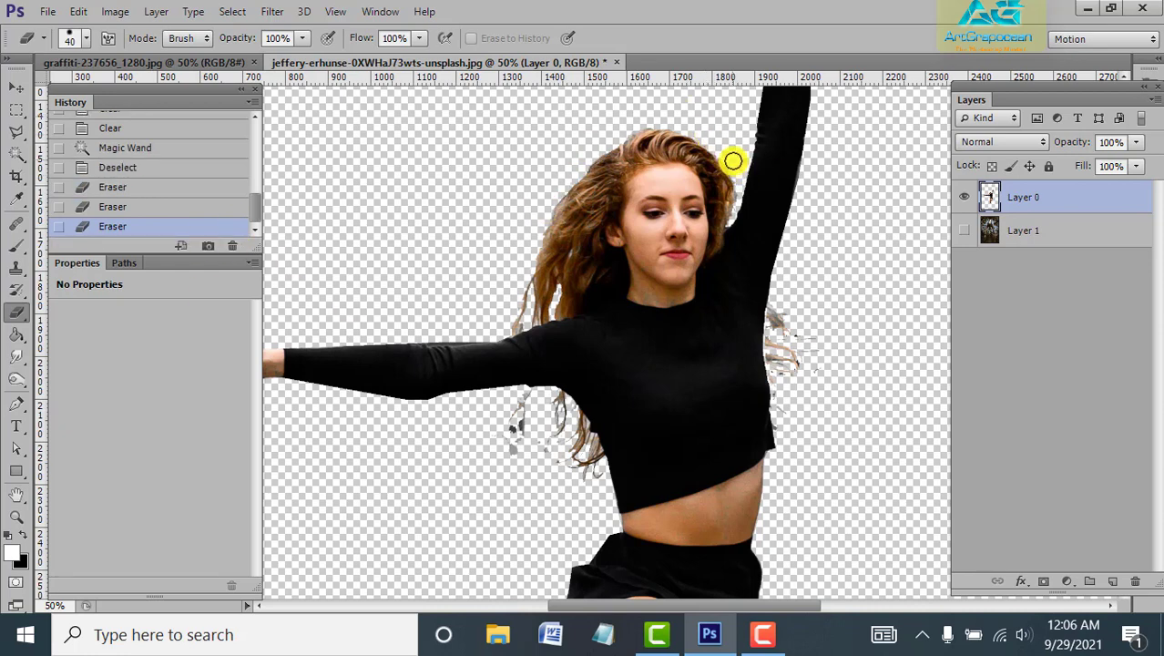
pyautogui.moveTo(727, 221)
pyautogui.mouseDown()
pyautogui.moveTo(697, 221)
pyautogui.moveTo(735, 174)
pyautogui.moveTo(637, 126)
pyautogui.mouseUp()
pyautogui.hotkey('ctrl', 'z')
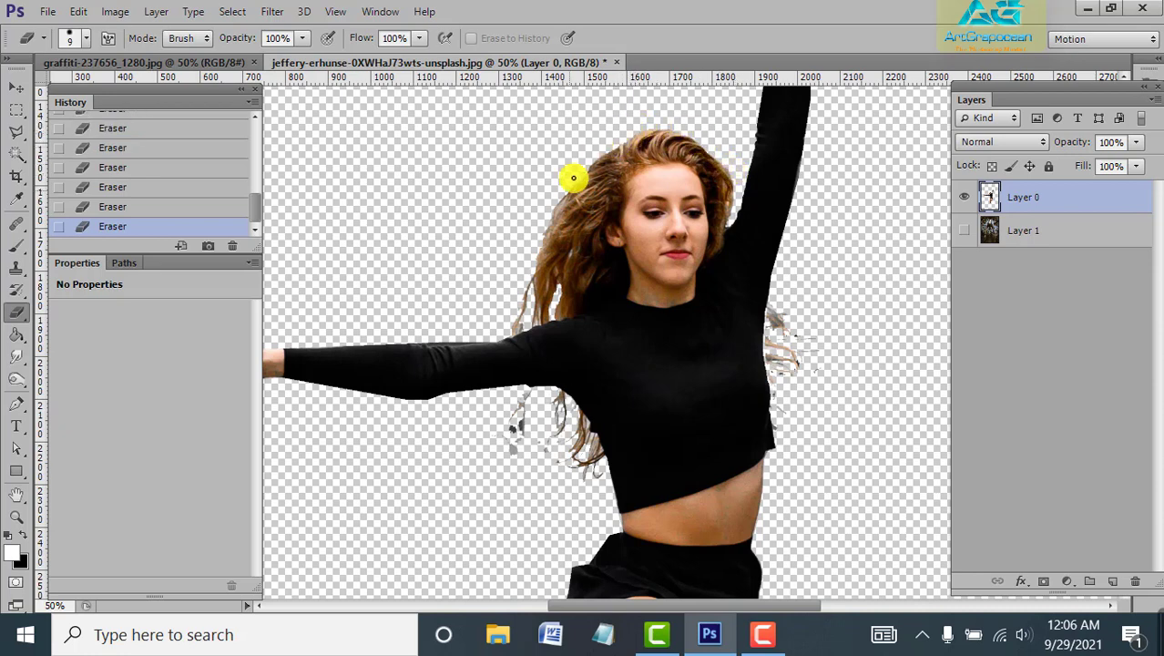
# Make Layer 1 visible again so the tunnel shows behind the dancer
pyautogui.scroll(-1, 529, 290)
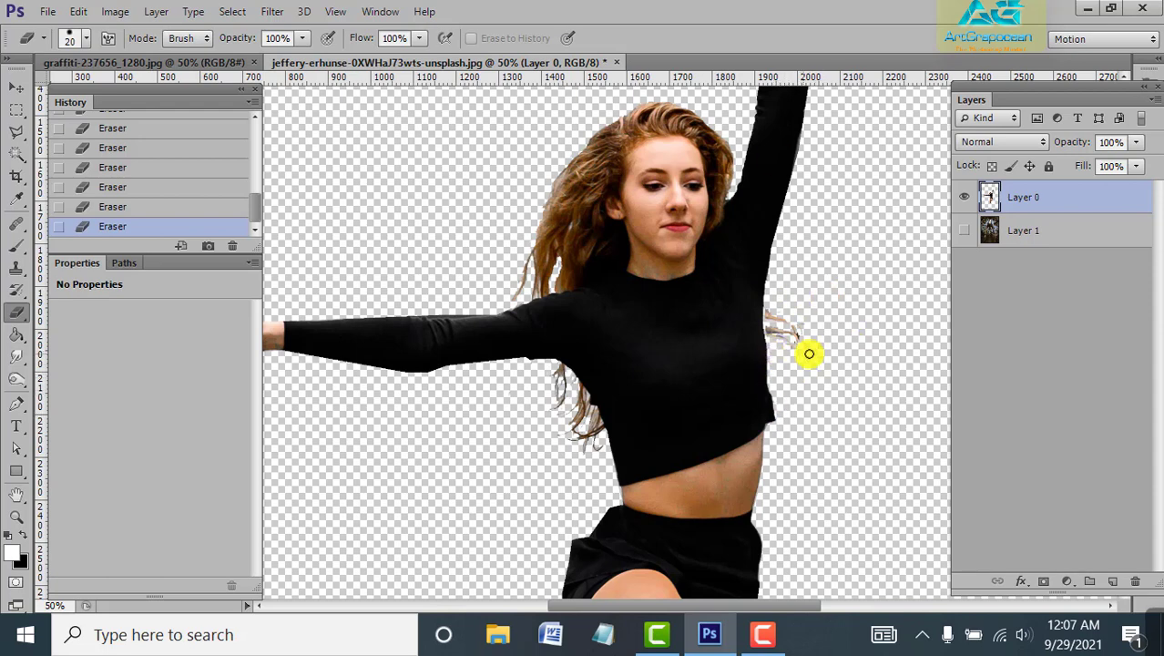
pyautogui.scroll(-3, 774, 273)
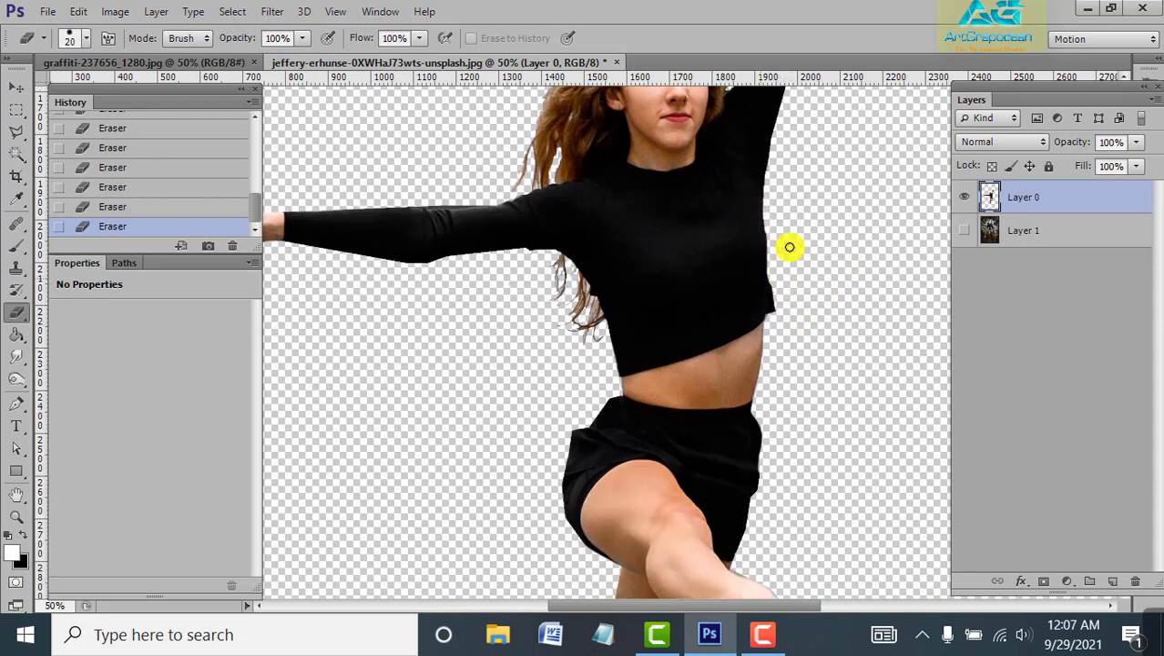
pyautogui.scroll(-3, 801, 300)
pyautogui.scroll(-3, 813, 359)
pyautogui.scroll(3, 818, 362)
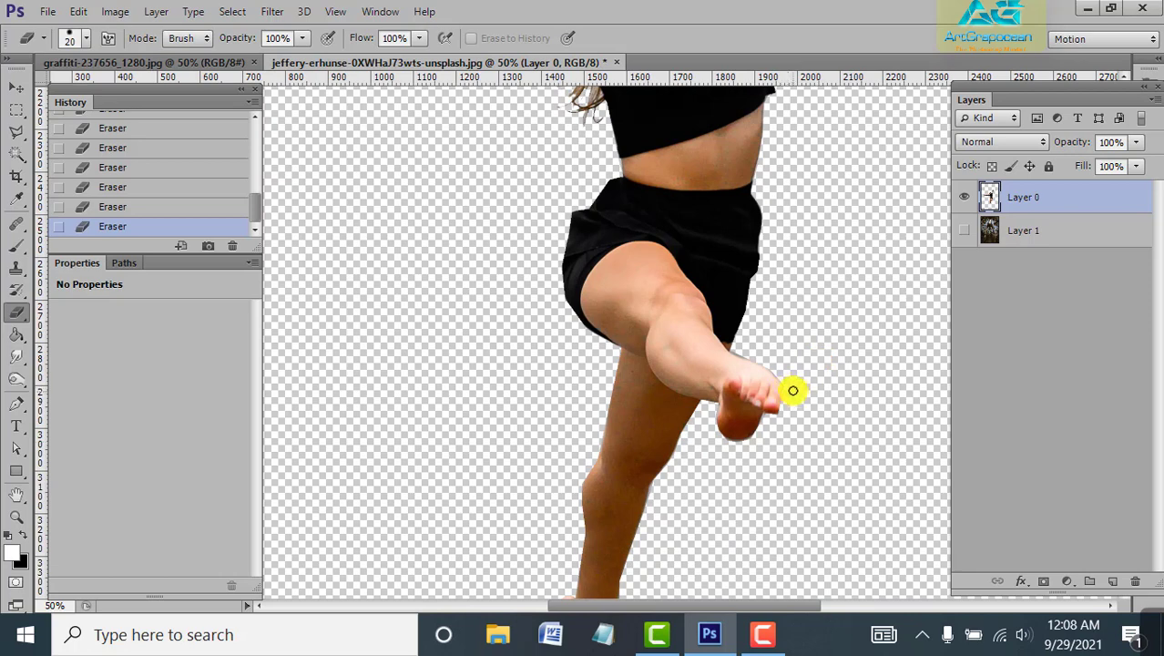
pyautogui.click(964, 231)
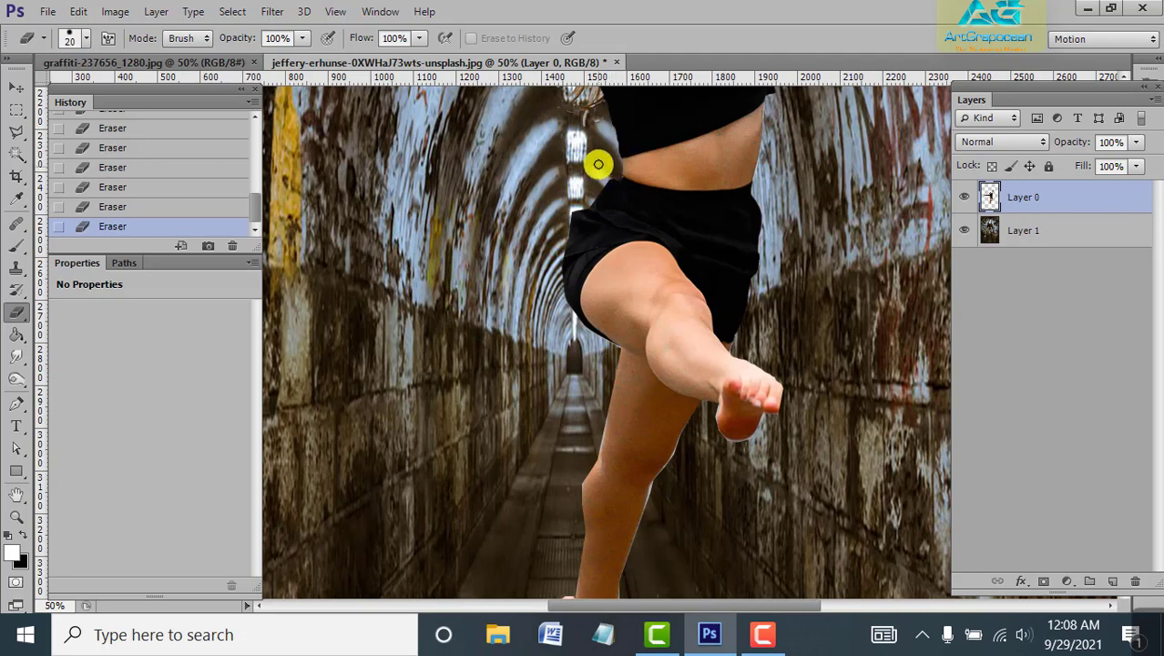
# Try a Magic Wand selection near the leg, undo it, and return to the Eraser
pyautogui.scroll(-3, 605, 218)
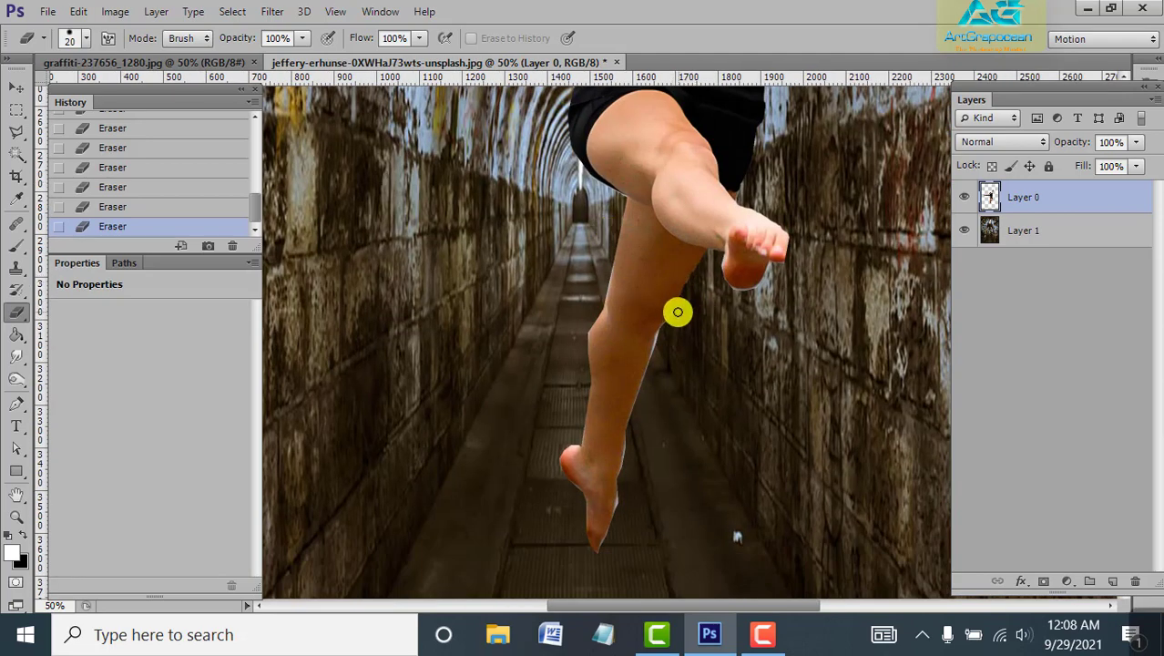
pyautogui.click(271, 11)
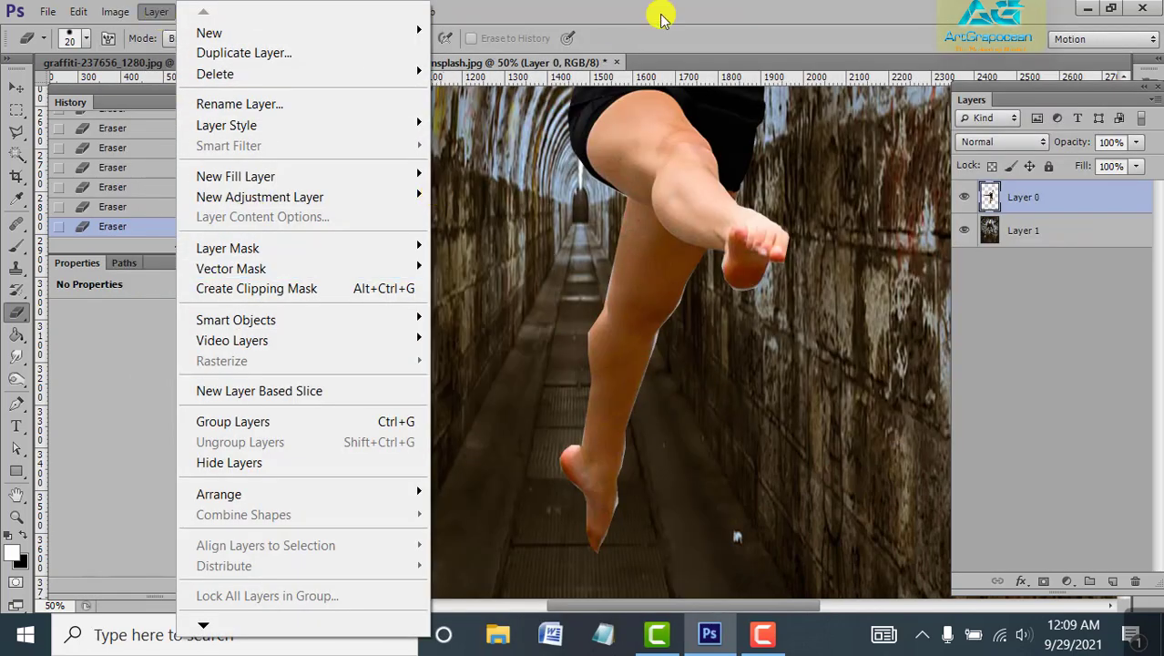
pyautogui.click(660, 15)
pyautogui.press('w')
pyautogui.click(655, 349)
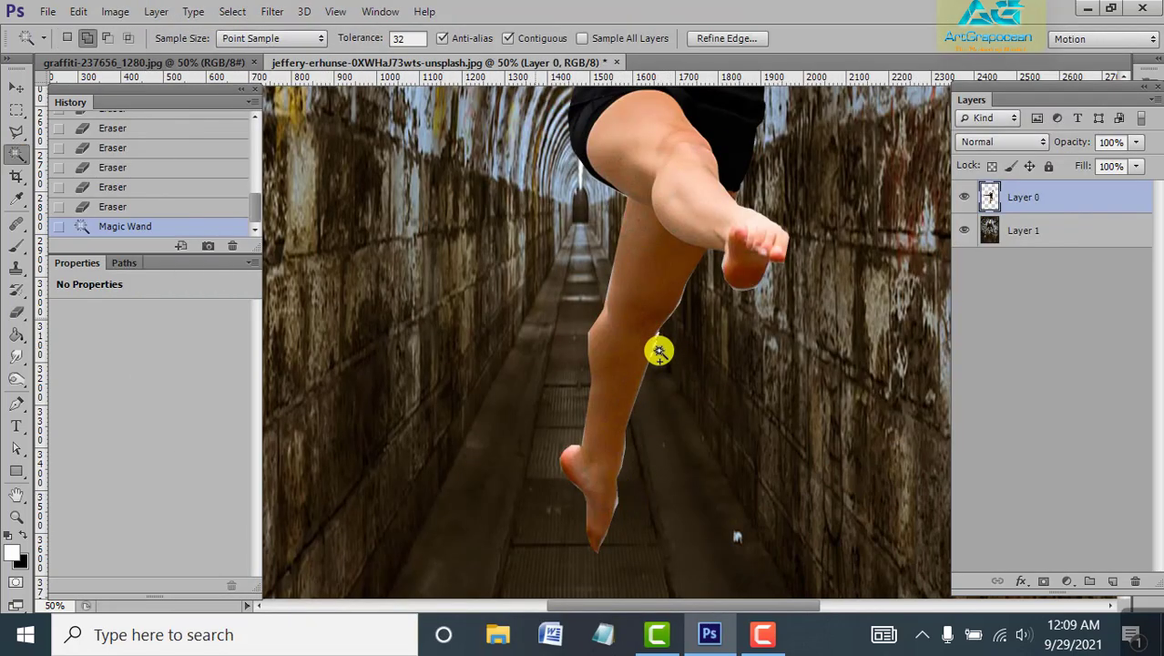
pyautogui.hotkey('ctrl', 'z')
pyautogui.click(18, 312)
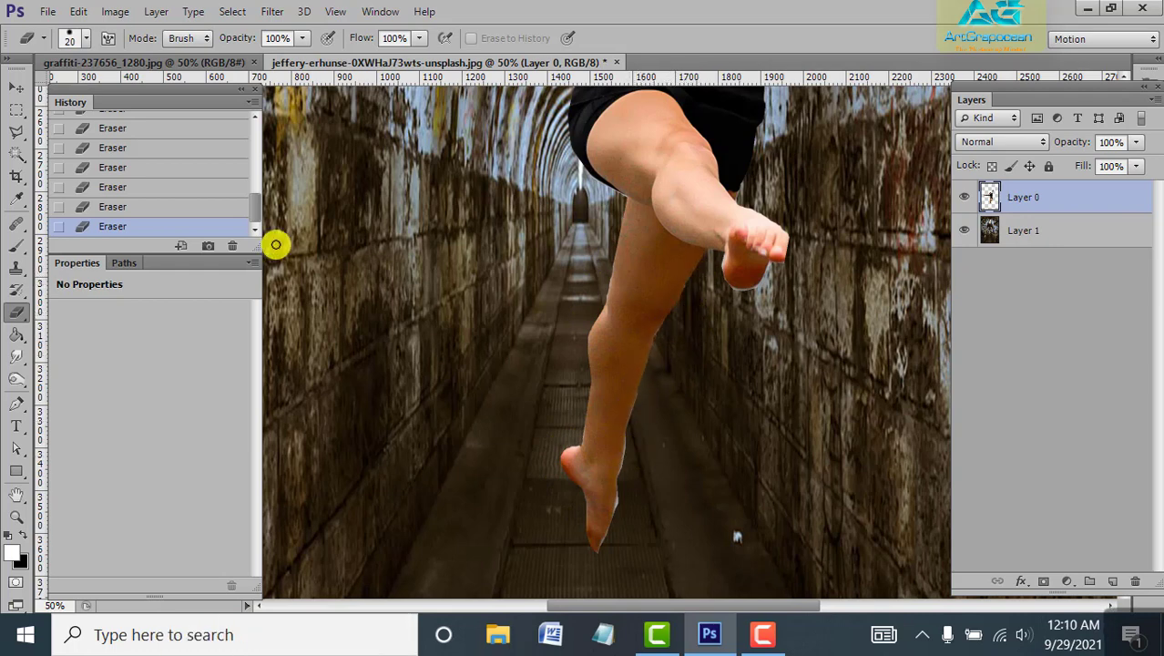
# Polygonal-lasso the leftover patch beside the lower leg, delete it, and deselect
pyautogui.click(16, 132)
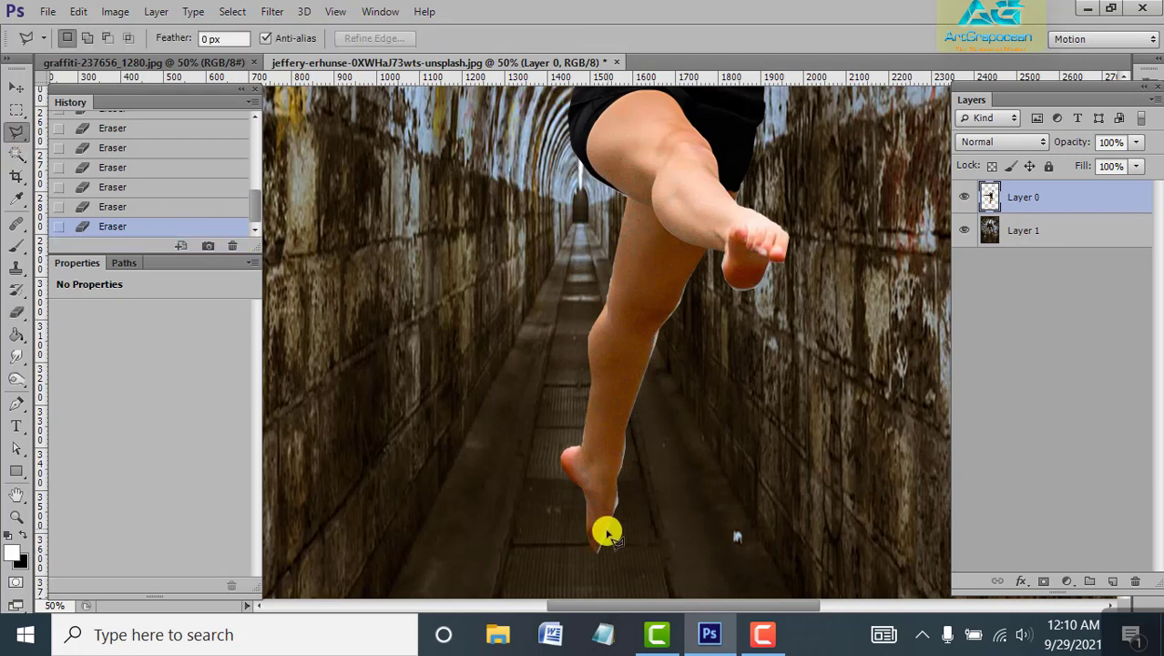
pyautogui.moveTo(619, 492); pyautogui.dragTo(689, 326)
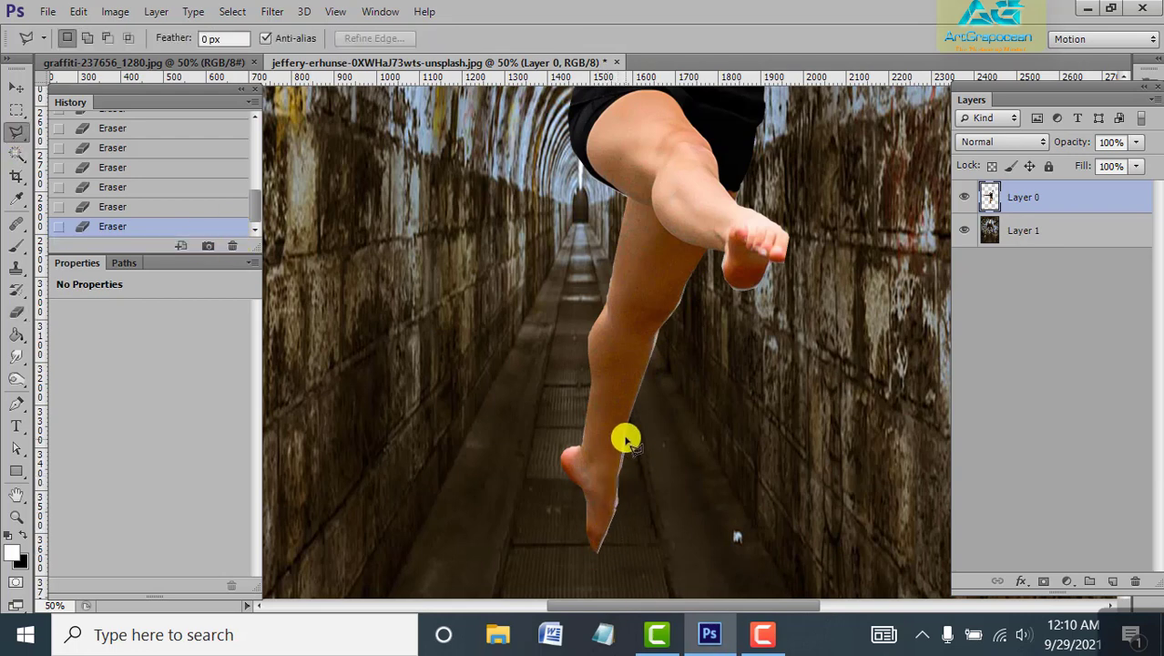
pyautogui.click(695, 269)
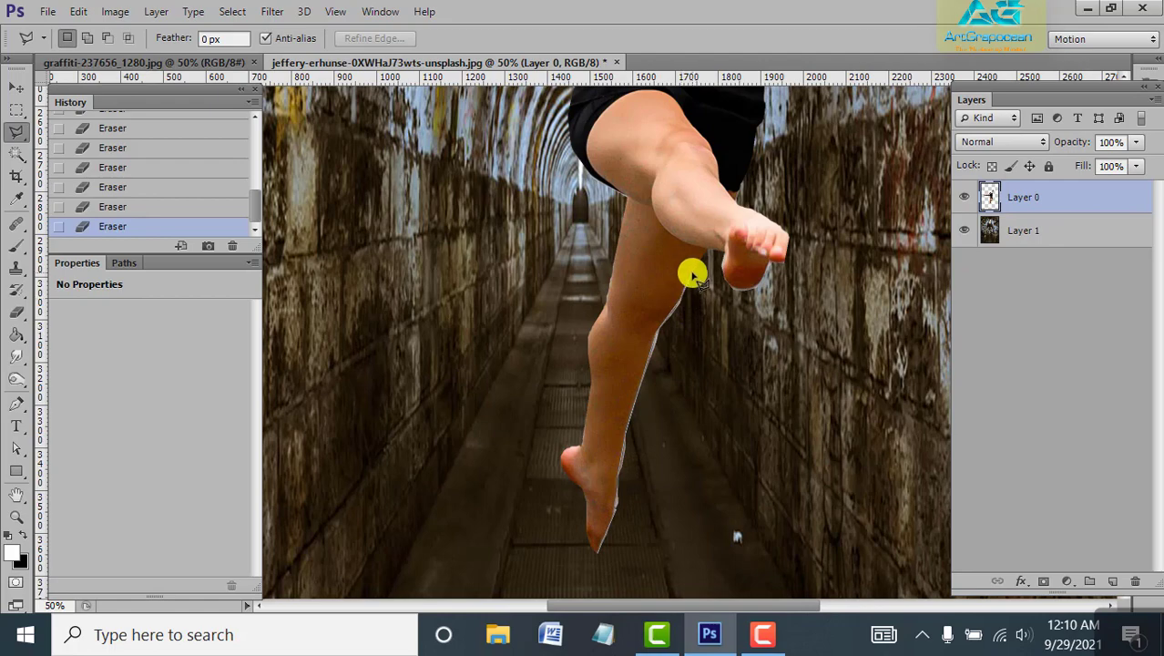
pyautogui.click(726, 372)
pyautogui.click(735, 503)
pyautogui.click(676, 583)
pyautogui.click(599, 571)
pyautogui.press('Delete')
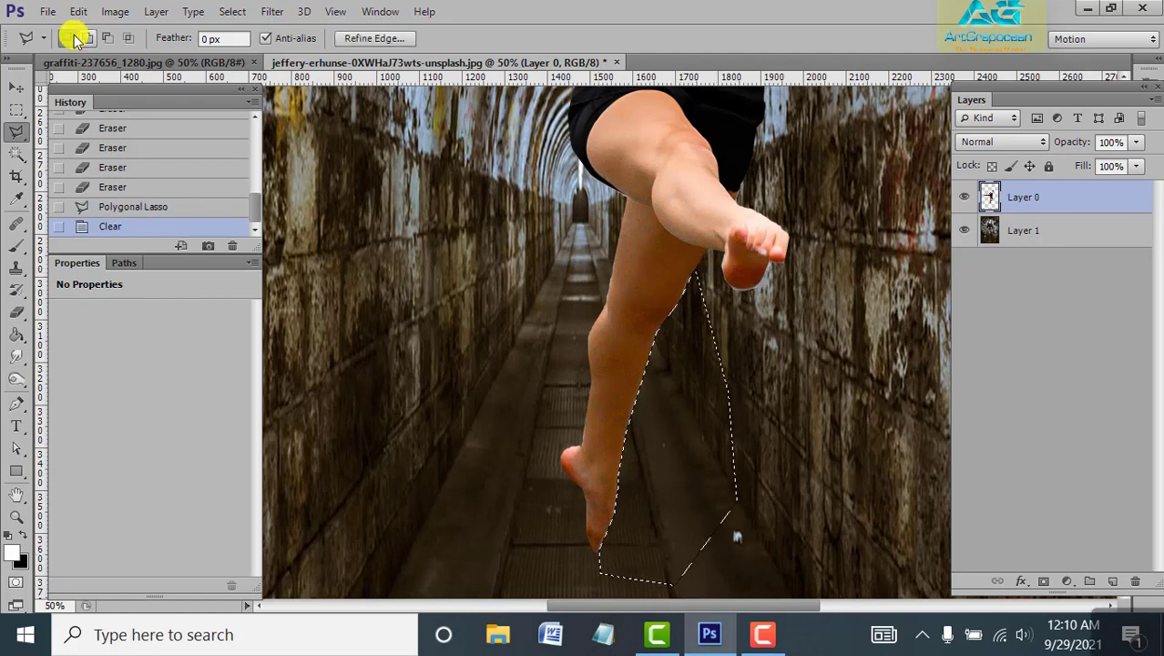
pyautogui.click(232, 11)
pyautogui.click(260, 50)
# Erase leftover background along the leg's right edge and near the feet
pyautogui.press('e')
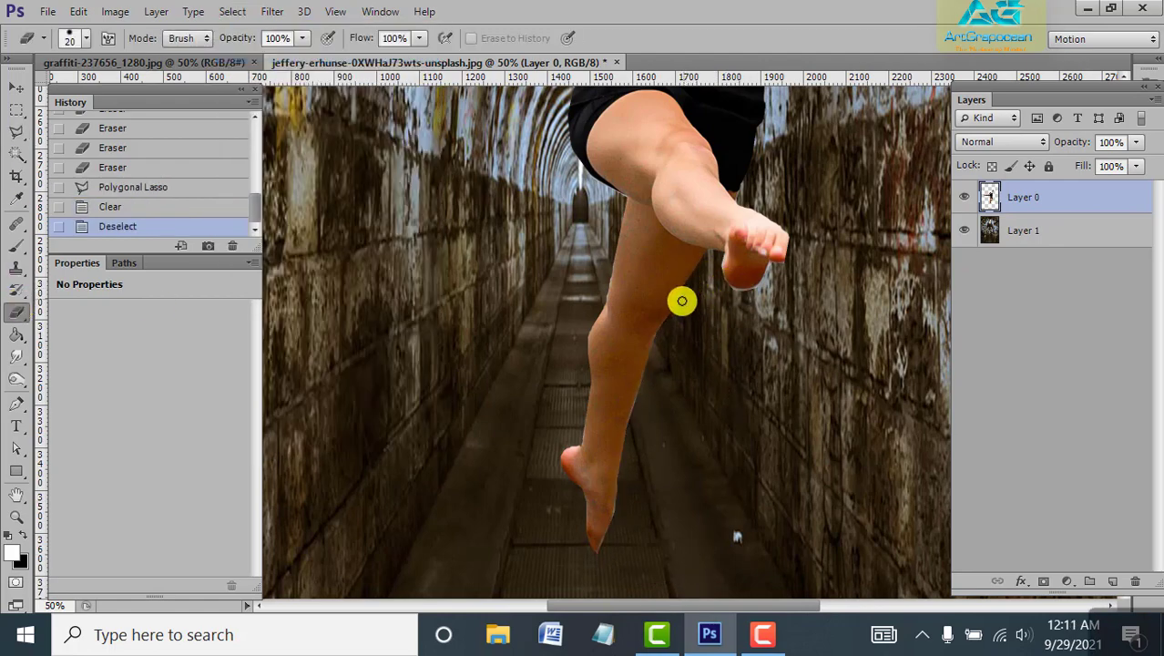
pyautogui.moveTo(681, 301); pyautogui.dragTo(623, 489)
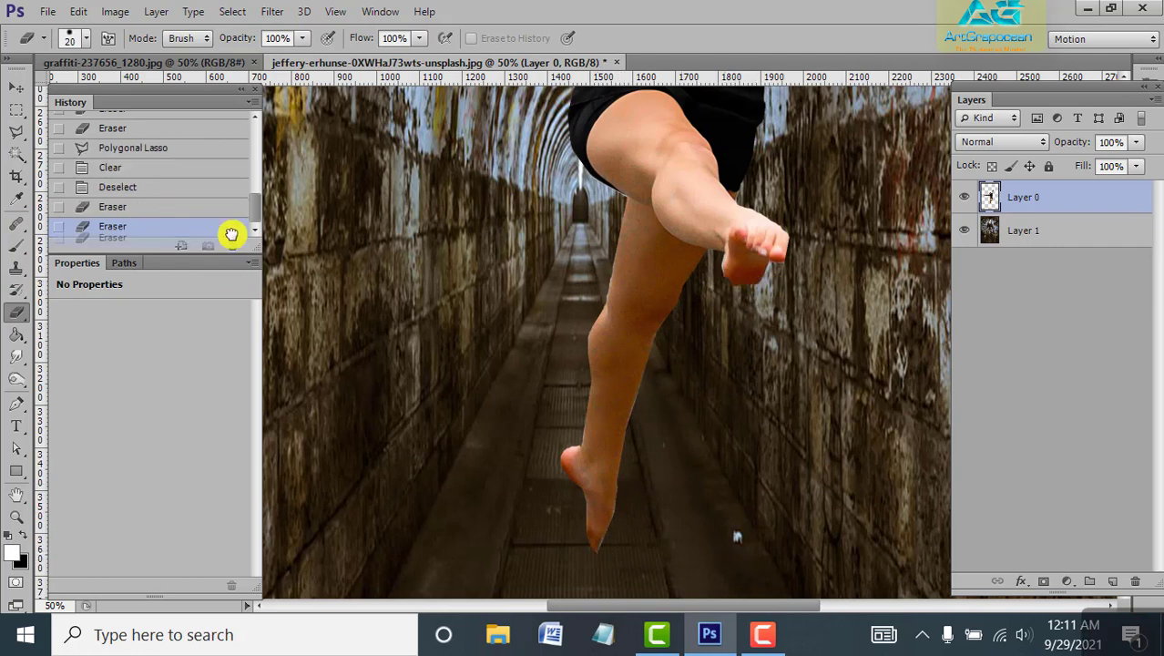
pyautogui.moveTo(727, 291); pyautogui.dragTo(765, 290)
pyautogui.scroll(5, 431, 275)
pyautogui.scroll(1, 439, 287)
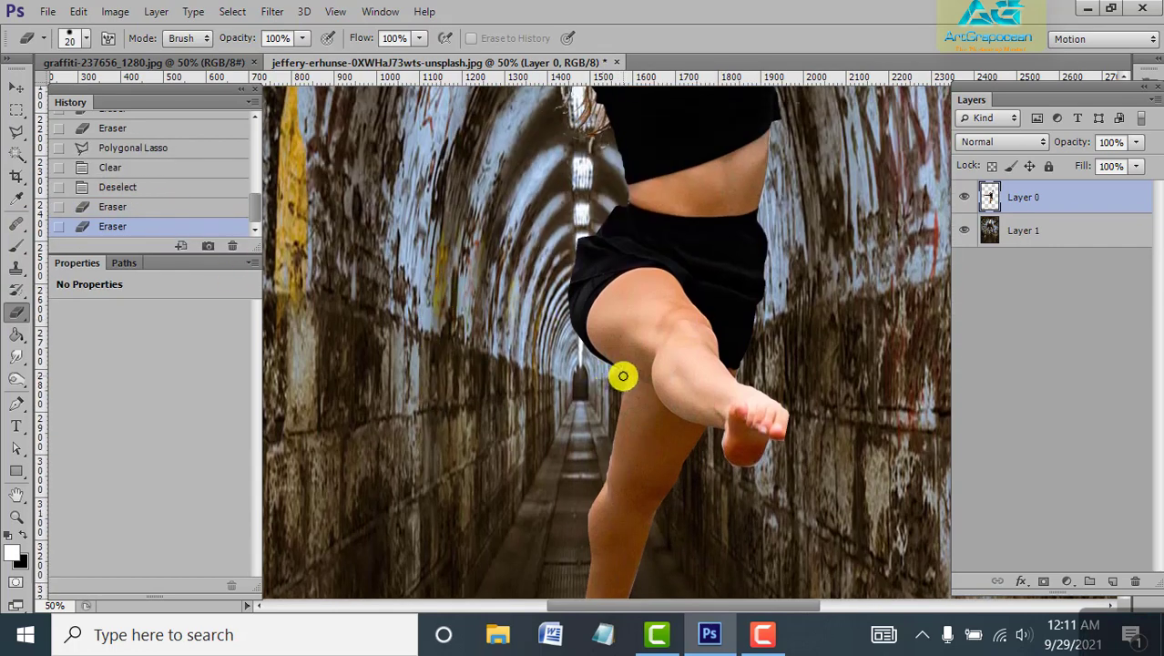
pyautogui.click(624, 377)
pyautogui.click(750, 470)
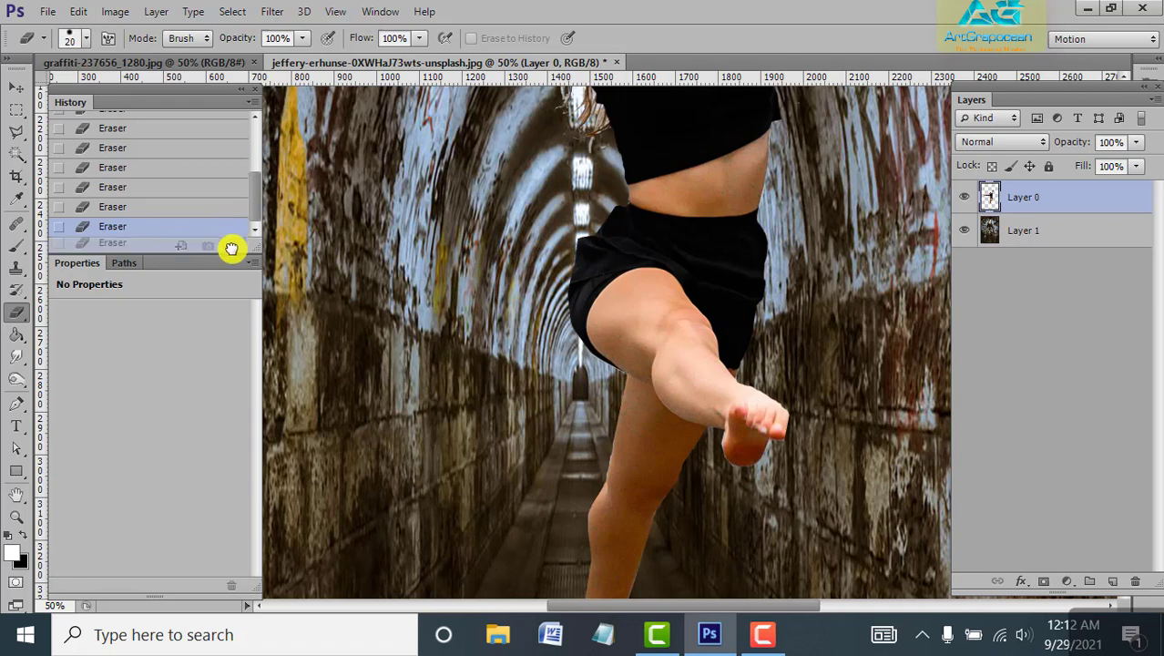
# Erase the dark fringe near the dancer's waist and pan around to check the edges
pyautogui.press('b')
pyautogui.scroll(5, 789, 241)
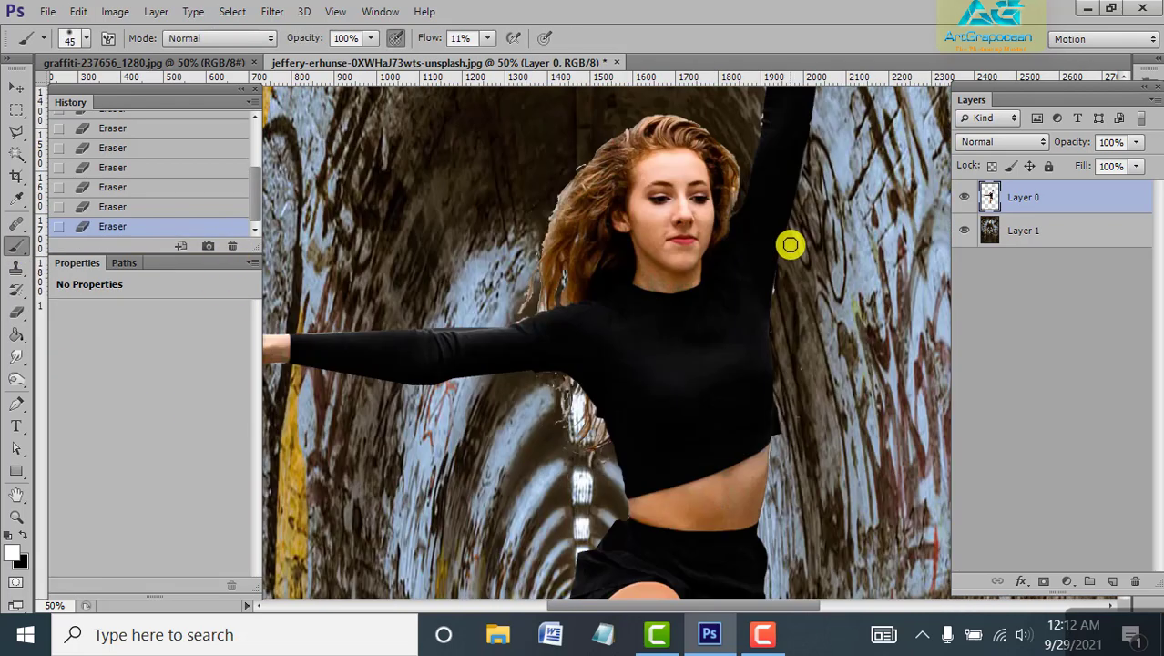
pyautogui.press('e')
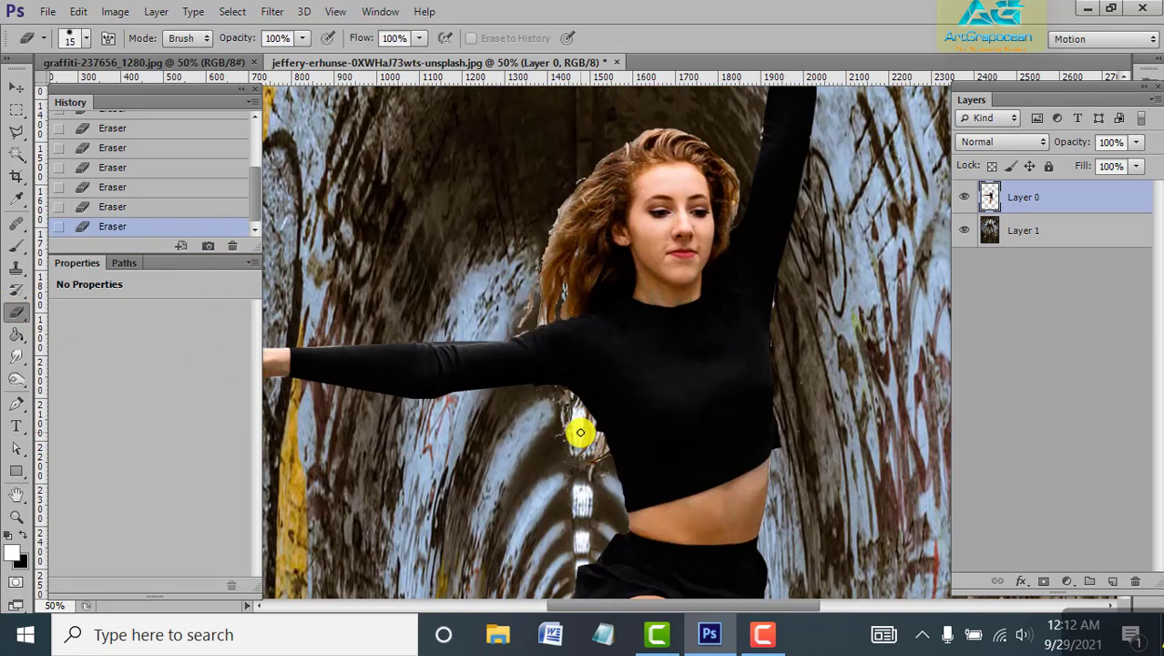
pyautogui.moveTo(564, 426); pyautogui.dragTo(563, 466)
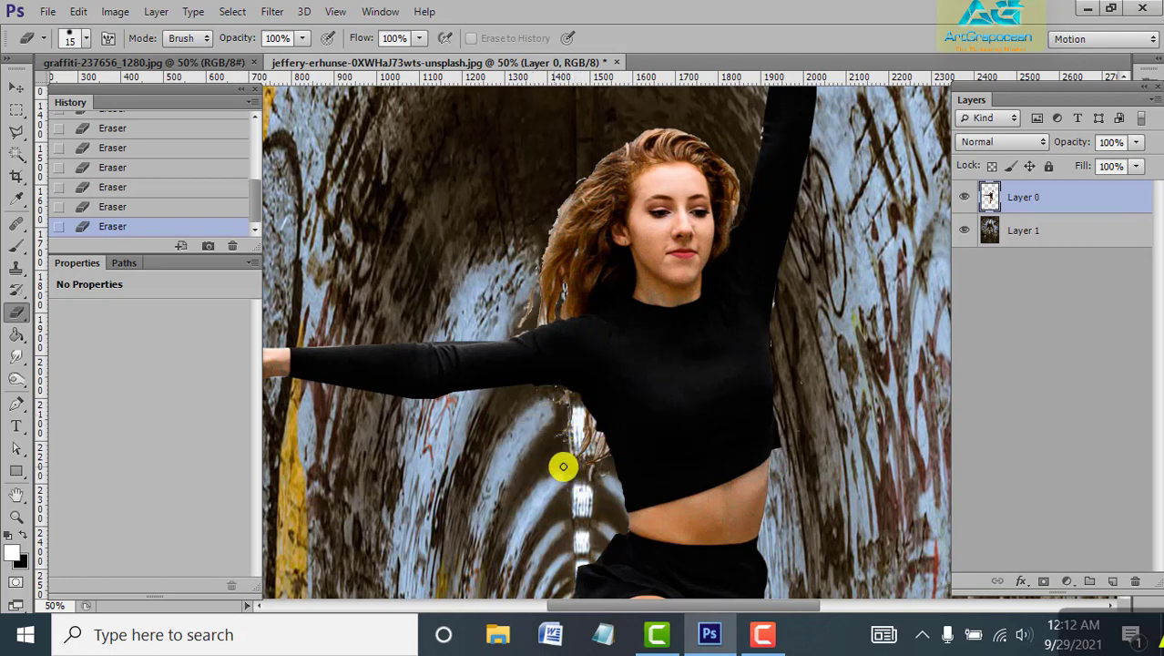
pyautogui.scroll(1, 779, 299)
pyautogui.scroll(4, 704, 333)
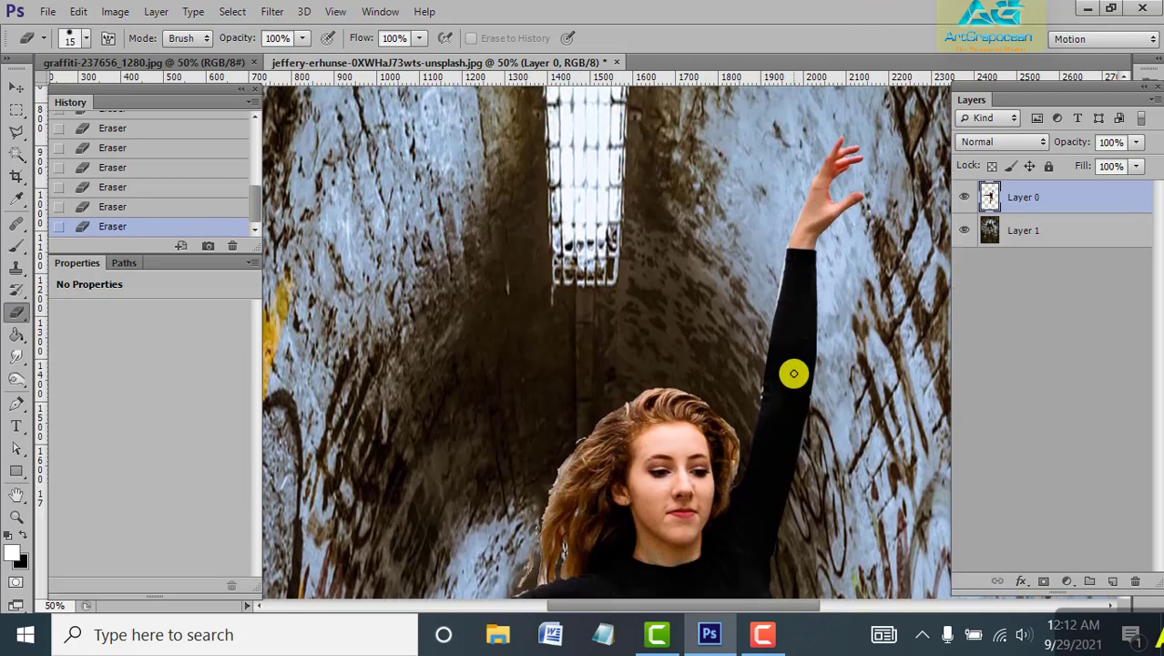
pyautogui.scroll(1, 792, 371)
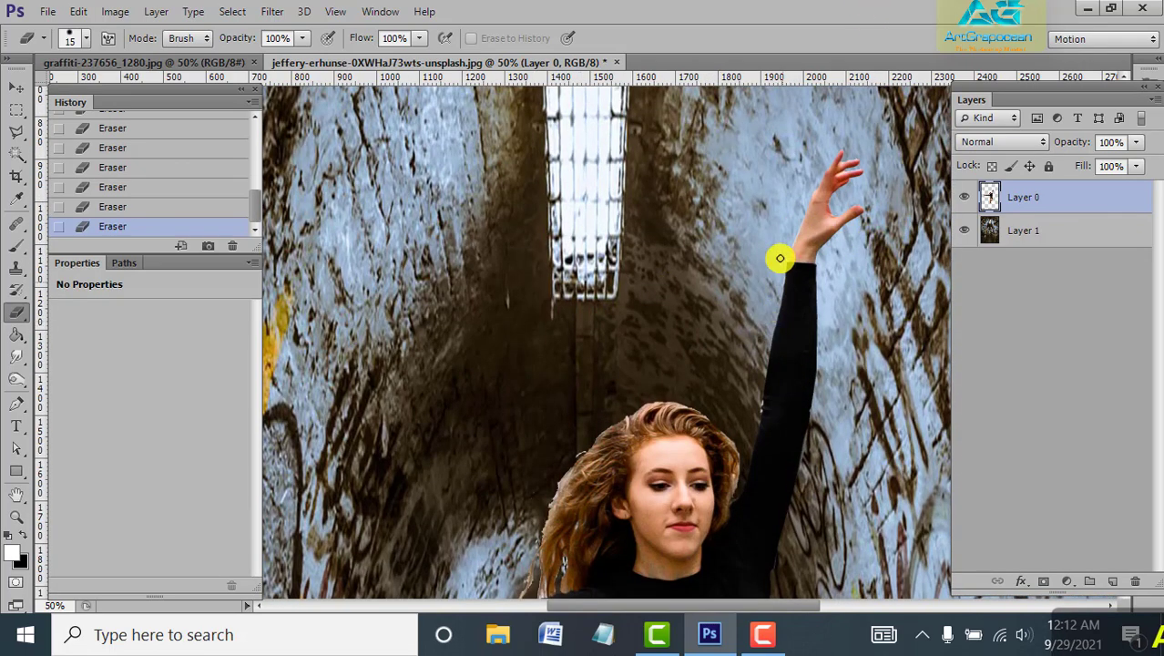
pyautogui.scroll(-3, 584, 469)
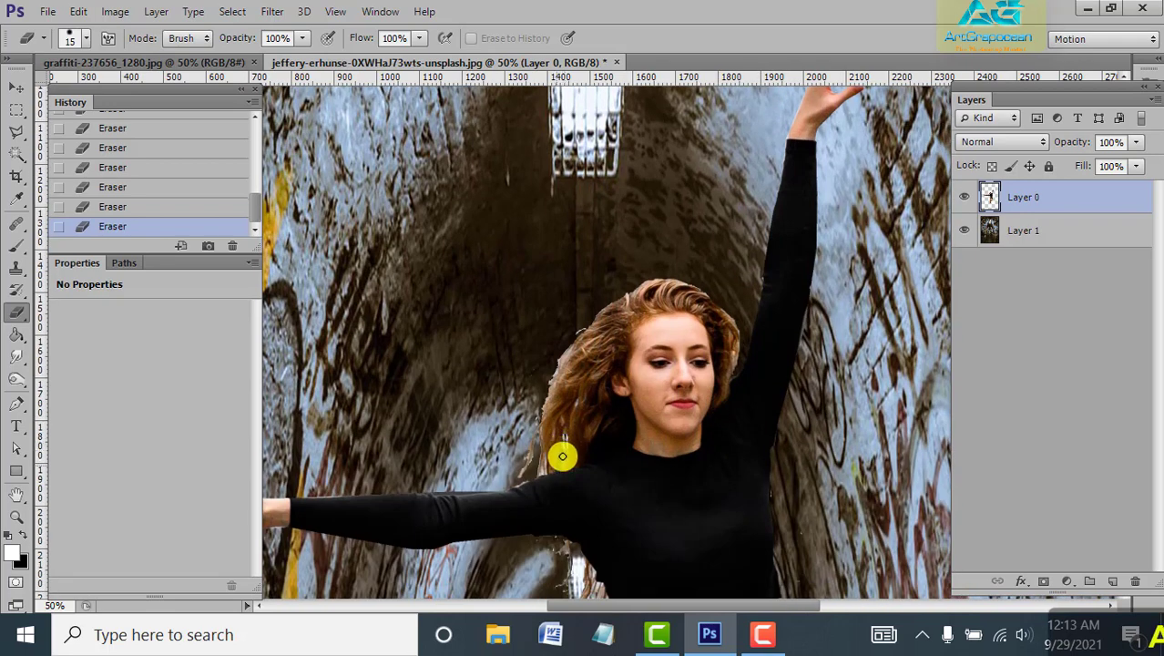
pyautogui.scroll(-2, 562, 456)
pyautogui.scroll(-2, 510, 410)
pyautogui.hscroll(-3, 409, 382)
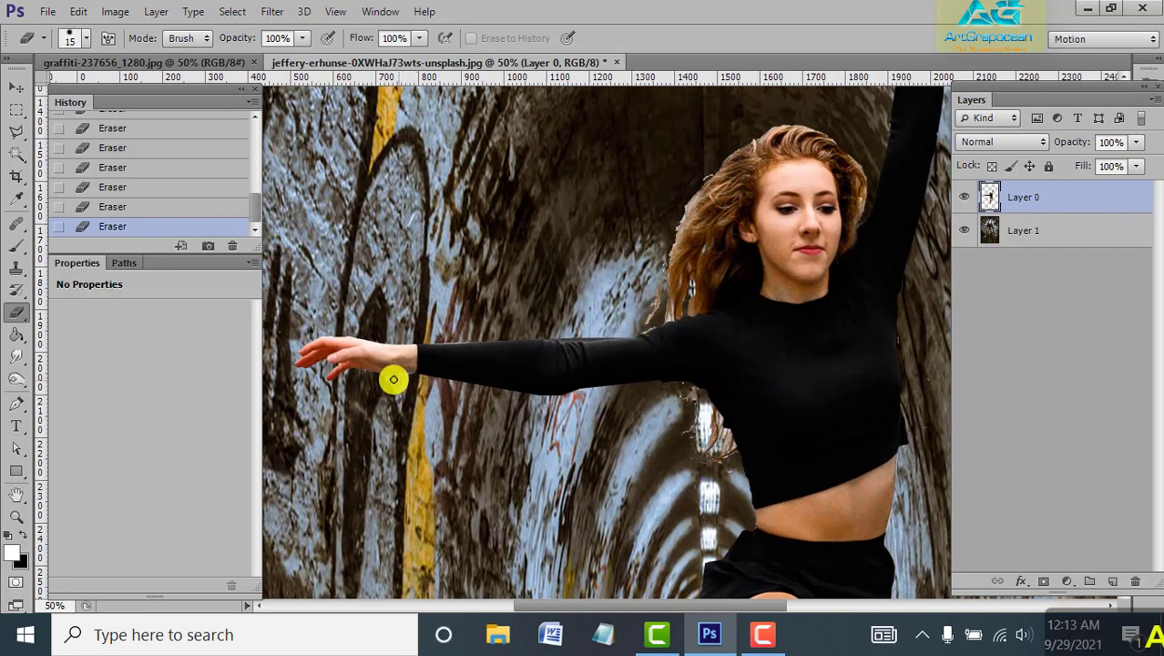
pyautogui.scroll(-10, 783, 337)
# Stretch the tunnel background taller and move the dancer layer to the left
pyautogui.hotkey('ctrl', '0')
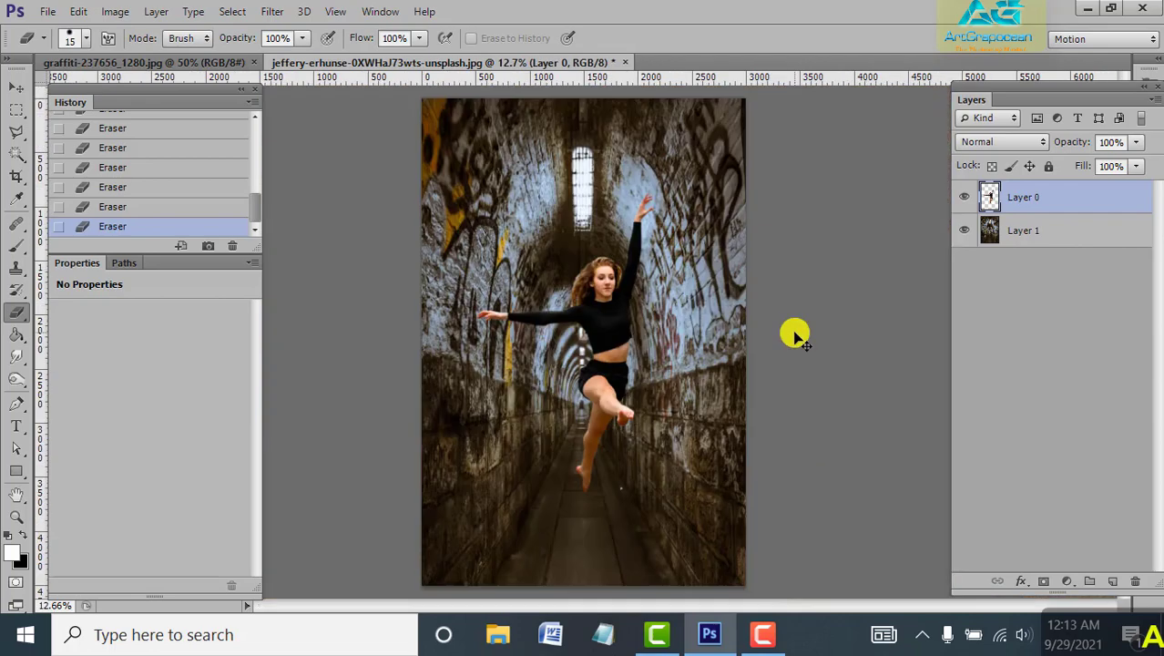
pyautogui.press('v')
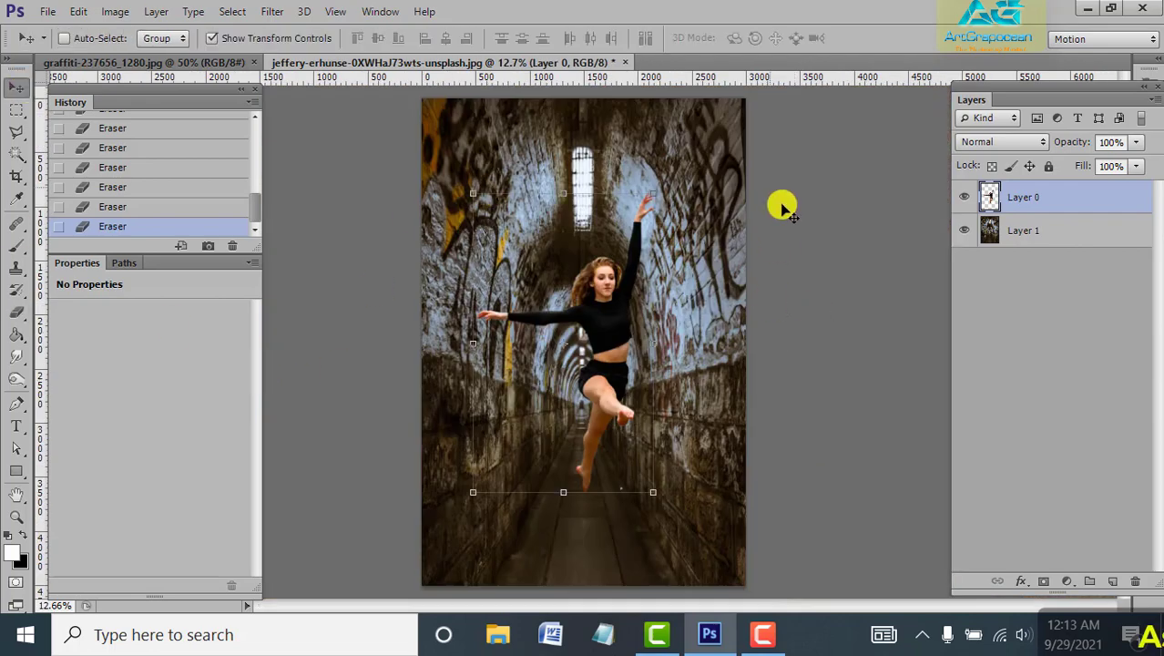
pyautogui.click(1023, 231)
pyautogui.hotkey('ctrl', 't')
pyautogui.moveTo(584, 99); pyautogui.dragTo(584, 62)
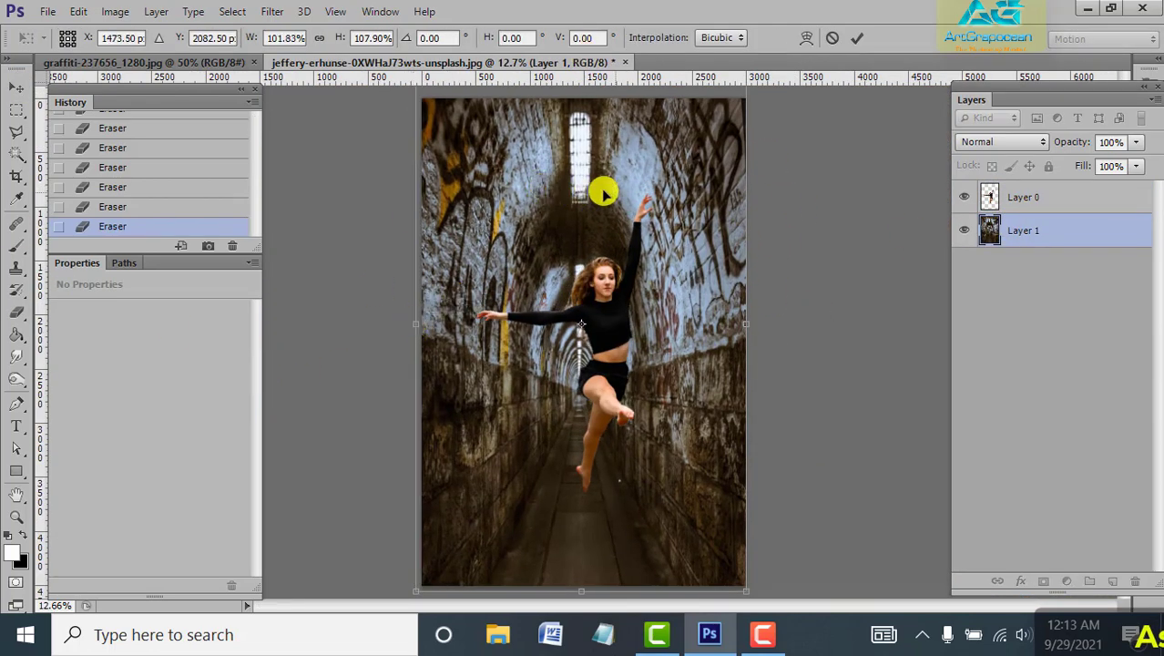
pyautogui.click(857, 37)
pyautogui.moveTo(606, 353); pyautogui.dragTo(583, 349)
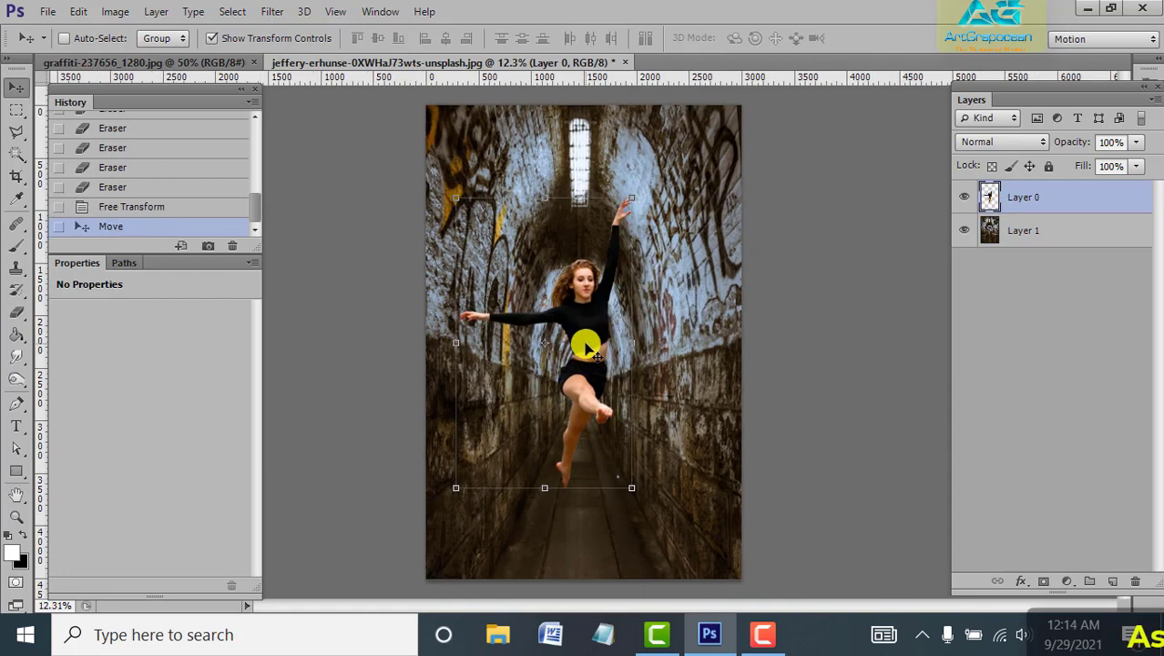
# Rescale the tunnel background with repeated transforms until it fills the whole canvas
pyautogui.hotkey('ctrl', '-')
pyautogui.hotkey('alt', '[')
pyautogui.moveTo(580, 155)
pyautogui.mouseDown()
pyautogui.moveTo(604, 86)
pyautogui.moveTo(584, 182)
pyautogui.mouseUp()
pyautogui.press('Return')
pyautogui.hotkey('ctrl', 't')
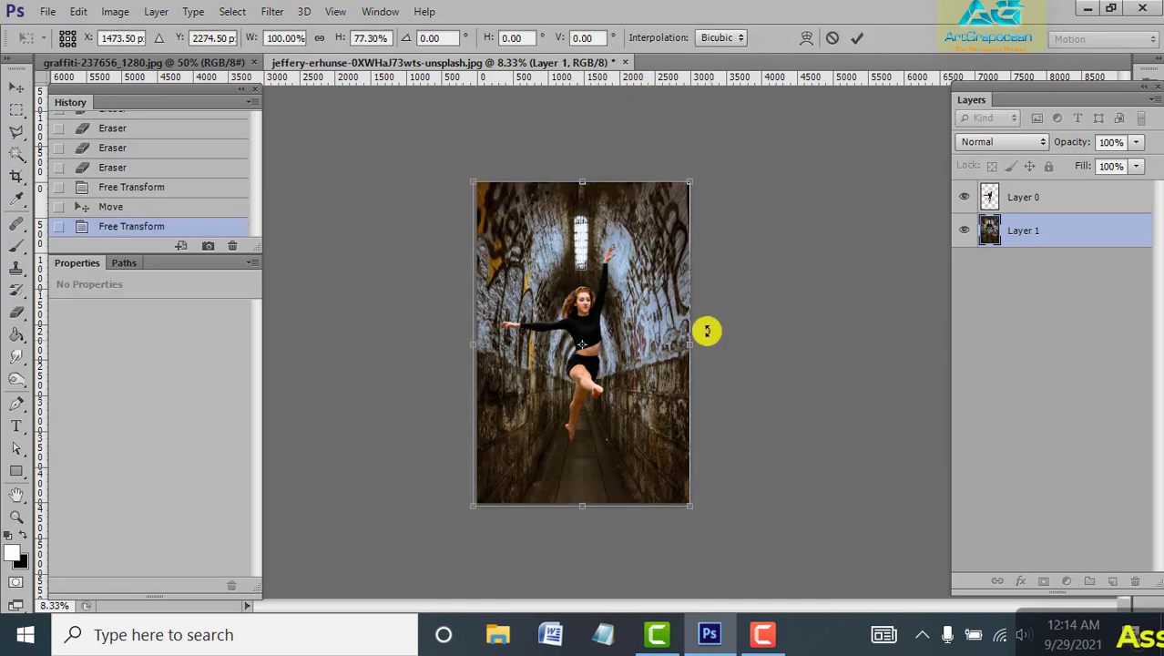
pyautogui.moveTo(690, 345); pyautogui.dragTo(692, 345)
pyautogui.click(857, 38)
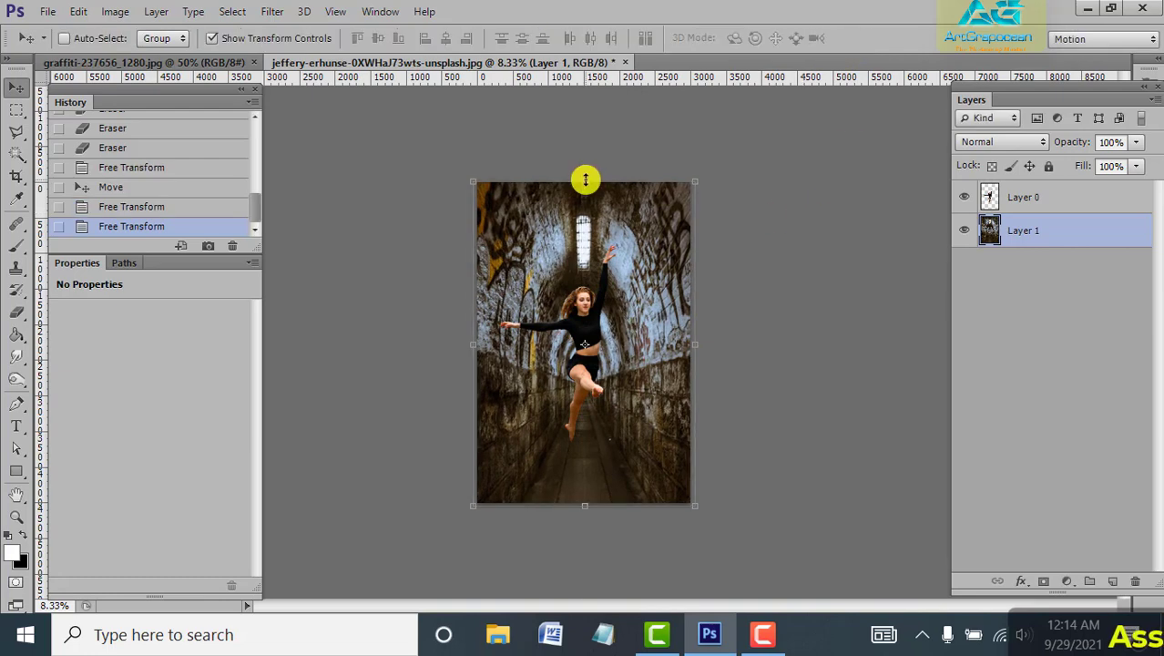
pyautogui.hotkey('ctrl', 't')
pyautogui.moveTo(585, 180); pyautogui.dragTo(615, 55)
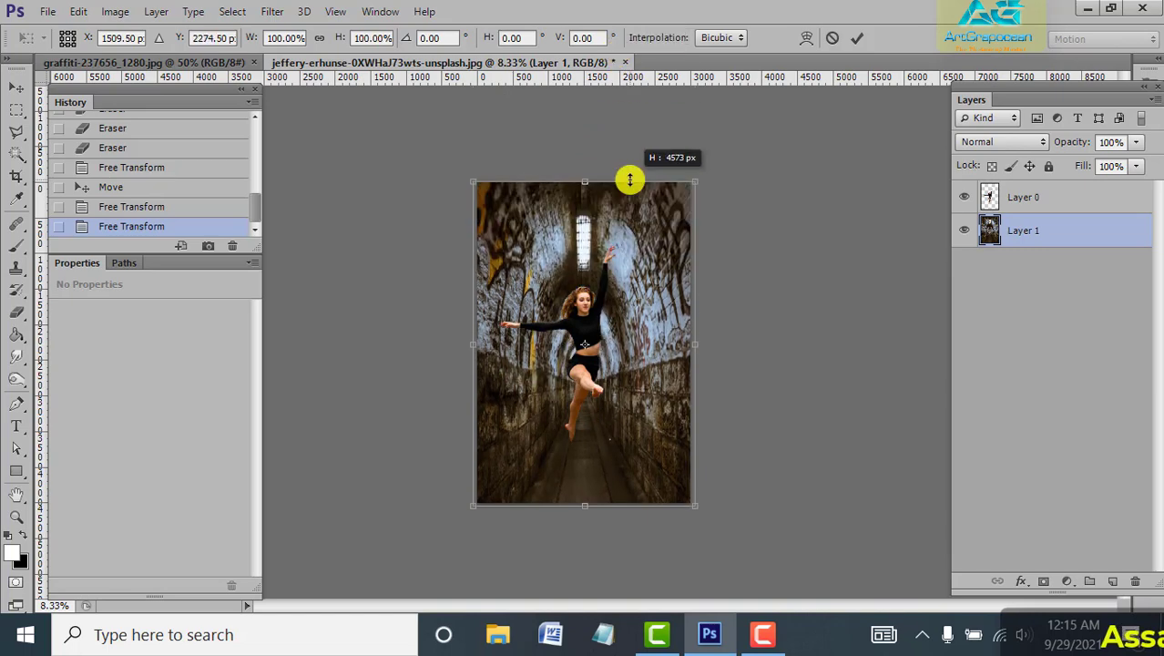
pyautogui.moveTo(615, 55); pyautogui.dragTo(629, 181)
pyautogui.click(857, 39)
pyautogui.click(1070, 202)
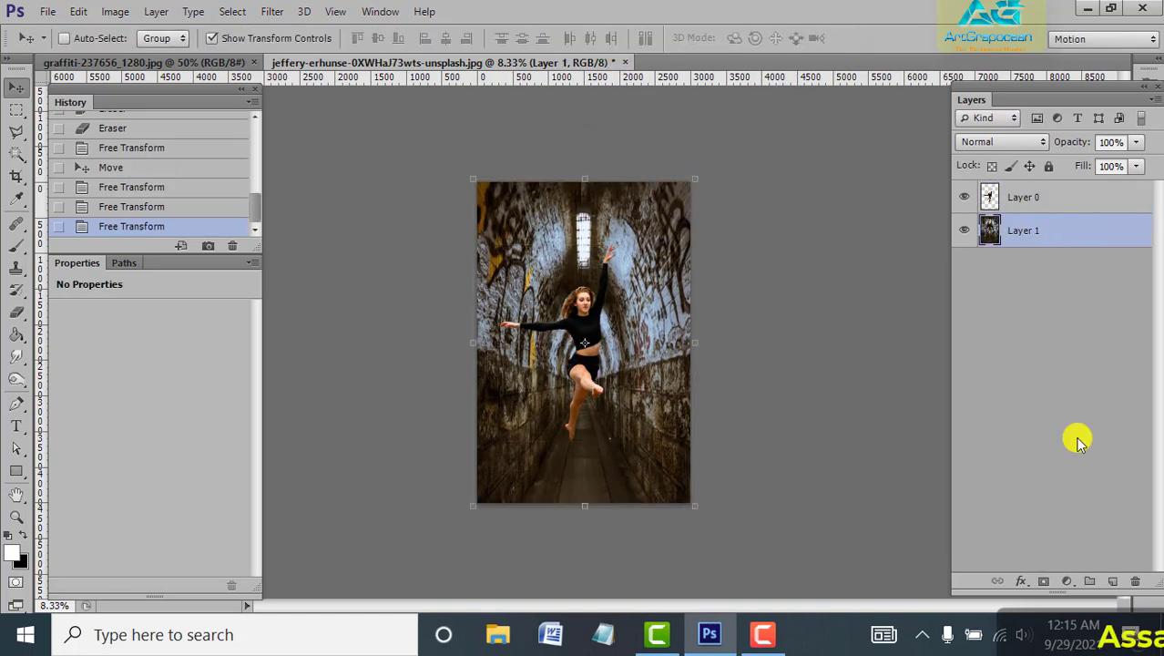
pyautogui.click(1067, 580)
# Add a new Layer 2 with Soft Light blending and select the Brush
pyautogui.click(1027, 193)
pyautogui.click(1112, 580)
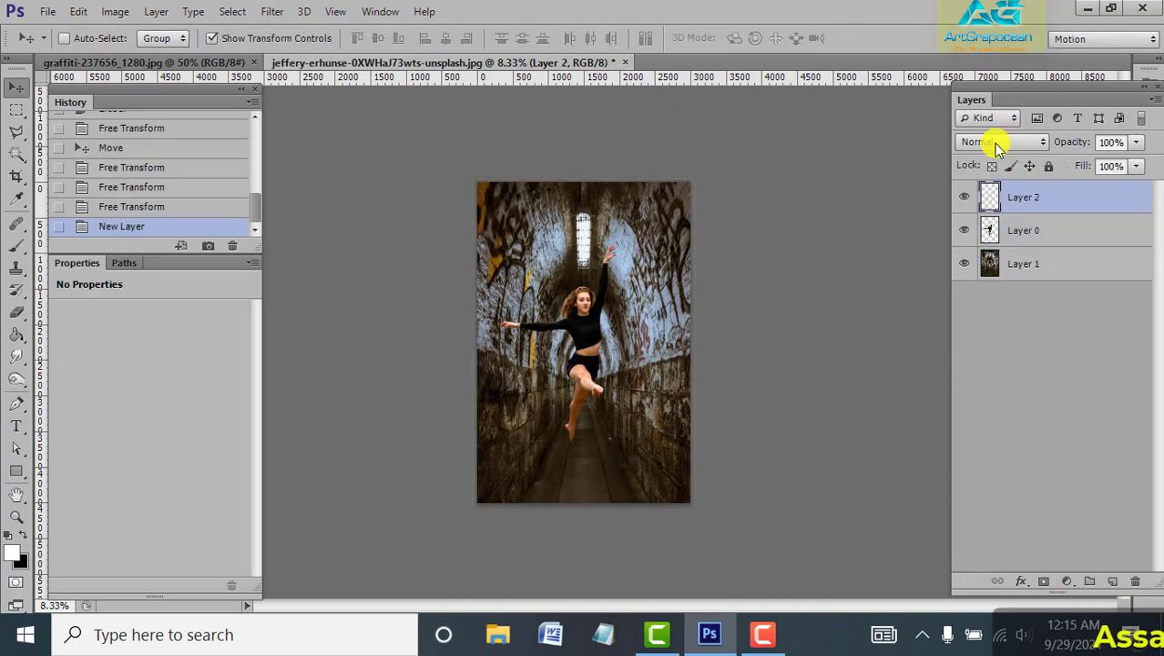
pyautogui.click(1002, 141)
pyautogui.click(1002, 314)
pyautogui.click(16, 290)
pyautogui.press('p')
pyautogui.press('b')
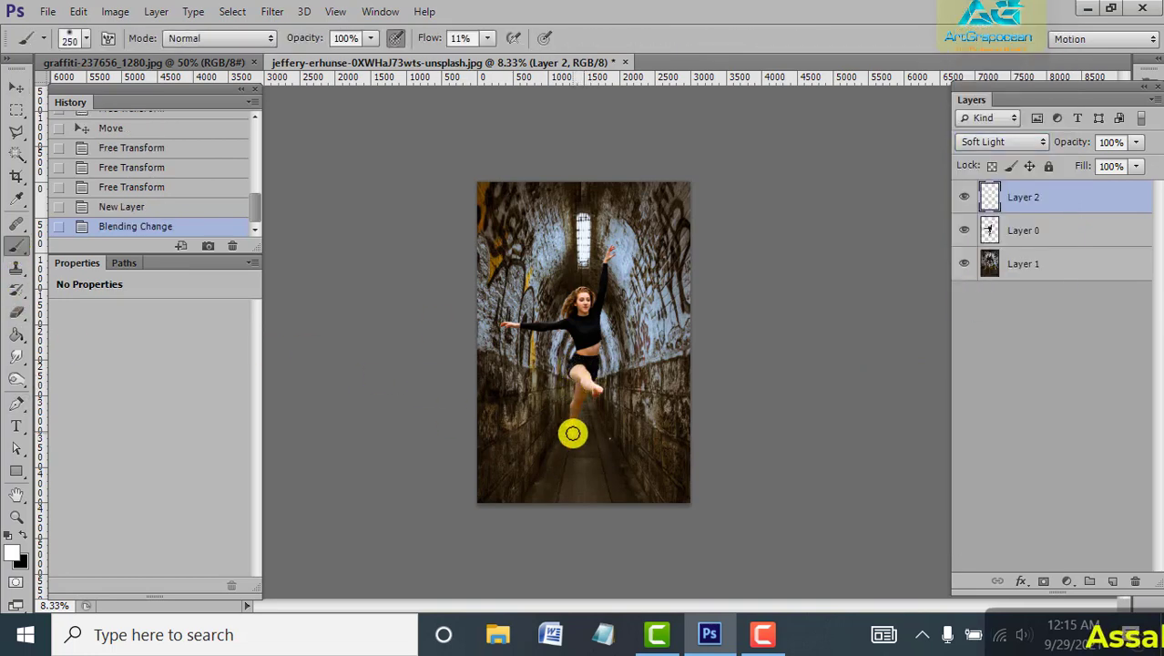
# Undo the trial brush strokes, then set brush flow to 100% with a smaller size
pyautogui.moveTo(572, 432)
pyautogui.mouseDown()
pyautogui.moveTo(592, 338)
pyautogui.moveTo(585, 291)
pyautogui.moveTo(610, 259)
pyautogui.mouseUp()
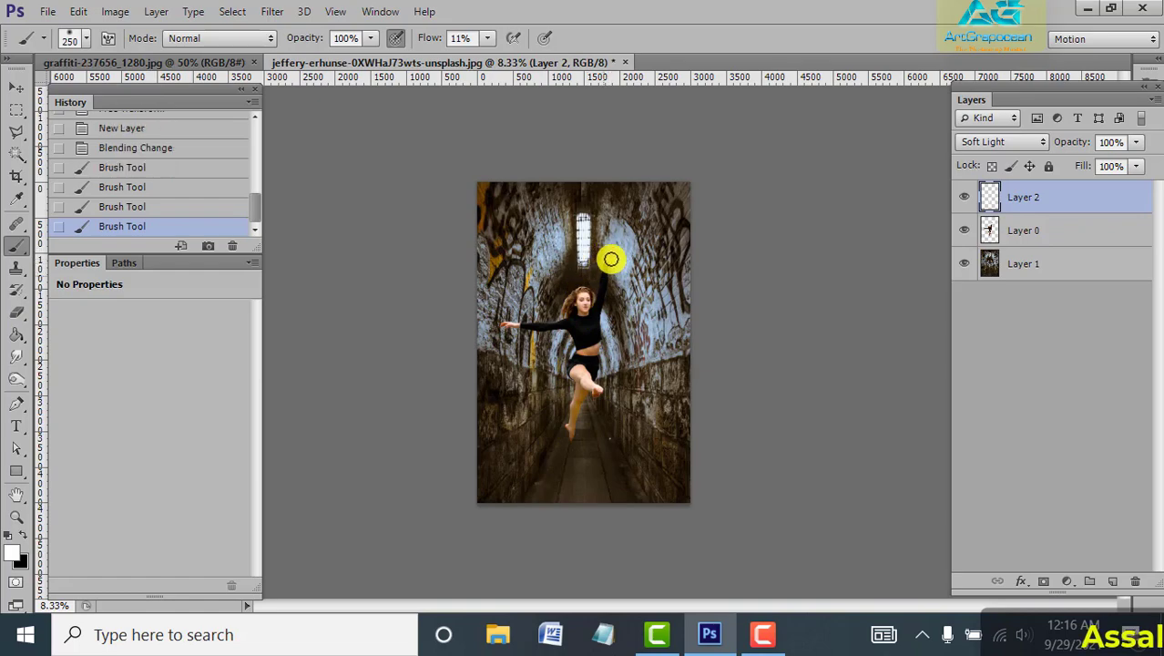
pyautogui.click(232, 246)
pyautogui.click(233, 246)
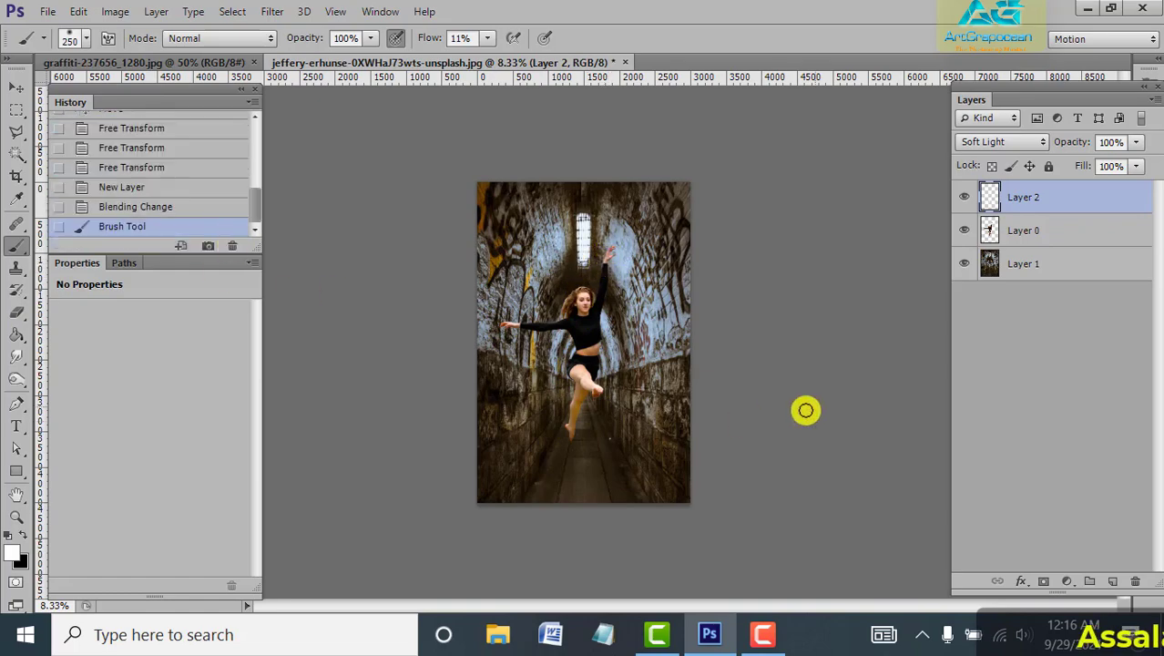
pyautogui.hotkey('ctrl', '+')
pyautogui.hotkey('ctrl', '+')
pyautogui.hotkey('ctrl', '+')
pyautogui.hotkey('ctrl', '+')
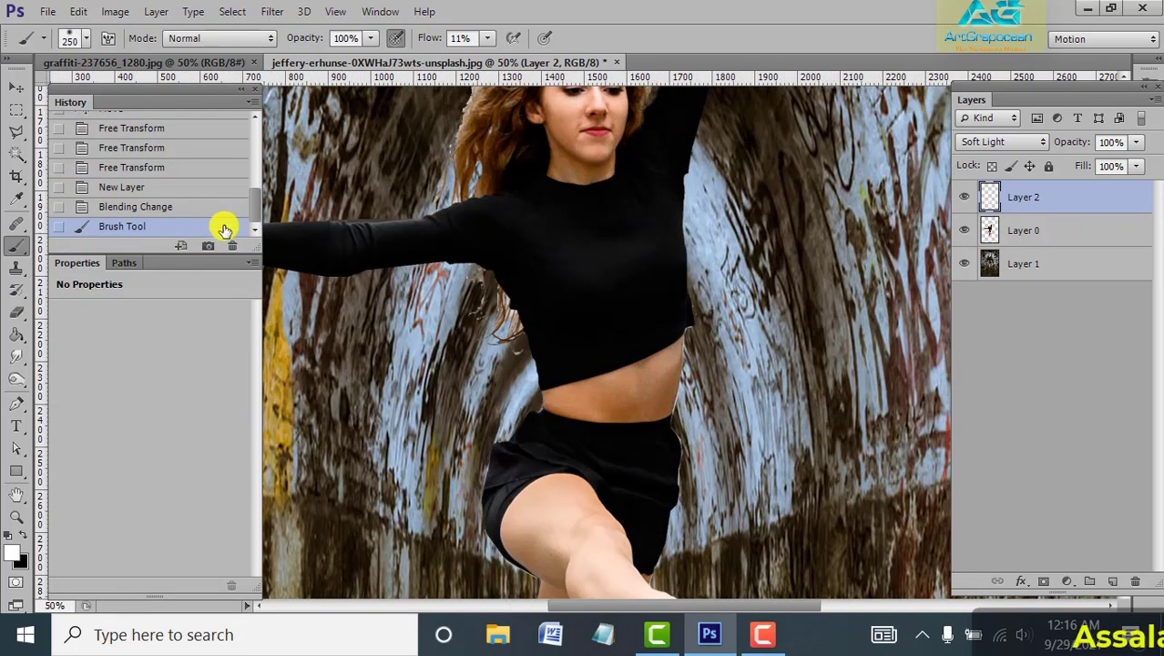
pyautogui.click(232, 246)
pyautogui.moveTo(487, 37); pyautogui.dragTo(565, 51)
pyautogui.press('[')
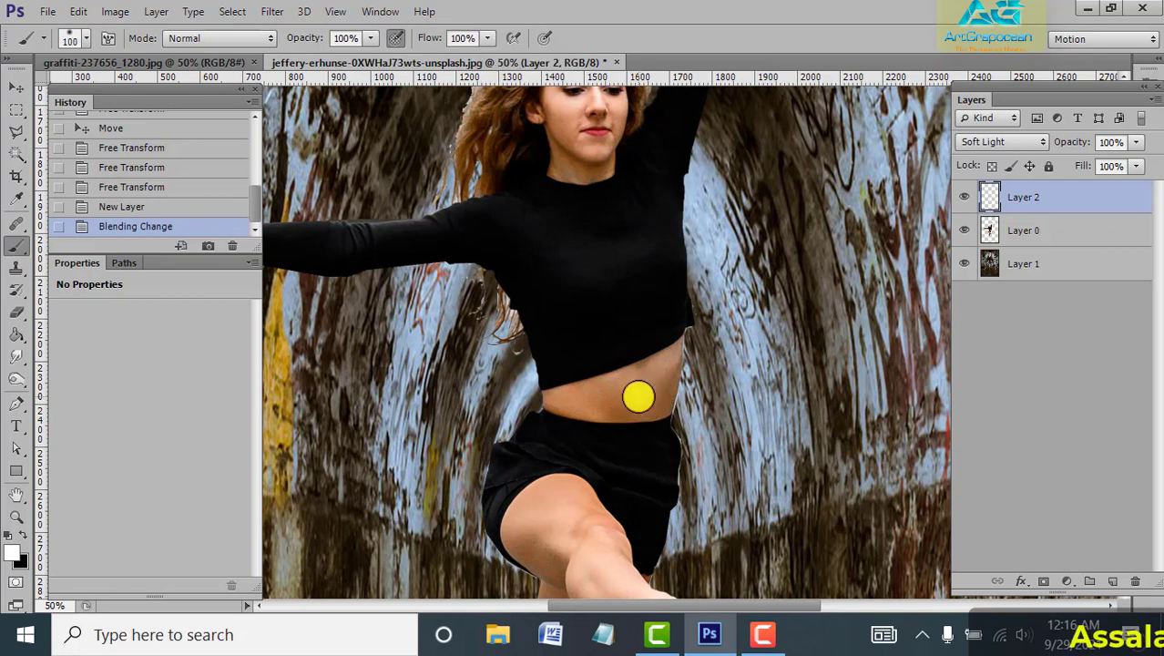
# Paint white over the dancer's midriff, neck, chin, cheek and forehead
pyautogui.moveTo(657, 385)
pyautogui.mouseDown()
pyautogui.moveTo(559, 398)
pyautogui.moveTo(601, 401)
pyautogui.mouseUp()
pyautogui.press('[')
pyautogui.press('[')
pyautogui.press('[')
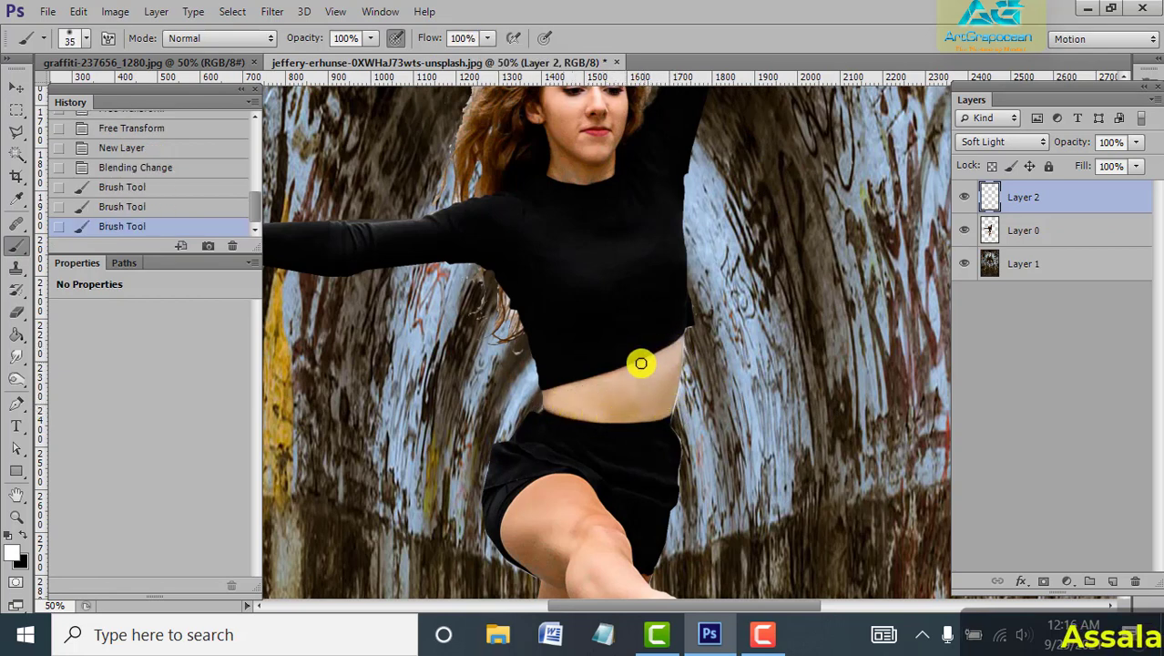
pyautogui.moveTo(545, 392); pyautogui.dragTo(600, 406)
pyautogui.scroll(-2, 583, 424)
pyautogui.scroll(5, 588, 273)
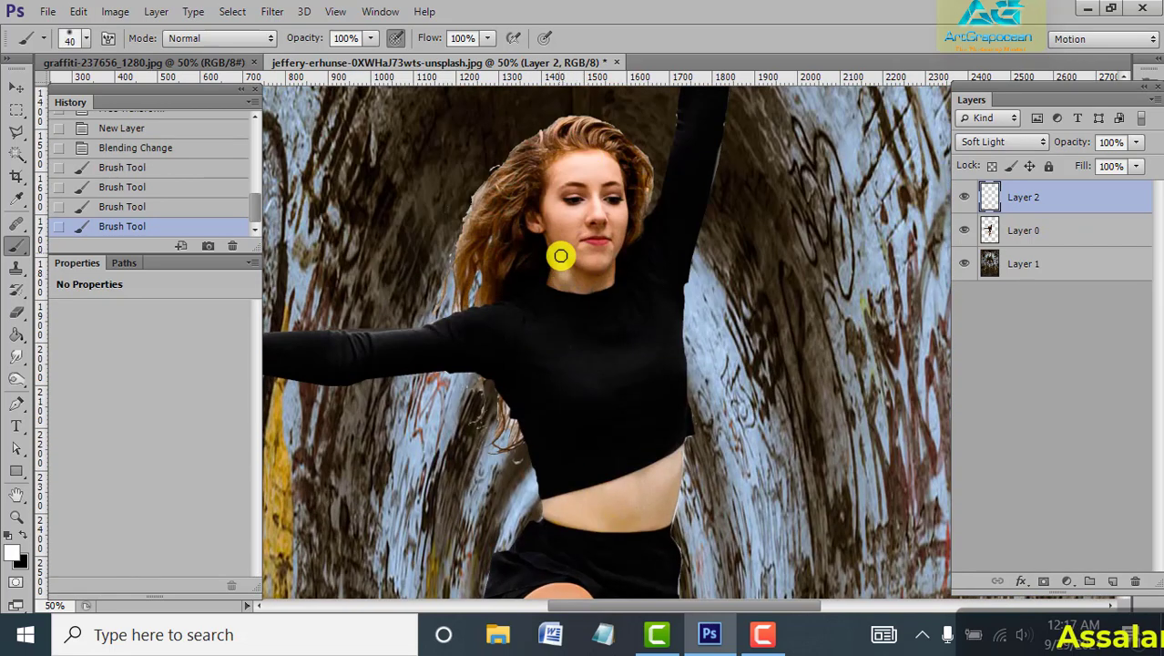
pyautogui.moveTo(570, 284)
pyautogui.mouseDown()
pyautogui.moveTo(603, 278)
pyautogui.moveTo(576, 260)
pyautogui.moveTo(619, 247)
pyautogui.moveTo(575, 223)
pyautogui.moveTo(627, 198)
pyautogui.mouseUp()
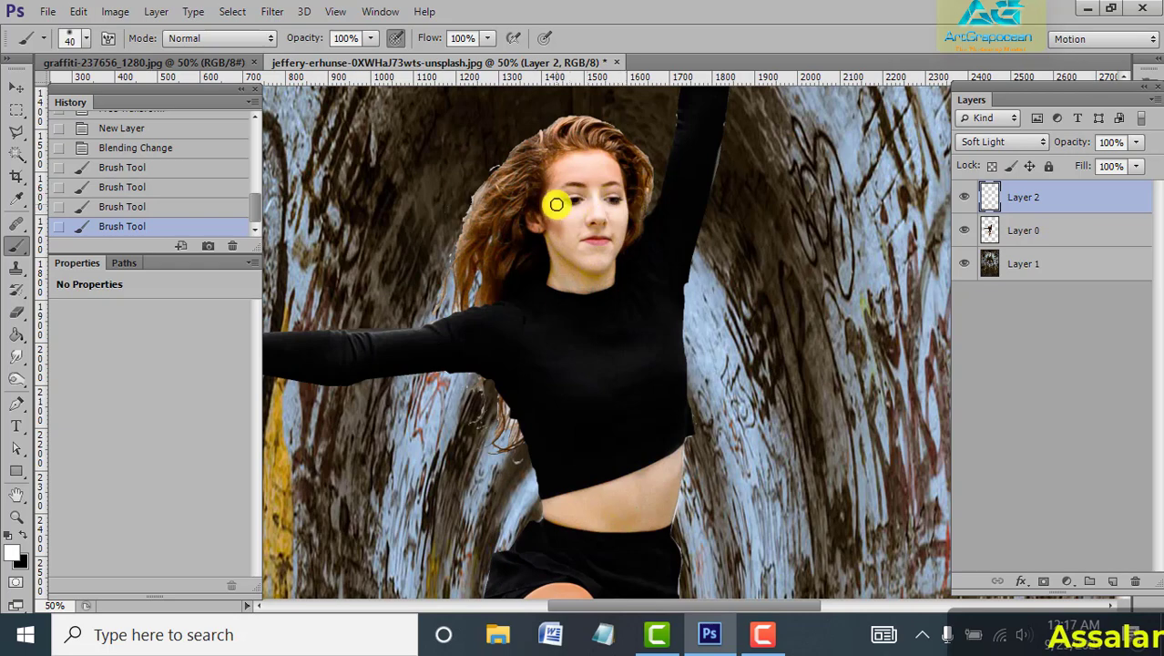
pyautogui.moveTo(530, 217); pyautogui.dragTo(585, 166)
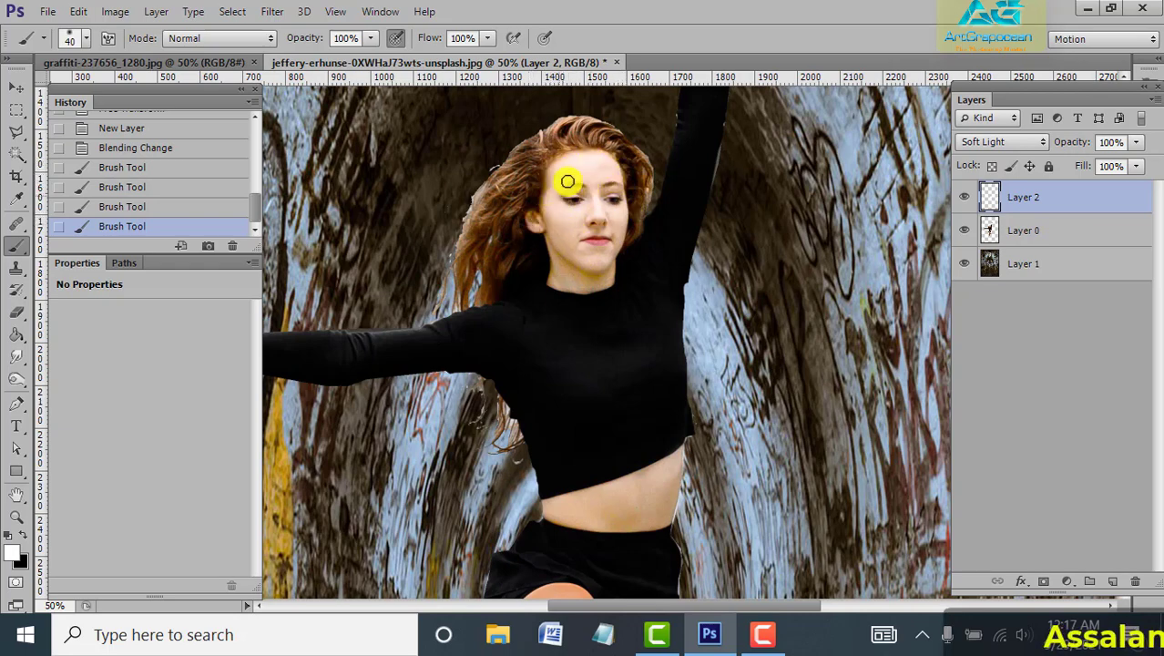
pyautogui.moveTo(578, 258); pyautogui.dragTo(578, 274)
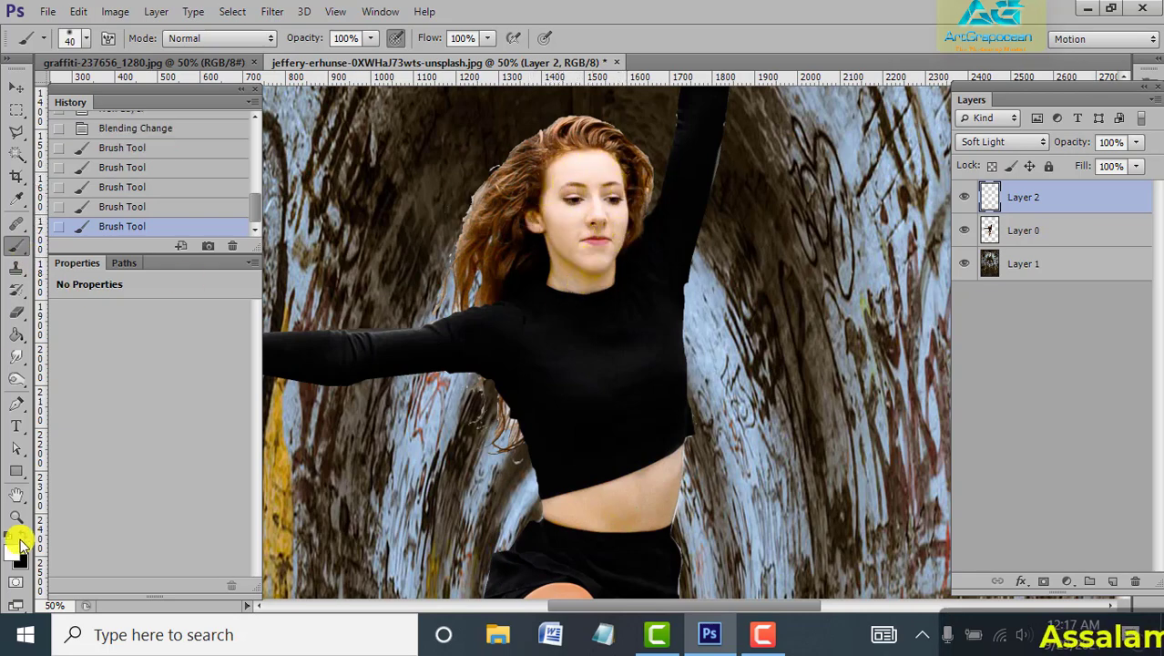
pyautogui.click(11, 551)
pyautogui.moveTo(936, 273); pyautogui.dragTo(936, 290)
# Darken the girl's eye area with a size-15 brush at 38% opacity
pyautogui.click(914, 263)
pyautogui.press('Return')
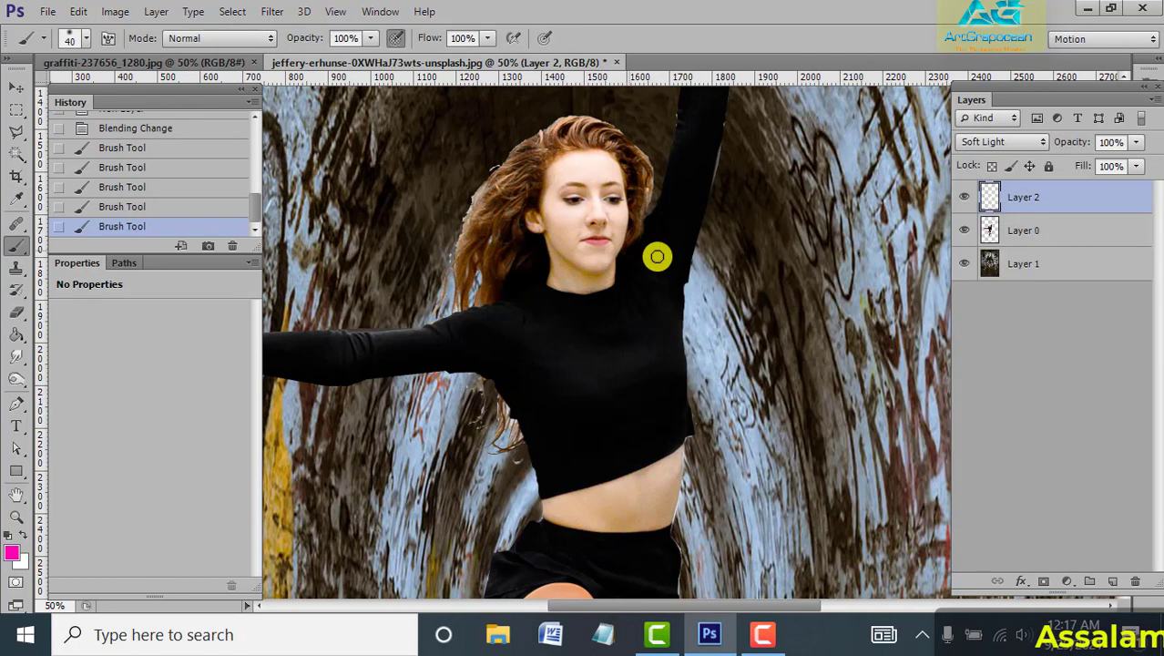
pyautogui.click(11, 551)
pyautogui.click(709, 442)
pyautogui.press('Return')
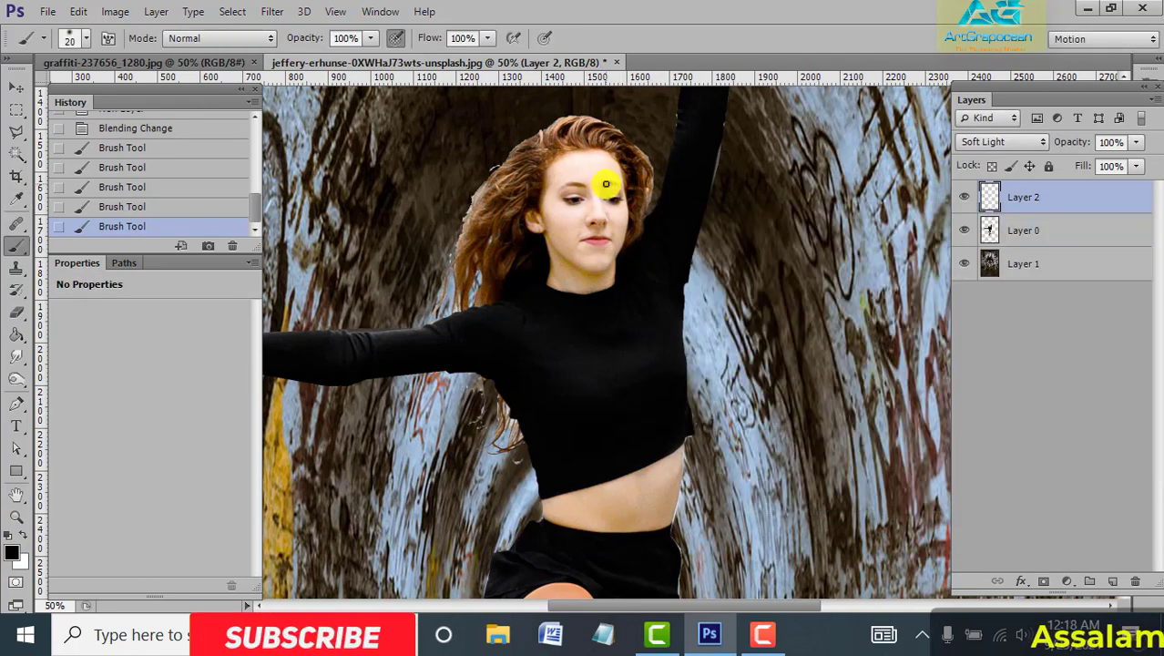
pyautogui.press('[')
pyautogui.press('3')
pyautogui.press('8')
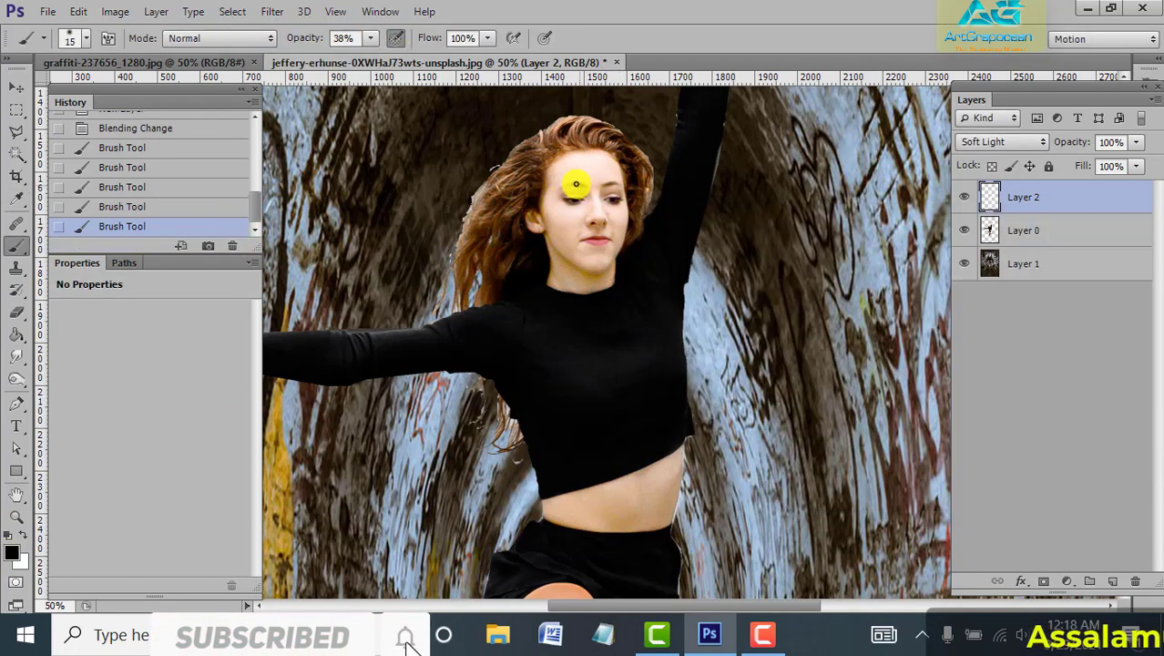
pyautogui.moveTo(576, 184); pyautogui.dragTo(628, 185)
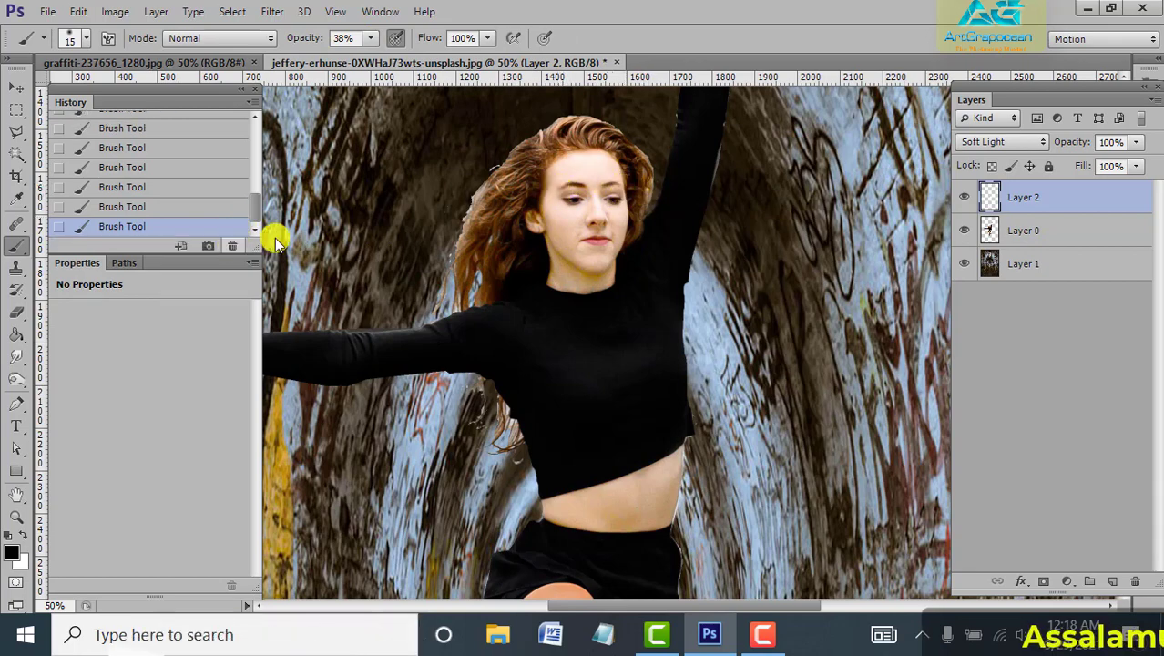
# Set a magenta colour, swap foreground and background, enlarge the brush, and raise opacity to 100%
pyautogui.scroll(-1, 561, 287)
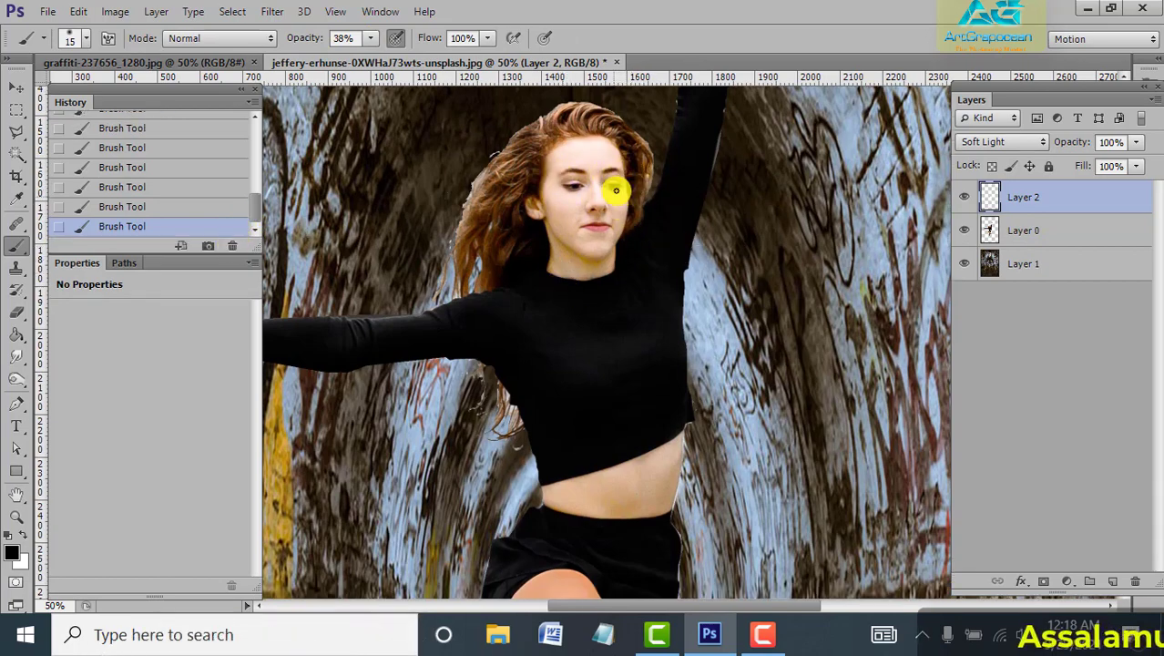
pyautogui.click(11, 552)
pyautogui.click(886, 289)
pyautogui.click(1098, 247)
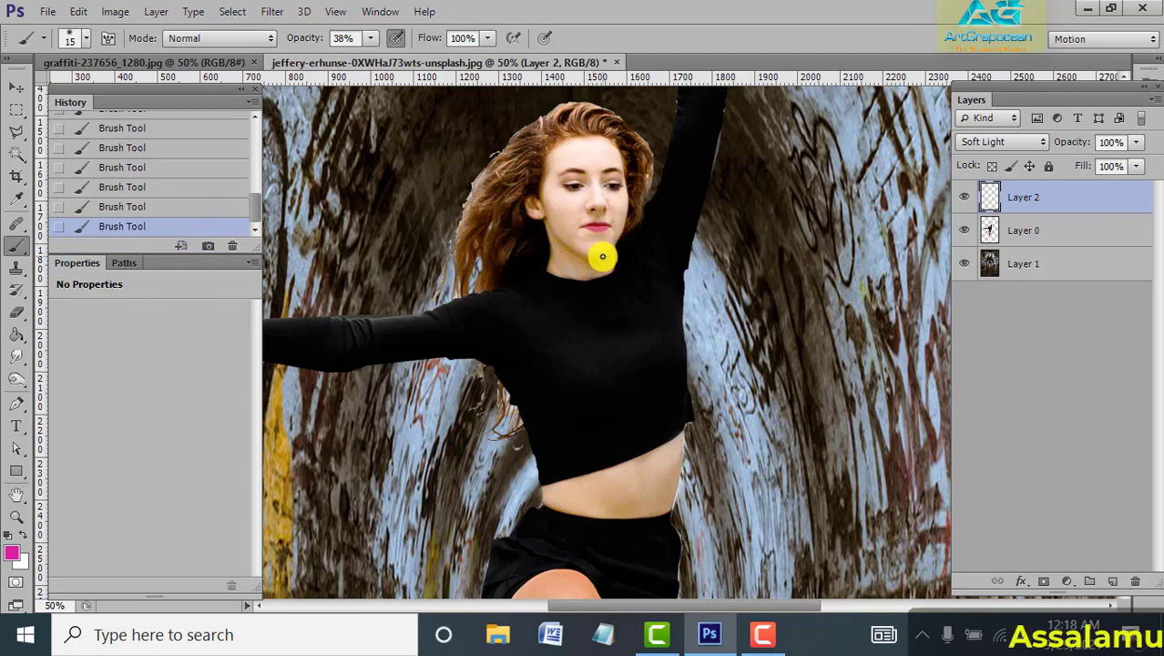
pyautogui.scroll(-3, 600, 255)
pyautogui.click(24, 543)
pyautogui.press(']')
pyautogui.hscroll(-5, 402, 301)
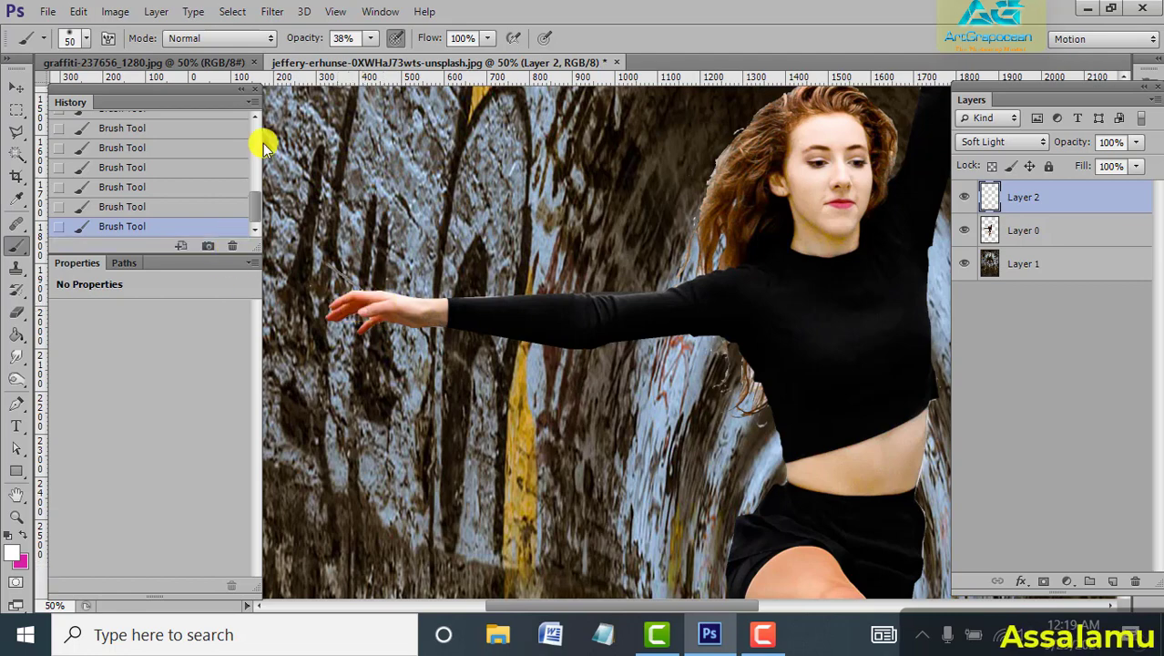
pyautogui.press('0')
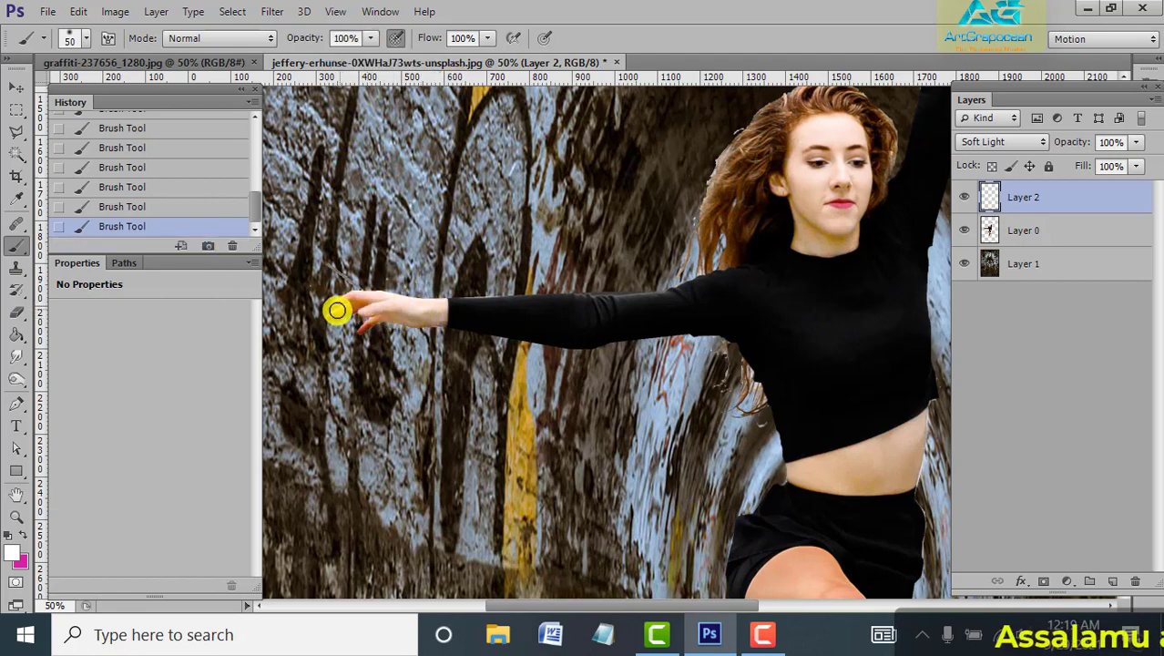
# Paint a warm glow along the girl's lower shin and foot
pyautogui.hscroll(5, 407, 346)
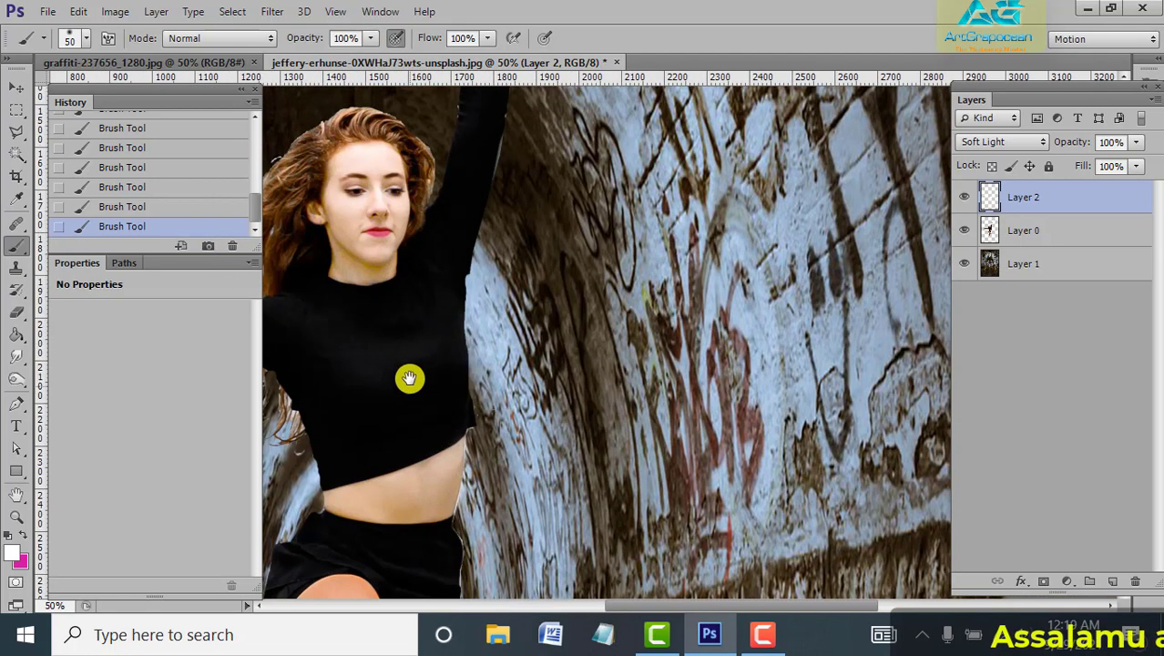
pyautogui.scroll(4, 482, 365)
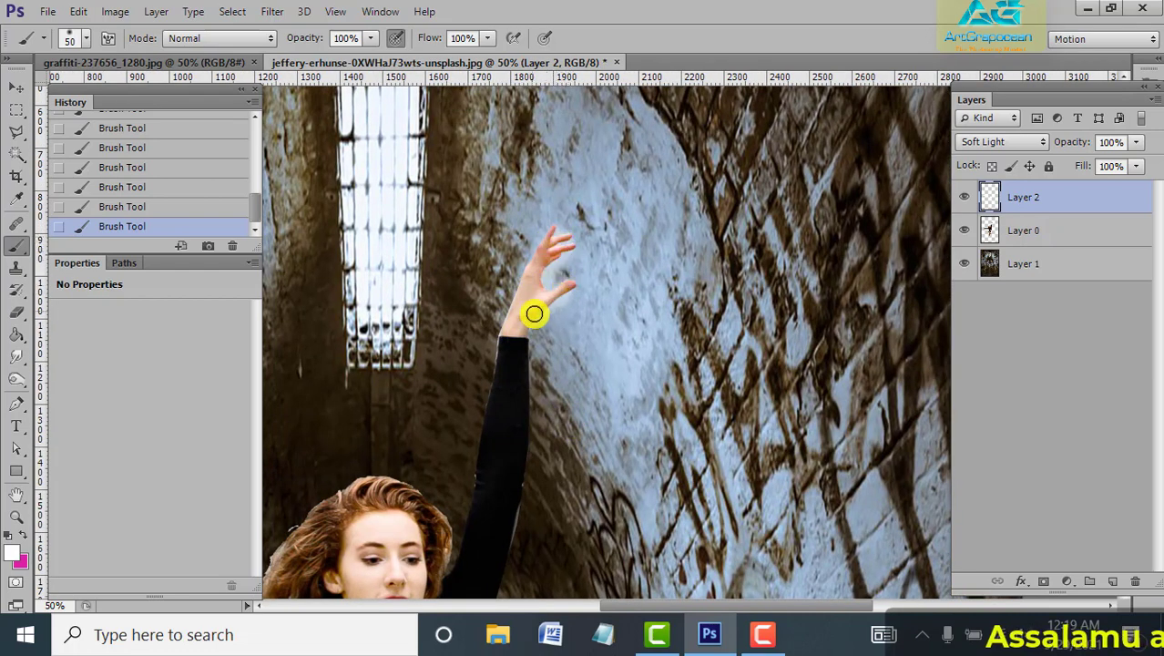
pyautogui.hotkey('ctrl', 'r')
pyautogui.scroll(-6, 512, 325)
pyautogui.hotkey('ctrl', 'r')
pyautogui.scroll(-2, 560, 328)
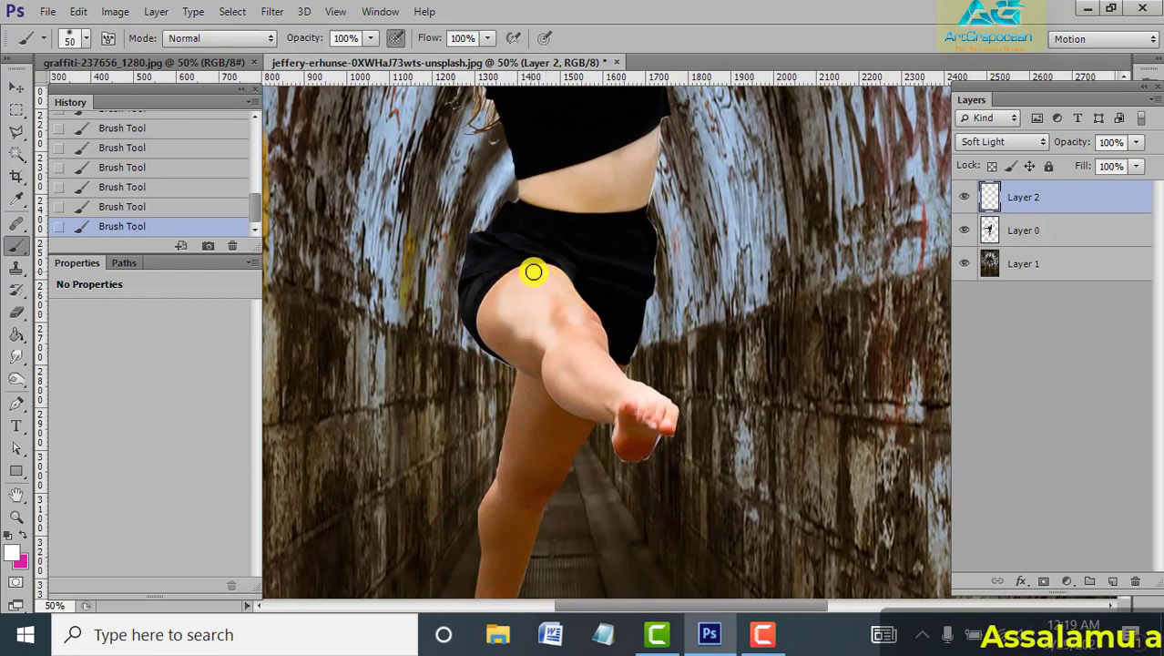
pyautogui.moveTo(585, 310)
pyautogui.mouseDown()
pyautogui.moveTo(665, 421)
pyautogui.moveTo(563, 375)
pyautogui.moveTo(530, 381)
pyautogui.moveTo(528, 541)
pyautogui.mouseUp()
pyautogui.scroll(-5, 546, 392)
pyautogui.moveTo(573, 296)
pyautogui.mouseDown()
pyautogui.moveTo(522, 338)
pyautogui.moveTo(545, 395)
pyautogui.moveTo(509, 551)
pyautogui.moveTo(490, 487)
pyautogui.mouseUp()
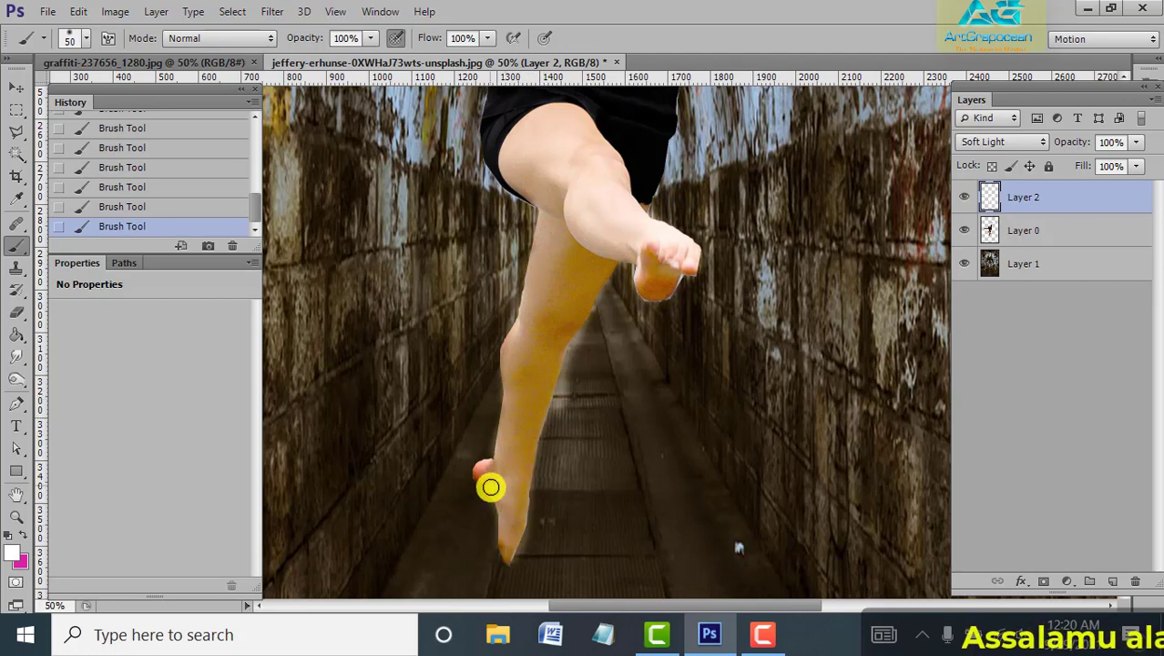
# Reset colours, set brush flow 15% and opacity 52%, and select Layer 0
pyautogui.click(19, 559)
pyautogui.press('Escape')
pyautogui.click(11, 541)
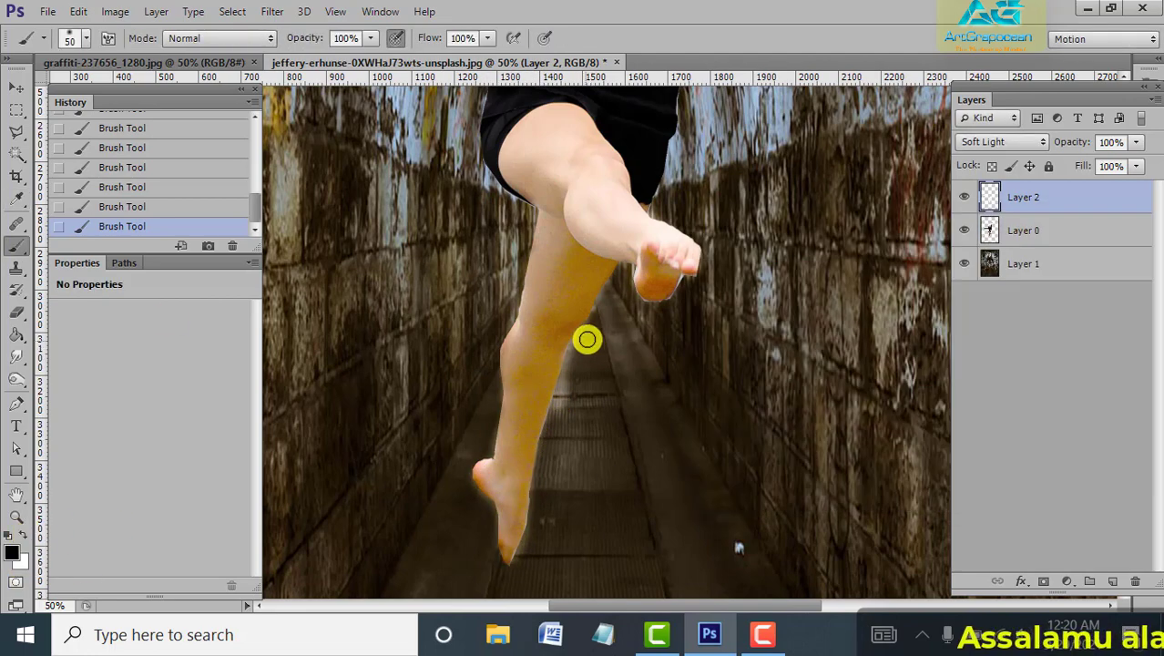
pyautogui.hotkey('shift', '1')
pyautogui.hotkey('shift', '5')
pyautogui.press('5')
pyautogui.press('2')
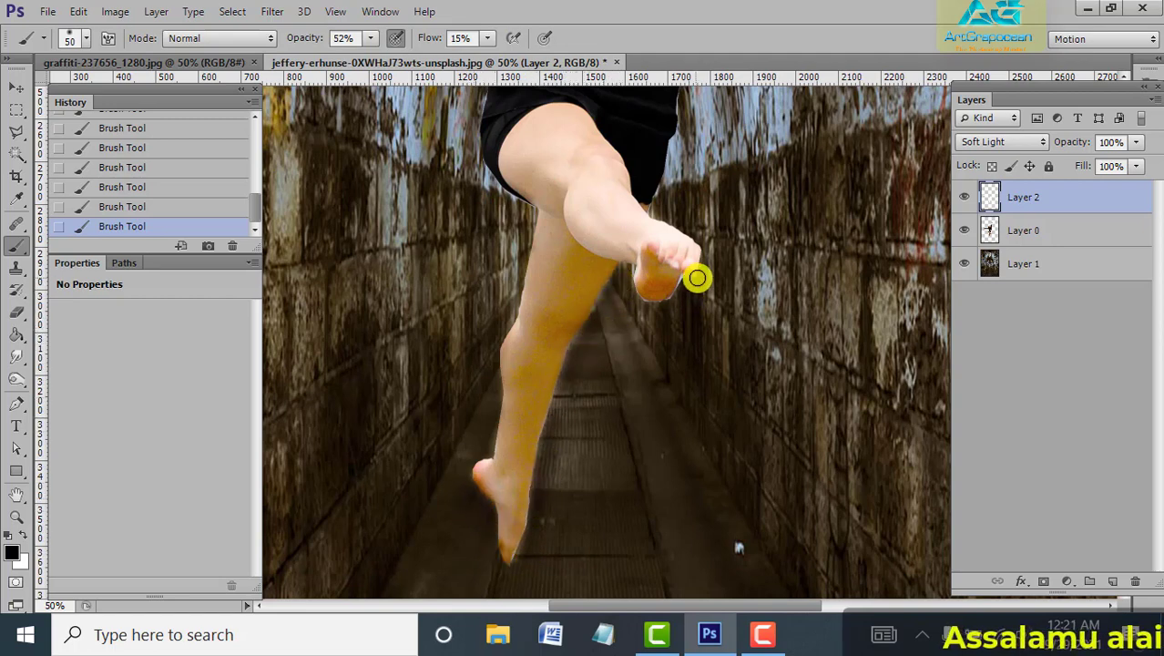
pyautogui.click(16, 312)
# Erase leftover background around the foot's edge, shrinking the eraser from 10 to 3
pyautogui.hotkey('alt', '[')
pyautogui.moveTo(683, 278); pyautogui.dragTo(686, 283)
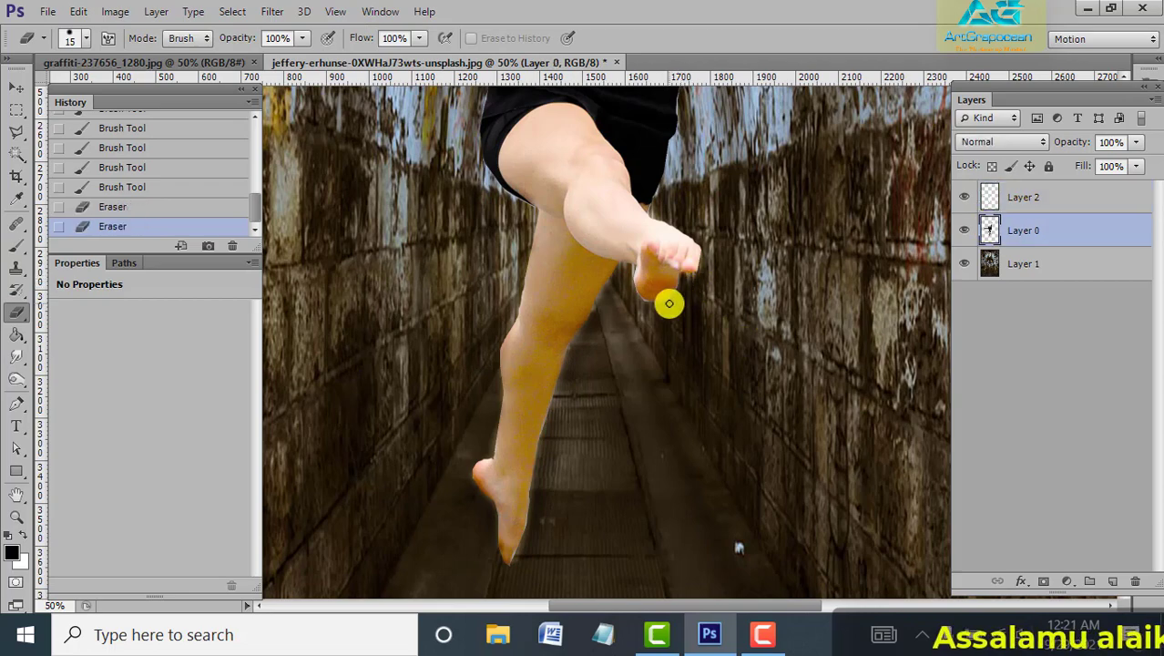
pyautogui.keyDown('alt'); pyautogui.scroll(4, 694, 296); pyautogui.keyUp('alt')
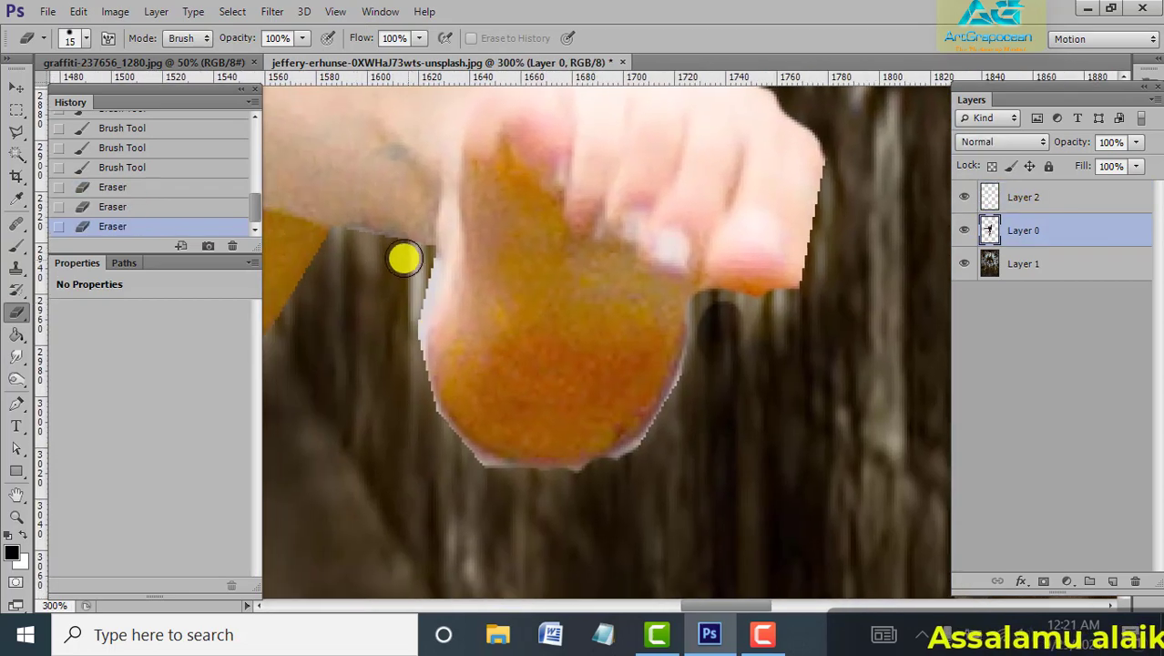
pyautogui.moveTo(408, 324); pyautogui.dragTo(618, 471)
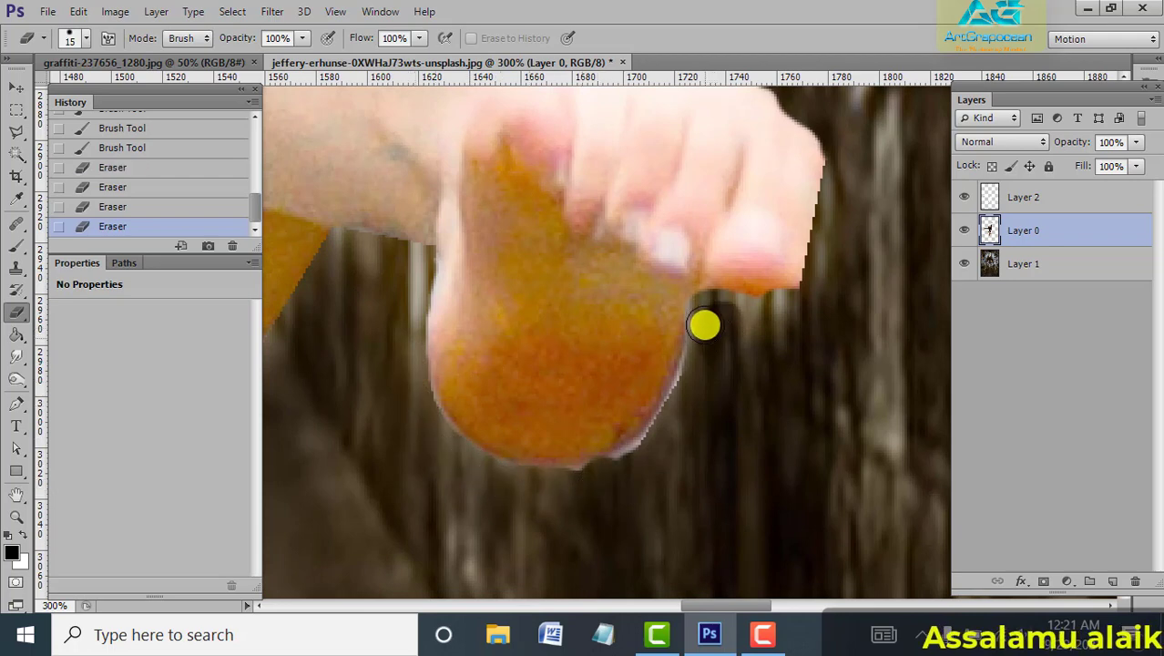
pyautogui.press('[')
pyautogui.moveTo(814, 190); pyautogui.dragTo(822, 253)
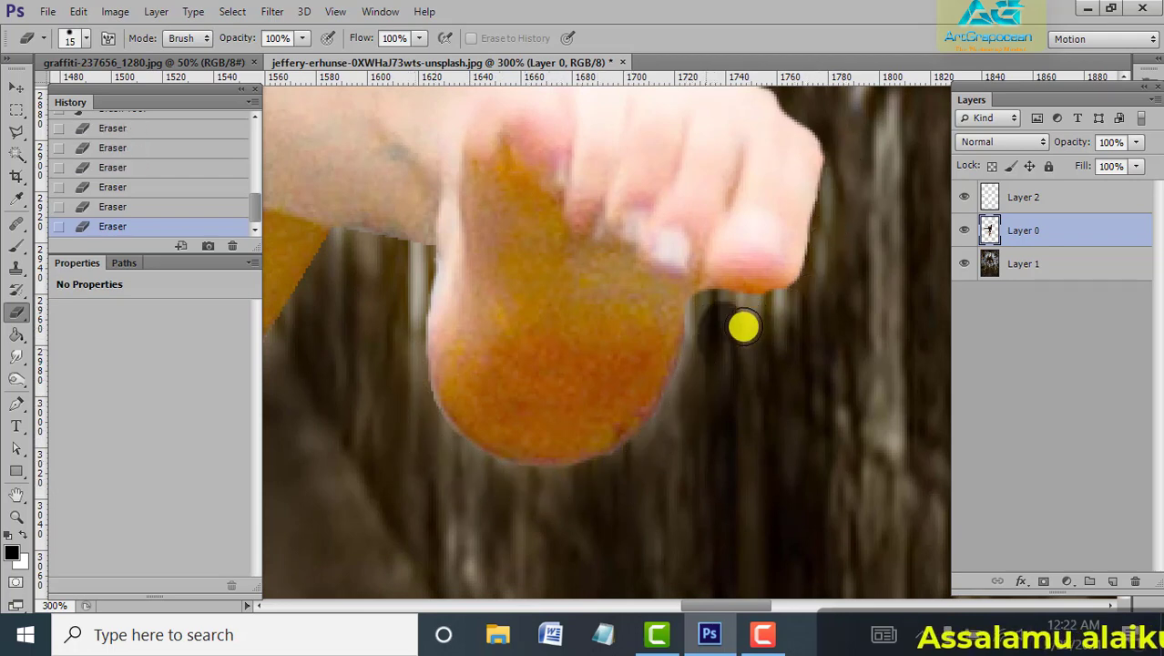
pyautogui.press('[')
pyautogui.press('[')
pyautogui.press('[')
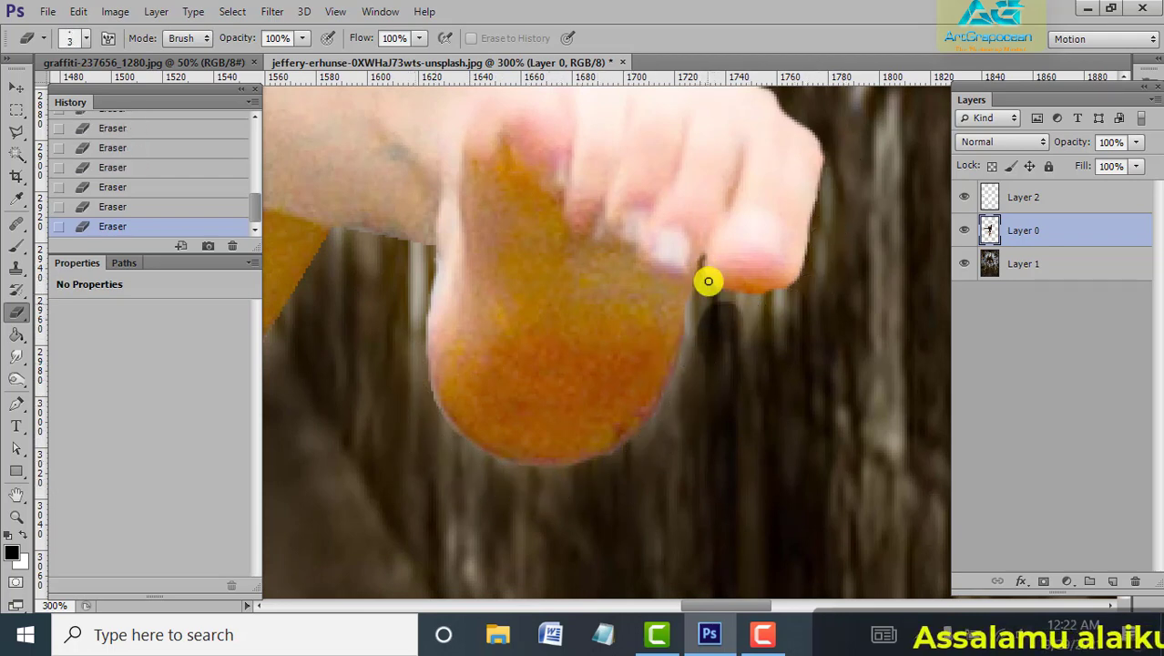
# Move the view over to the black garment and trim the fringe along its edge
pyautogui.moveTo(359, 266); pyautogui.dragTo(591, 203)
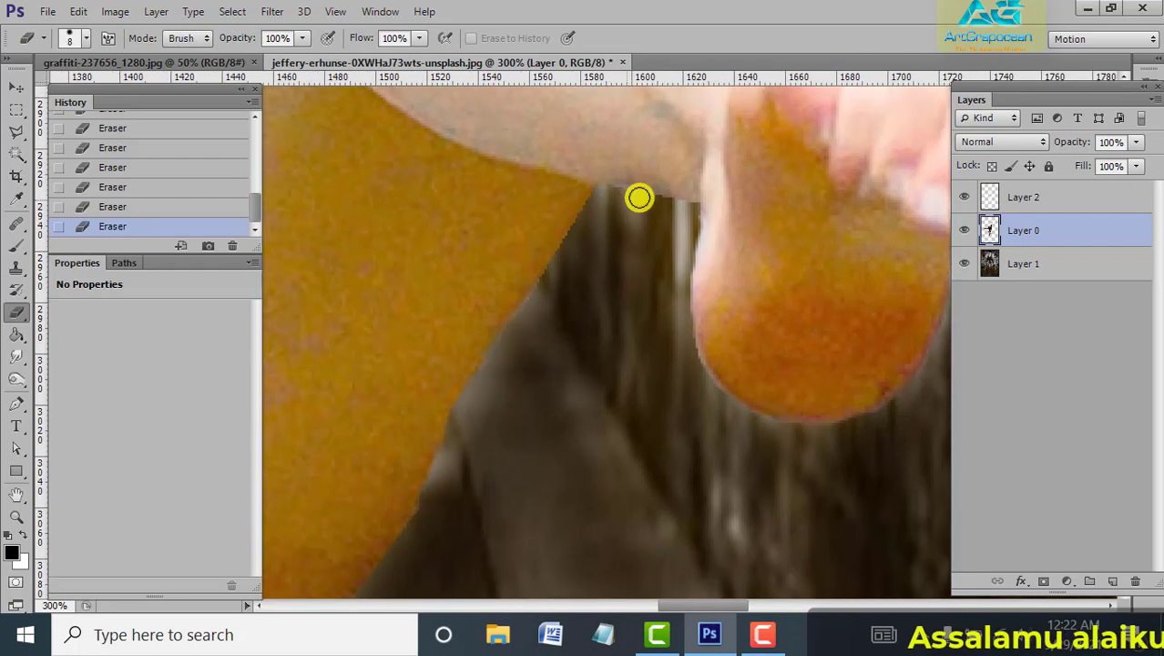
pyautogui.scroll(-3, 535, 398)
pyautogui.hscroll(-4, 554, 253)
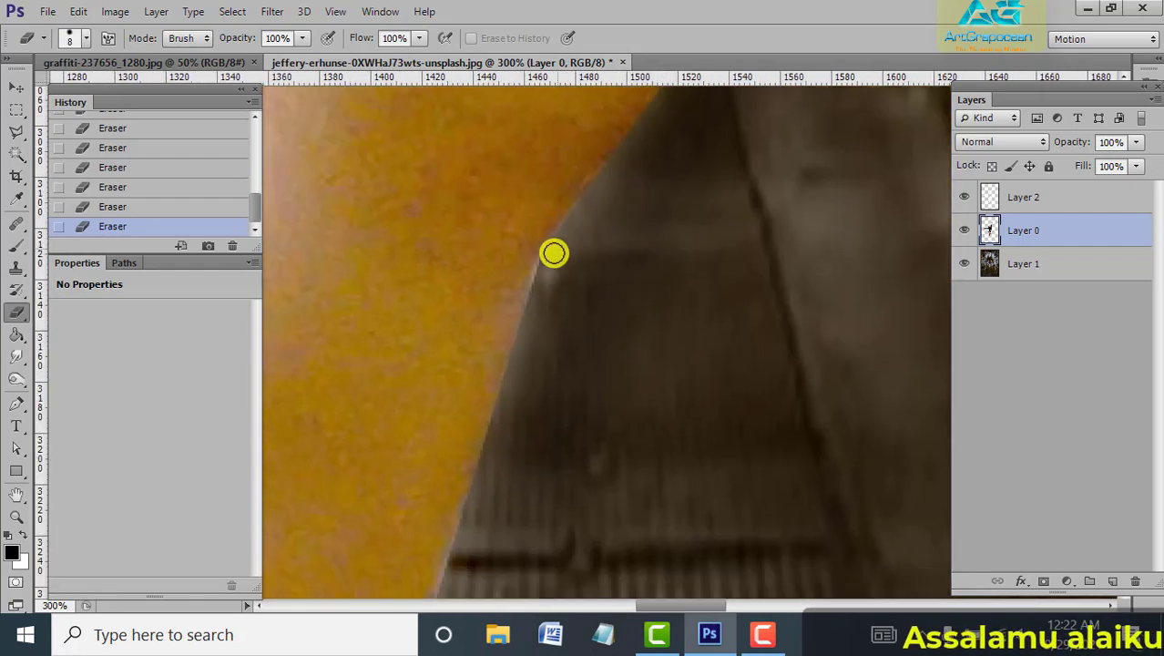
pyautogui.scroll(-3, 619, 228)
pyautogui.hscroll(-1, 637, 205)
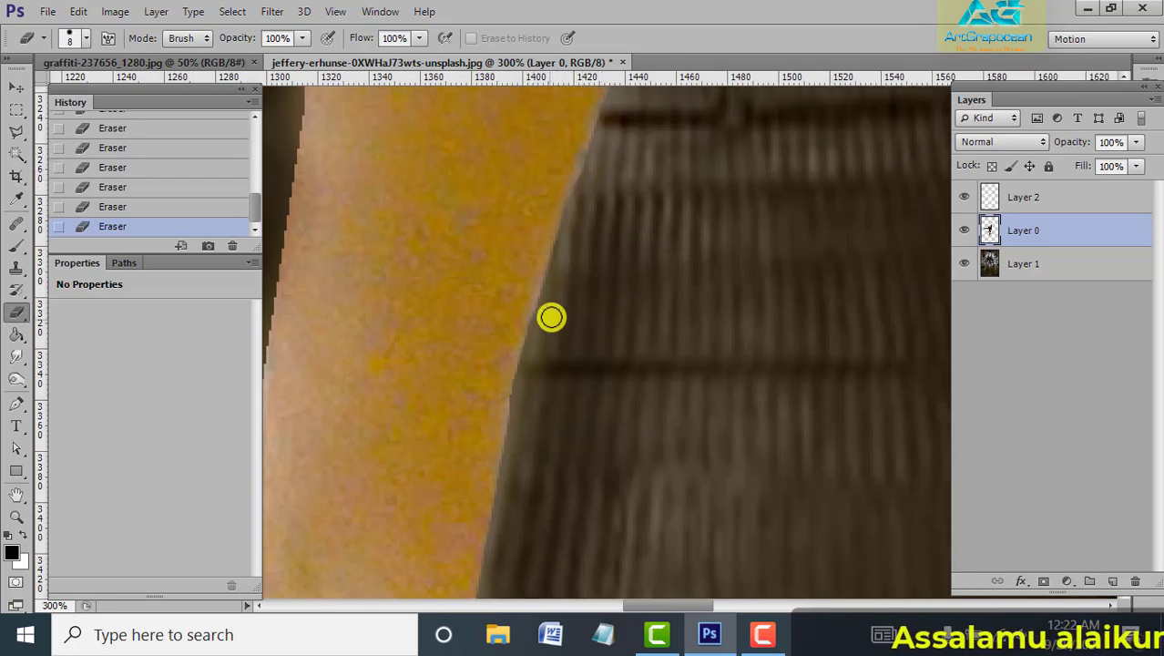
pyautogui.hscroll(-2, 524, 347)
pyautogui.scroll(-3, 520, 300)
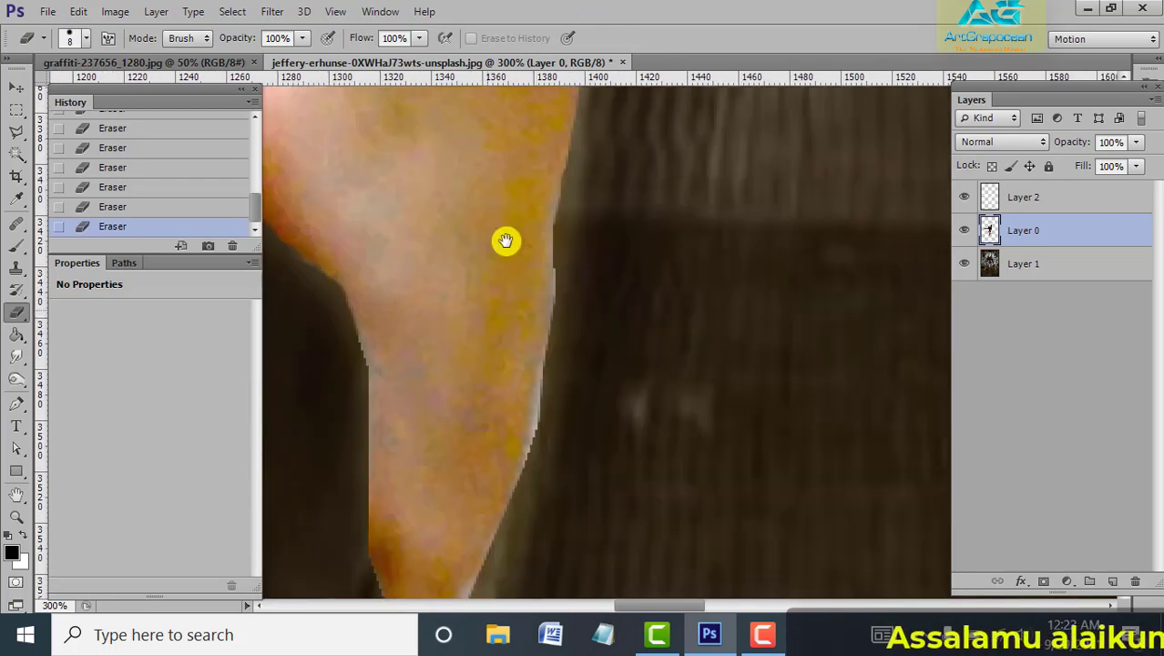
pyautogui.hscroll(-1, 537, 269)
pyautogui.scroll(-3, 564, 312)
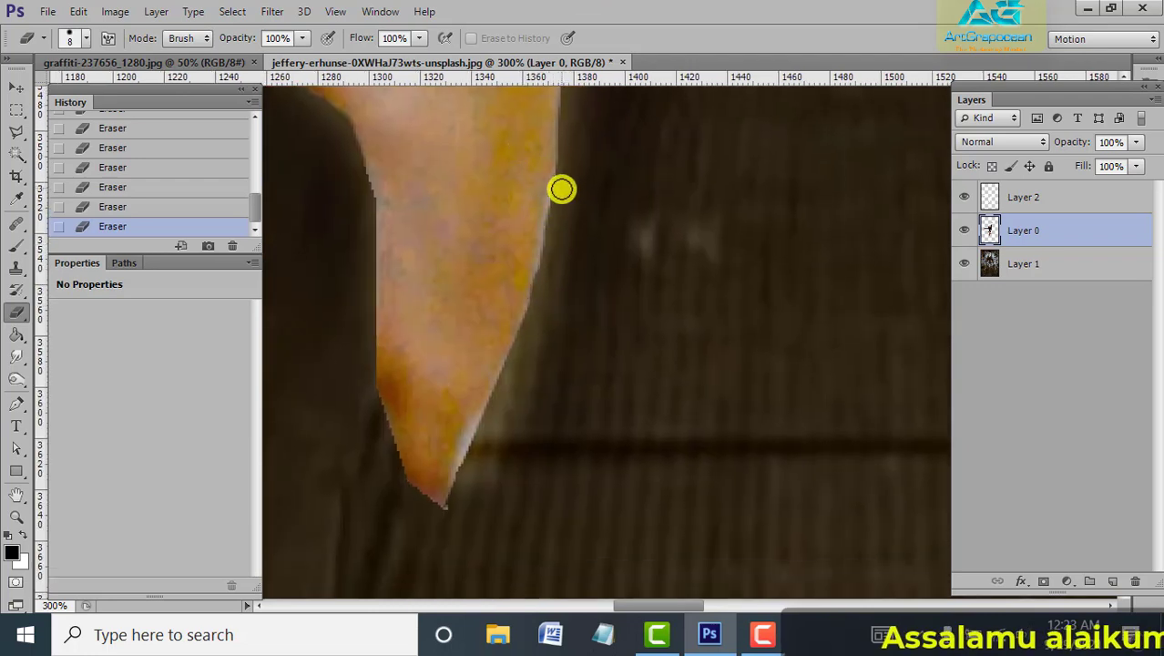
pyautogui.scroll(-2, 538, 328)
pyautogui.hscroll(-1, 524, 314)
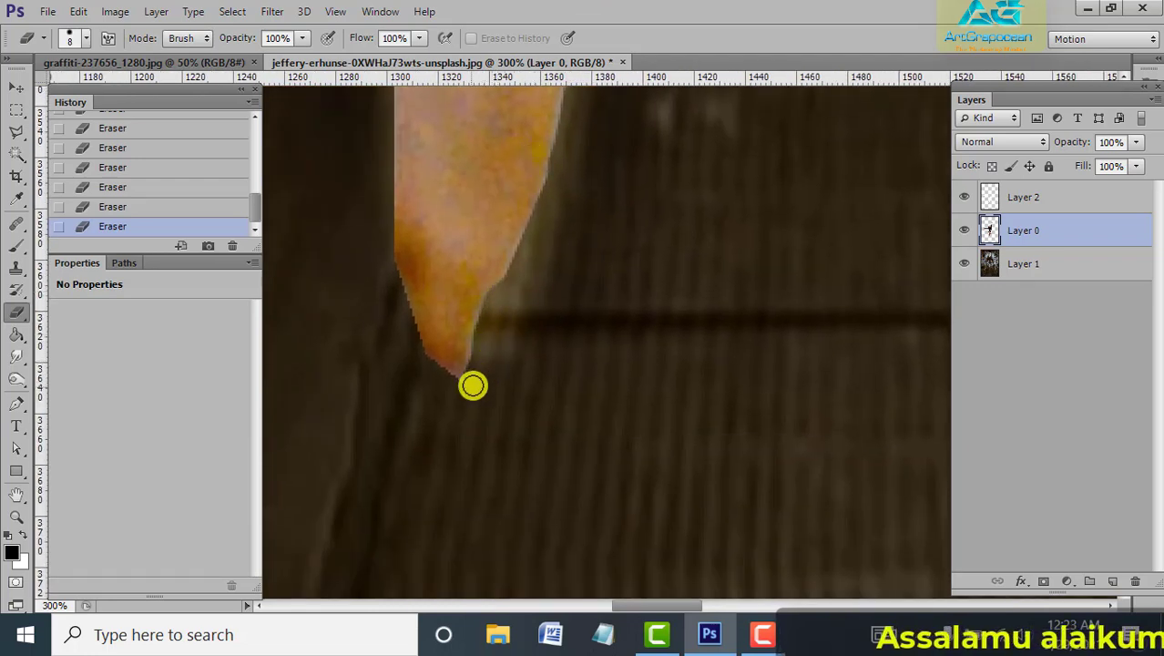
pyautogui.scroll(3, 388, 374)
pyautogui.hscroll(-1, 388, 373)
pyautogui.scroll(1, 388, 373)
pyautogui.hscroll(-1, 388, 374)
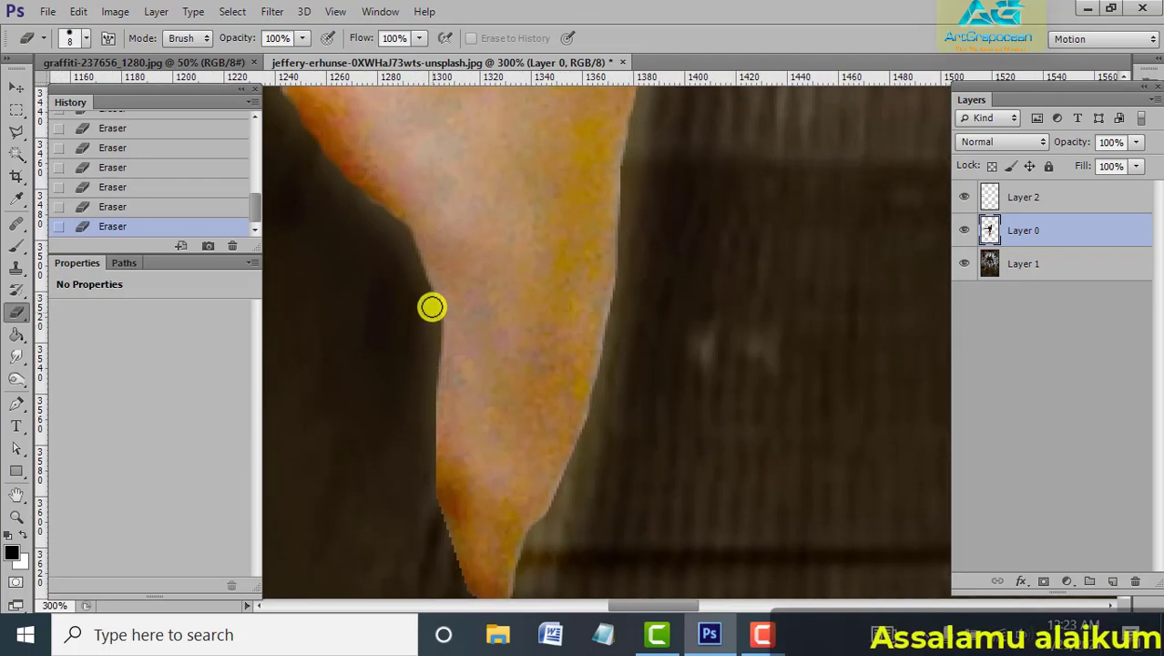
pyautogui.scroll(3, 404, 183)
pyautogui.hscroll(-2, 404, 183)
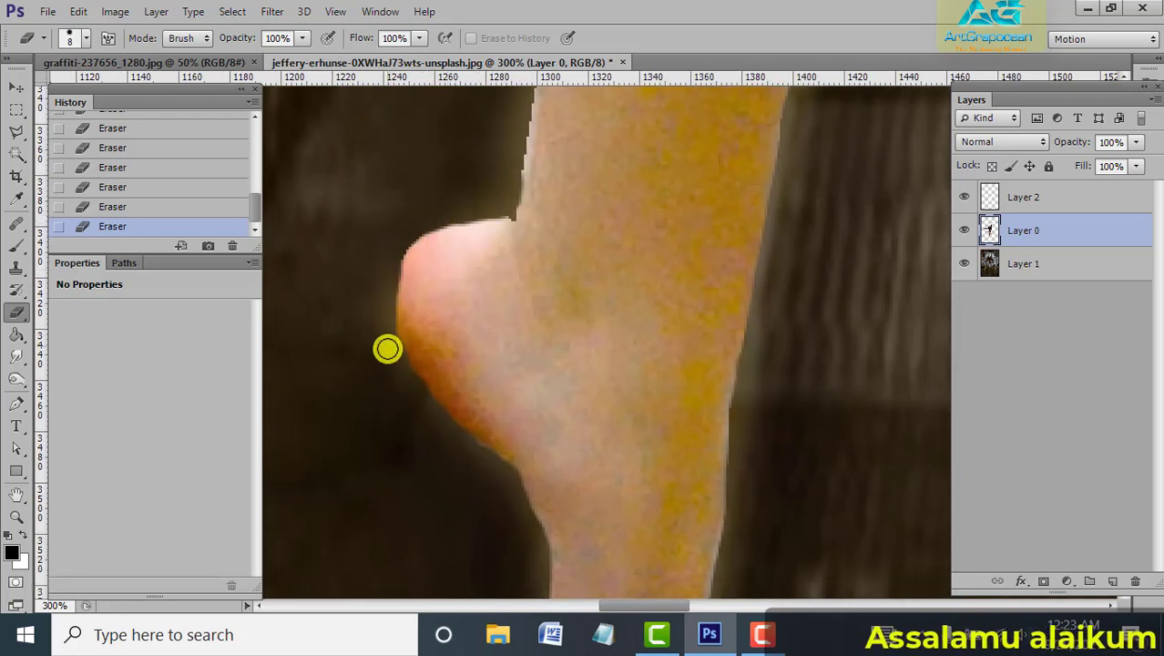
pyautogui.scroll(4, 455, 205)
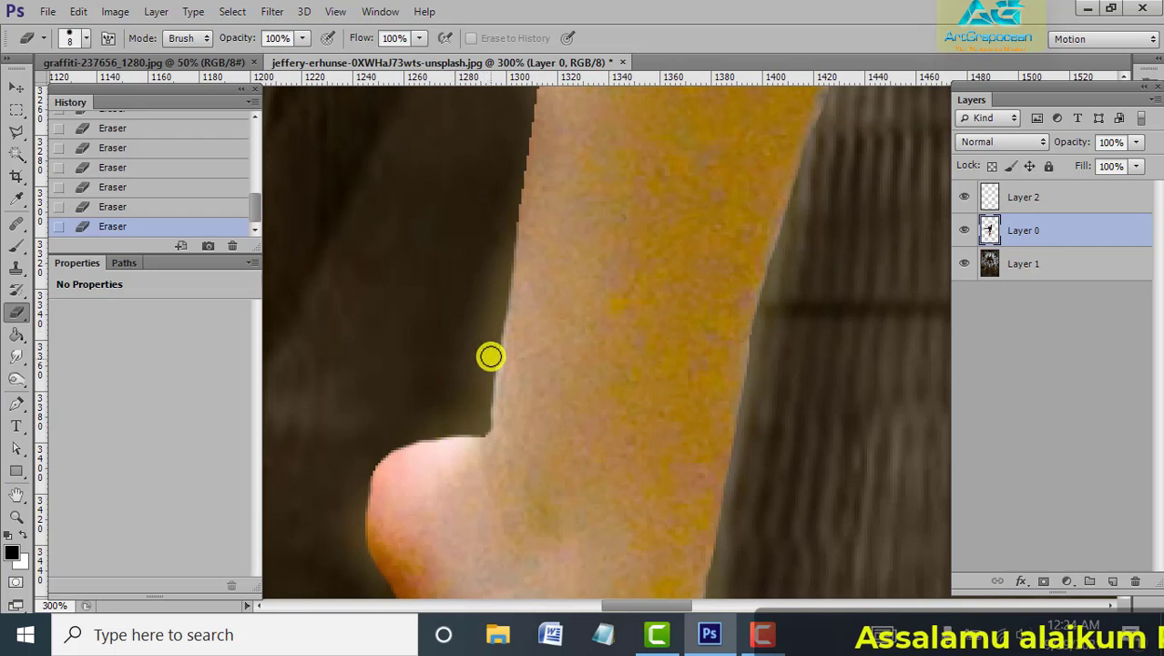
pyautogui.scroll(-3, 468, 327)
pyautogui.hscroll(1, 468, 327)
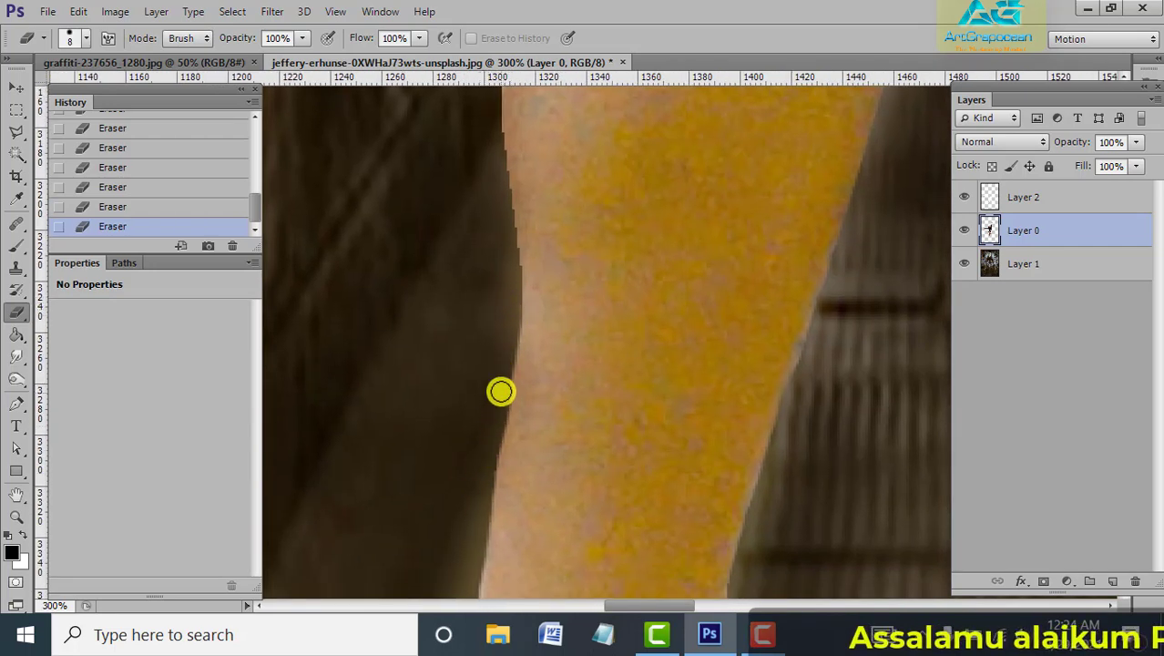
pyautogui.scroll(3, 537, 262)
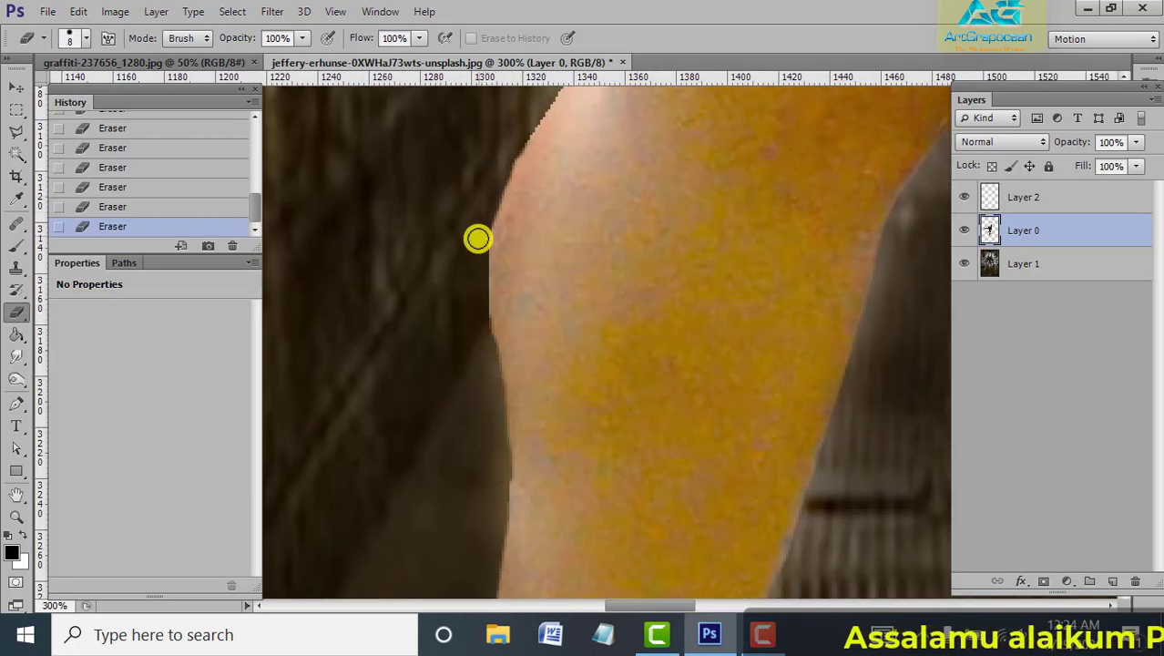
pyautogui.scroll(2, 477, 237)
pyautogui.hscroll(1, 477, 236)
pyautogui.scroll(2, 564, 300)
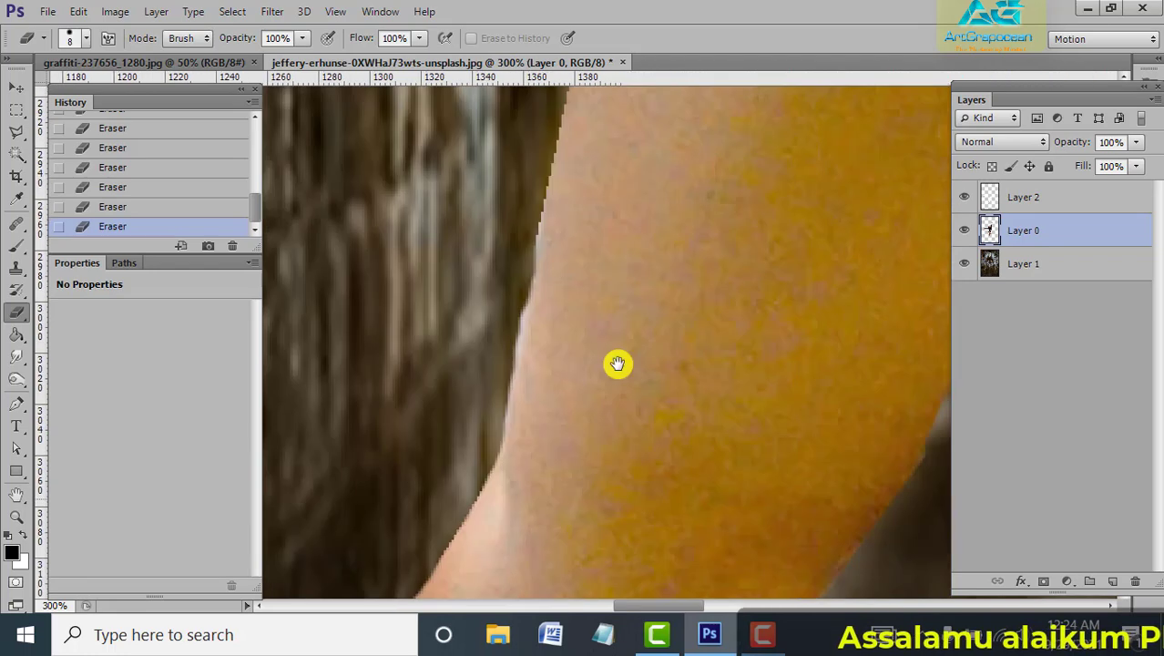
pyautogui.hscroll(1, 564, 274)
pyautogui.scroll(2, 499, 310)
pyautogui.hscroll(1, 499, 310)
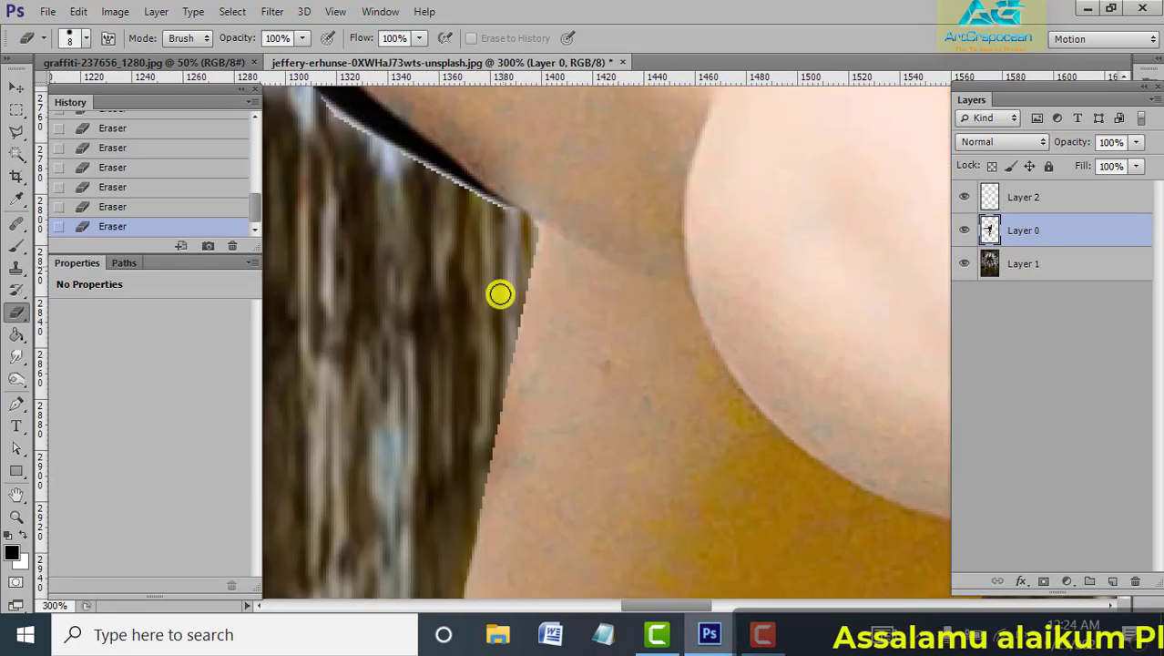
pyautogui.scroll(-3, 433, 250)
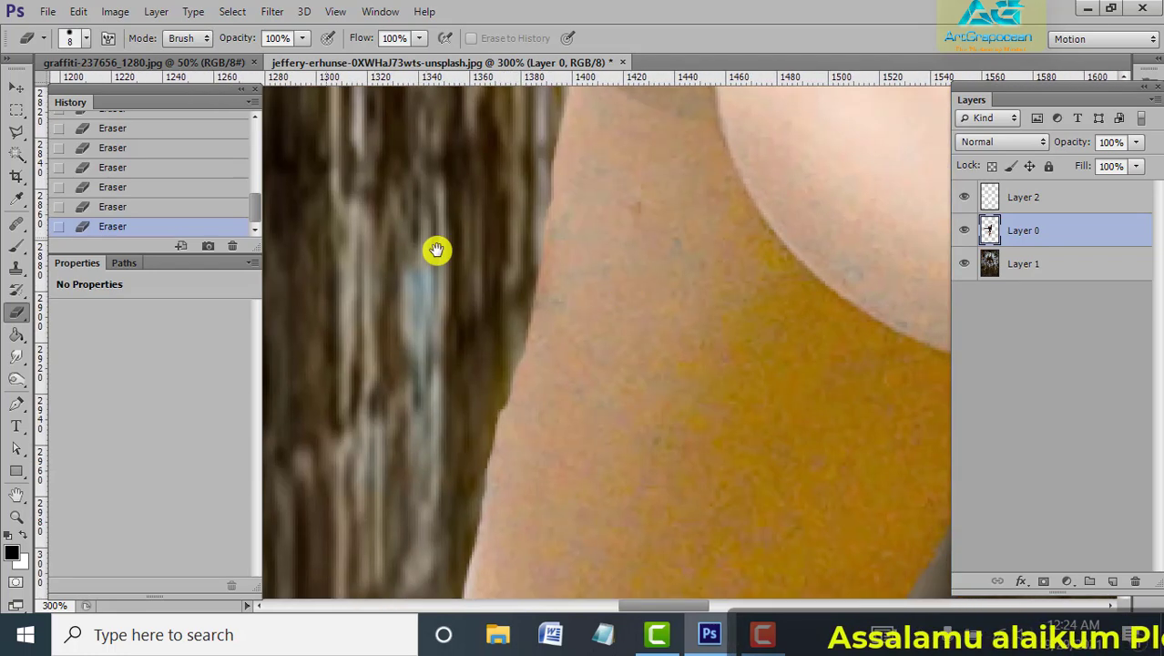
pyautogui.scroll(1, 521, 209)
pyautogui.scroll(4, 507, 401)
pyautogui.hscroll(-1, 506, 401)
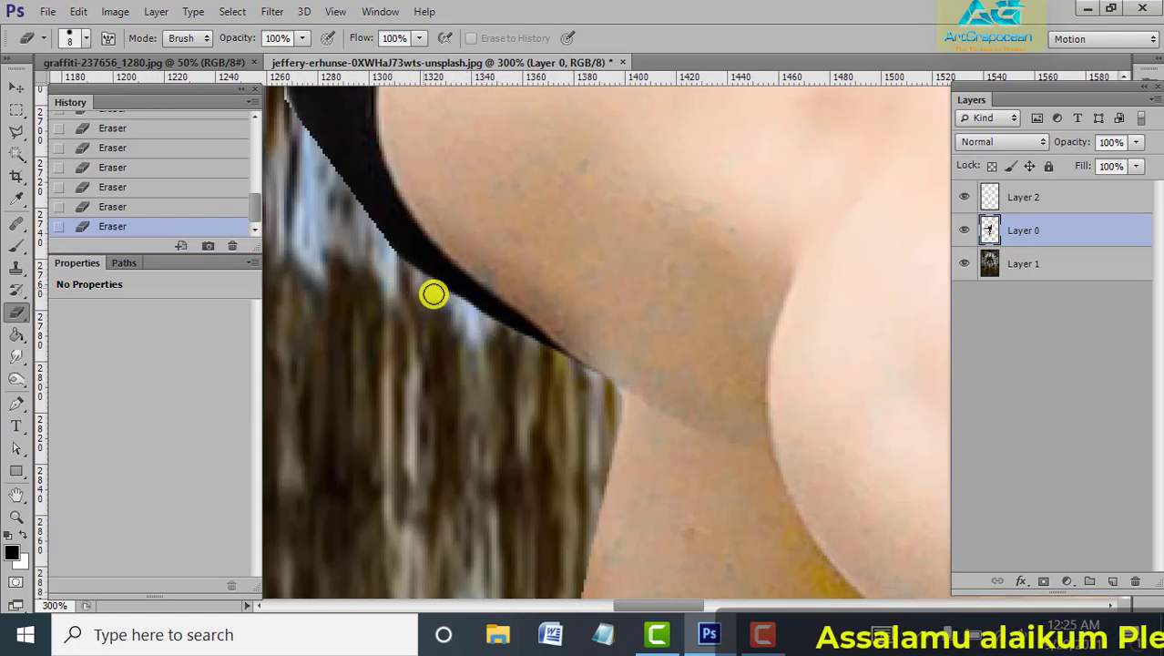
pyautogui.scroll(3, 491, 364)
pyautogui.hscroll(-3, 492, 364)
pyautogui.moveTo(461, 297)
pyautogui.mouseDown()
pyautogui.moveTo(568, 427)
pyautogui.moveTo(496, 340)
pyautogui.mouseUp()
# Erase the garment's rough left edge and the thin pale stroke near the hair
pyautogui.moveTo(537, 149); pyautogui.dragTo(560, 250)
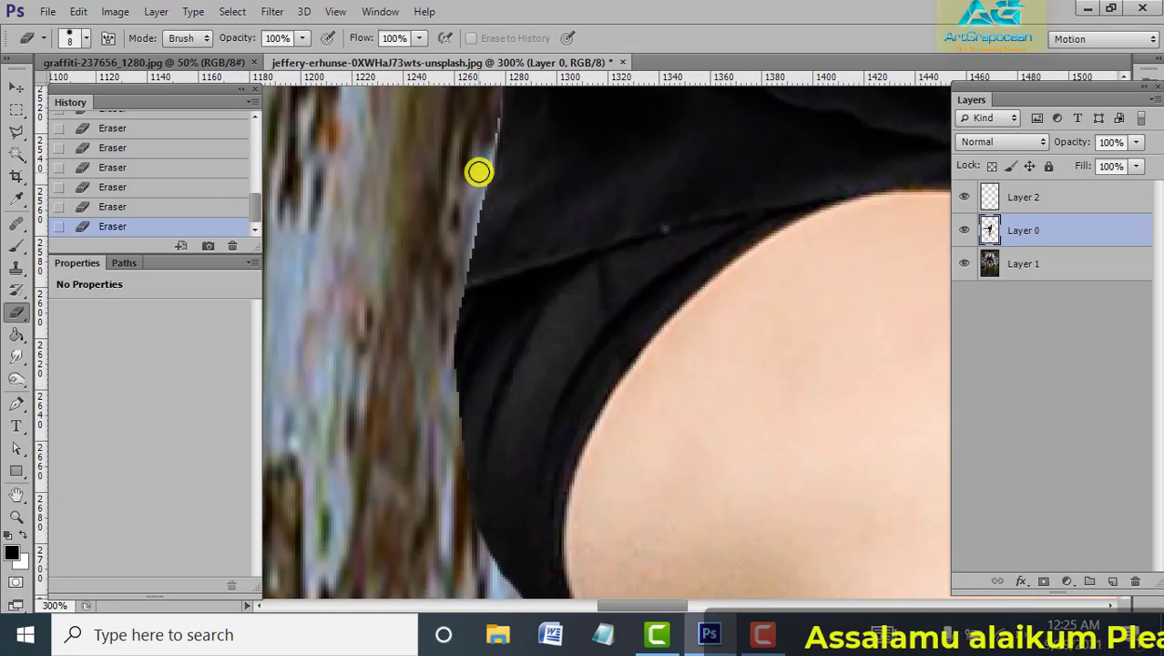
pyautogui.moveTo(471, 209)
pyautogui.mouseDown()
pyautogui.moveTo(455, 275)
pyautogui.moveTo(450, 436)
pyautogui.moveTo(450, 311)
pyautogui.mouseUp()
pyautogui.moveTo(546, 232); pyautogui.dragTo(511, 494)
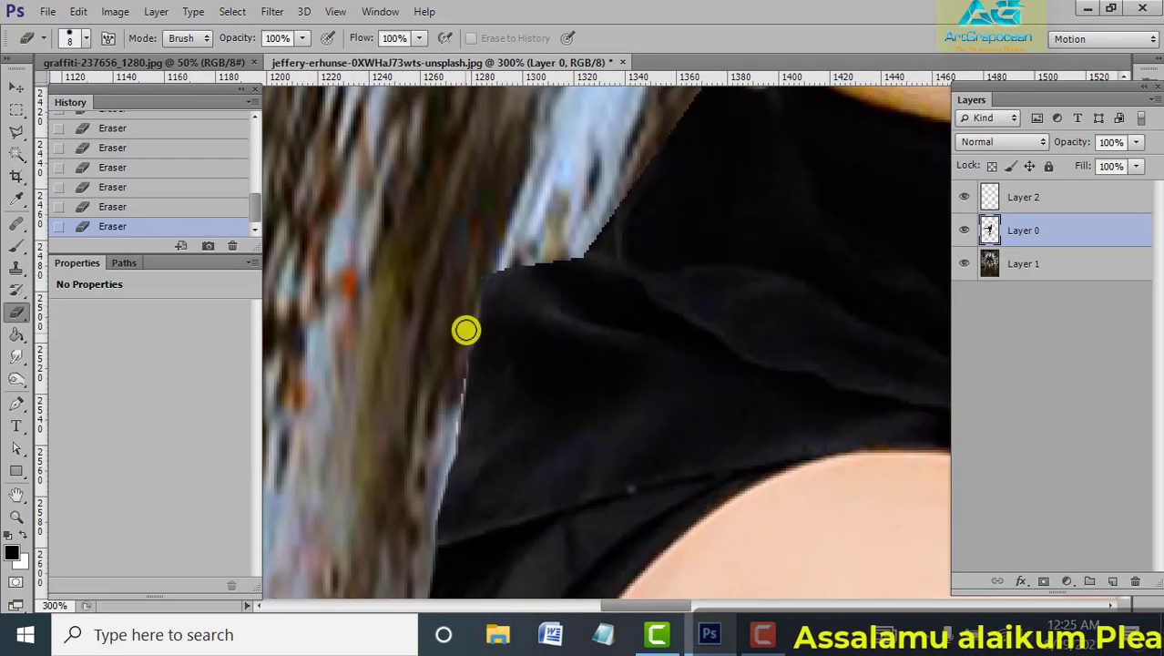
pyautogui.moveTo(677, 551); pyautogui.dragTo(555, 277)
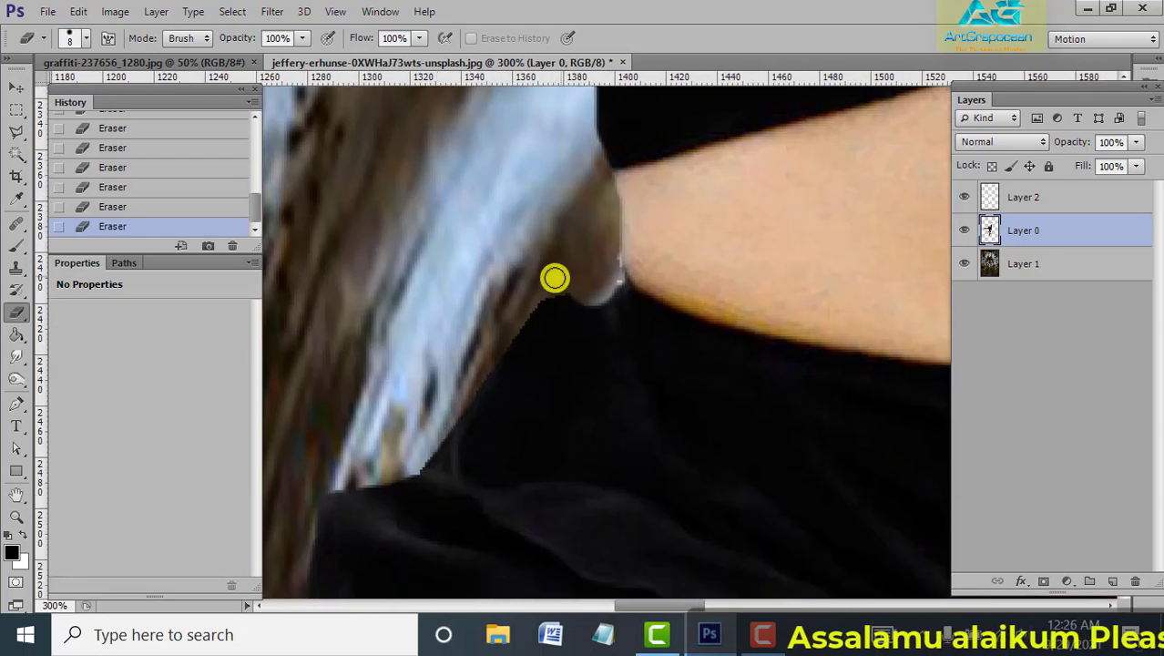
pyautogui.moveTo(476, 381)
pyautogui.mouseDown()
pyautogui.moveTo(564, 385)
pyautogui.moveTo(453, 298)
pyautogui.mouseUp()
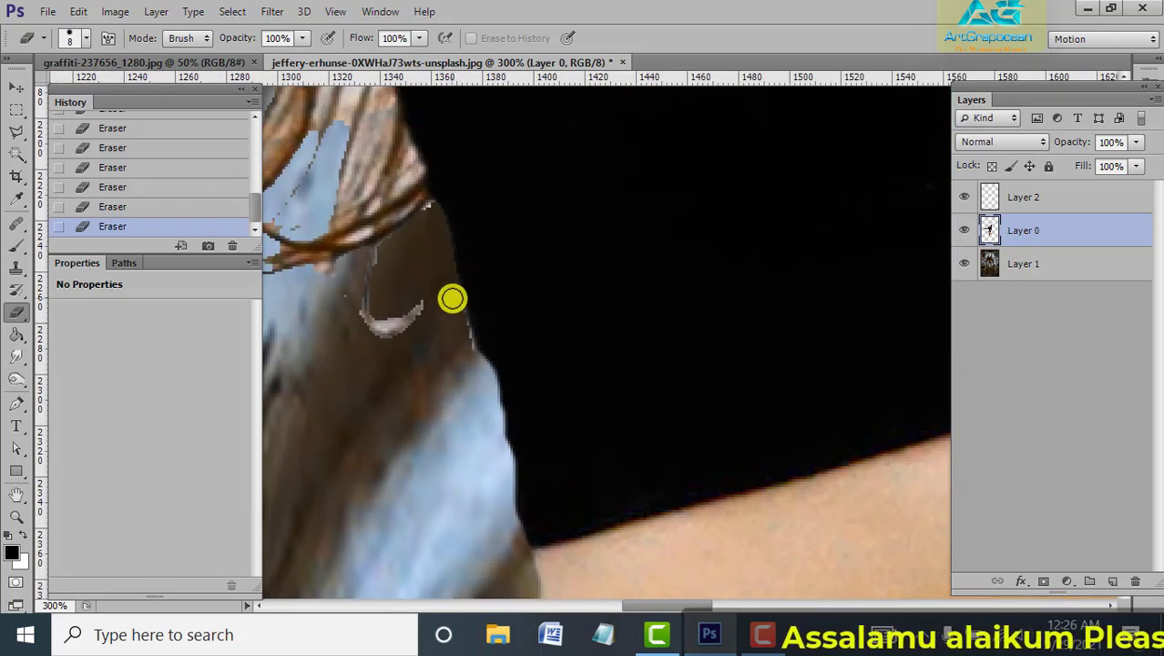
pyautogui.moveTo(429, 216); pyautogui.dragTo(399, 314)
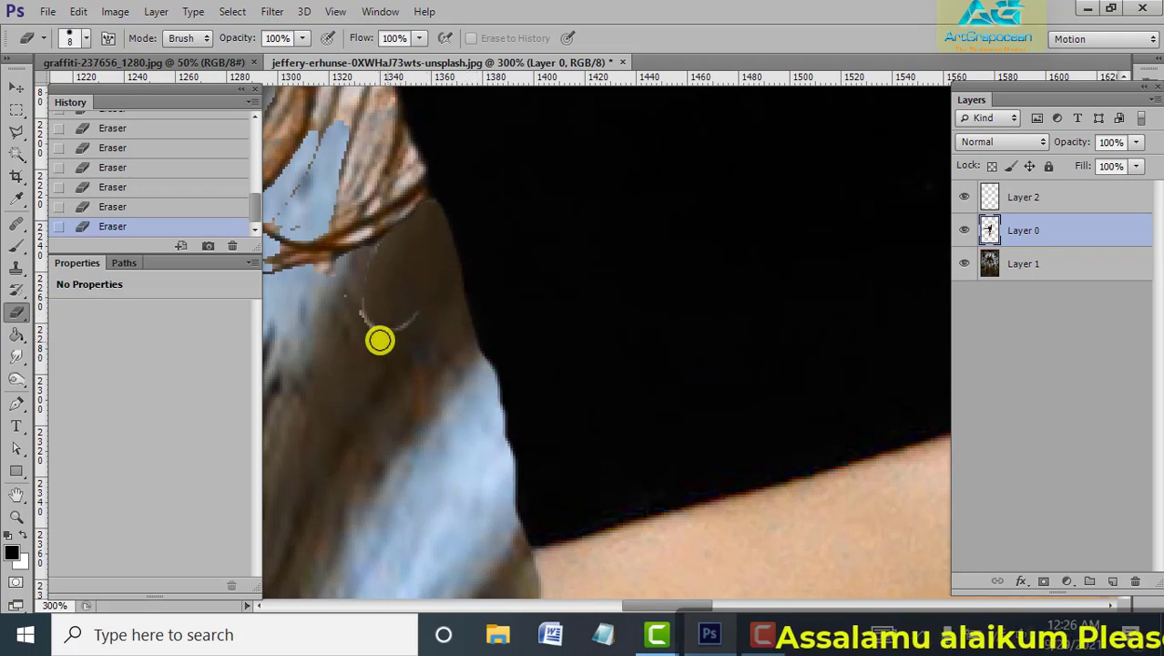
pyautogui.moveTo(294, 224)
pyautogui.mouseDown()
pyautogui.moveTo(453, 297)
pyautogui.moveTo(386, 330)
pyautogui.mouseUp()
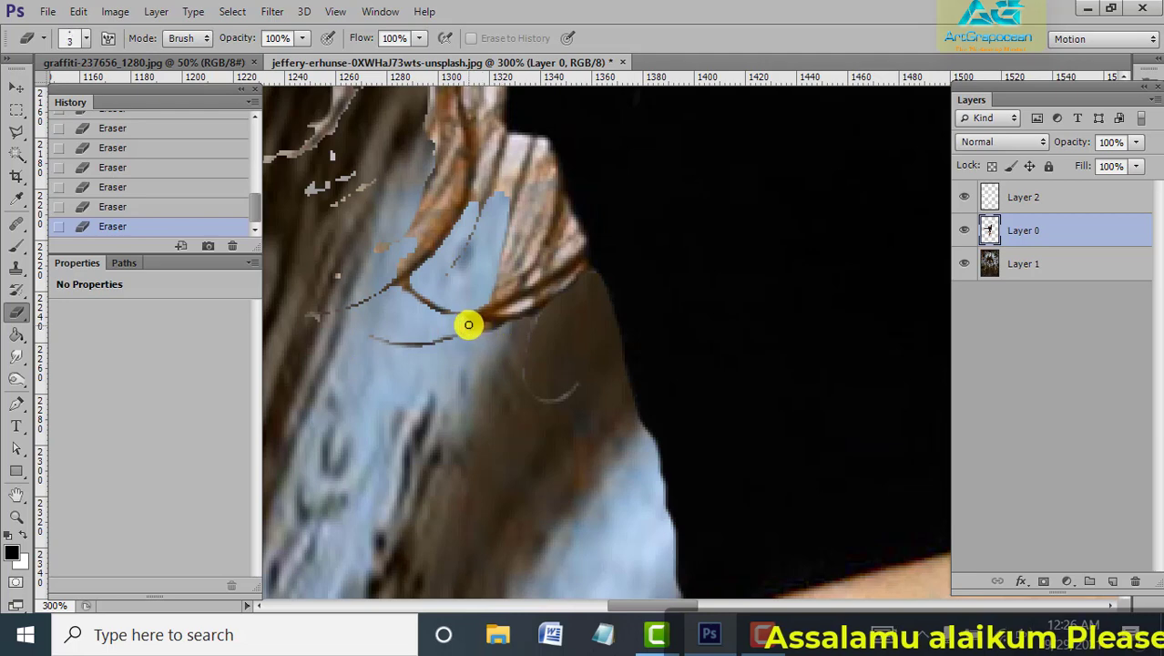
# Erase the brown strands along the hair's outer edge over the blue area
pyautogui.scroll(1, 500, 306)
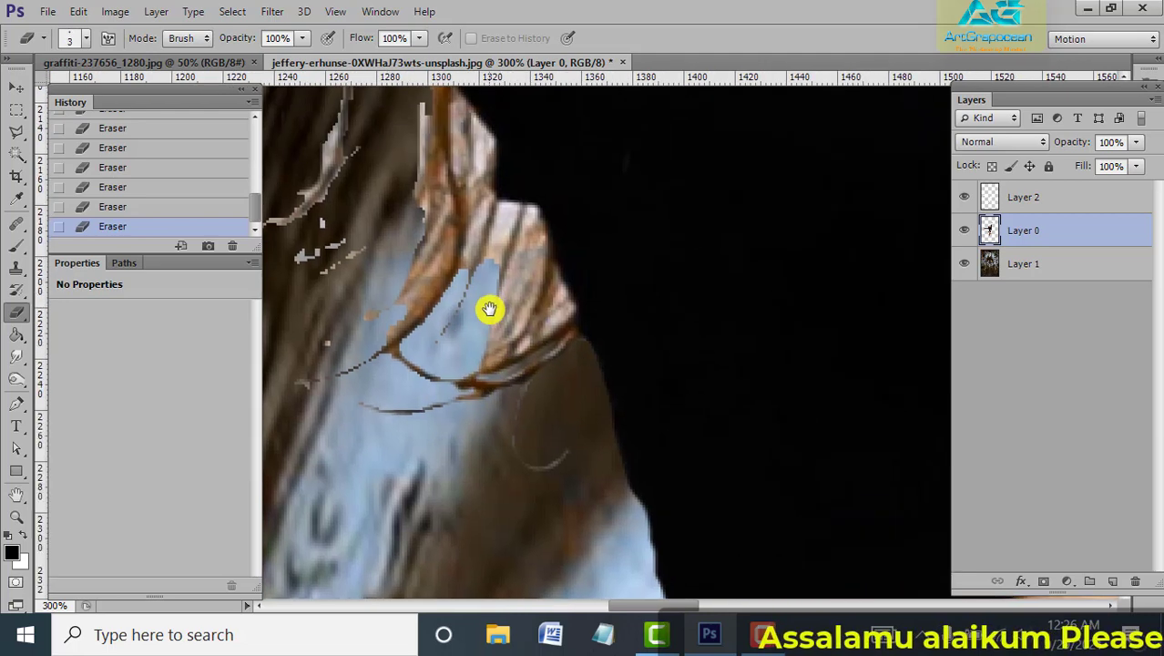
pyautogui.moveTo(480, 296); pyautogui.dragTo(474, 326)
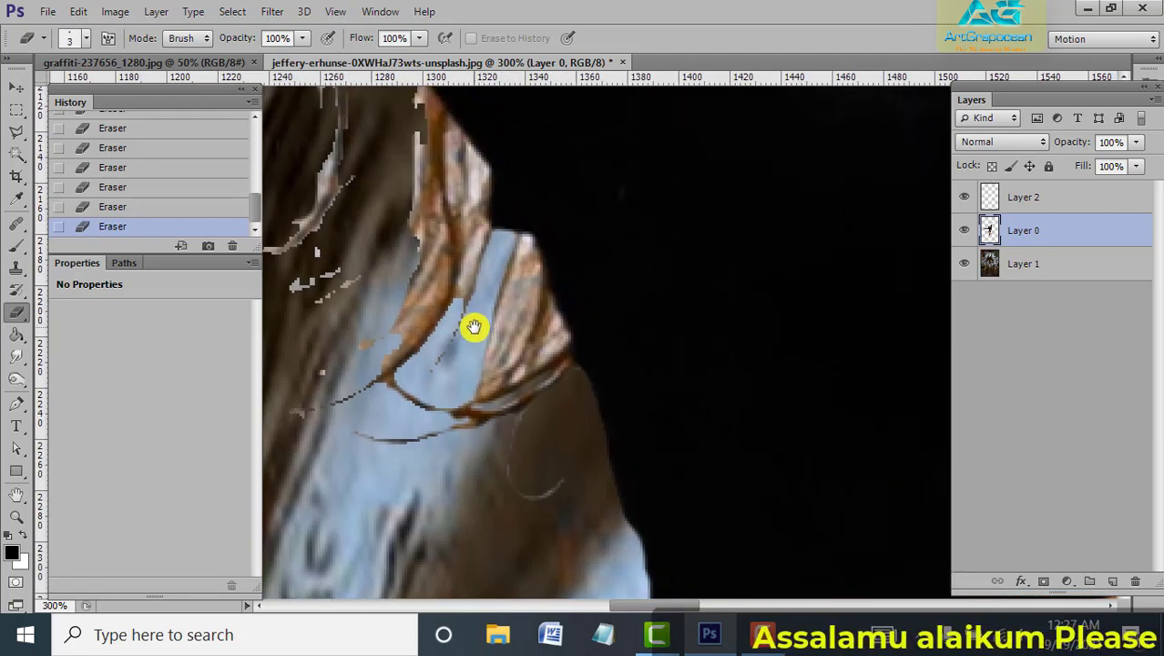
pyautogui.moveTo(525, 291)
pyautogui.mouseDown()
pyautogui.moveTo(524, 236)
pyautogui.moveTo(502, 353)
pyautogui.moveTo(528, 252)
pyautogui.moveTo(529, 316)
pyautogui.mouseUp()
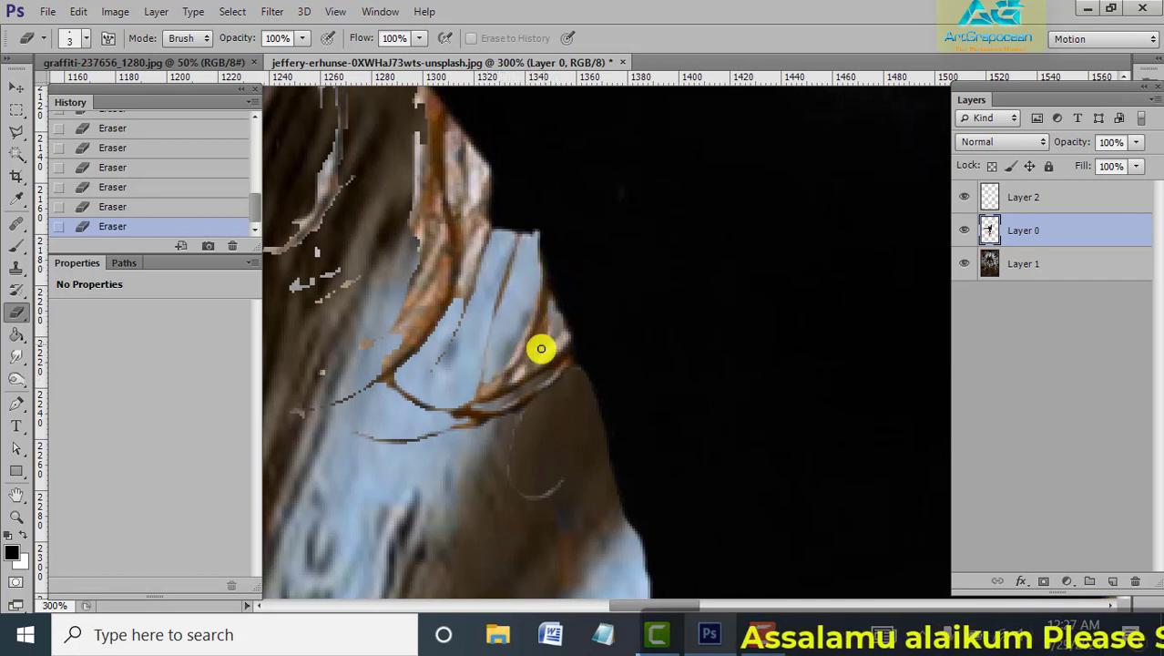
pyautogui.moveTo(519, 364); pyautogui.dragTo(561, 339)
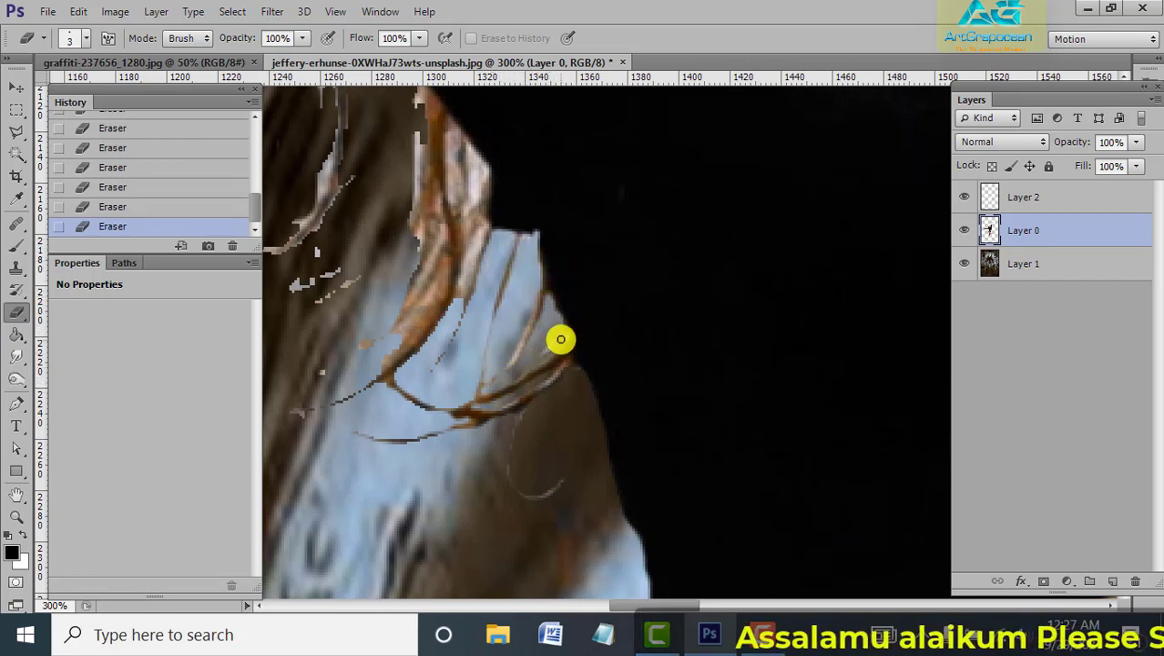
pyautogui.moveTo(398, 442); pyautogui.dragTo(495, 529)
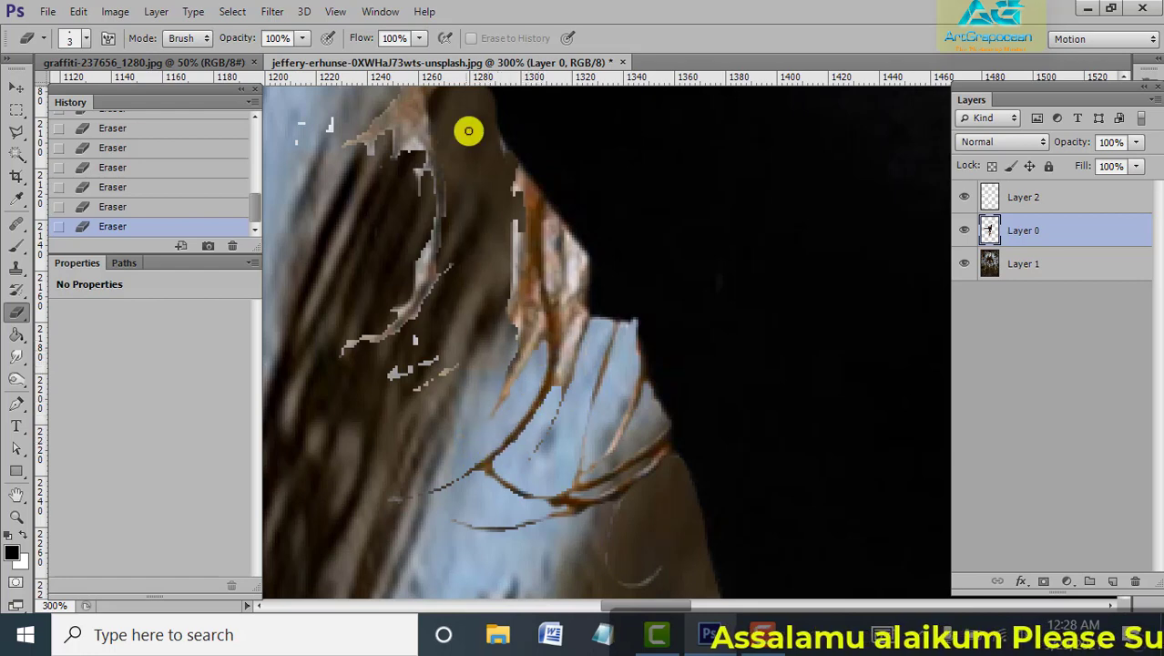
# Remove the light and orange streaks along the lower hair edge
pyautogui.moveTo(468, 130); pyautogui.dragTo(446, 250)
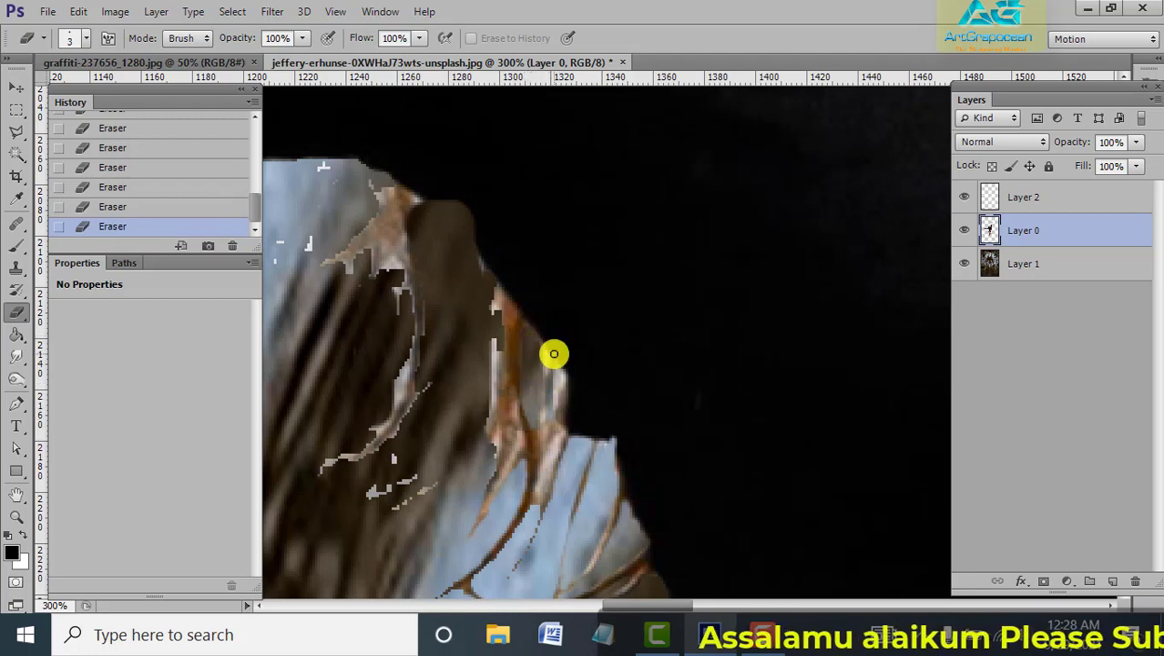
pyautogui.moveTo(546, 358)
pyautogui.mouseDown()
pyautogui.moveTo(558, 382)
pyautogui.moveTo(537, 492)
pyautogui.mouseUp()
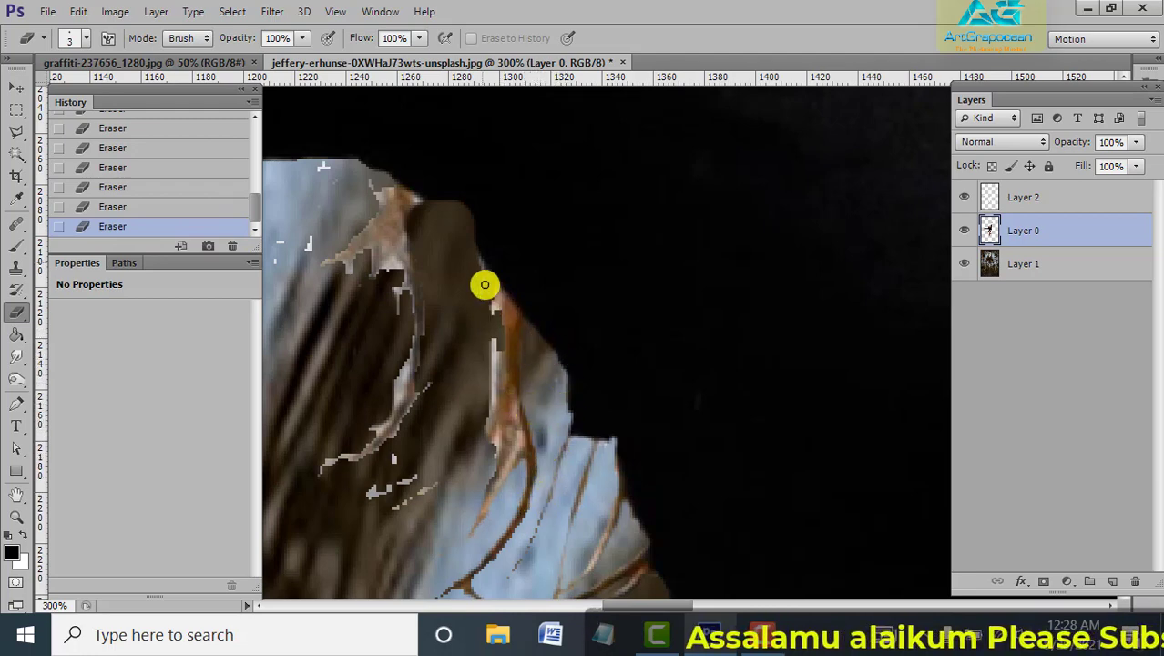
pyautogui.moveTo(495, 316); pyautogui.dragTo(495, 343)
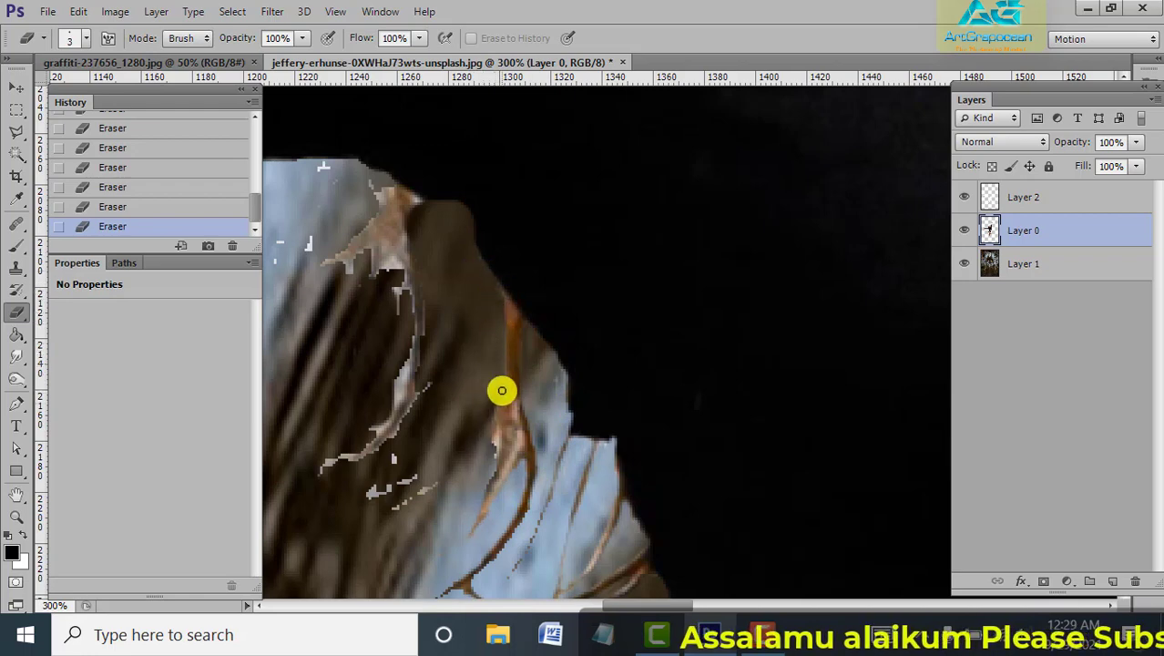
pyautogui.moveTo(502, 389)
pyautogui.mouseDown()
pyautogui.moveTo(499, 450)
pyautogui.moveTo(506, 396)
pyautogui.mouseUp()
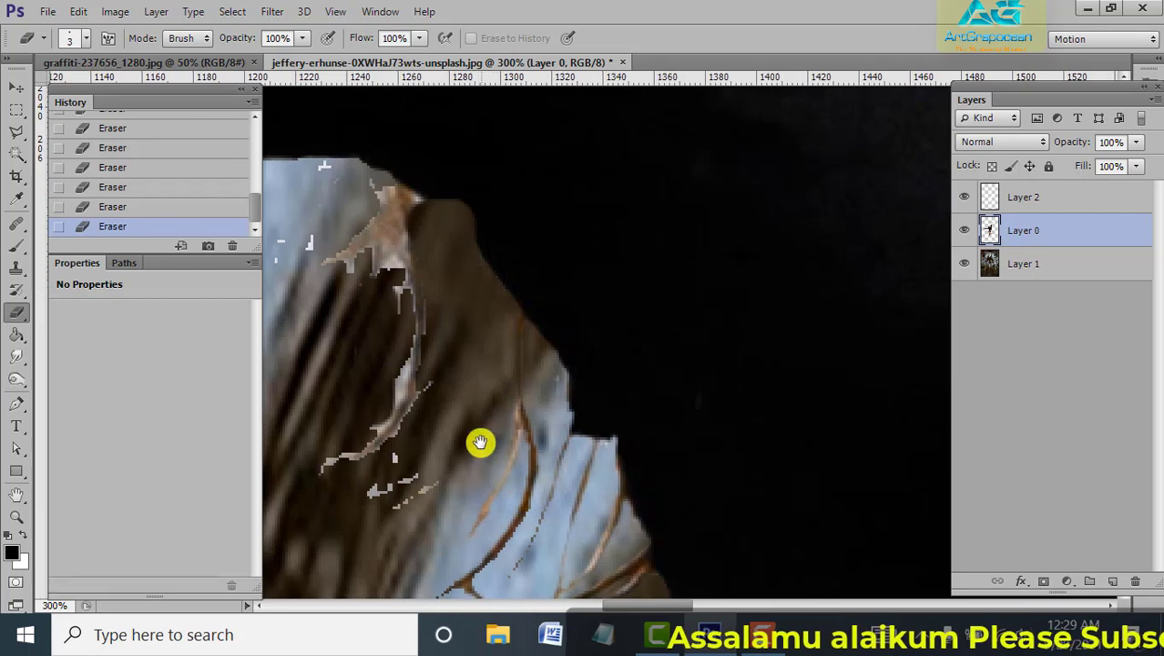
pyautogui.moveTo(470, 410); pyautogui.dragTo(522, 462)
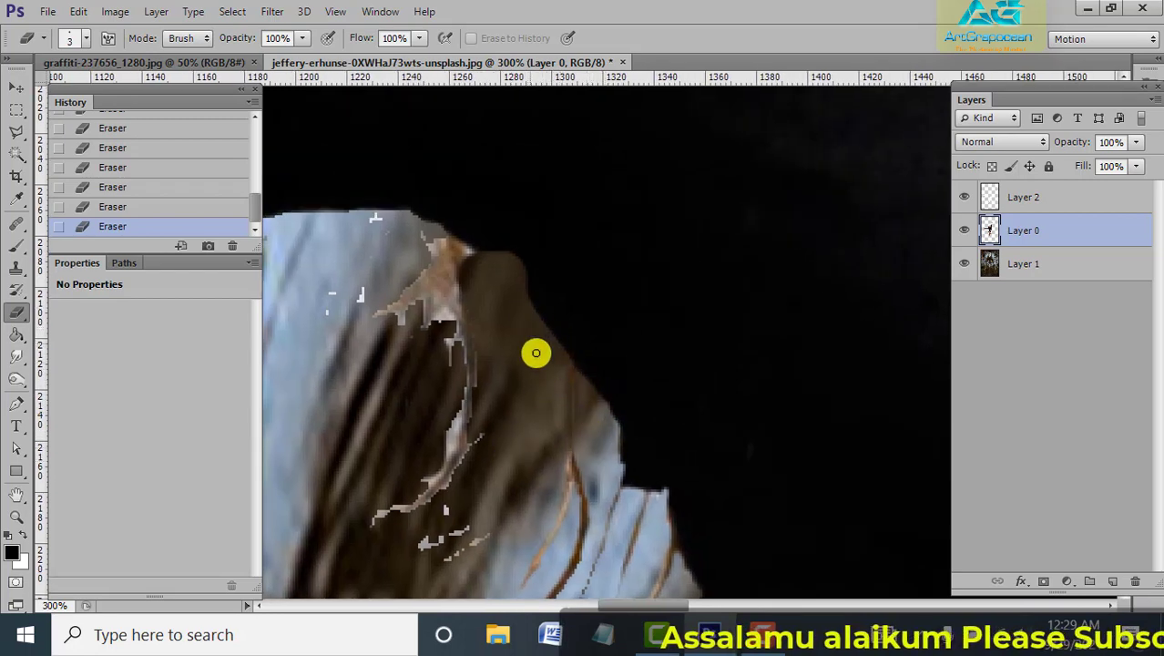
pyautogui.moveTo(419, 313)
pyautogui.mouseDown()
pyautogui.moveTo(459, 343)
pyautogui.moveTo(446, 332)
pyautogui.moveTo(446, 285)
pyautogui.moveTo(481, 283)
pyautogui.moveTo(491, 418)
pyautogui.moveTo(408, 548)
pyautogui.moveTo(494, 515)
pyautogui.moveTo(505, 527)
pyautogui.mouseUp()
# Enlarge the eraser to 9 and remove the light fringe along the sleeve's top
pyautogui.press(']')
pyautogui.press(']')
pyautogui.press(']')
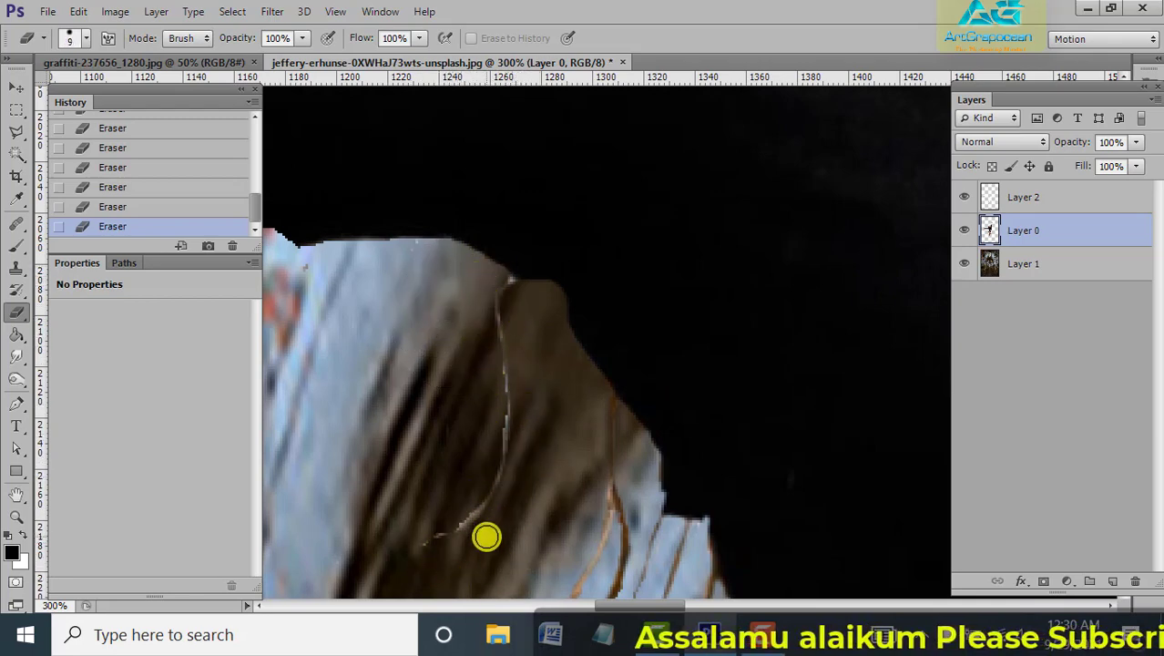
pyautogui.moveTo(398, 309); pyautogui.dragTo(681, 437)
pyautogui.moveTo(533, 367); pyautogui.dragTo(787, 370)
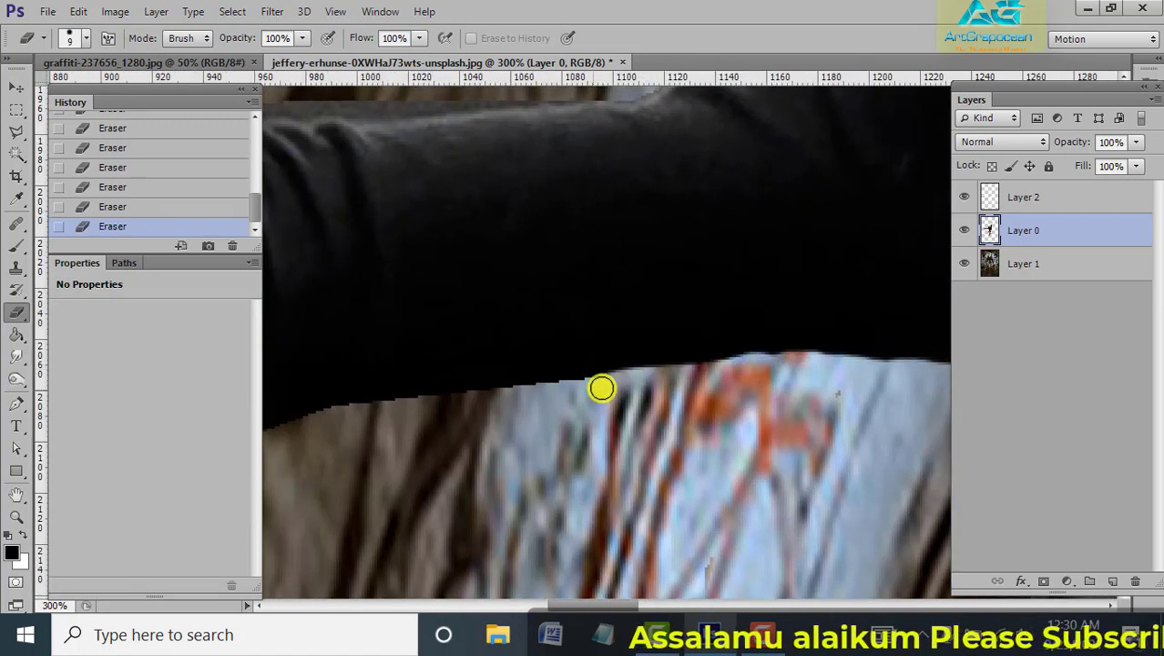
pyautogui.moveTo(600, 387); pyautogui.dragTo(877, 412)
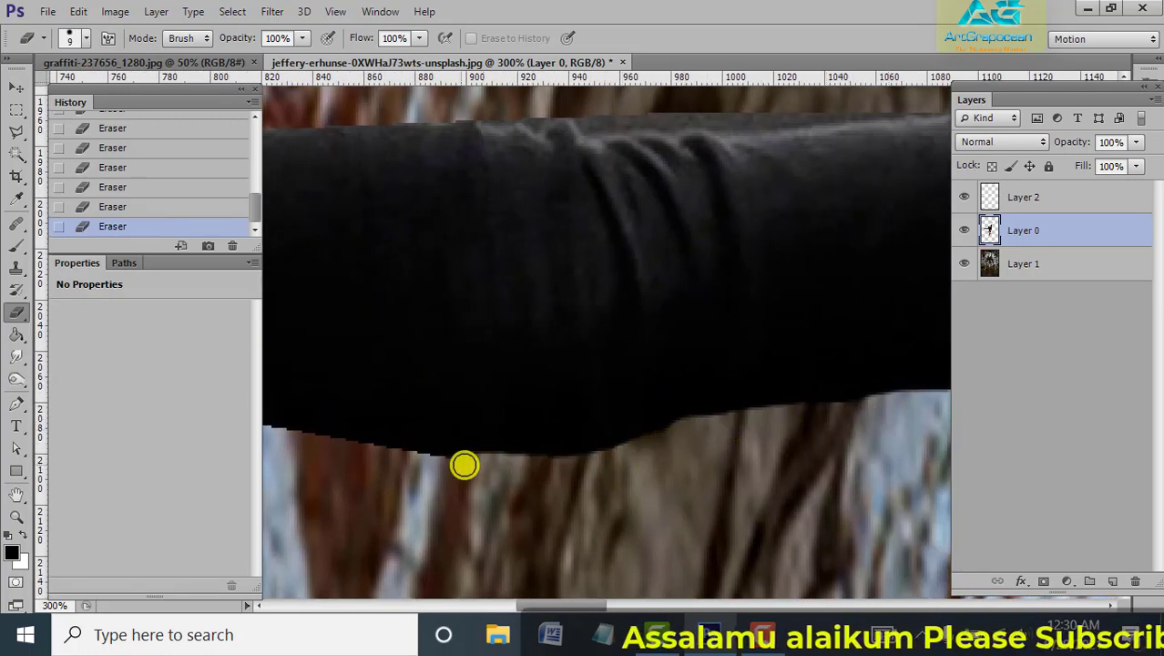
pyautogui.moveTo(463, 462); pyautogui.dragTo(871, 400)
pyautogui.moveTo(445, 396); pyautogui.dragTo(795, 437)
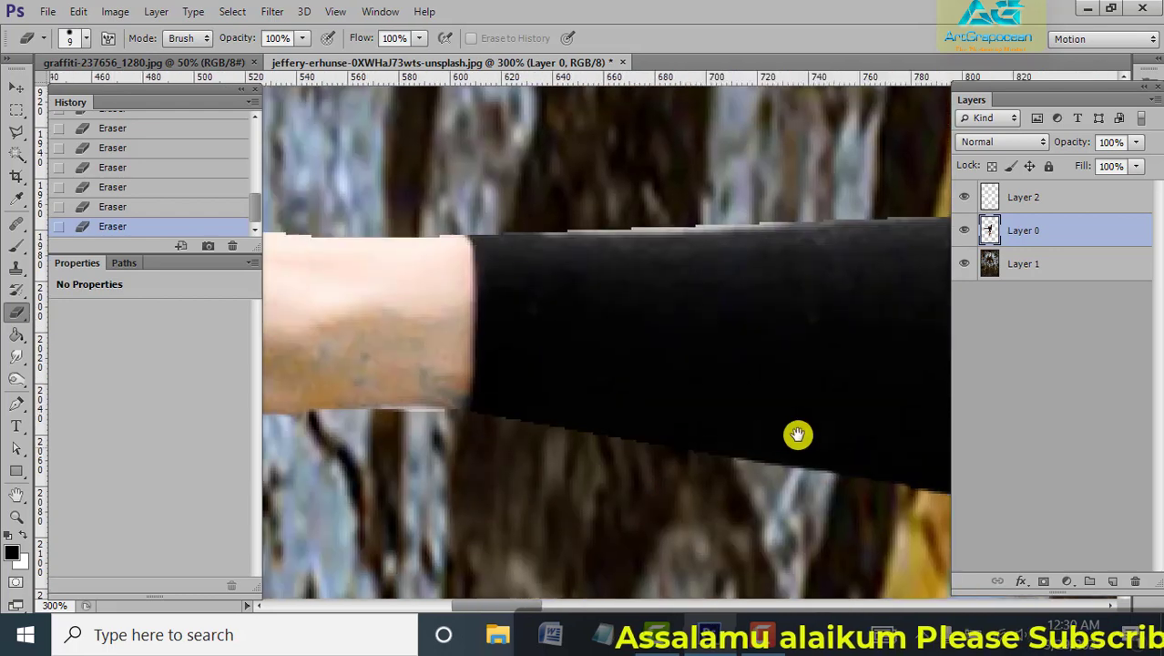
pyautogui.moveTo(785, 273); pyautogui.dragTo(724, 412)
pyautogui.moveTo(772, 345); pyautogui.dragTo(428, 365)
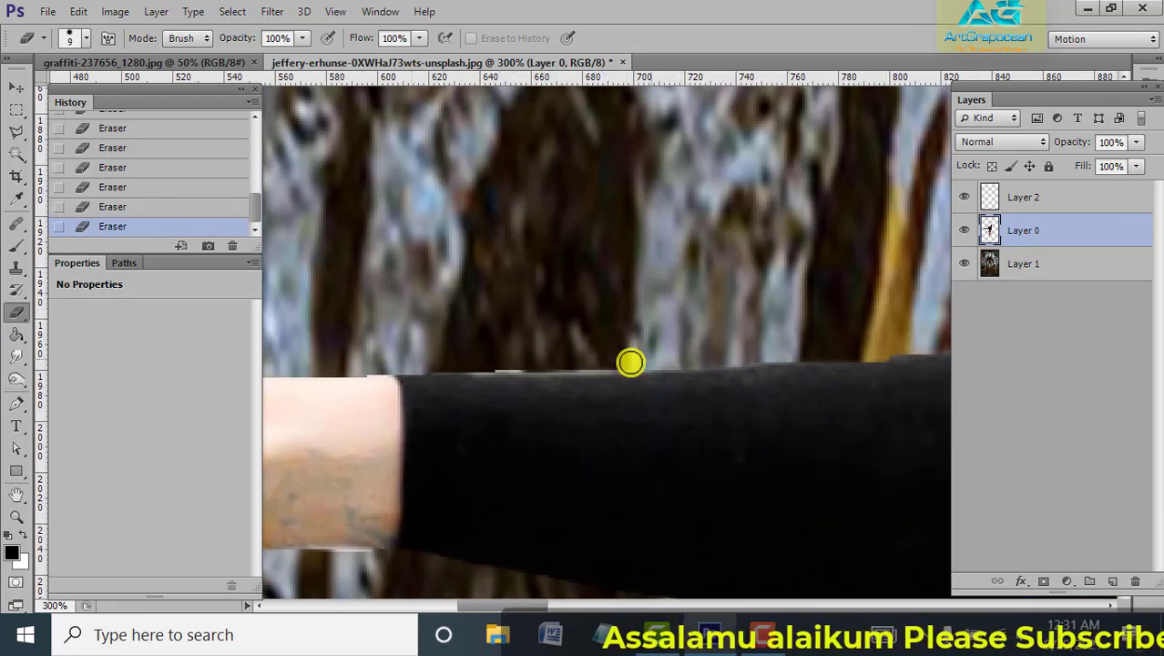
# Erase the grey diagonal stroke above the hand and the skin between the lower fingers
pyautogui.moveTo(565, 378); pyautogui.dragTo(884, 395)
pyautogui.moveTo(549, 372); pyautogui.dragTo(756, 385)
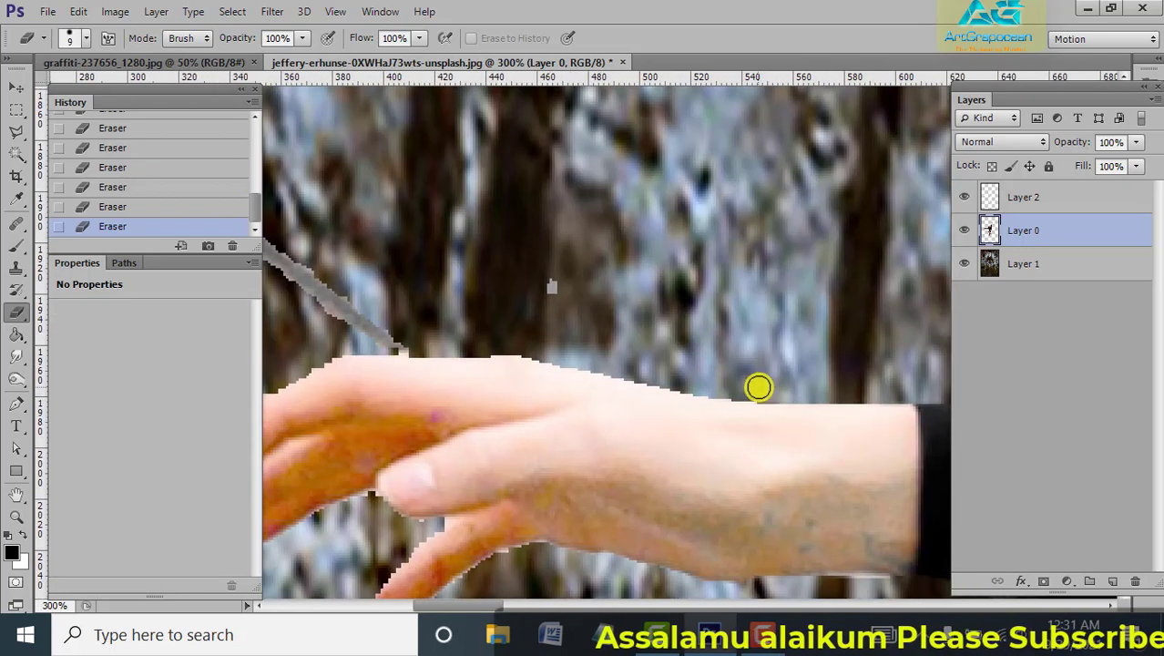
pyautogui.moveTo(467, 339); pyautogui.dragTo(595, 350)
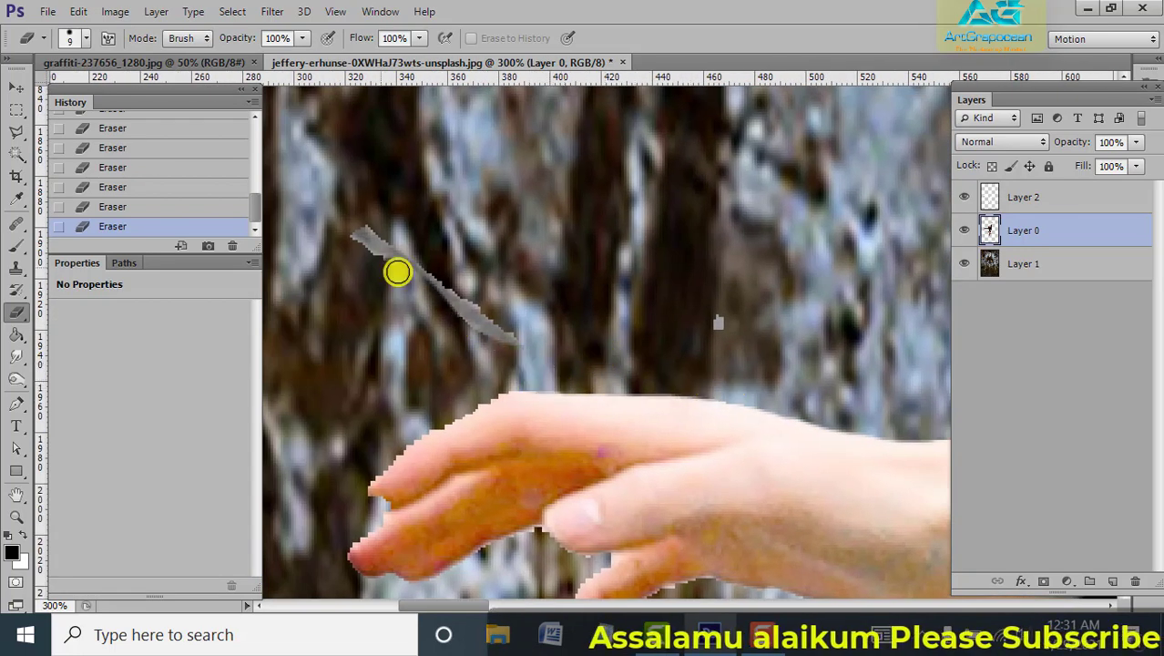
pyautogui.moveTo(394, 268); pyautogui.dragTo(521, 330)
pyautogui.moveTo(449, 411); pyautogui.dragTo(551, 312)
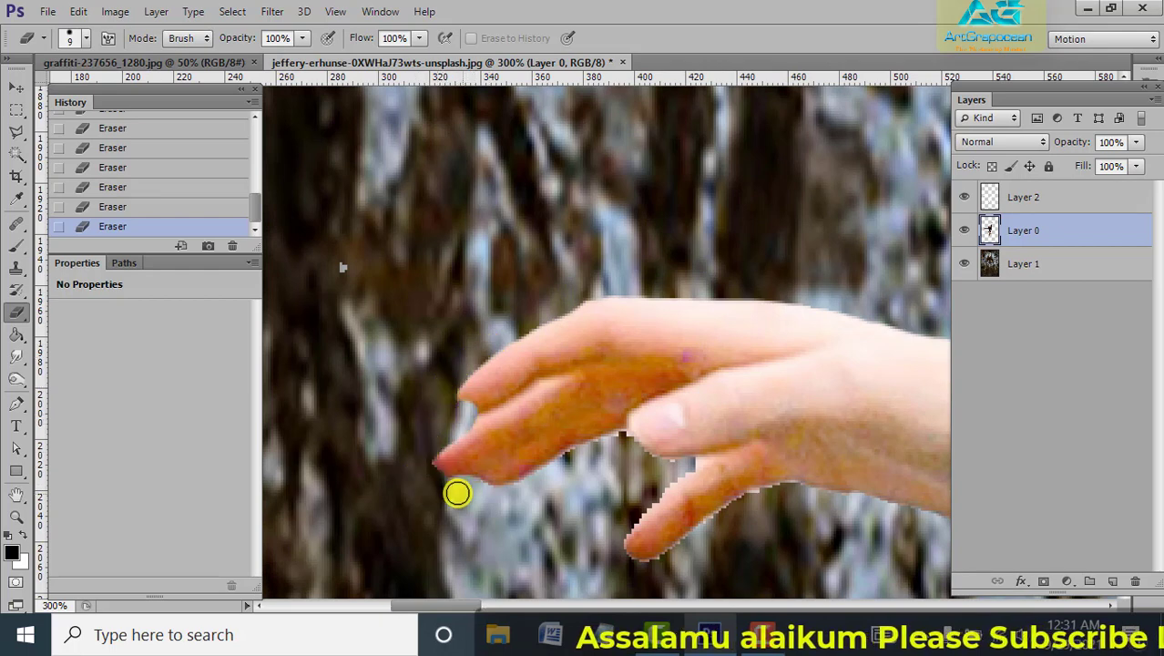
pyautogui.moveTo(683, 471)
pyautogui.mouseDown()
pyautogui.moveTo(603, 540)
pyautogui.moveTo(810, 498)
pyautogui.moveTo(700, 503)
pyautogui.mouseUp()
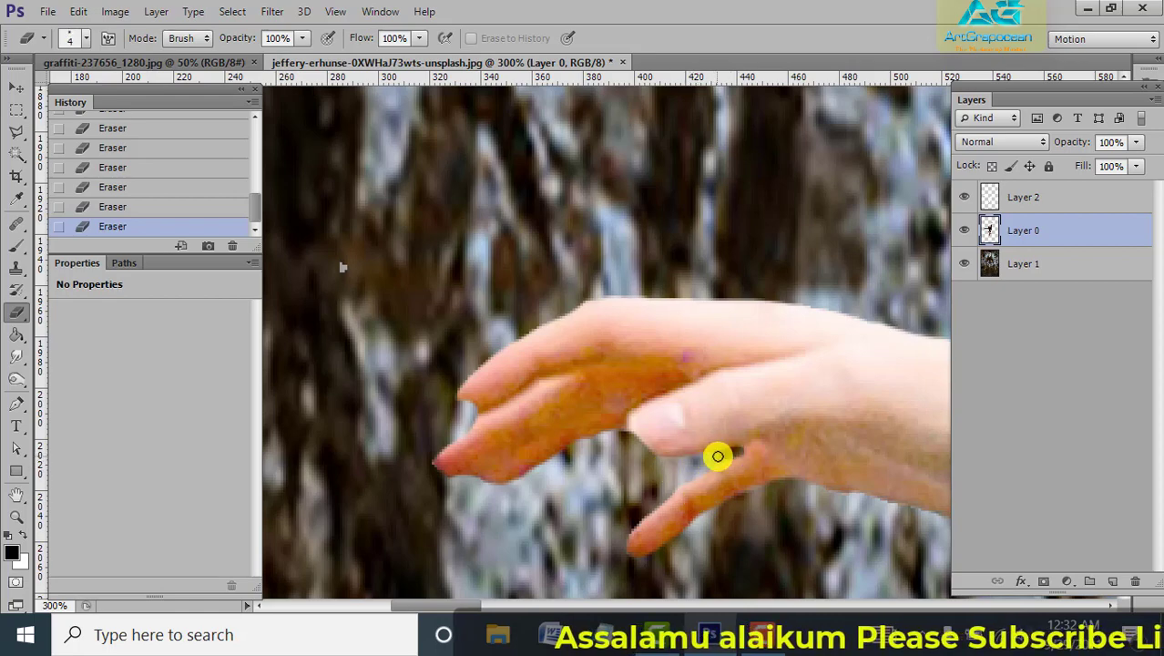
pyautogui.moveTo(774, 463); pyautogui.dragTo(485, 306)
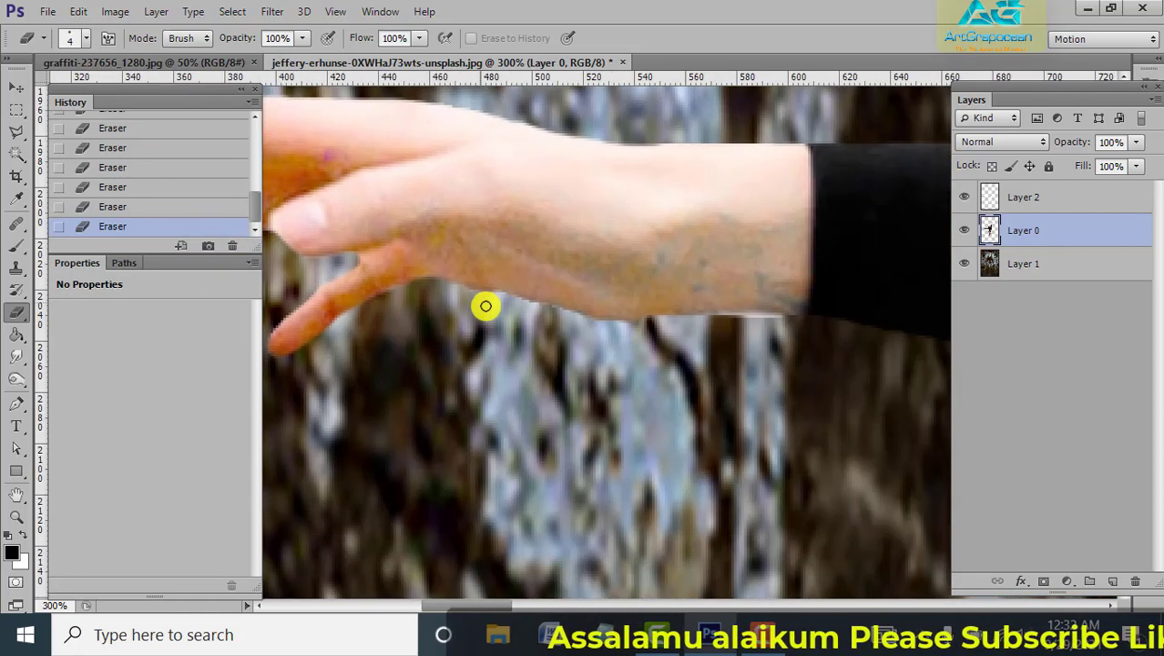
pyautogui.moveTo(792, 331)
pyautogui.mouseDown()
pyautogui.moveTo(607, 455)
pyautogui.moveTo(468, 334)
pyautogui.moveTo(522, 432)
pyautogui.mouseUp()
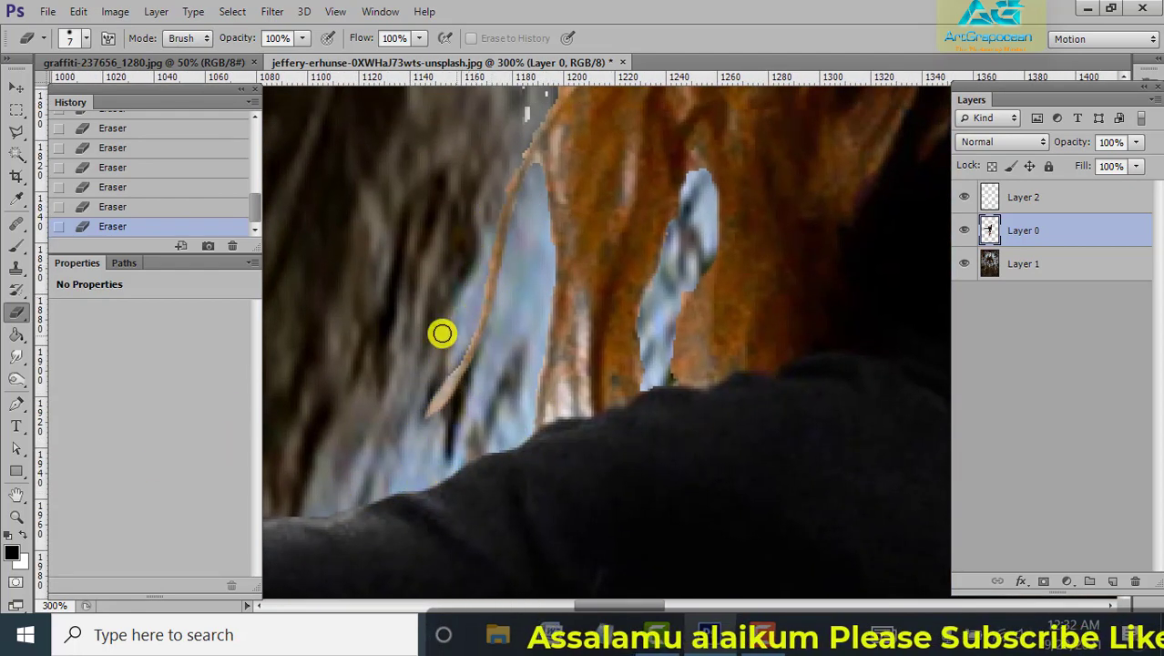
# Erase the white specks along the hair edge and the leftover background within the hair
pyautogui.scroll(3, 502, 248)
pyautogui.moveTo(502, 248); pyautogui.dragTo(478, 415)
pyautogui.scroll(2, 482, 355)
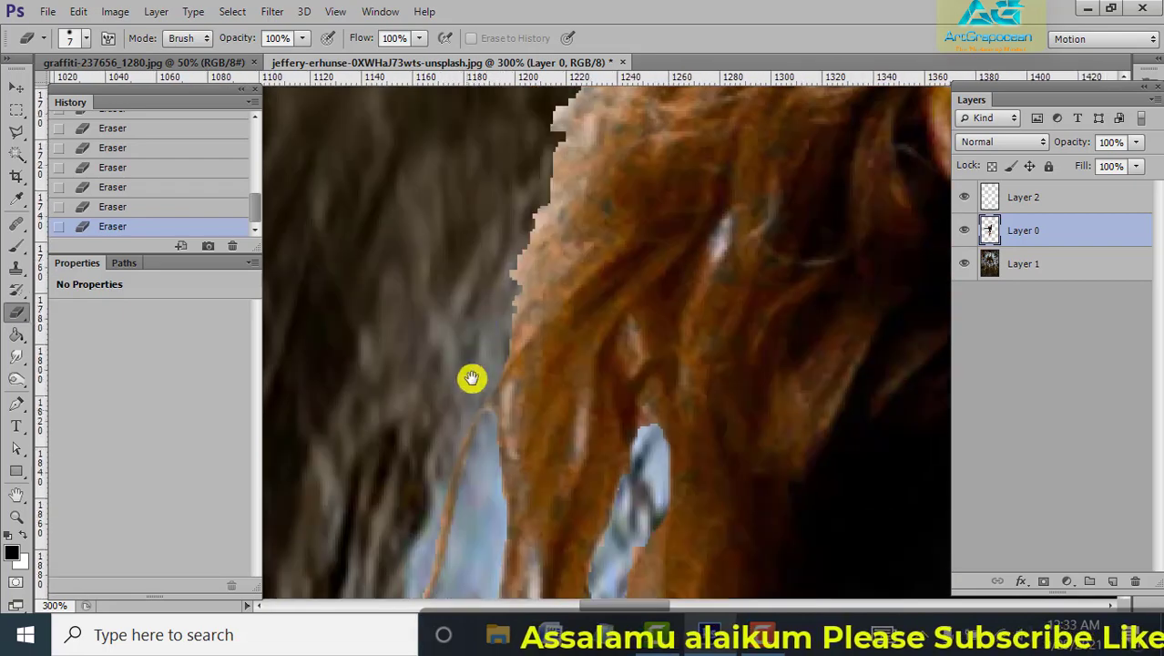
pyautogui.scroll(1, 483, 392)
pyautogui.scroll(-5, 501, 391)
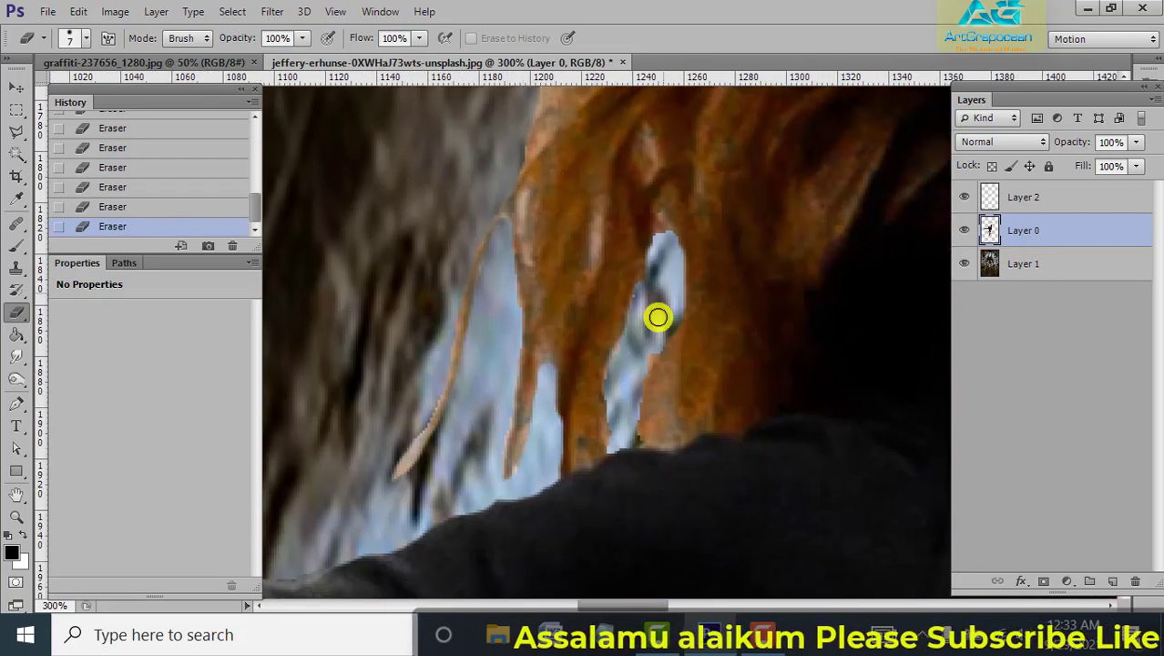
pyautogui.moveTo(612, 366); pyautogui.dragTo(655, 336)
pyautogui.scroll(5, 618, 444)
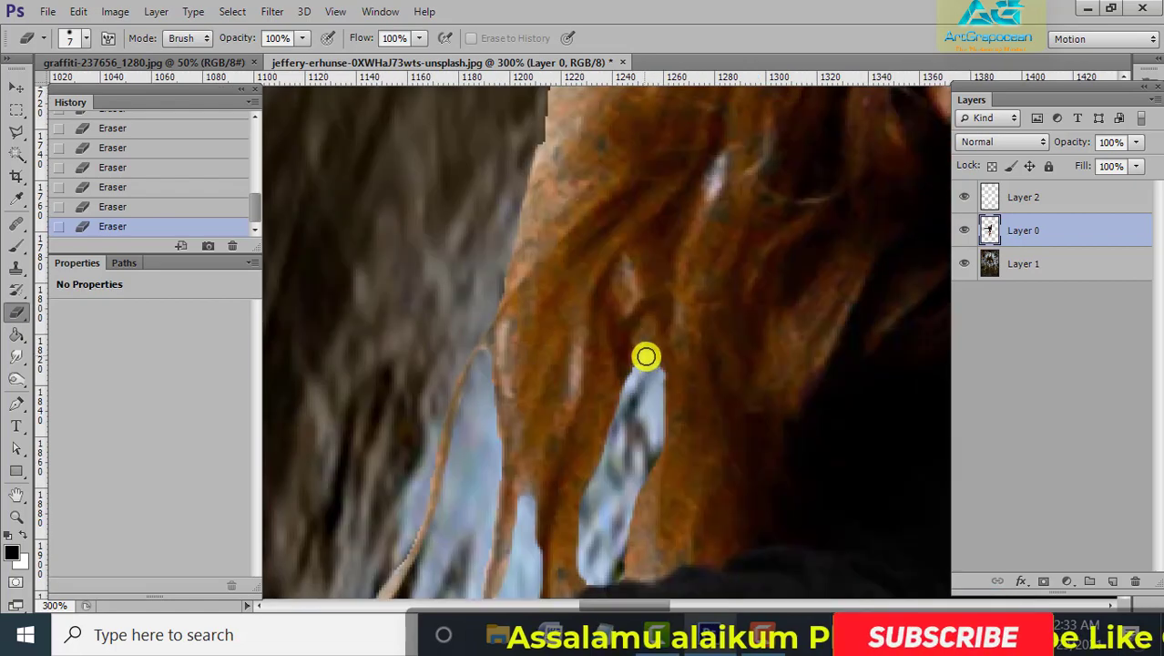
pyautogui.scroll(5, 647, 356)
pyautogui.moveTo(509, 339); pyautogui.dragTo(372, 384)
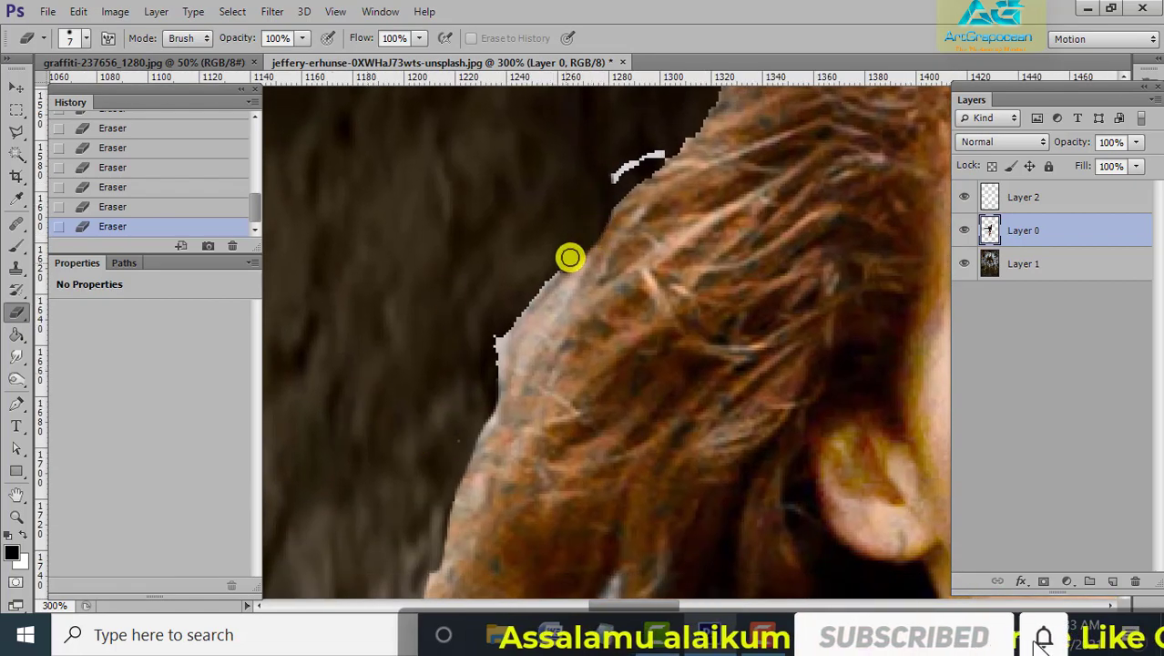
# Erase the white fringes along the upper finger and the lower fingertip
pyautogui.scroll(5, 546, 383)
pyautogui.hscroll(3, 546, 383)
pyautogui.scroll(-1, 530, 506)
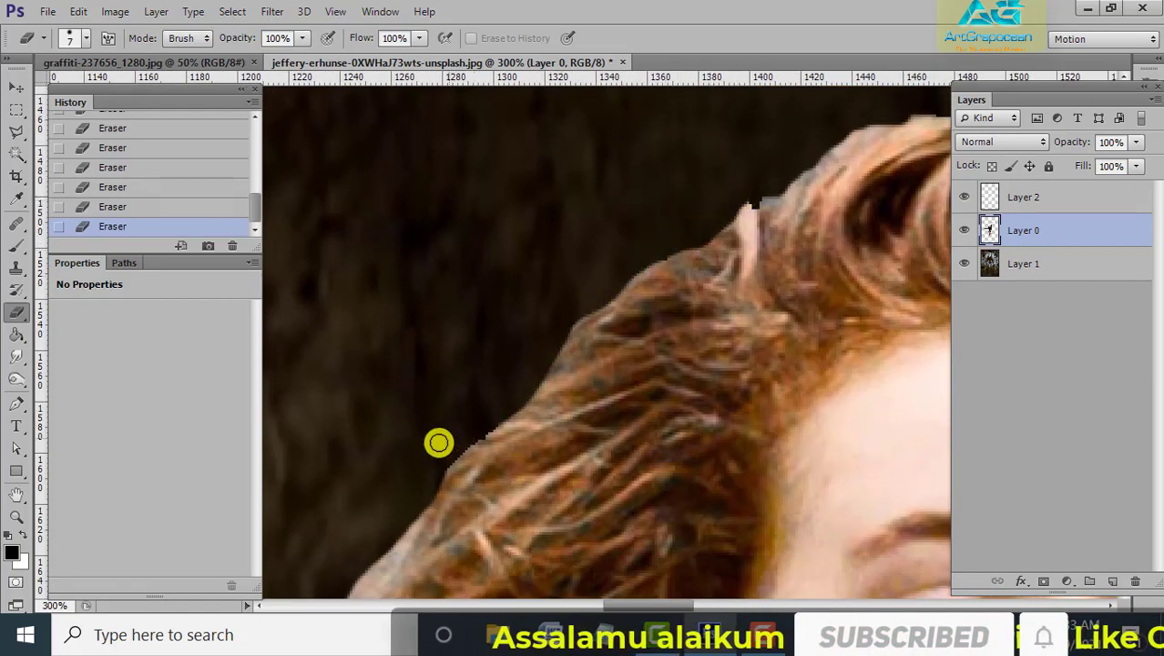
pyautogui.hscroll(5, 722, 265)
pyautogui.scroll(2, 638, 255)
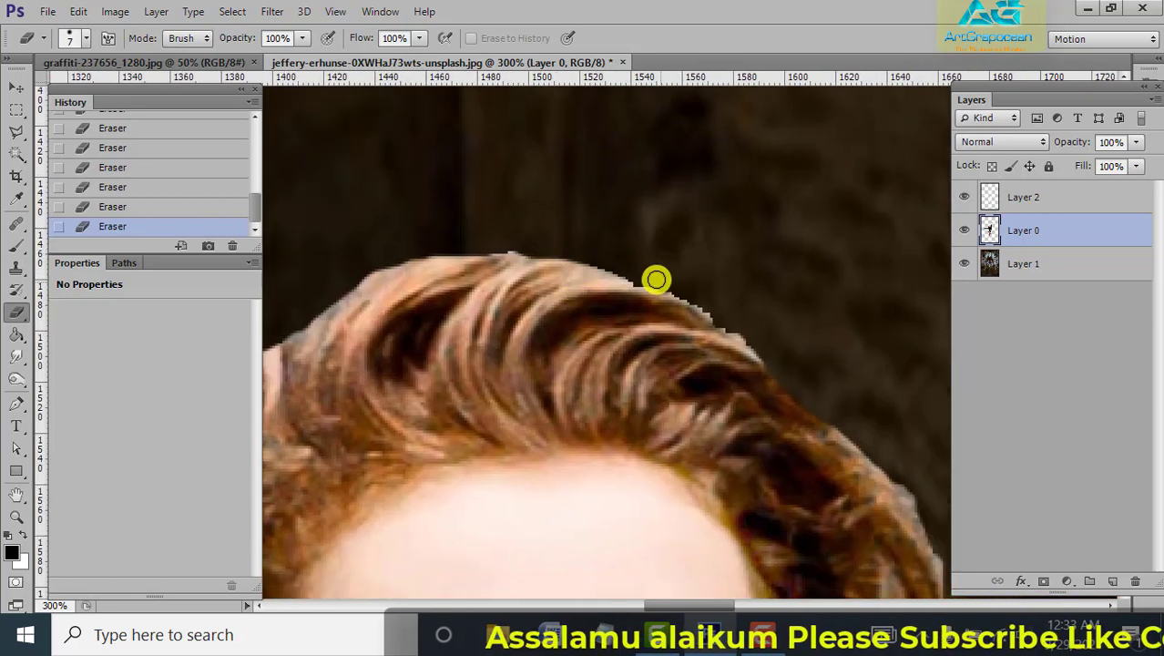
pyautogui.scroll(-3, 710, 291)
pyautogui.hscroll(3, 710, 291)
pyautogui.scroll(-3, 698, 305)
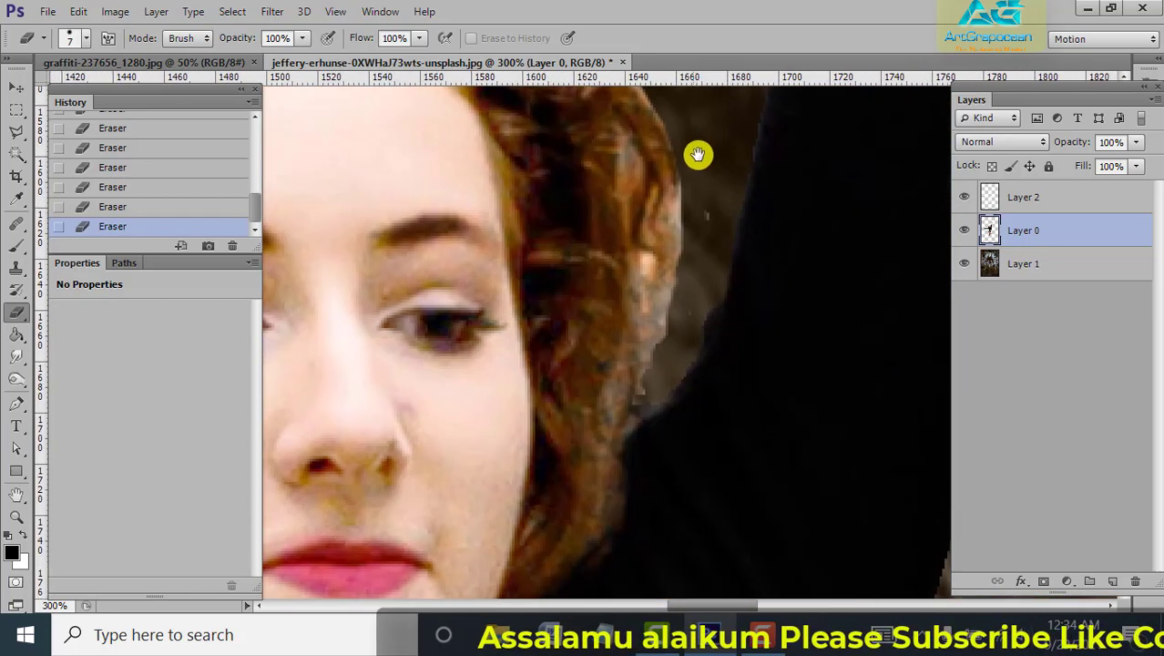
pyautogui.hscroll(1, 813, 191)
pyautogui.scroll(5, 747, 255)
pyautogui.hscroll(3, 683, 310)
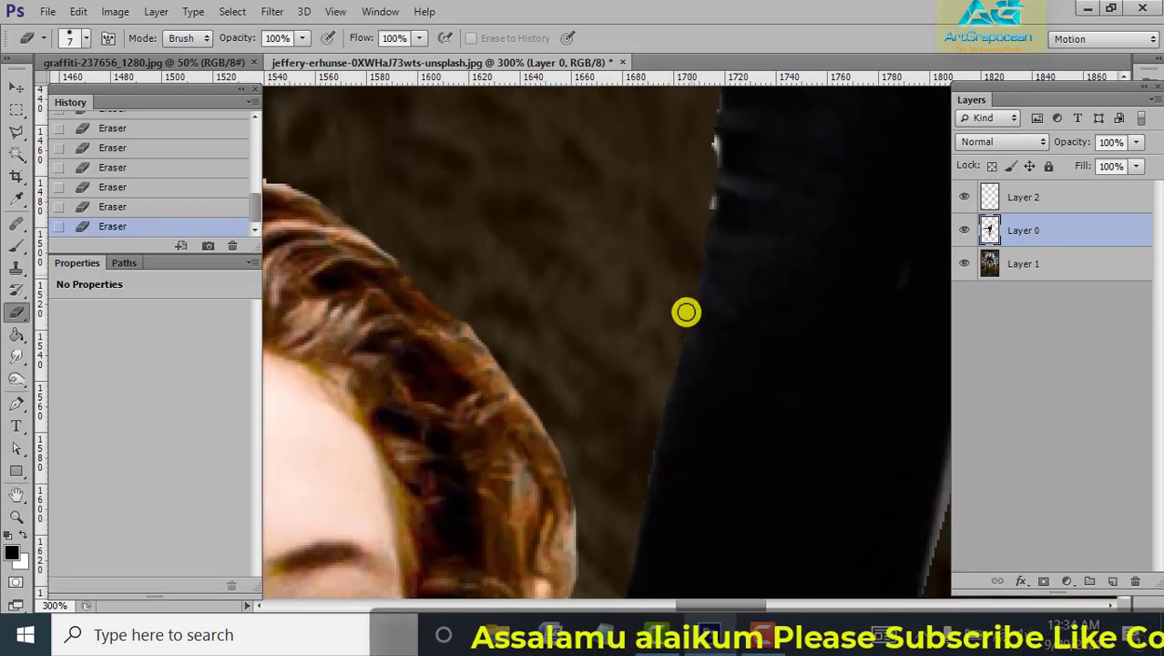
pyautogui.scroll(3, 683, 410)
pyautogui.hscroll(-1, 688, 437)
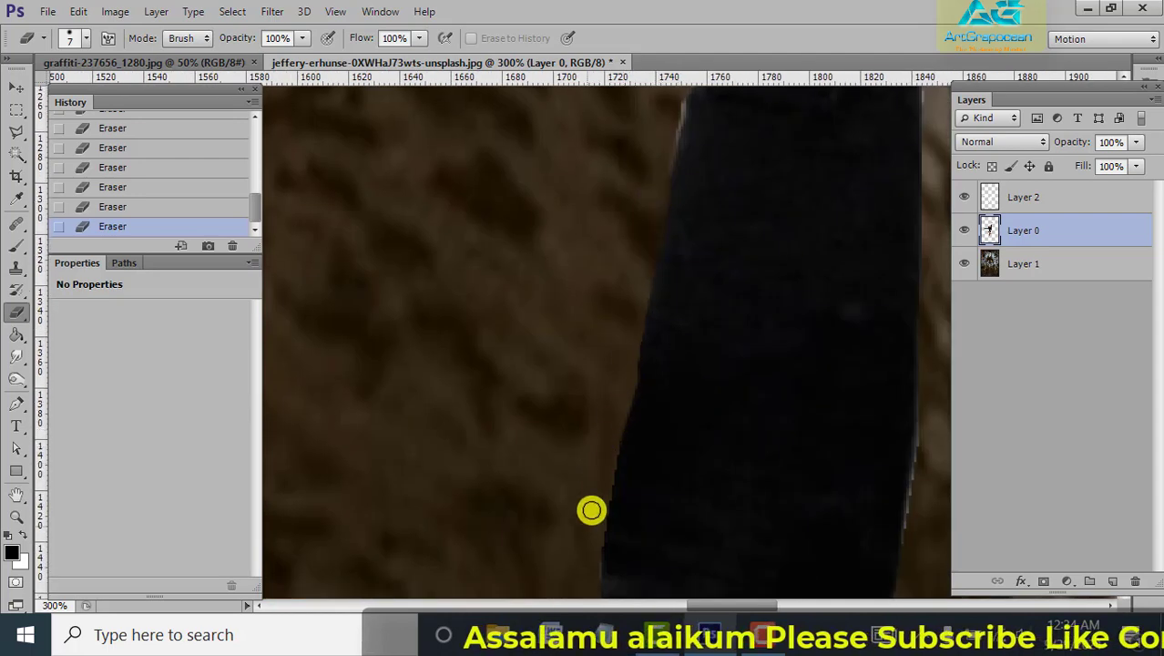
pyautogui.scroll(3, 610, 234)
pyautogui.hscroll(2, 610, 235)
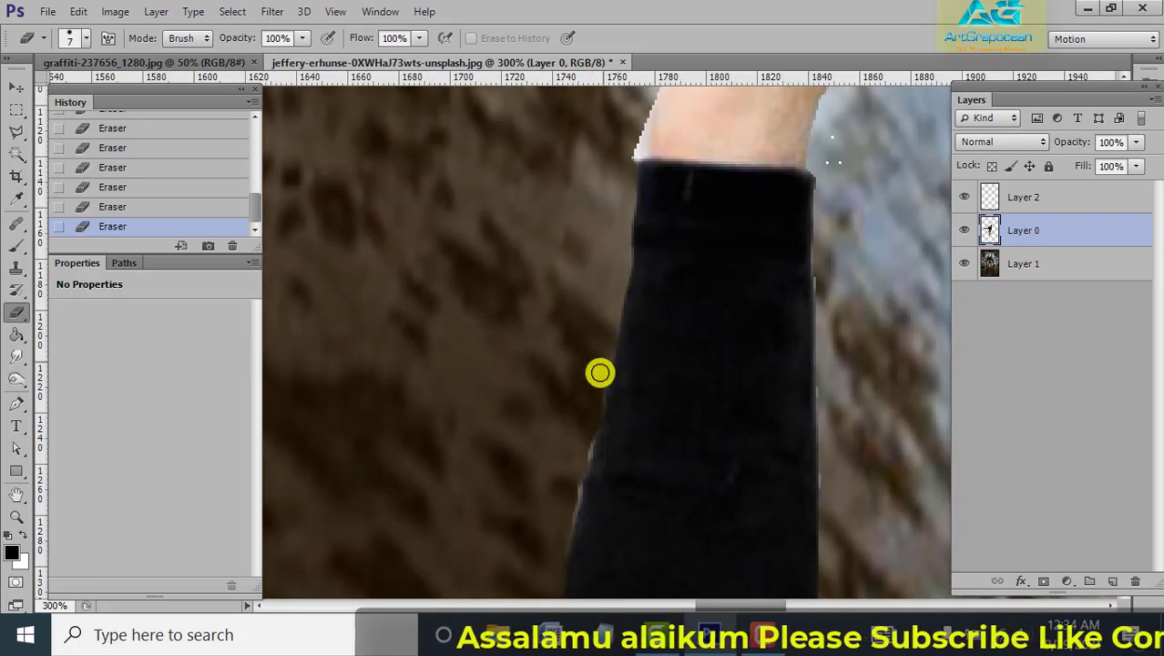
pyautogui.scroll(3, 706, 301)
pyautogui.scroll(3, 638, 310)
pyautogui.hscroll(1, 637, 310)
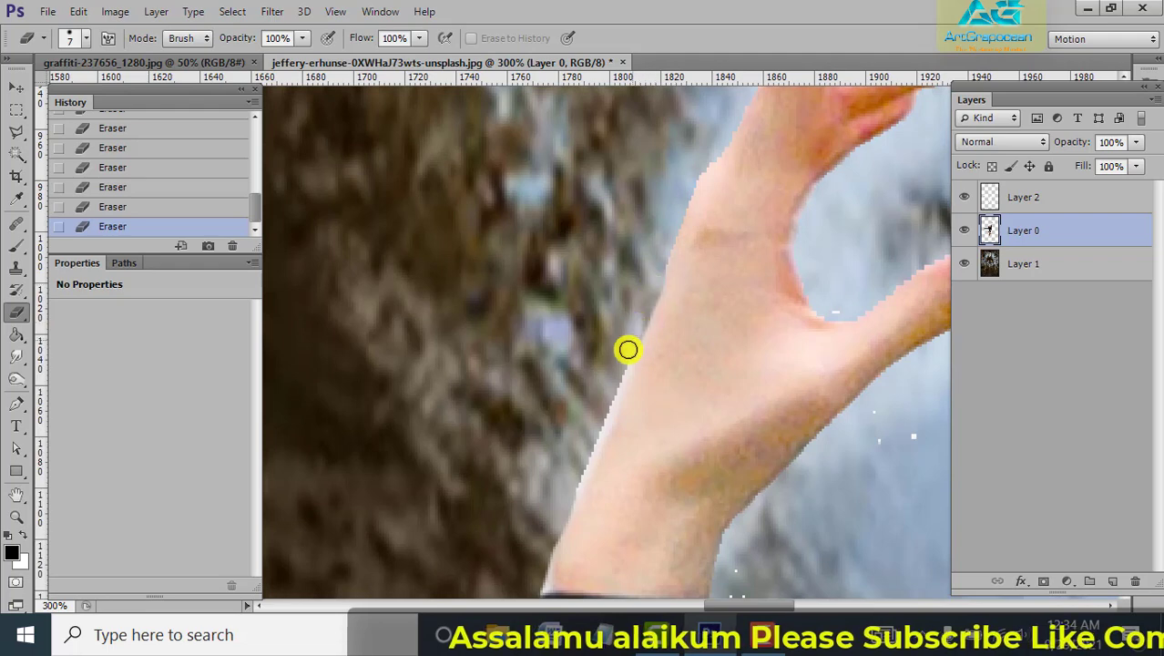
pyautogui.scroll(3, 656, 356)
pyautogui.hscroll(1, 656, 355)
pyautogui.scroll(3, 579, 431)
pyautogui.hscroll(1, 737, 149)
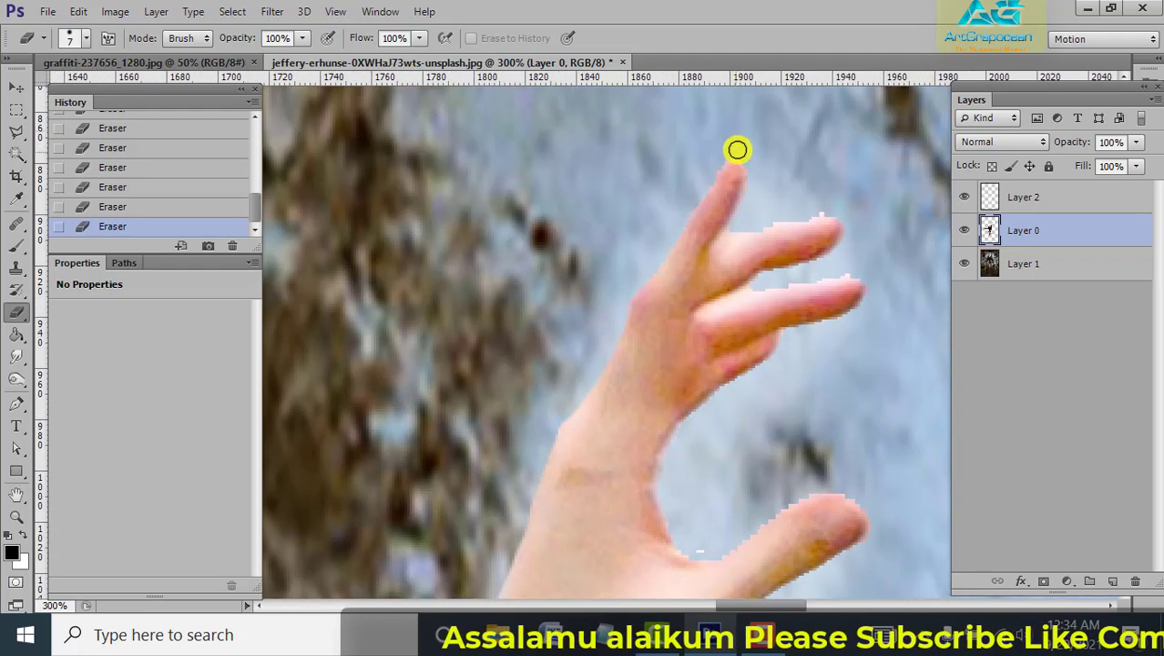
pyautogui.moveTo(730, 239); pyautogui.dragTo(849, 222)
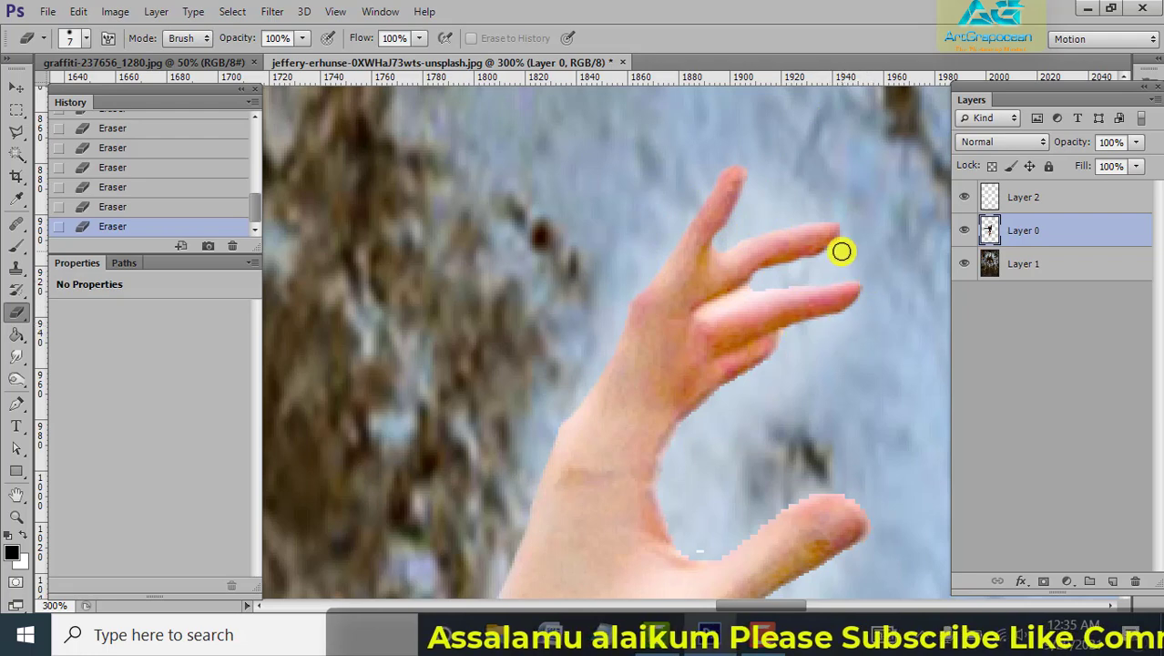
pyautogui.scroll(-6, 825, 209)
pyautogui.hscroll(1, 792, 203)
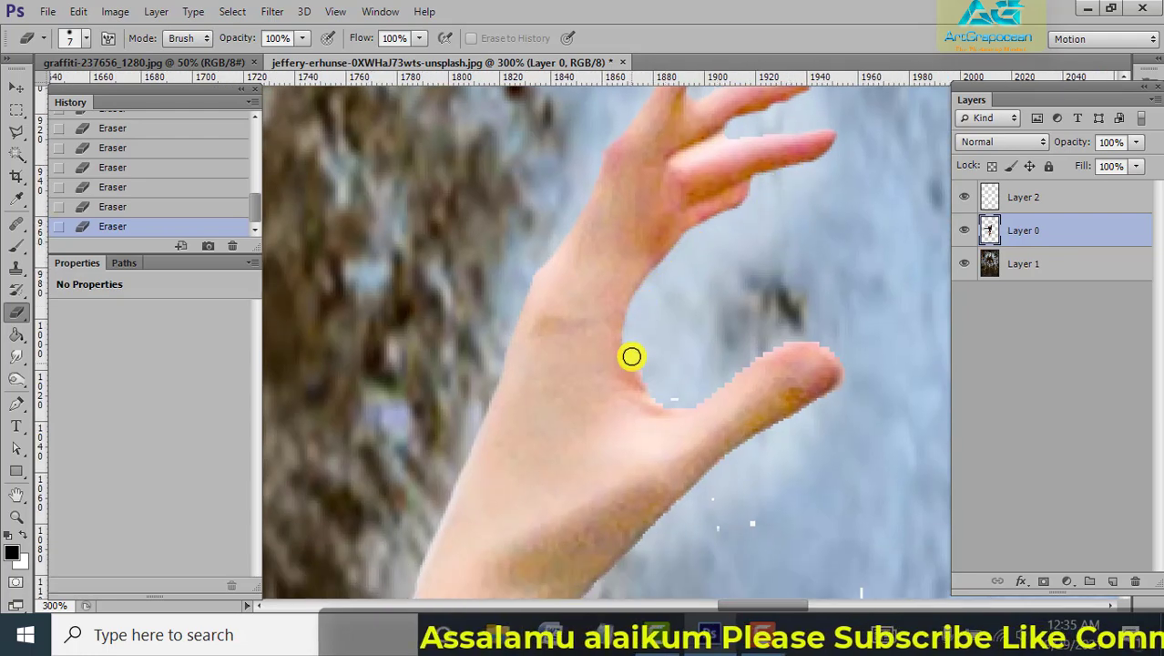
pyautogui.moveTo(756, 360); pyautogui.dragTo(836, 397)
# Clean the pale fringe along the sleeve, neck, shoulder and hair where it meets the black top
pyautogui.scroll(-5, 836, 397)
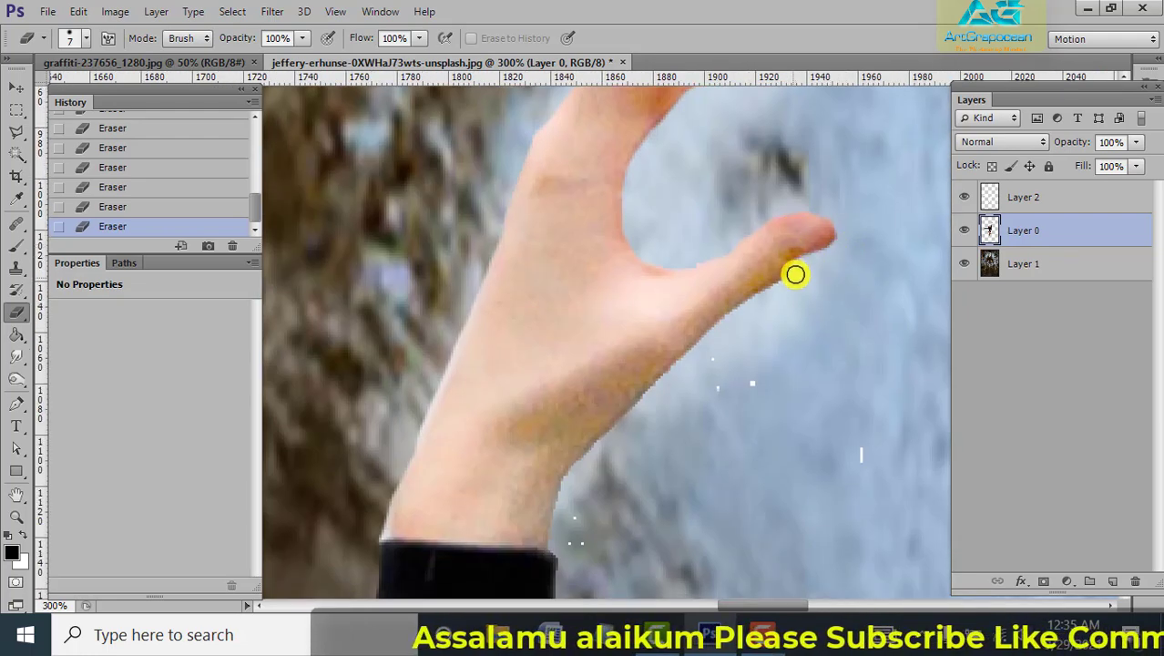
pyautogui.scroll(-3, 592, 485)
pyautogui.hscroll(-2, 592, 486)
pyautogui.scroll(-5, 619, 410)
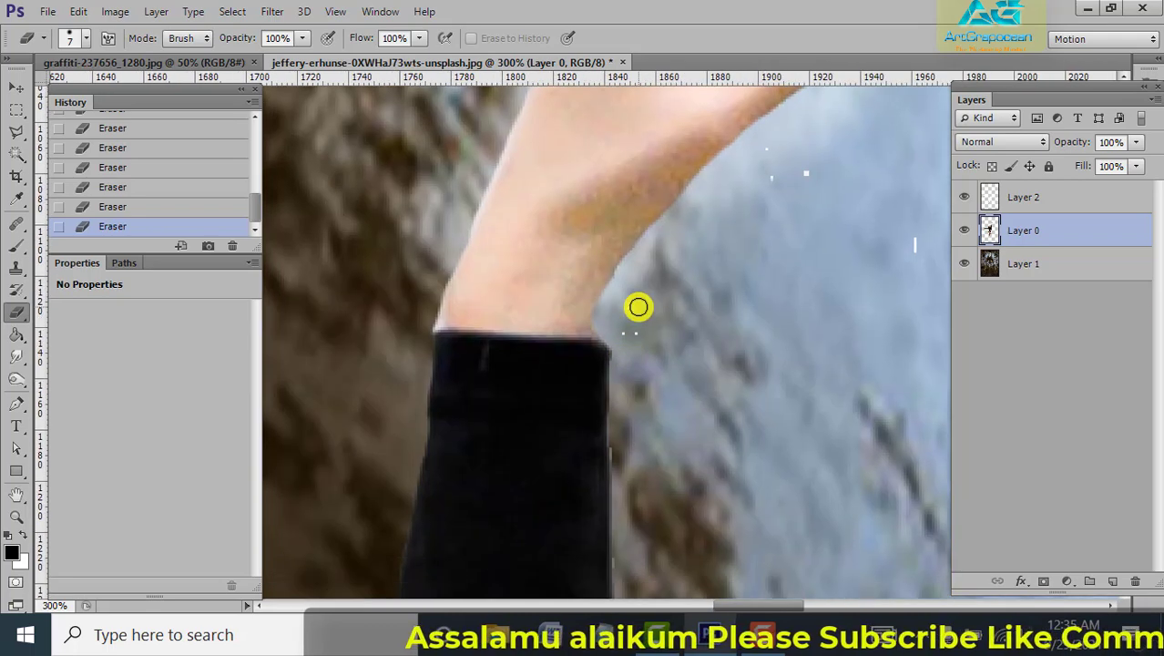
pyautogui.scroll(-10, 615, 361)
pyautogui.hscroll(-1, 669, 176)
pyautogui.scroll(4, 706, 177)
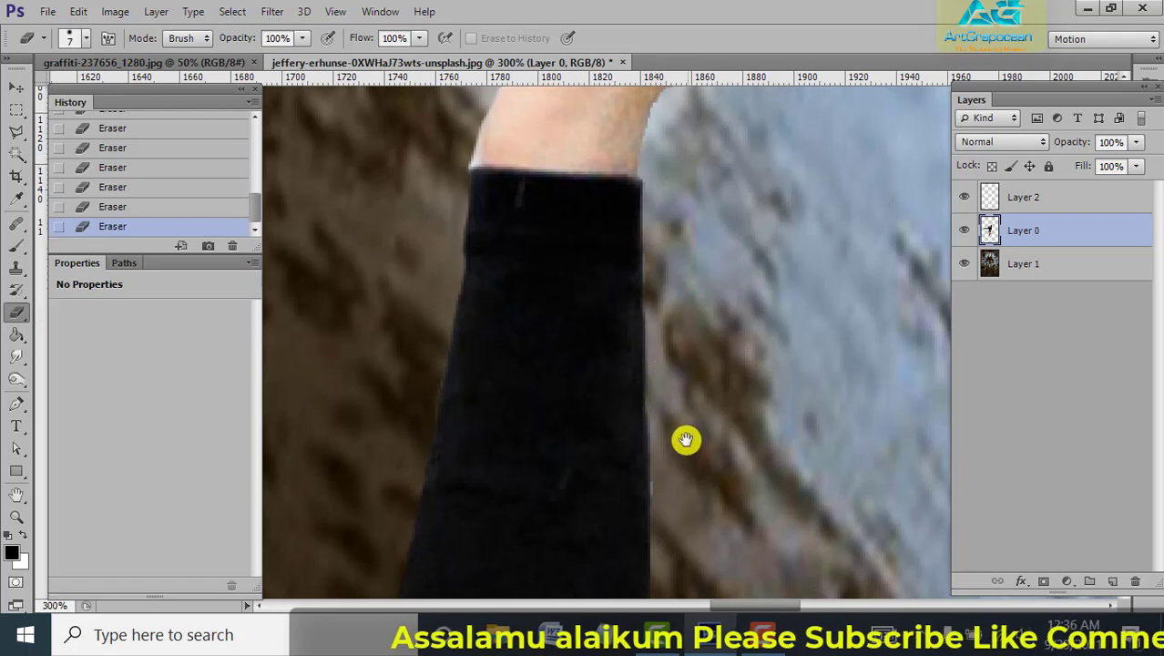
pyautogui.scroll(-3, 686, 439)
pyautogui.scroll(-3, 677, 277)
pyautogui.scroll(-3, 651, 424)
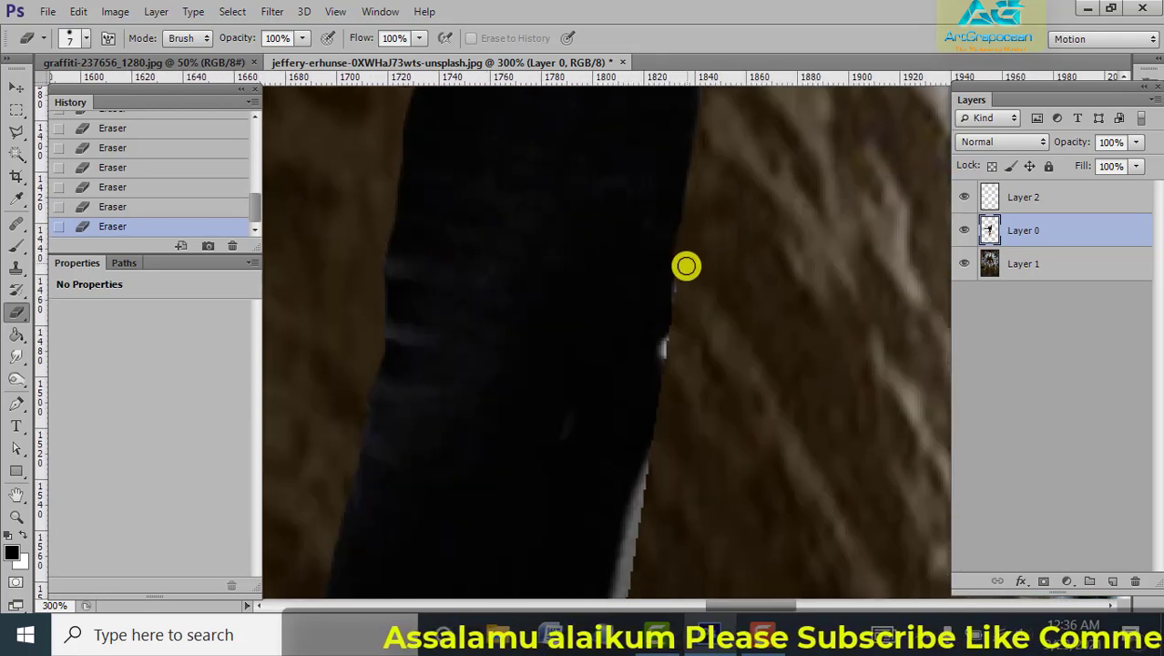
pyautogui.hscroll(-2, 710, 255)
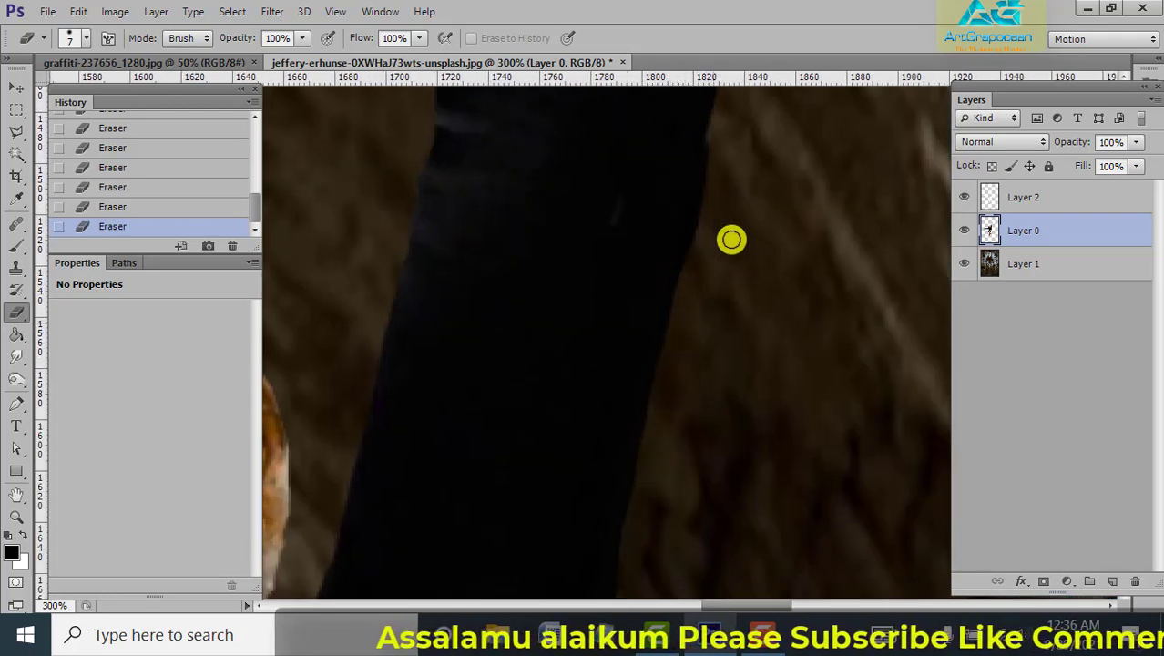
pyautogui.scroll(-7, 725, 255)
pyautogui.hscroll(-2, 720, 265)
pyautogui.moveTo(710, 335); pyautogui.dragTo(803, 133)
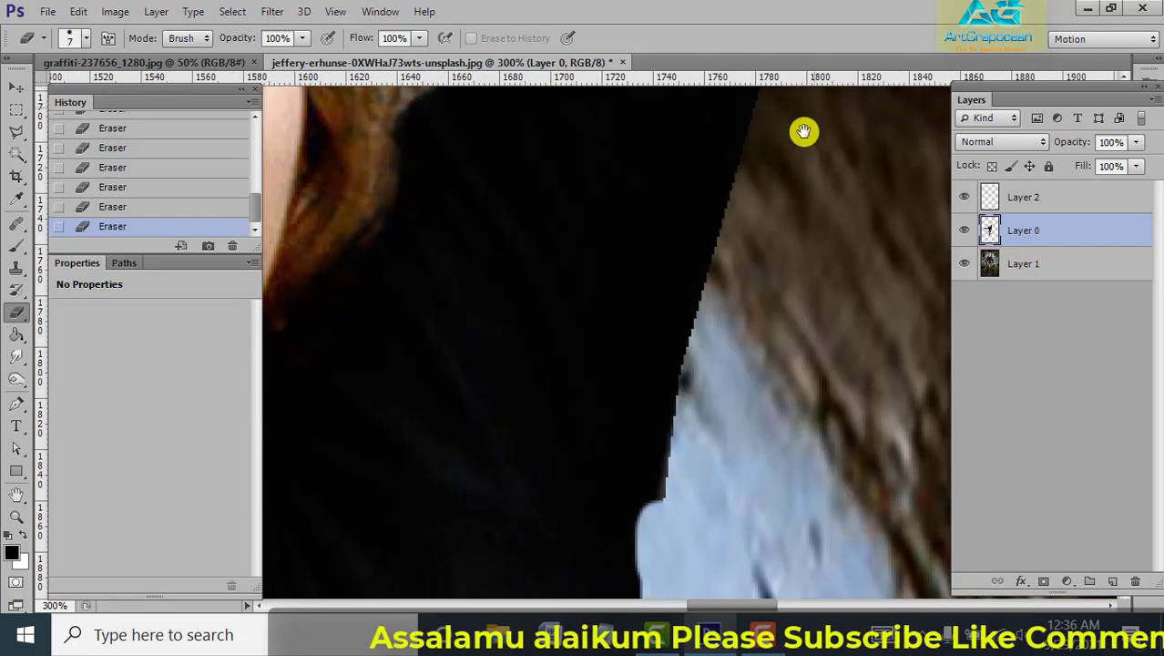
pyautogui.moveTo(756, 264); pyautogui.dragTo(666, 455)
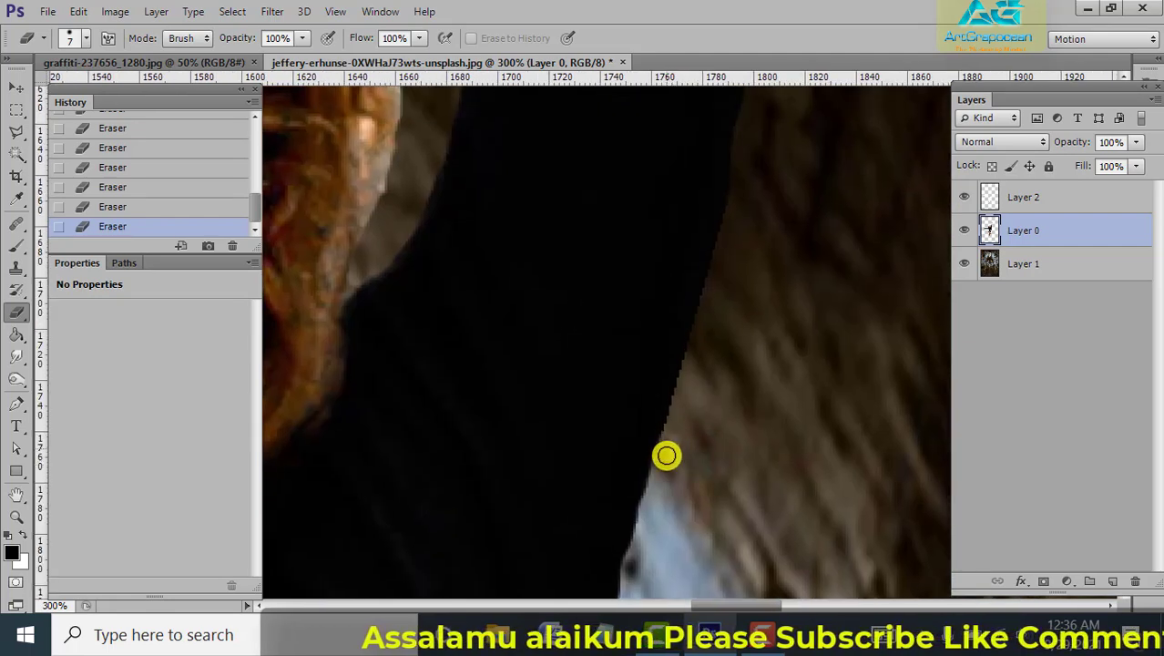
pyautogui.moveTo(647, 511); pyautogui.dragTo(615, 545)
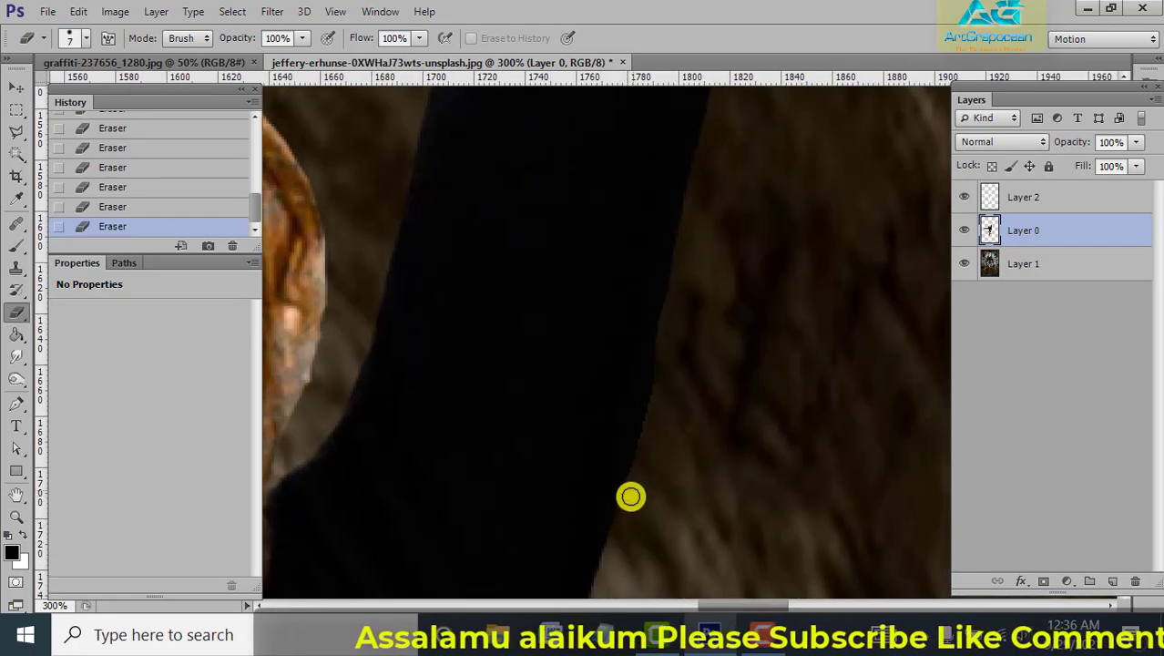
pyautogui.moveTo(717, 428); pyautogui.dragTo(709, 221)
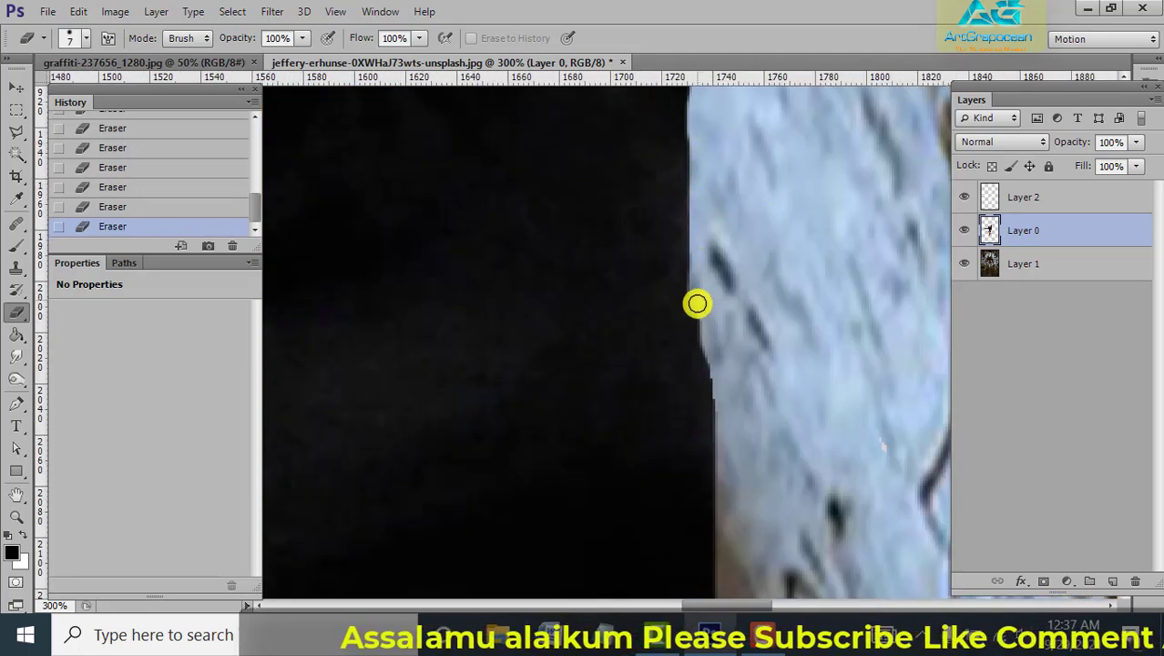
pyautogui.scroll(-3, 696, 304)
pyautogui.scroll(-2, 860, 292)
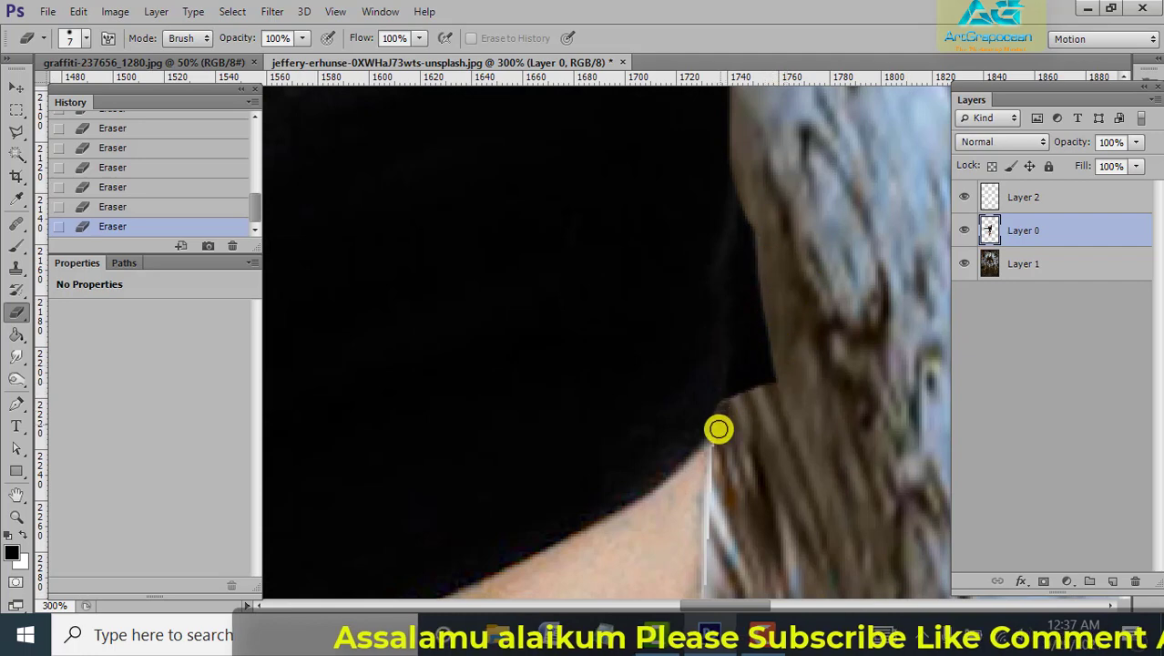
pyautogui.moveTo(717, 429); pyautogui.dragTo(712, 234)
pyautogui.scroll(-3, 719, 255)
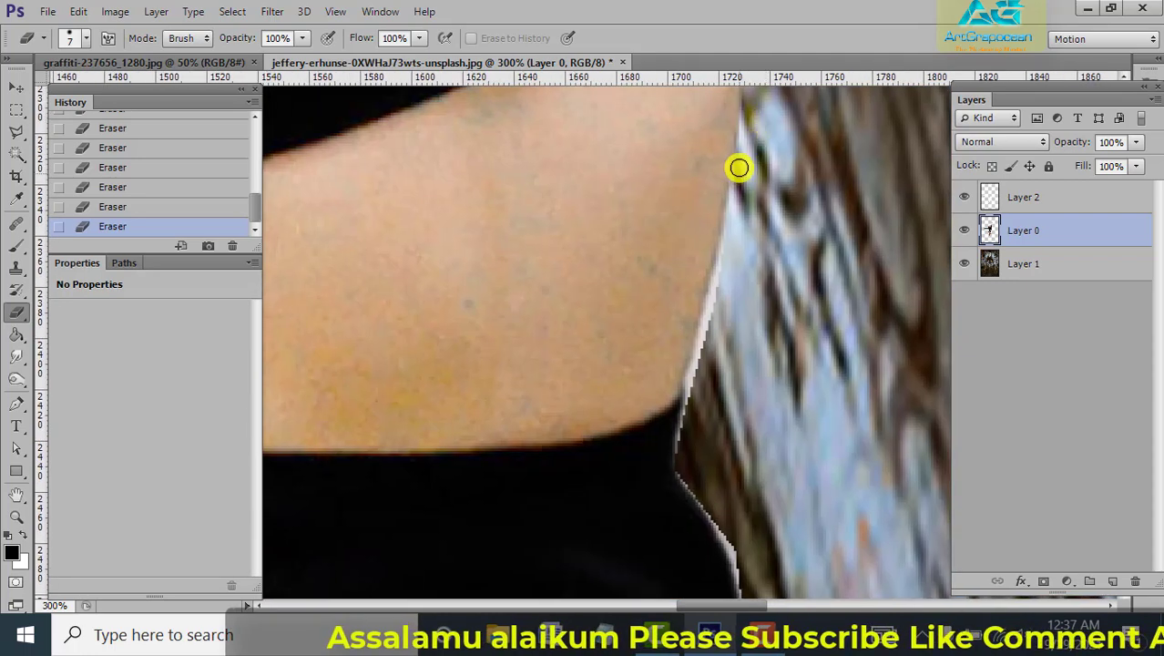
pyautogui.scroll(-3, 729, 255)
pyautogui.moveTo(691, 184); pyautogui.dragTo(735, 424)
pyautogui.scroll(-3, 746, 328)
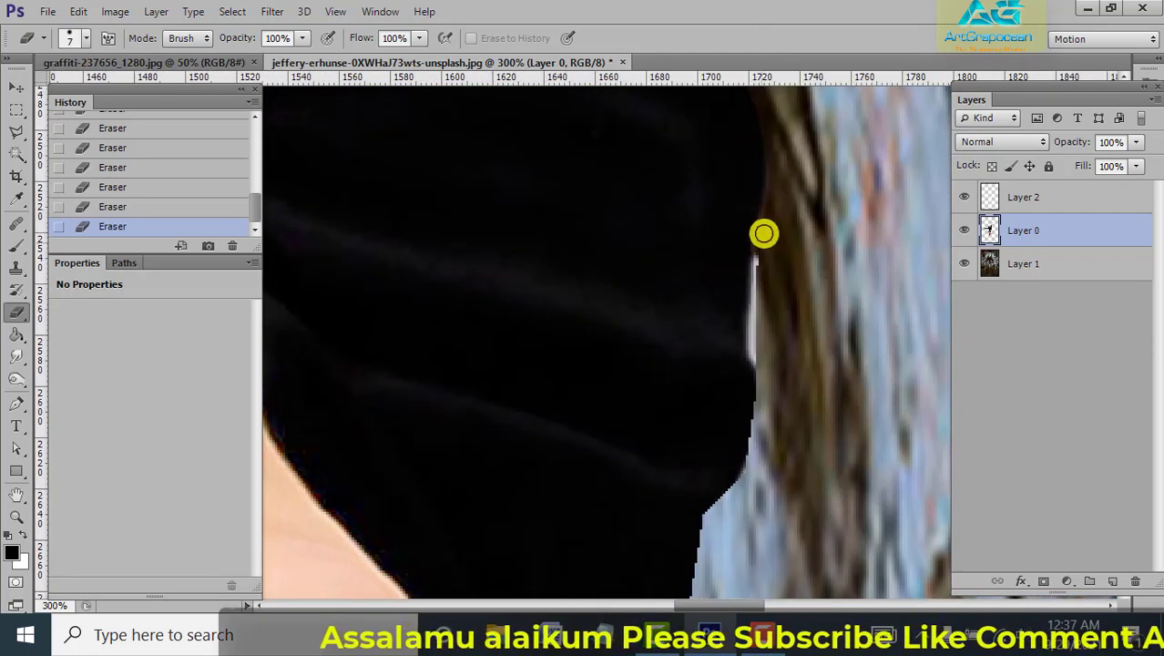
pyautogui.scroll(-1, 769, 228)
pyautogui.scroll(-2, 776, 223)
pyautogui.moveTo(691, 559); pyautogui.dragTo(754, 57)
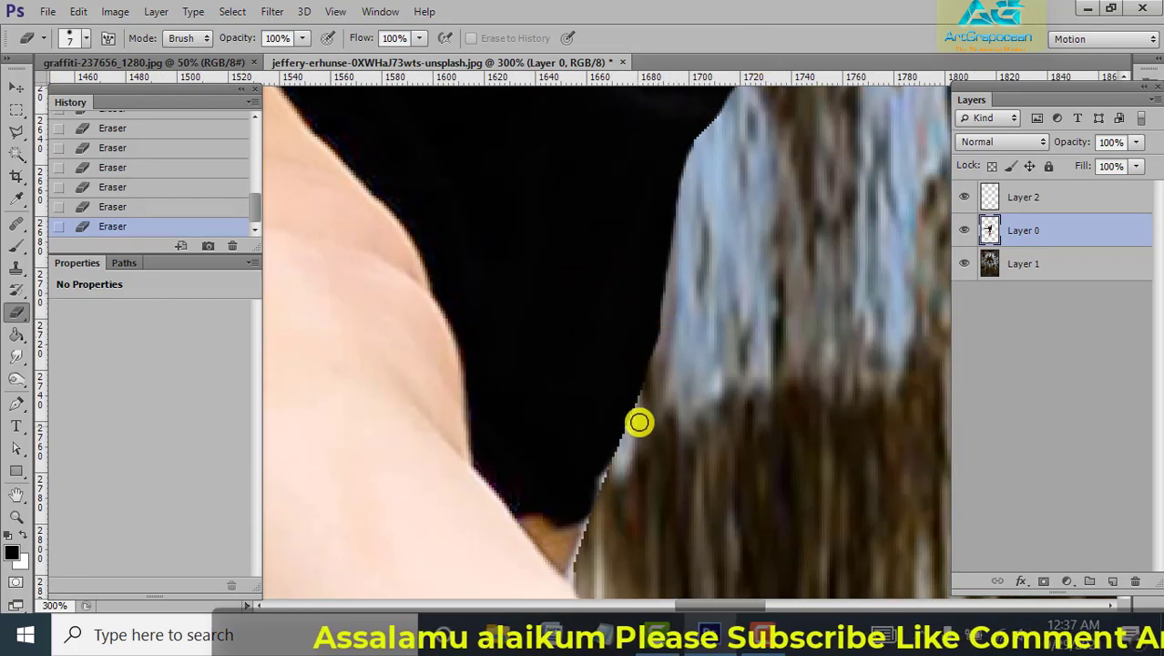
pyautogui.moveTo(638, 422)
pyautogui.mouseDown()
pyautogui.moveTo(624, 224)
pyautogui.moveTo(725, 210)
pyautogui.mouseUp()
pyautogui.scroll(-3, 674, 410)
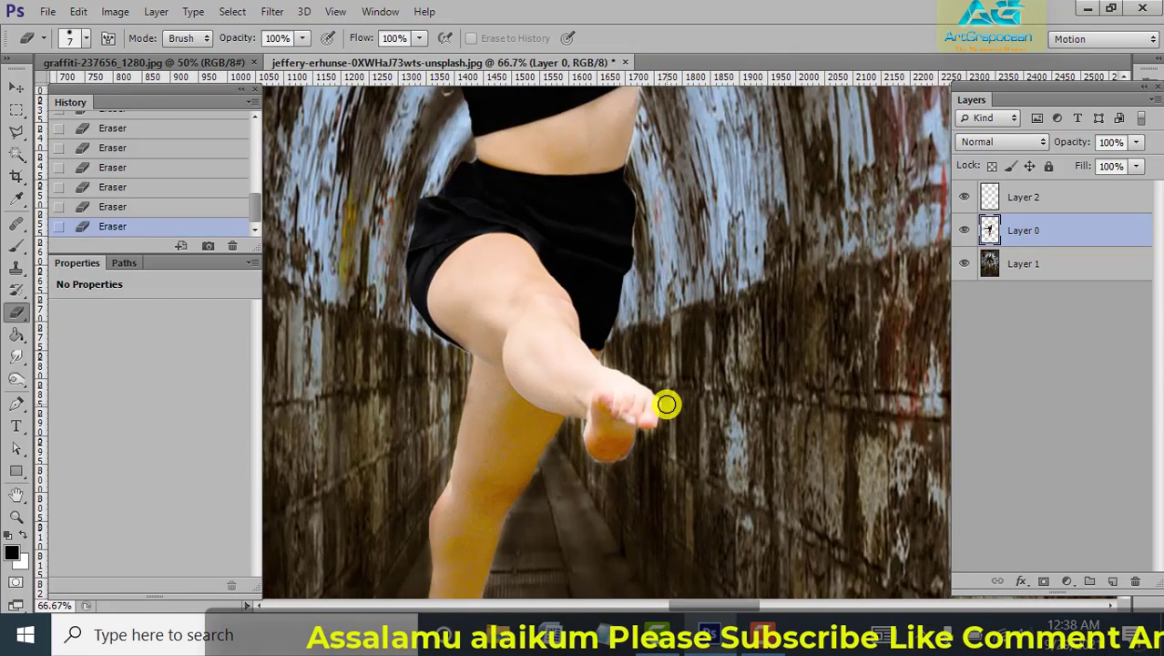
pyautogui.scroll(-5, 666, 404)
# Brush a Quick Selection over the dancer's body
pyautogui.scroll(-1, 666, 404)
pyautogui.press('w')
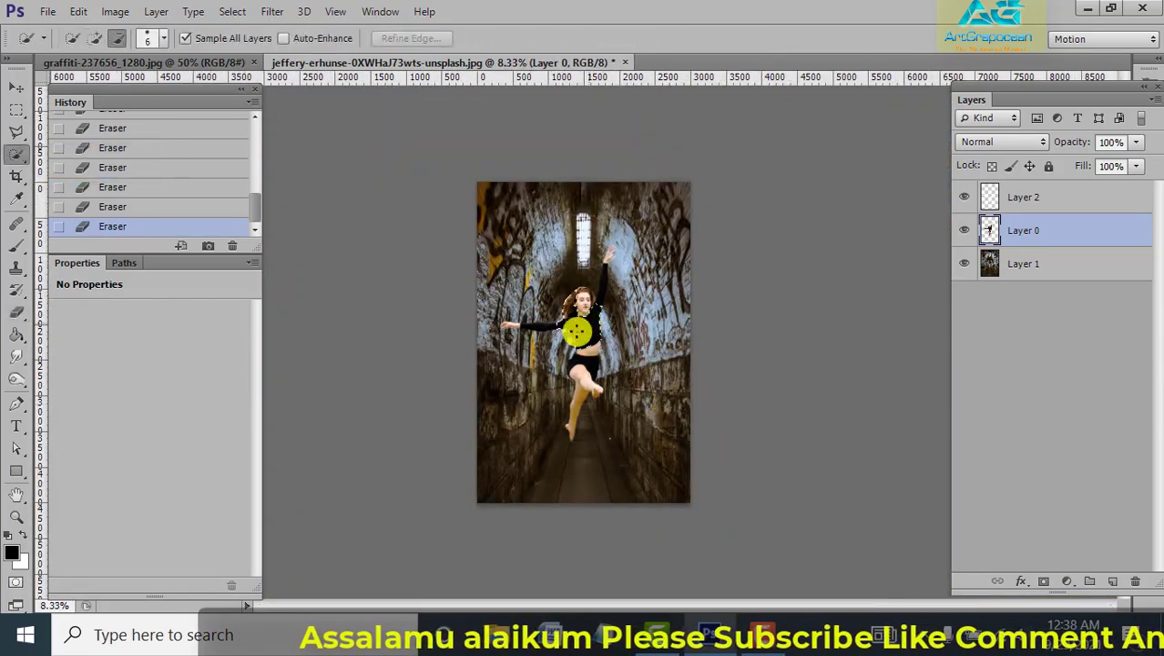
pyautogui.moveTo(596, 309); pyautogui.dragTo(592, 400)
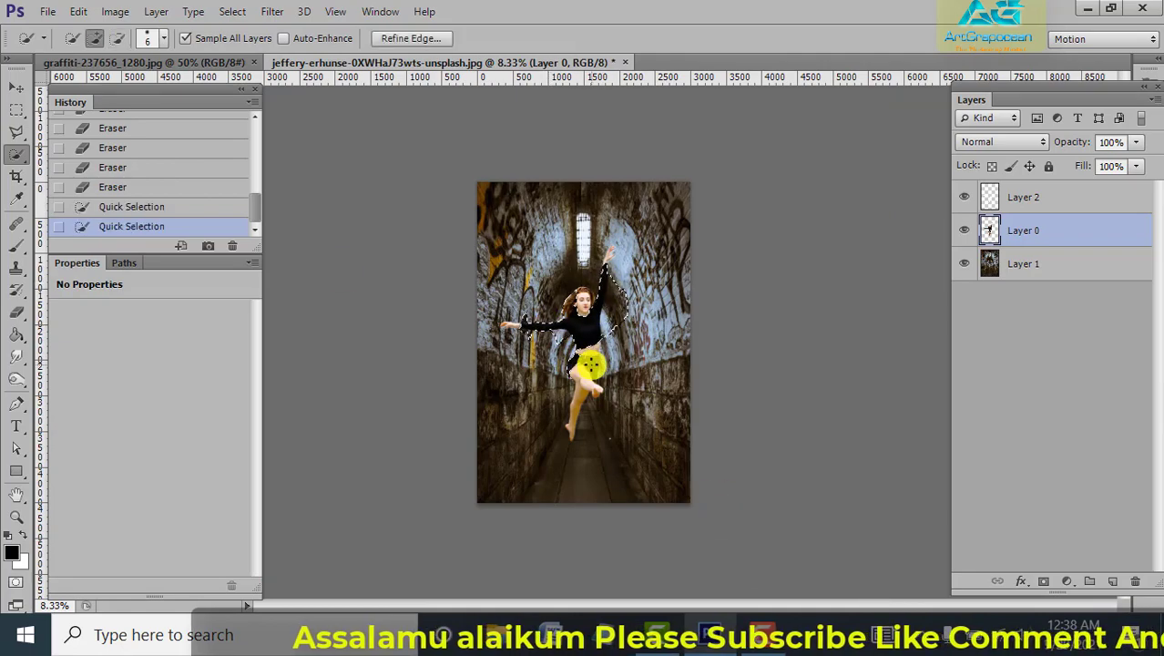
pyautogui.click(590, 365)
# Subtract the wall beside the torso and waist from the selection, undoing the accidental select-all
pyautogui.press('alt')
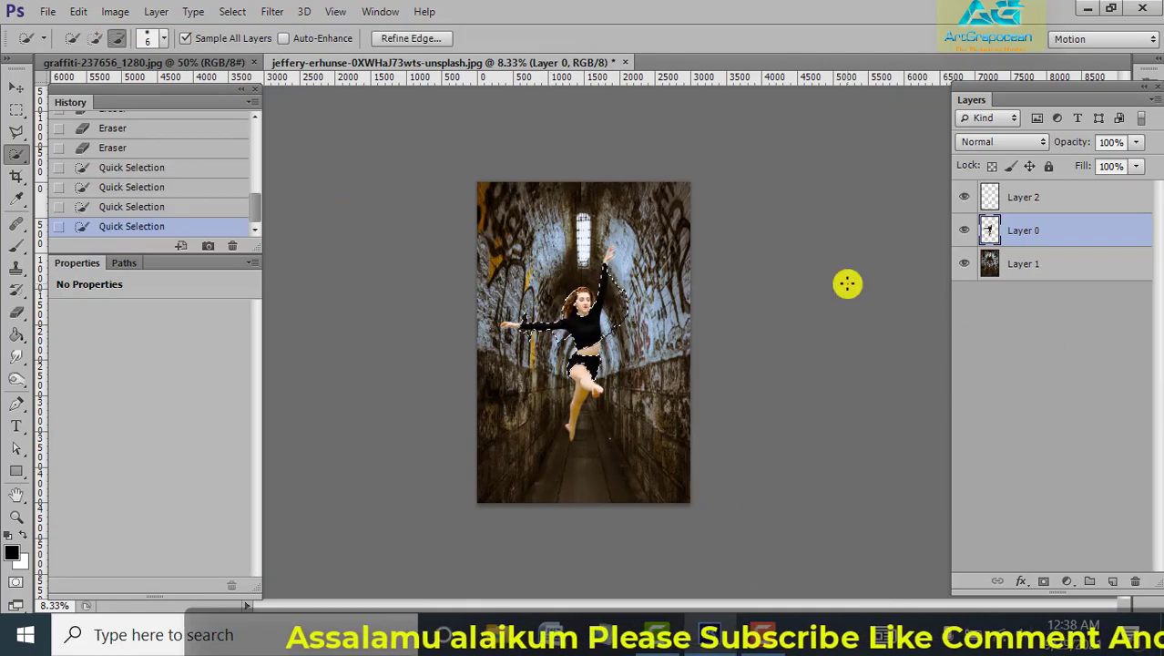
pyautogui.hotkey('ctrl', '+')
pyautogui.hotkey('ctrl', '+')
pyautogui.hotkey('ctrl', '+')
pyautogui.hotkey('ctrl', '+')
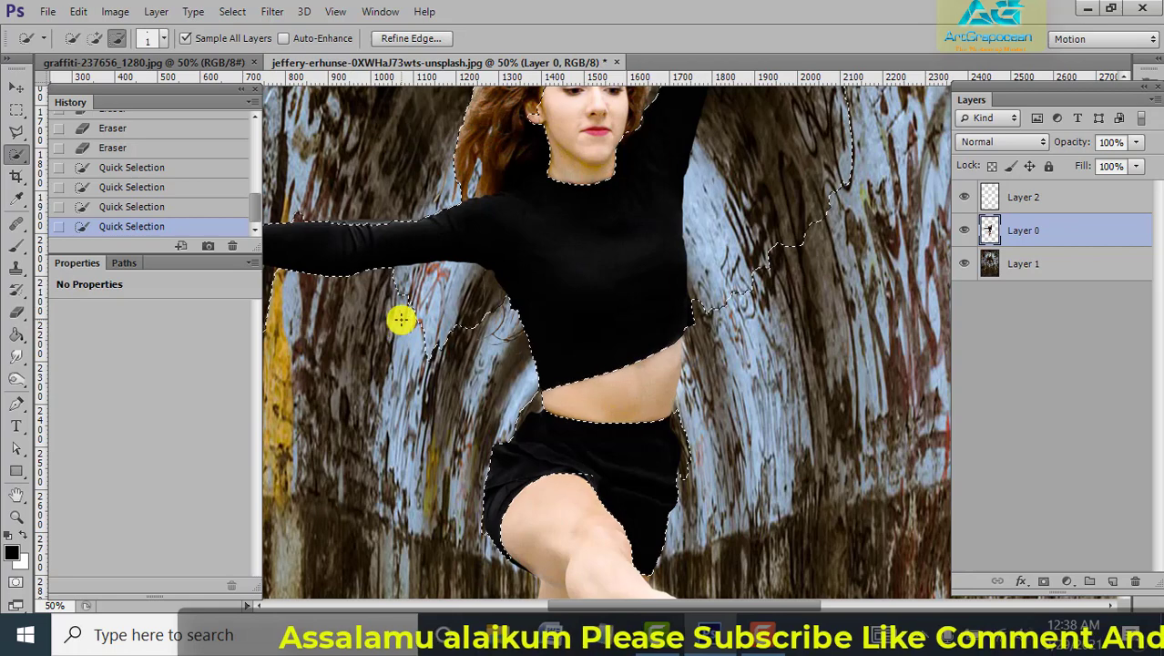
pyautogui.click(468, 278)
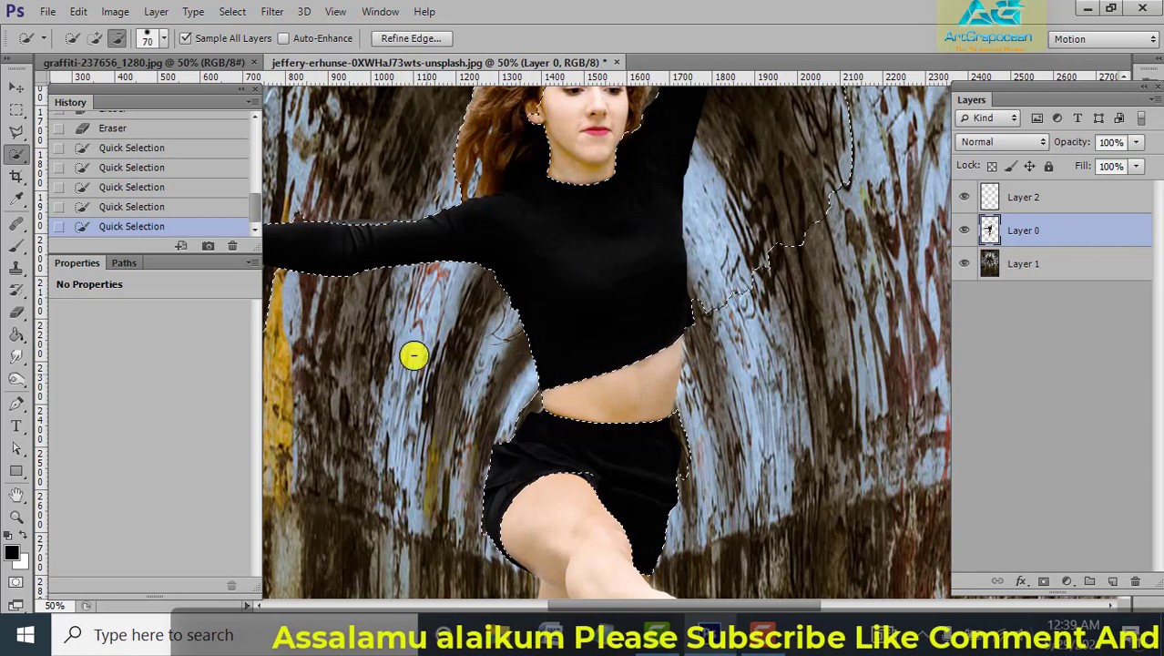
pyautogui.click(523, 398)
pyautogui.hotkey('ctrl', '-')
pyautogui.hotkey('ctrl', '-')
pyautogui.hotkey('ctrl', '-')
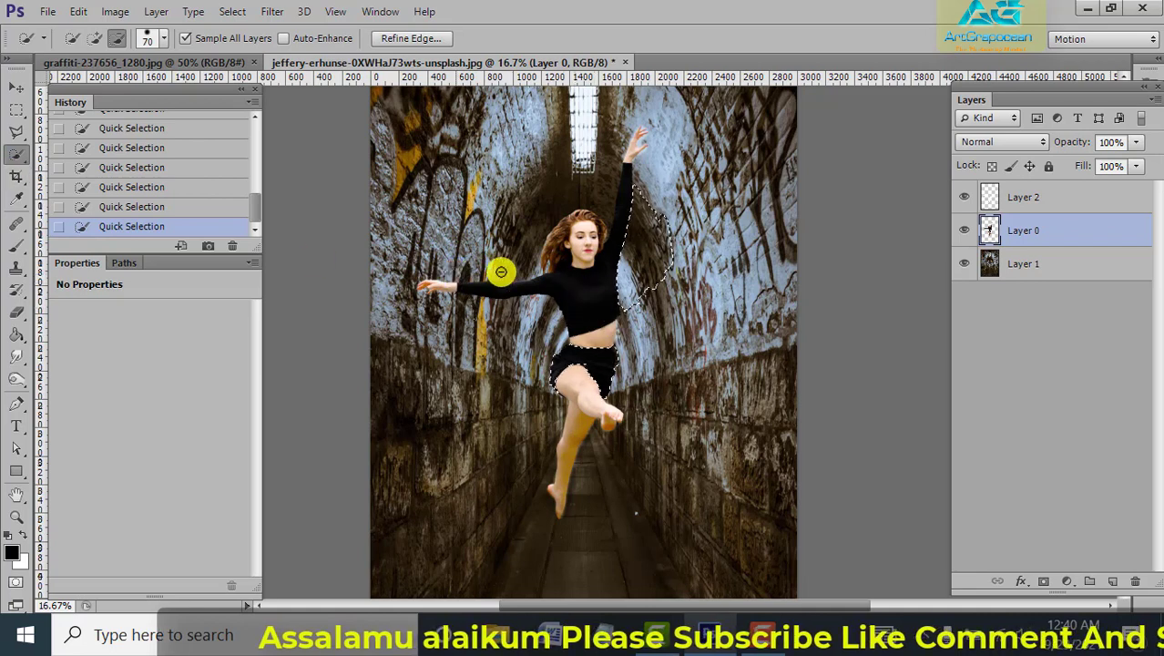
pyautogui.press('alt')
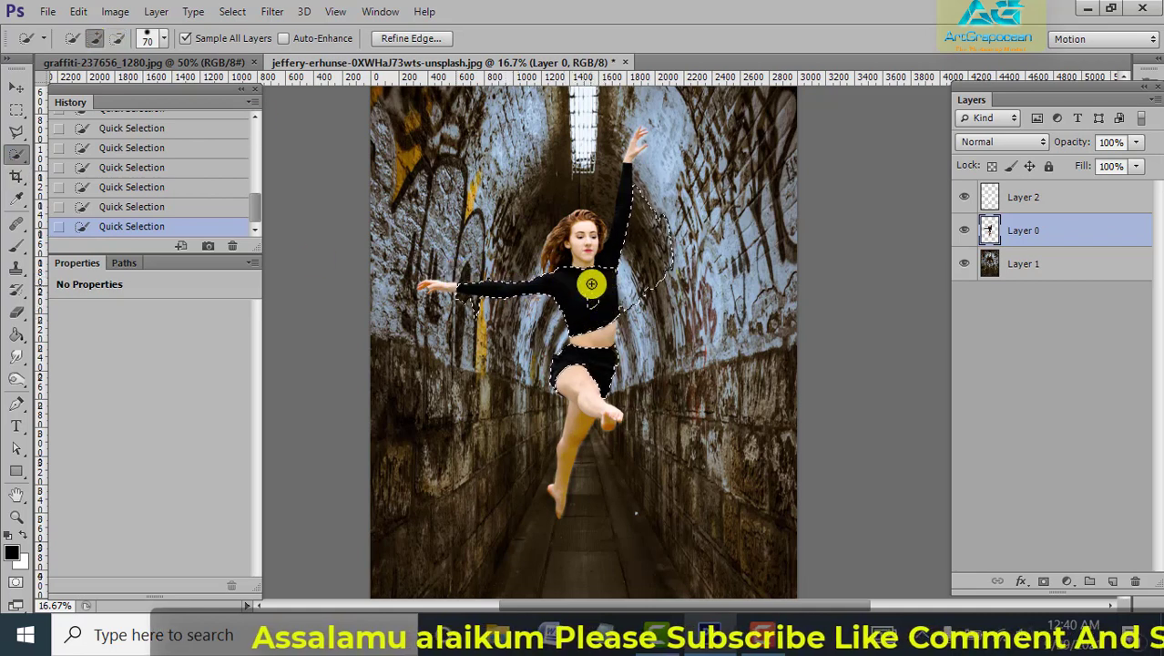
pyautogui.press('alt')
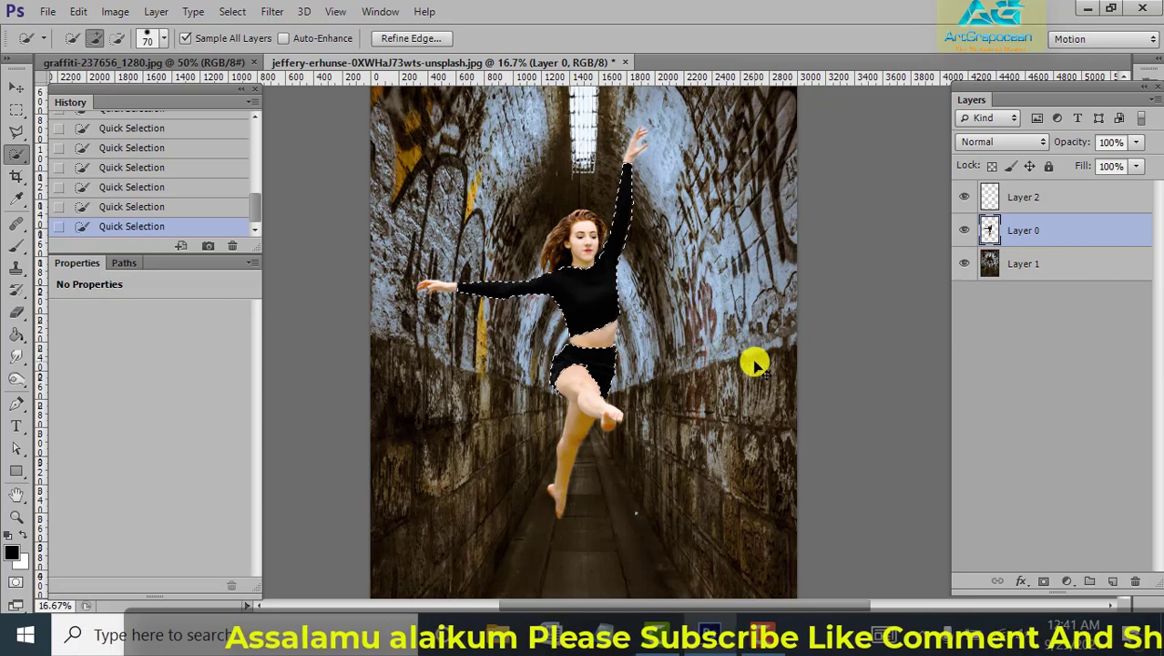
pyautogui.hotkey('ctrl', 'a')
pyautogui.click(232, 246)
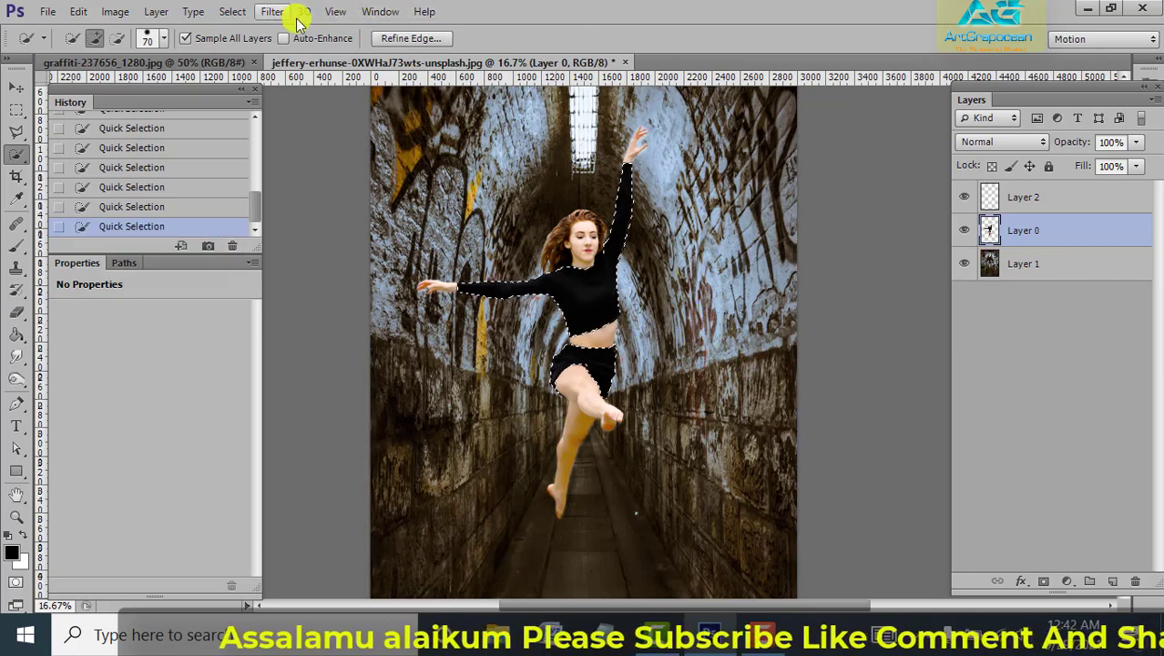
# Add a colourised Hue/Saturation layer on the dancer: Hue 0, Saturation 100, Lightness +9
pyautogui.click(1066, 581)
pyautogui.click(1016, 352)
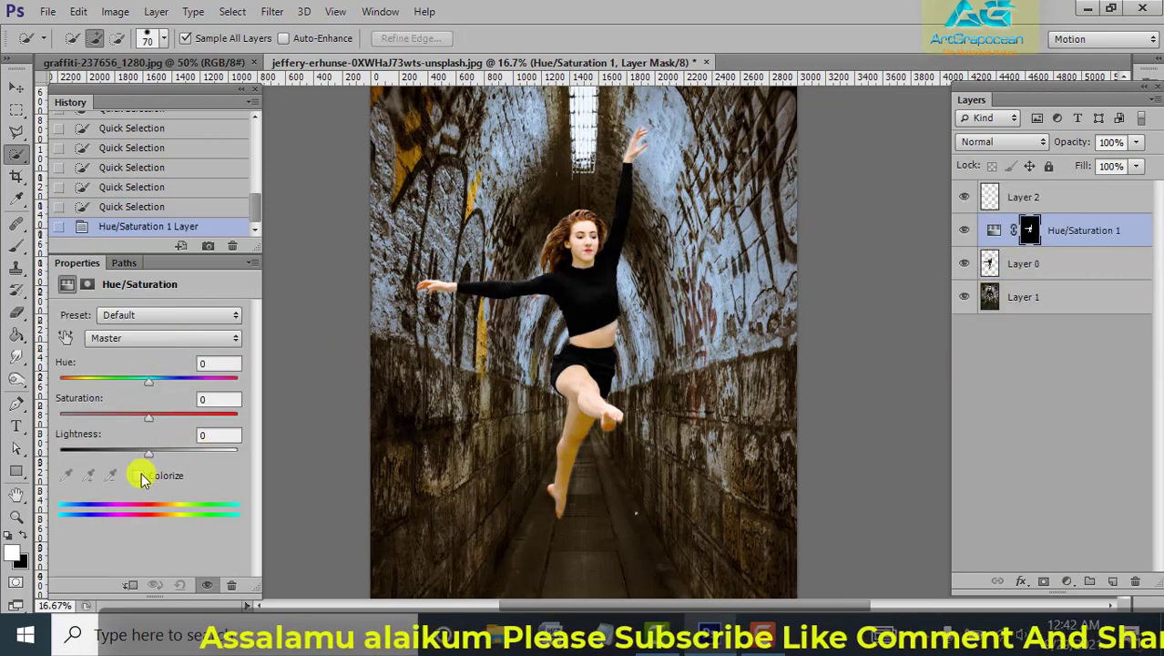
pyautogui.click(141, 477)
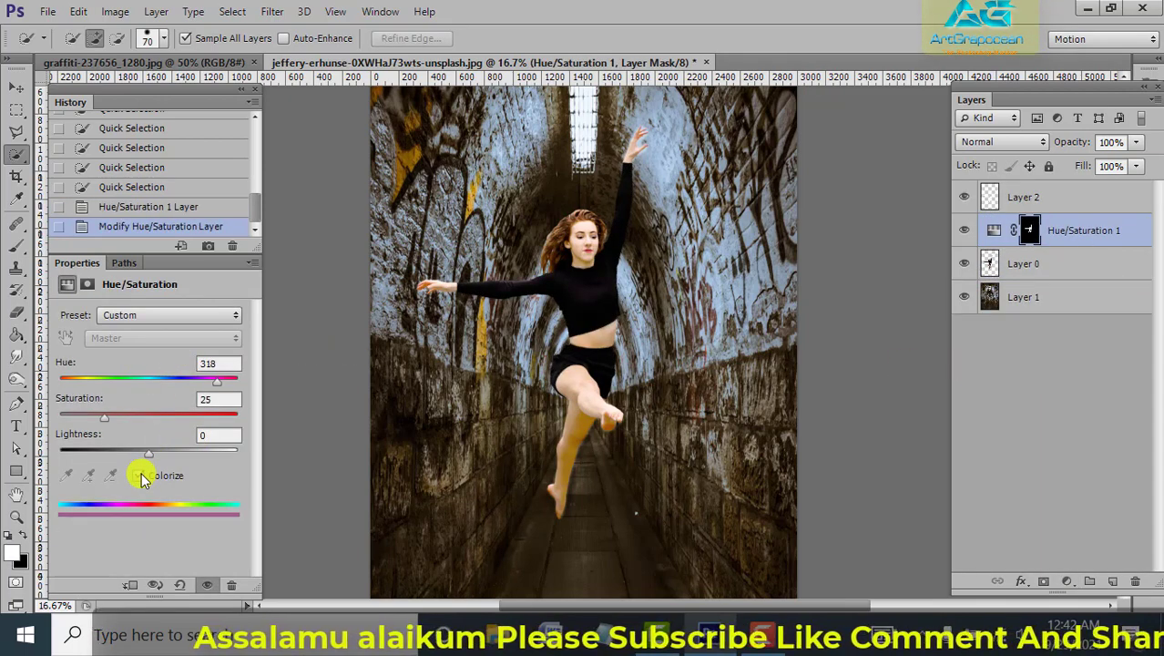
pyautogui.moveTo(216, 382); pyautogui.dragTo(56, 380)
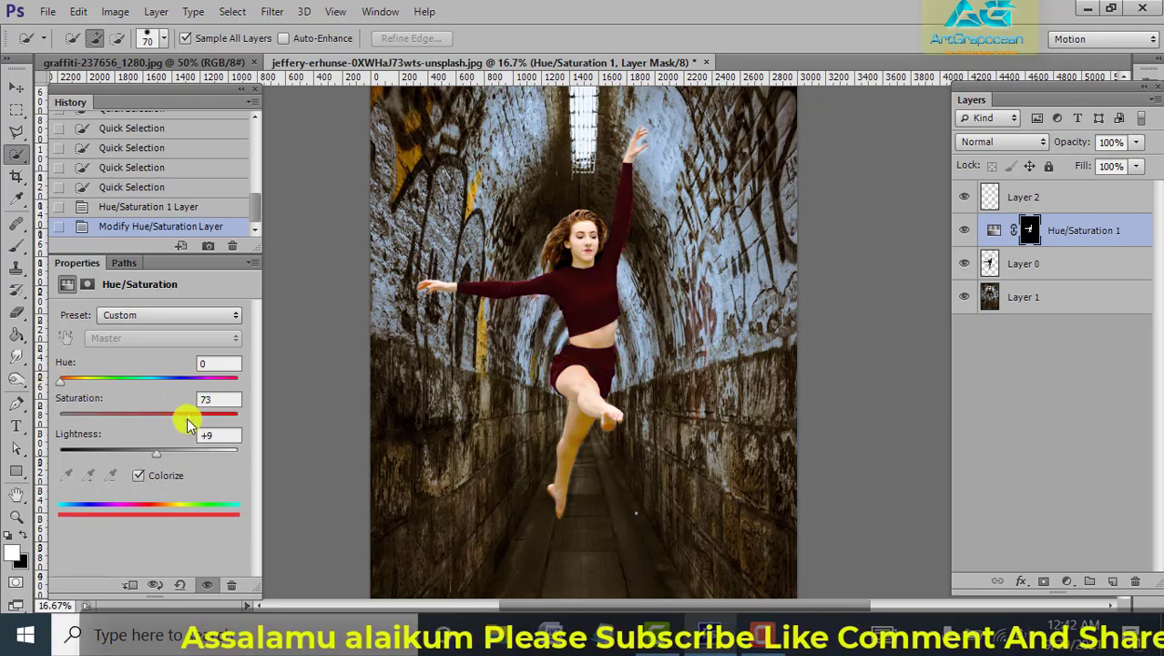
pyautogui.moveTo(187, 417); pyautogui.dragTo(208, 426)
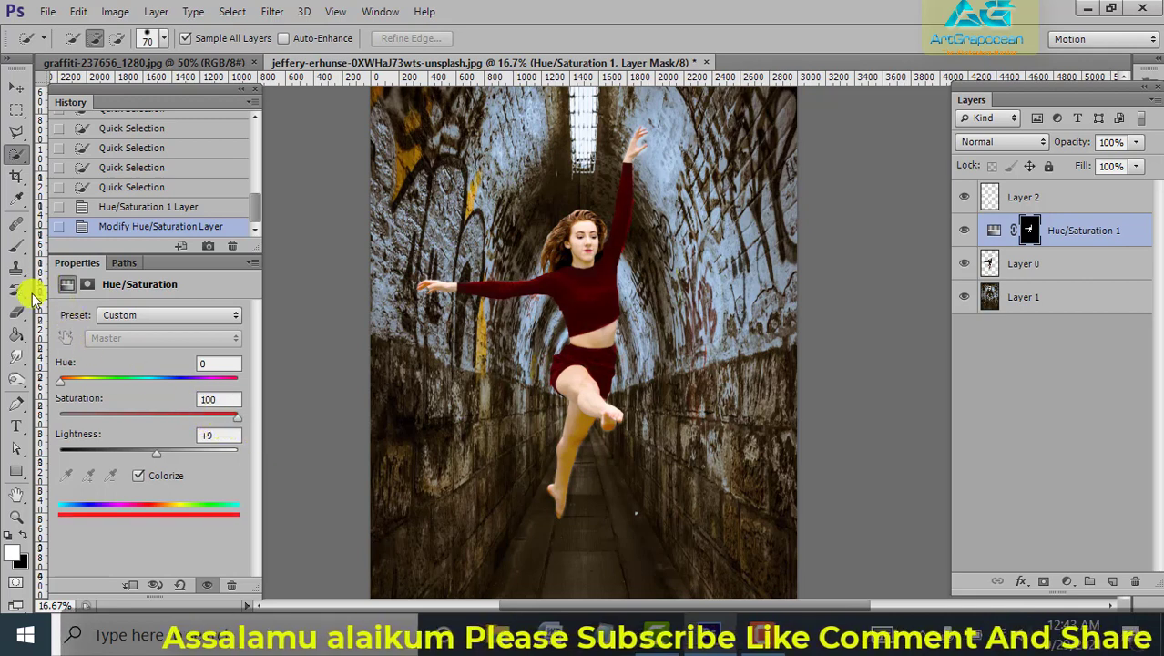
pyautogui.click(19, 314)
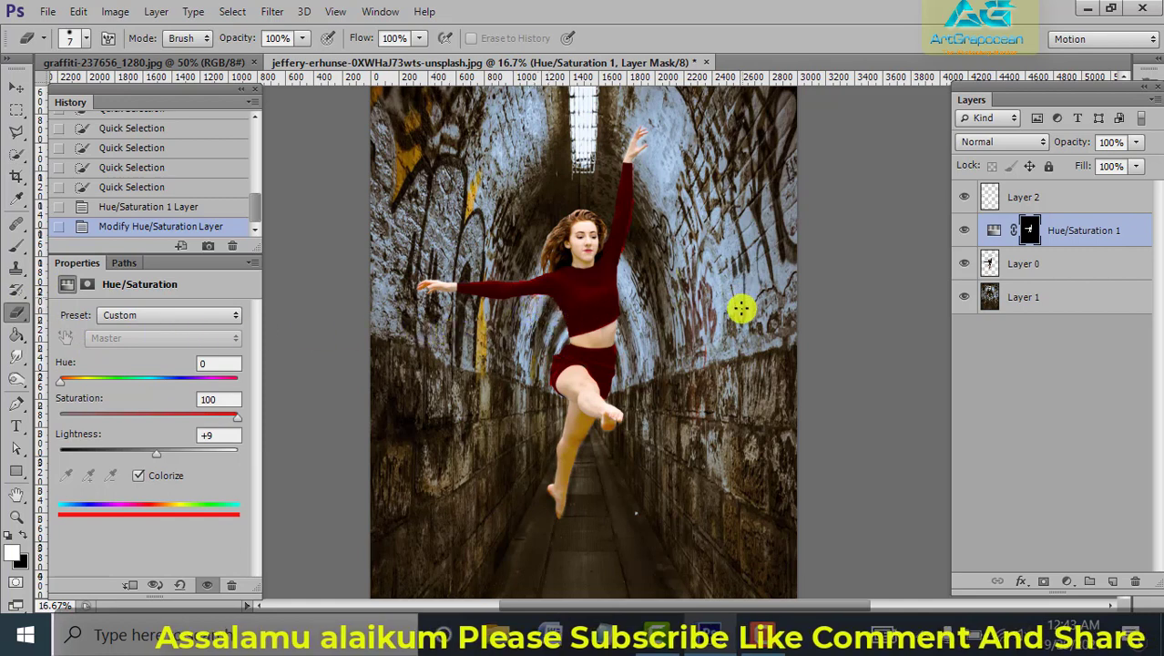
# Choose the Eraser with an enlarged brush for the Hue/Saturation 1 mask
pyautogui.press('p')
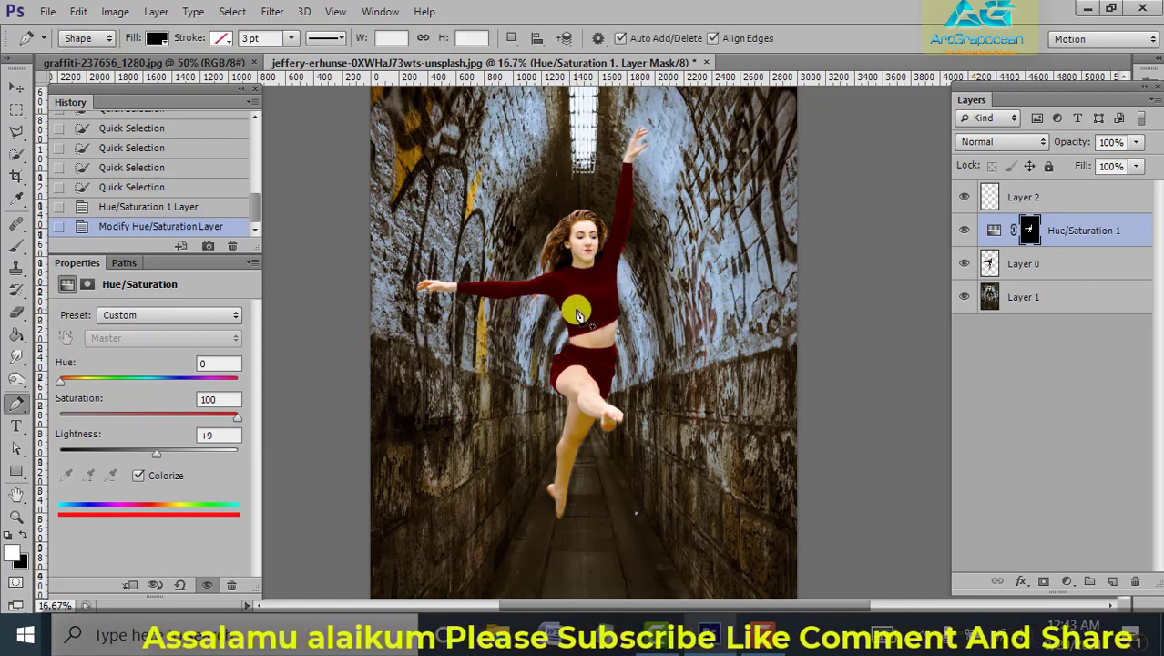
pyautogui.click(19, 248)
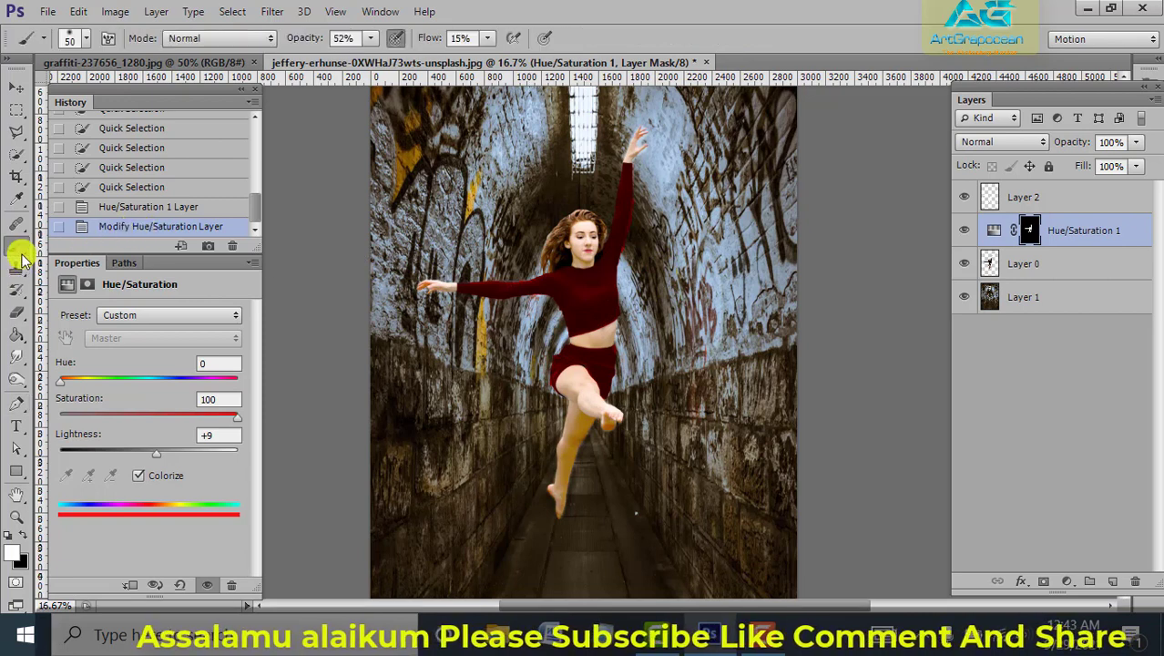
pyautogui.click(16, 311)
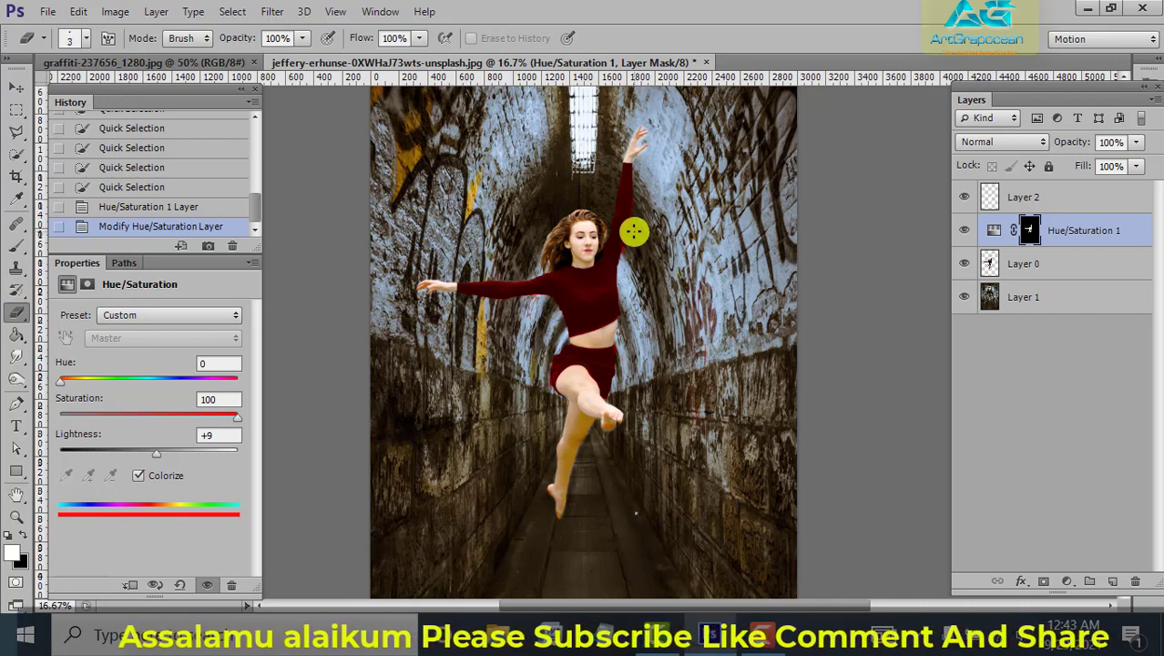
pyautogui.press('p')
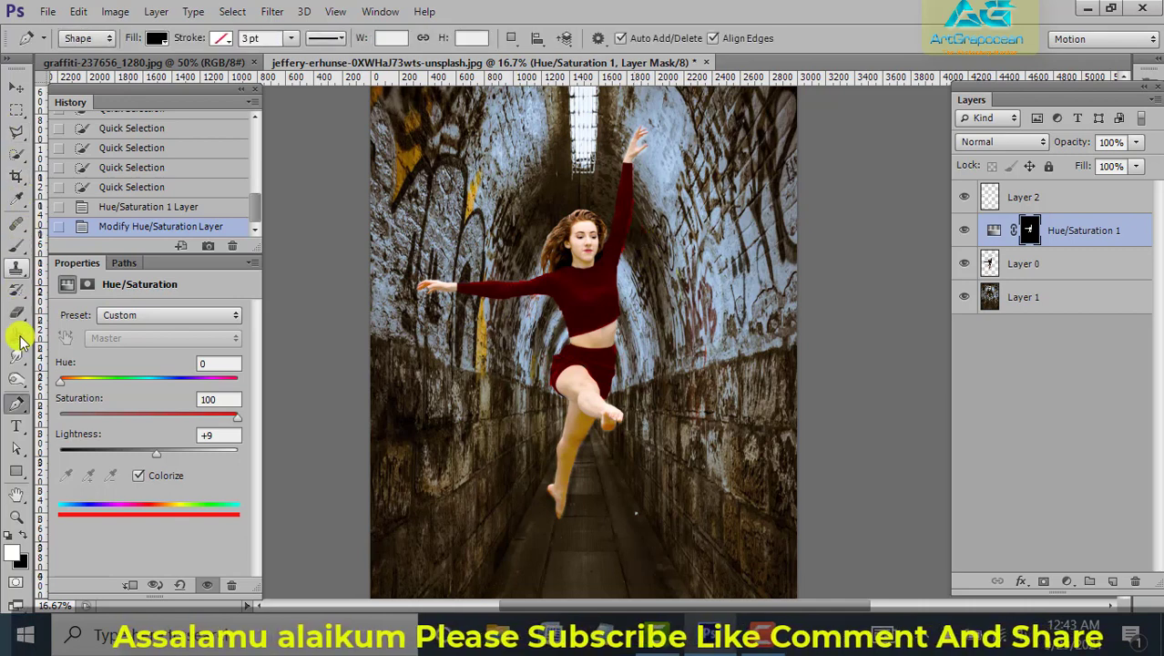
pyautogui.click(20, 313)
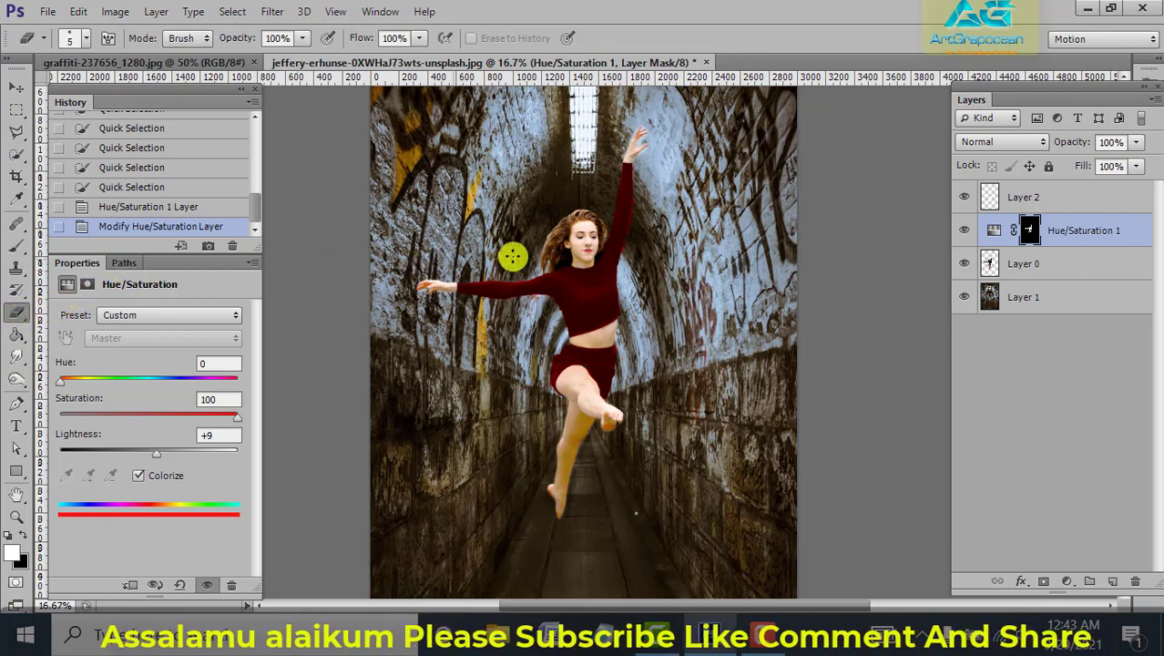
pyautogui.press(']')
pyautogui.press(']')
pyautogui.press(']')
# Erase the red tint's mask along the raised arm and torso edges
pyautogui.moveTo(654, 255); pyautogui.dragTo(648, 207)
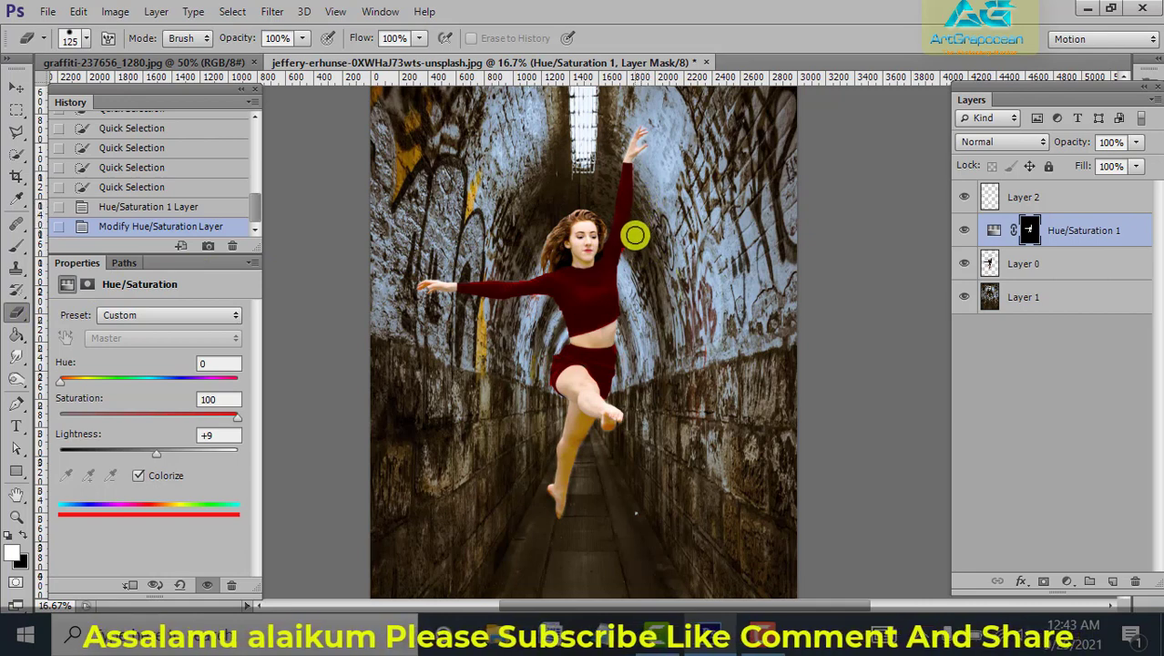
pyautogui.moveTo(632, 245); pyautogui.dragTo(628, 259)
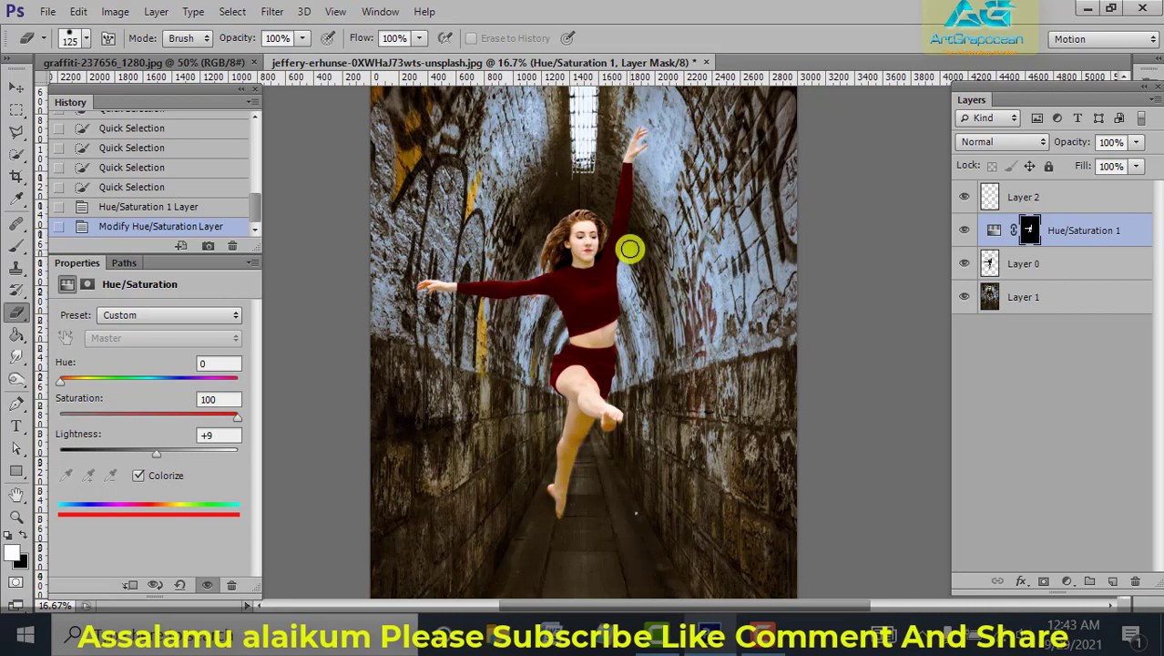
pyautogui.moveTo(520, 333); pyautogui.dragTo(537, 306)
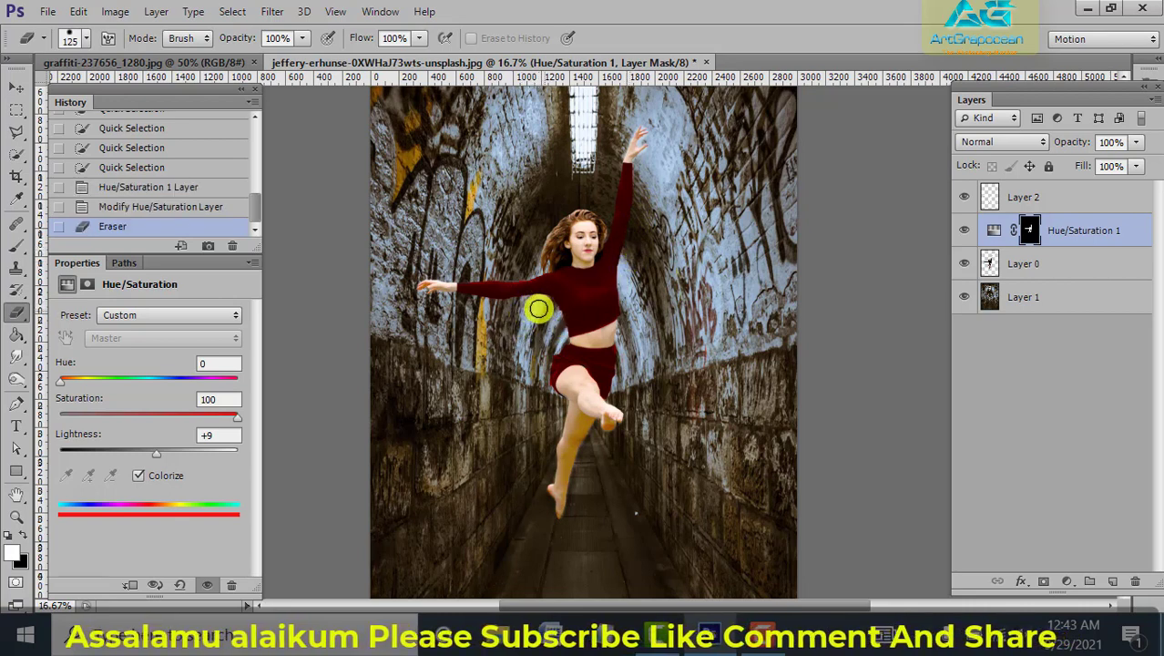
pyautogui.moveTo(532, 307); pyautogui.dragTo(507, 319)
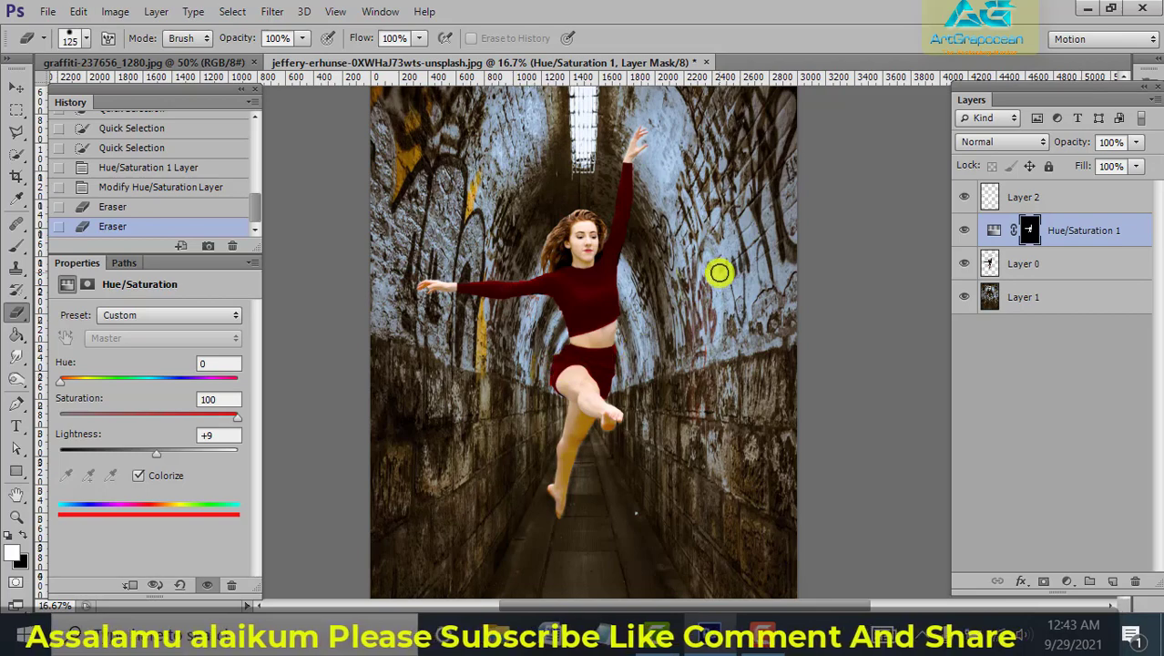
pyautogui.scroll(-2, 720, 272)
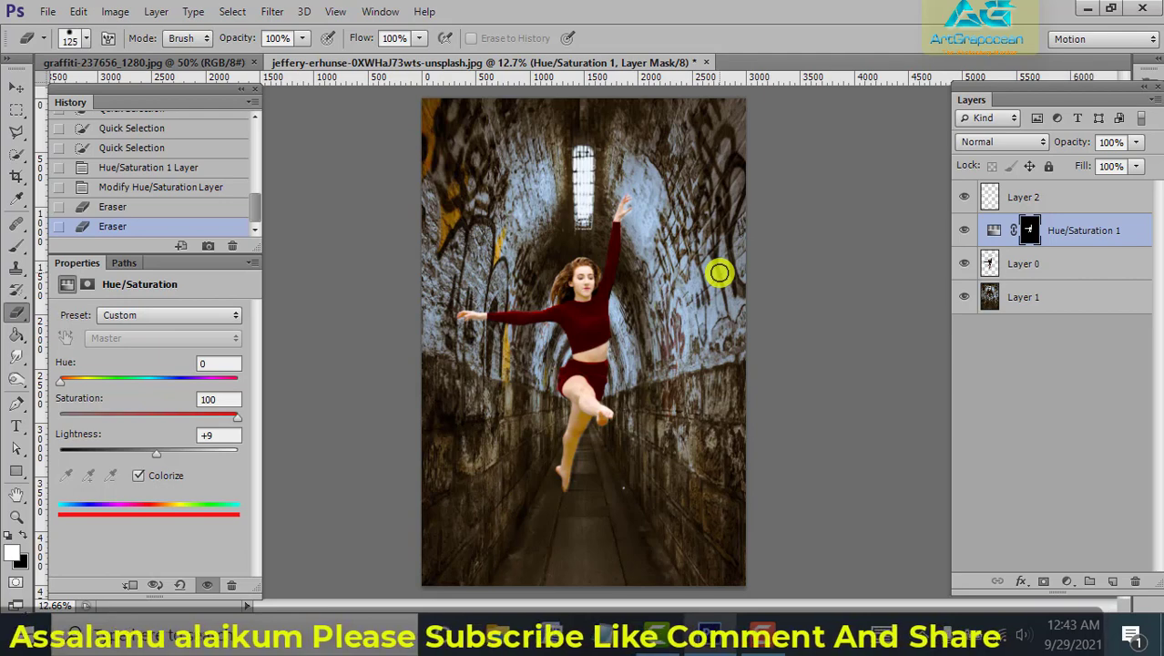
pyautogui.scroll(-1, 720, 272)
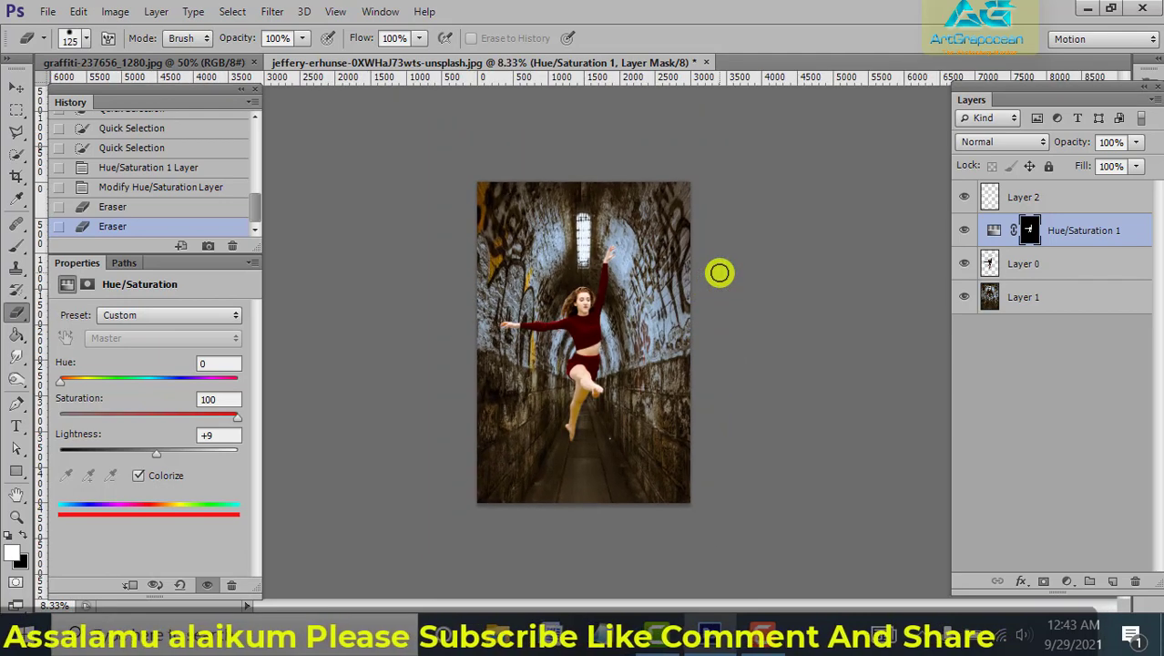
pyautogui.scroll(1, 720, 272)
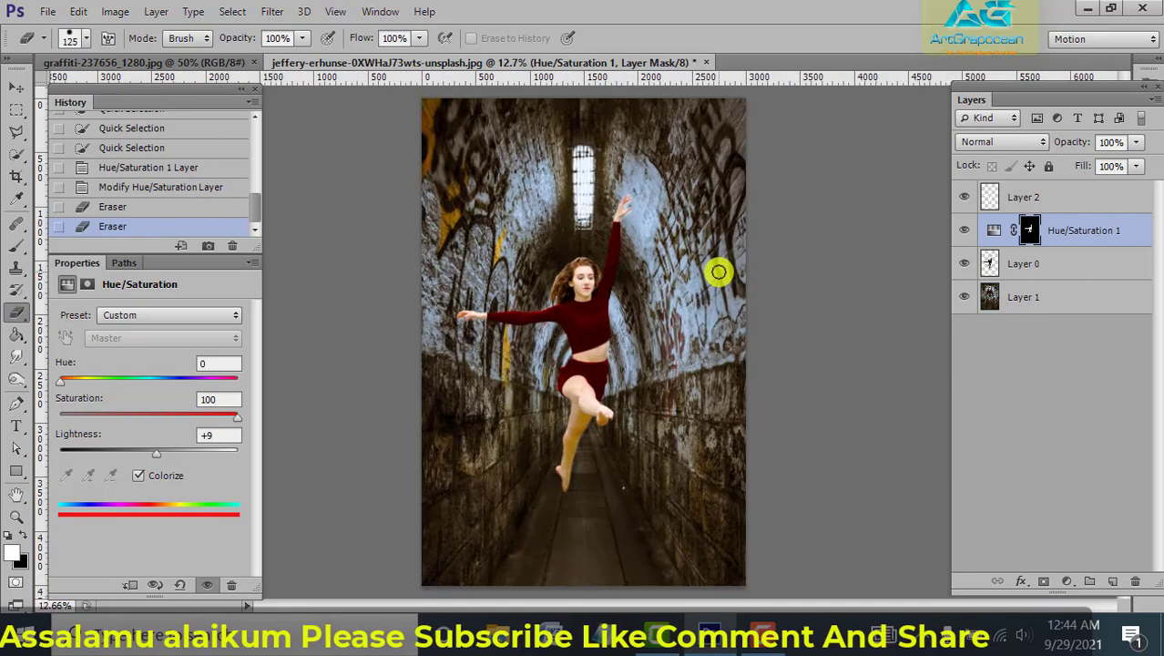
# Add a colourised Hue/Saturation layer above Layer 1: Hue 185, Saturation 67, Lightness +4
pyautogui.click(1024, 297)
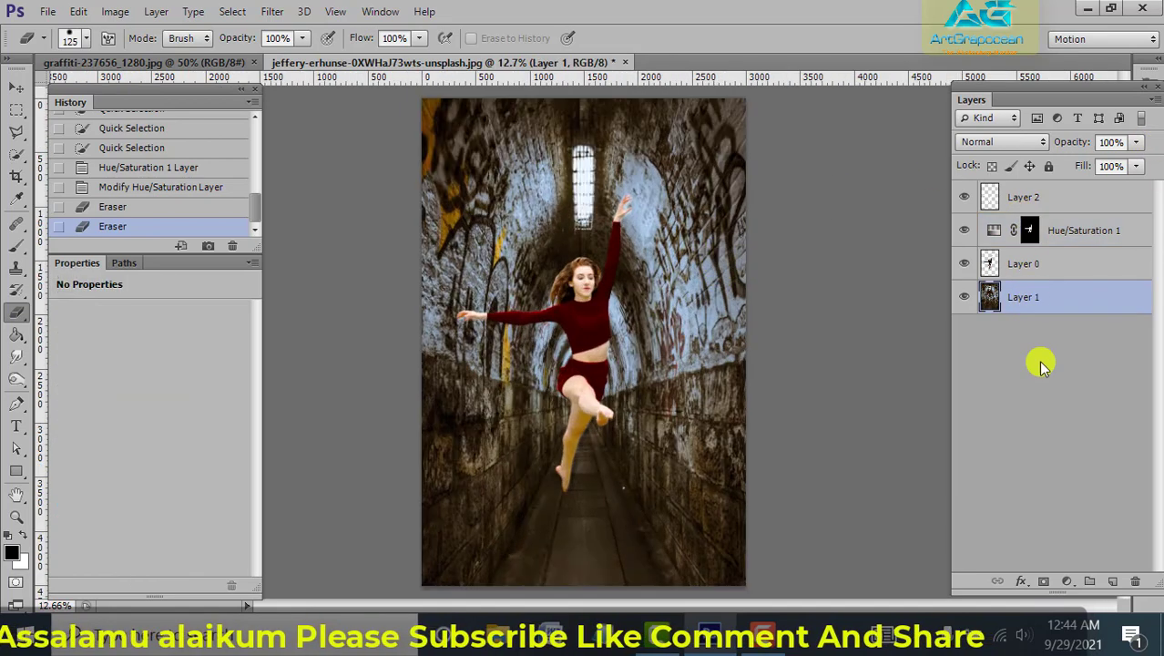
pyautogui.click(1067, 581)
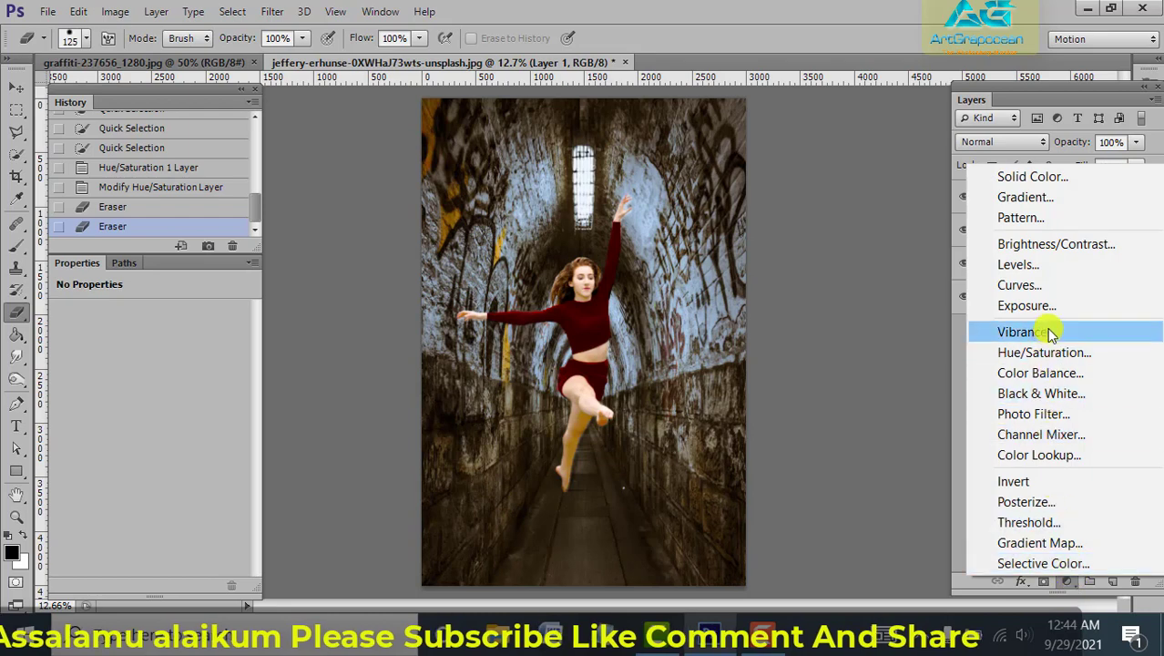
pyautogui.click(1048, 352)
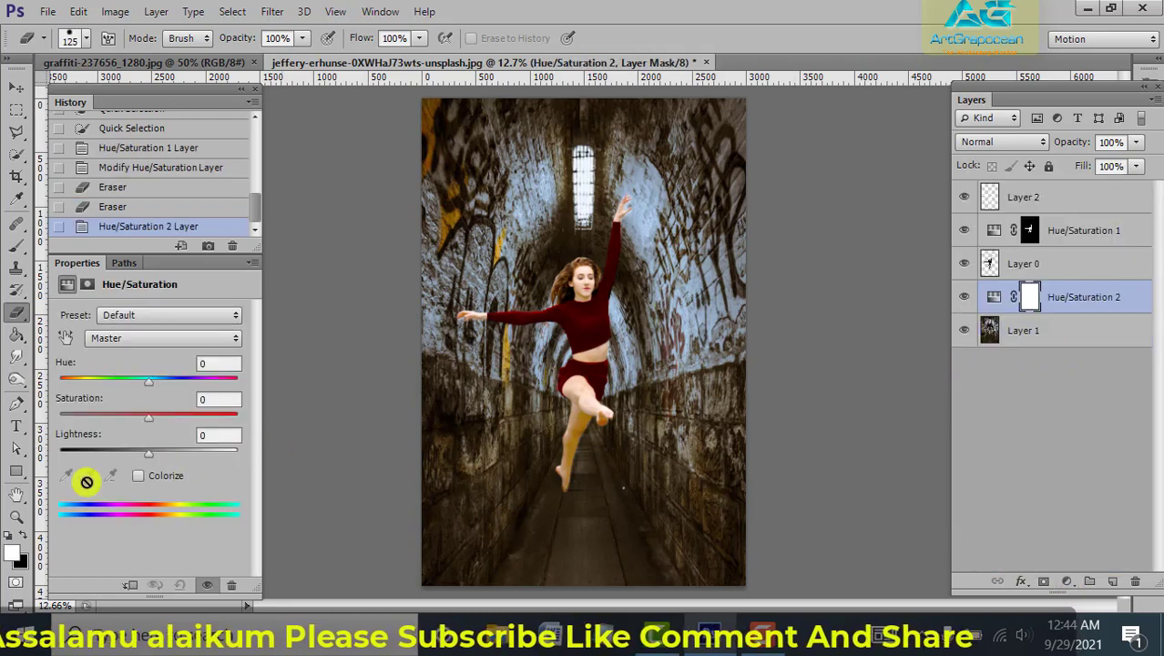
pyautogui.click(136, 475)
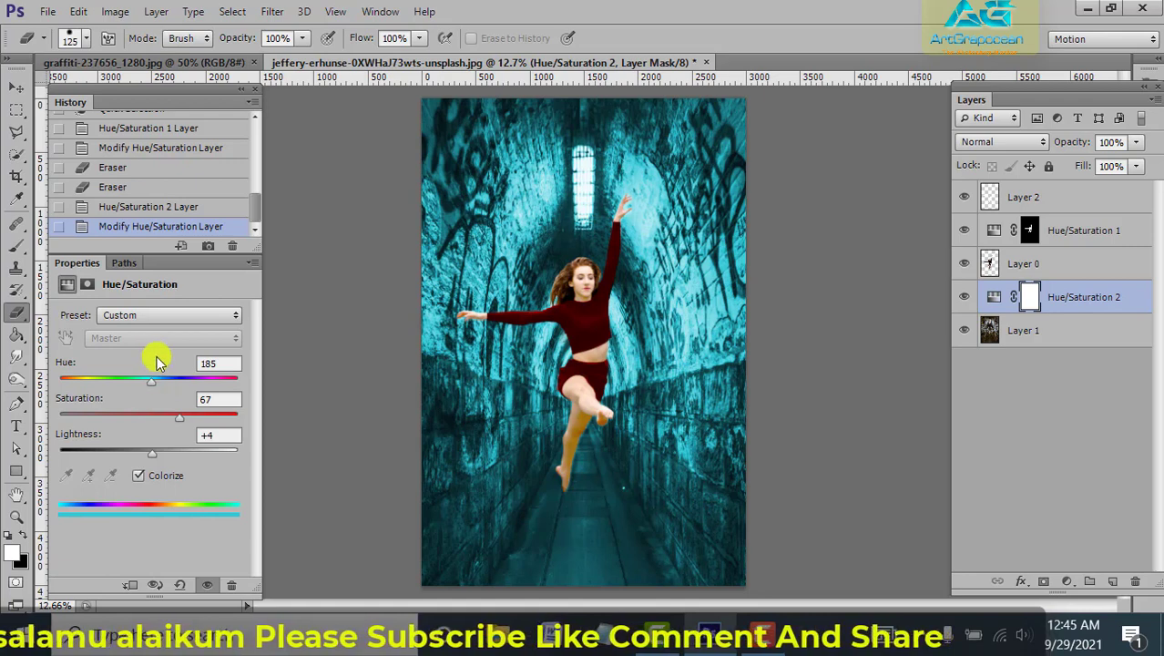
# Toggle the side panel between Paths and the dancer's layer
pyautogui.click(124, 263)
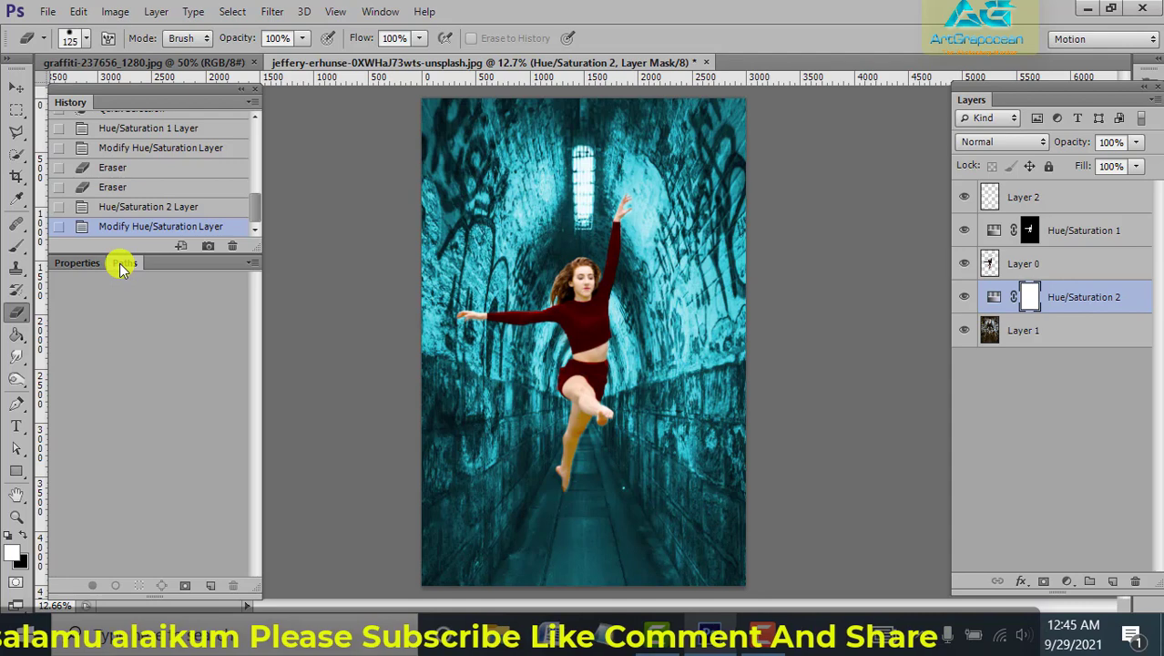
pyautogui.click(76, 263)
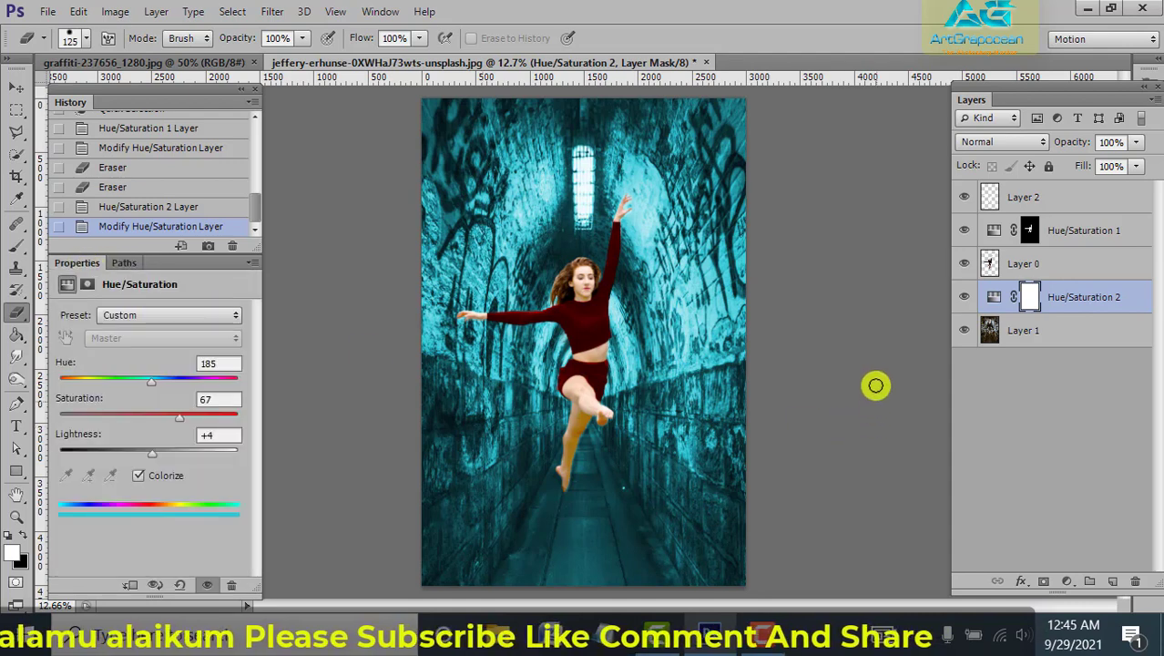
pyautogui.click(993, 263)
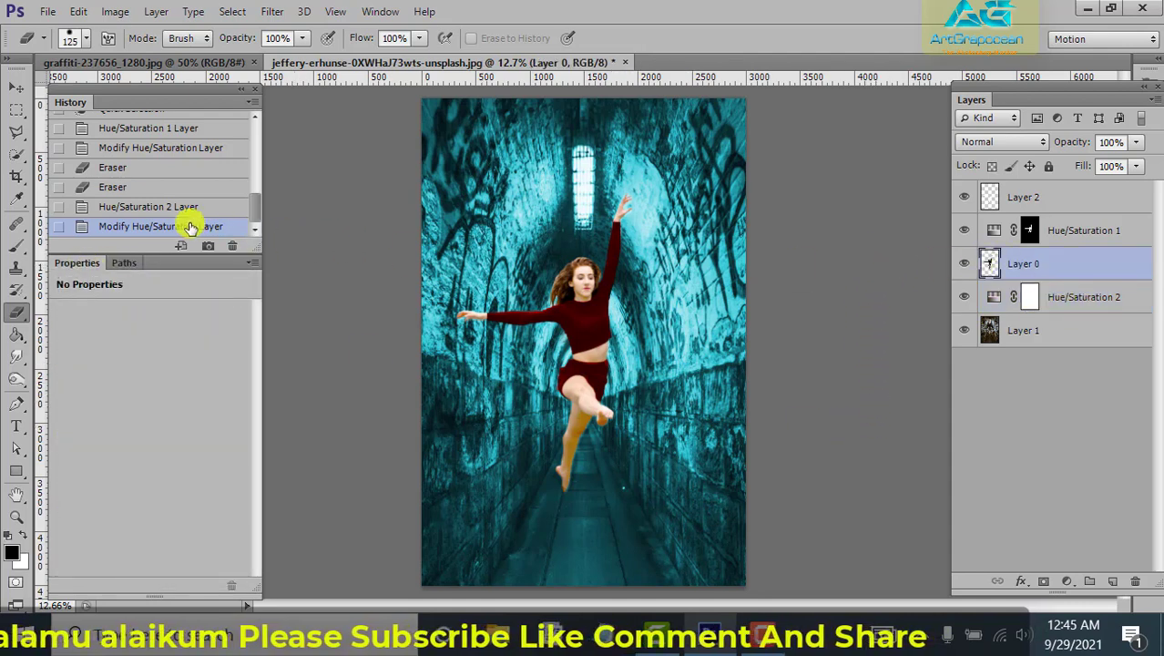
pyautogui.click(125, 263)
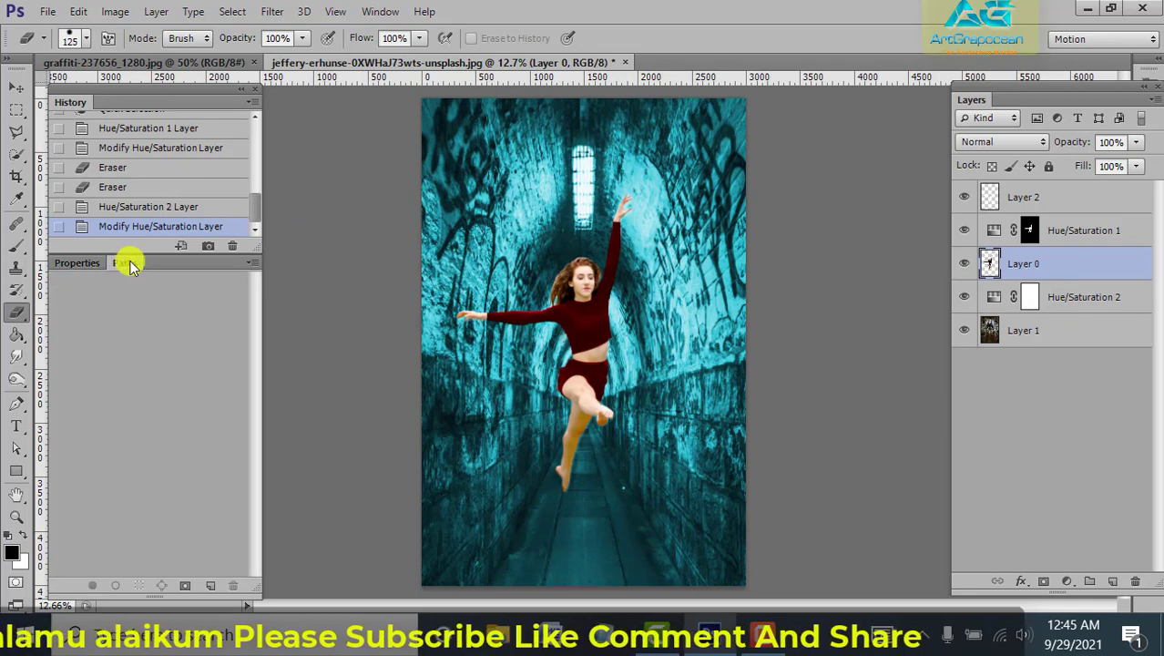
# Create a new 1920 × 1080 px document at 300 pixels/inch
pyautogui.click(241, 88)
pyautogui.click(45, 12)
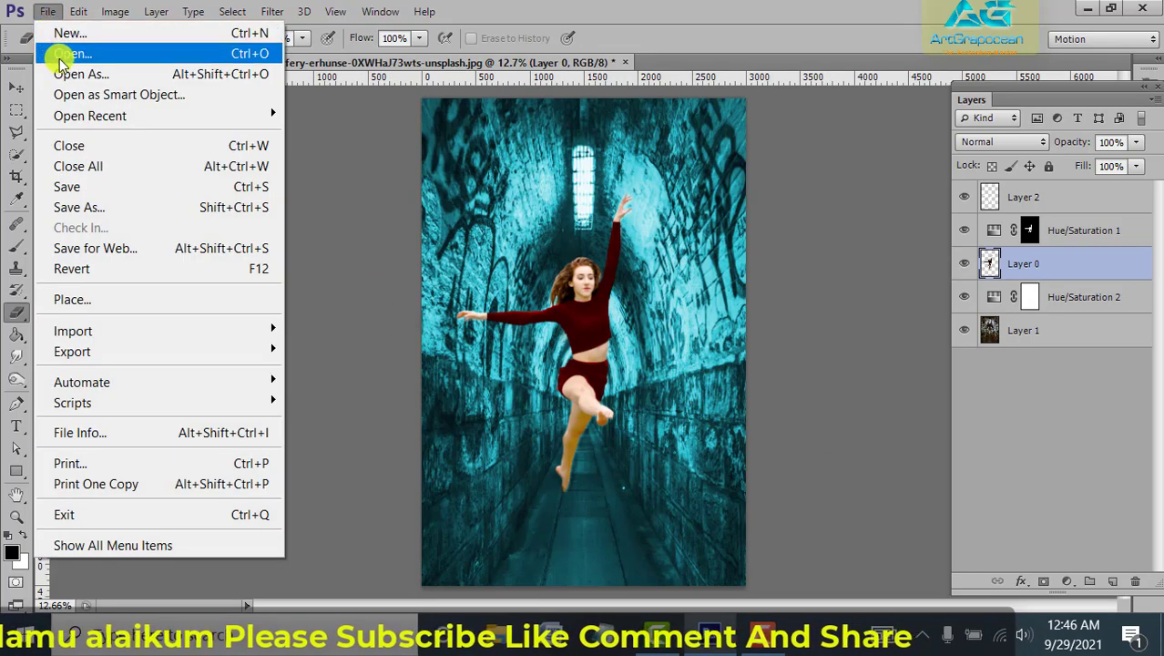
pyautogui.click(59, 33)
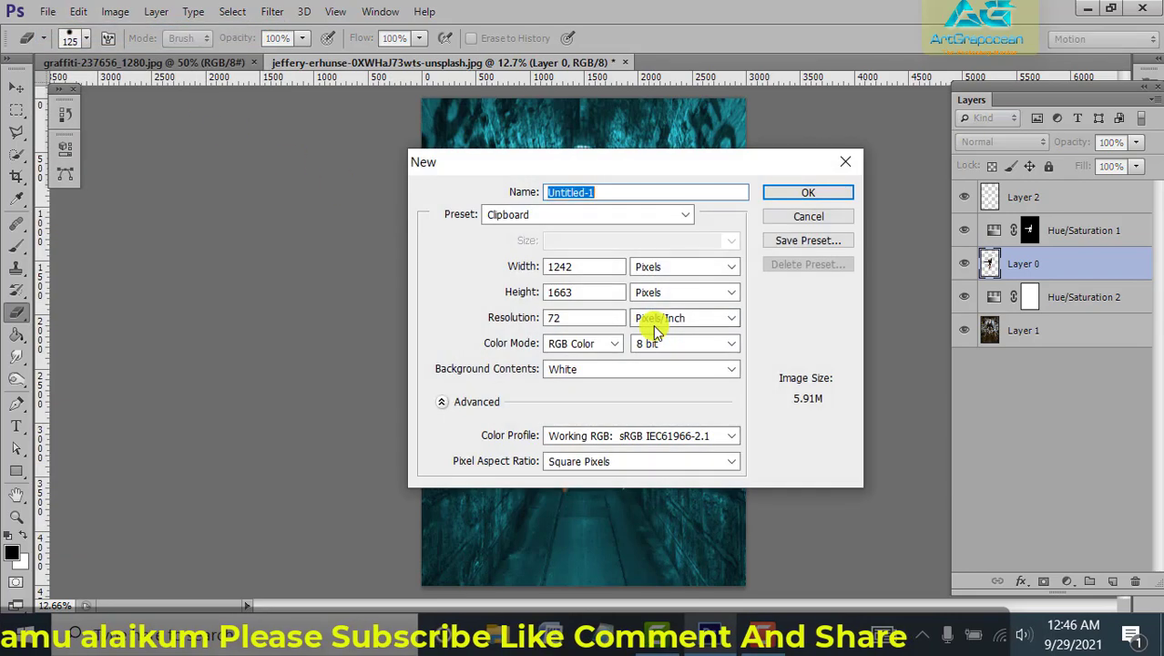
pyautogui.moveTo(592, 268); pyautogui.dragTo(546, 266)
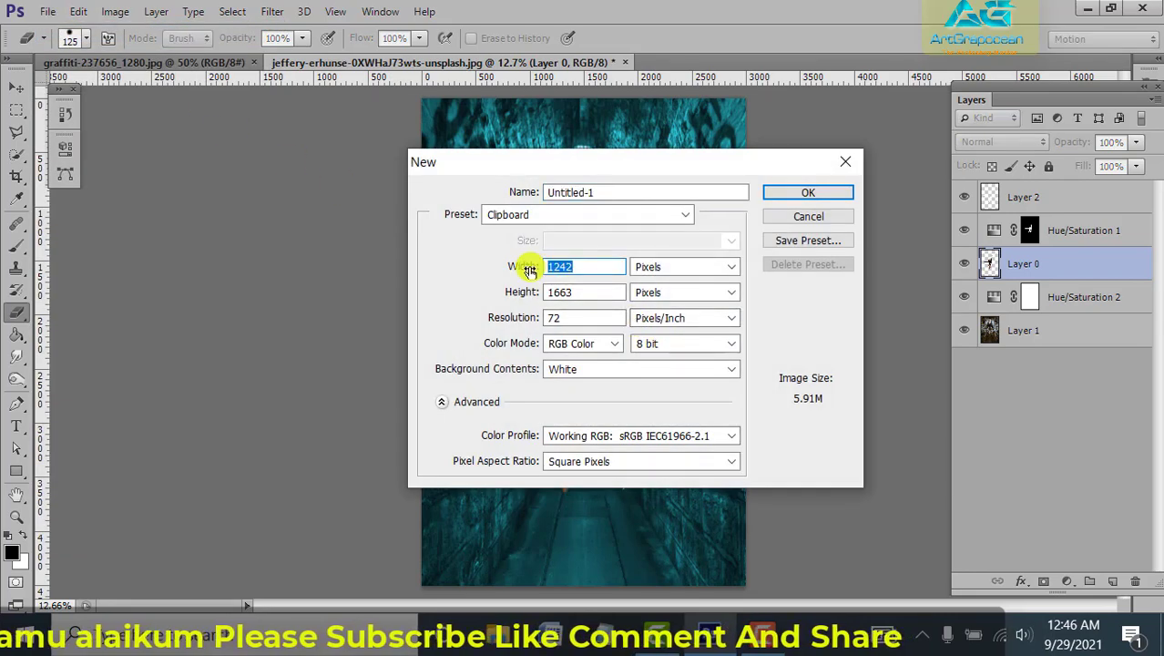
pyautogui.write('1')
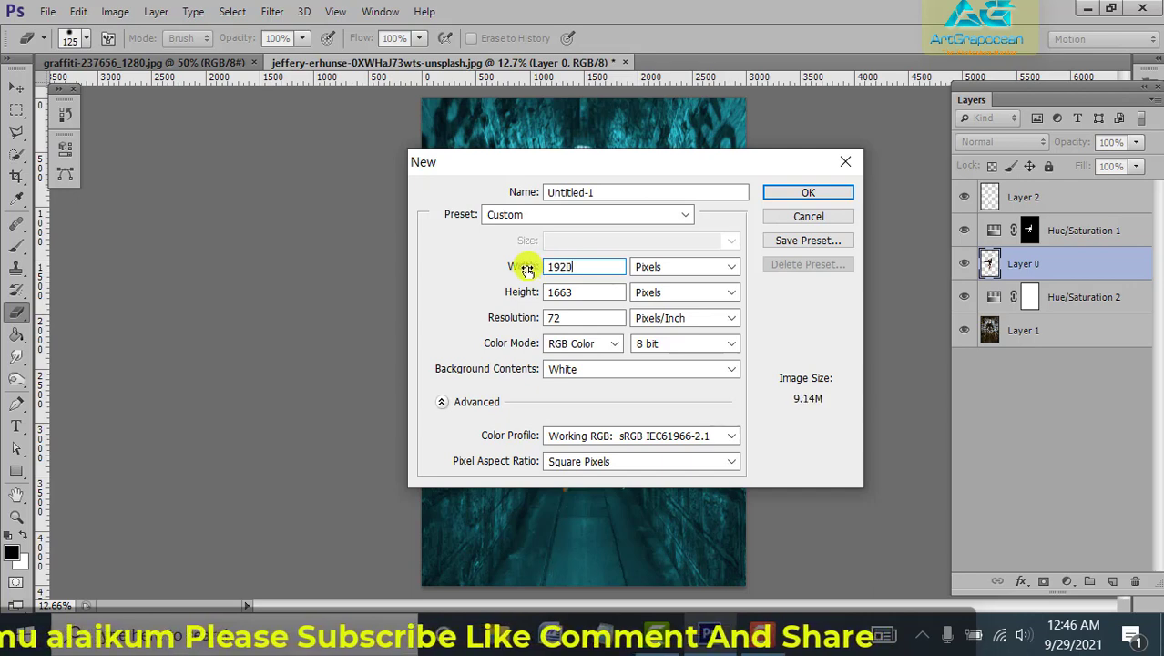
pyautogui.doubleClick(557, 292)
pyautogui.write('10')
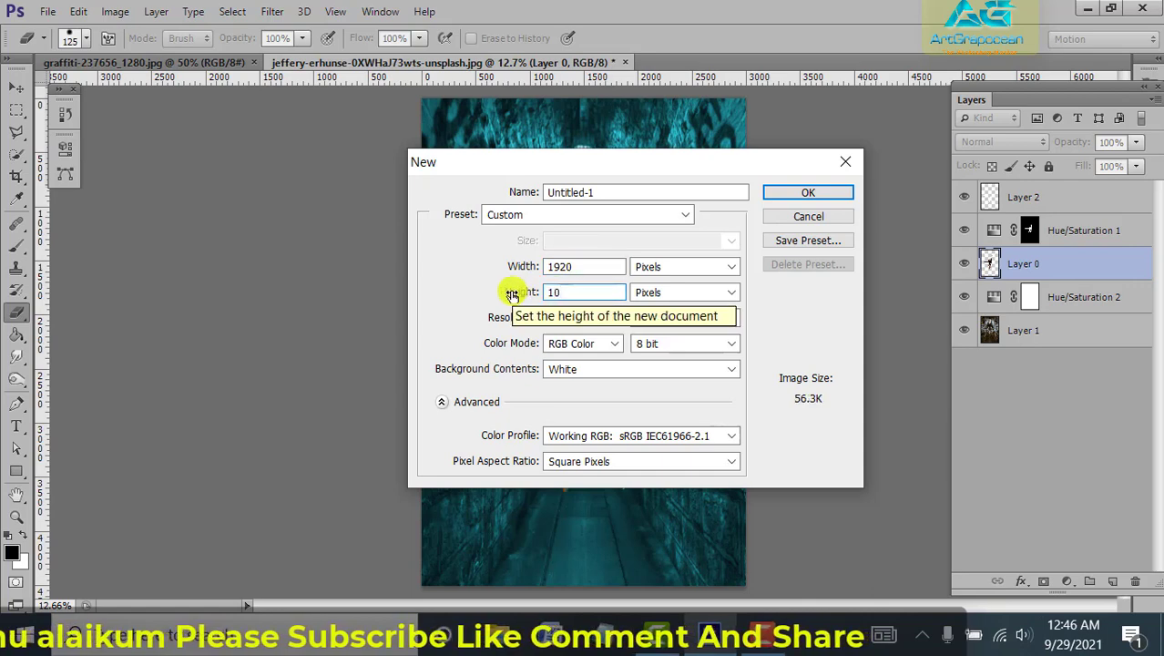
pyautogui.write('80')
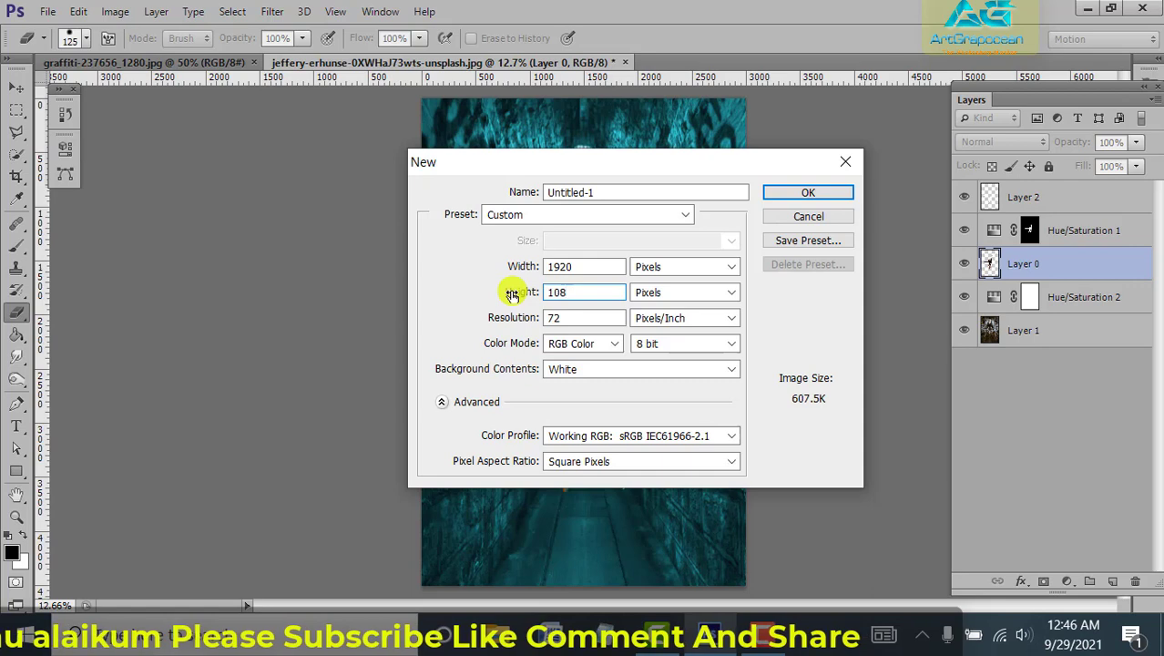
pyautogui.doubleClick(562, 319)
pyautogui.write('300')
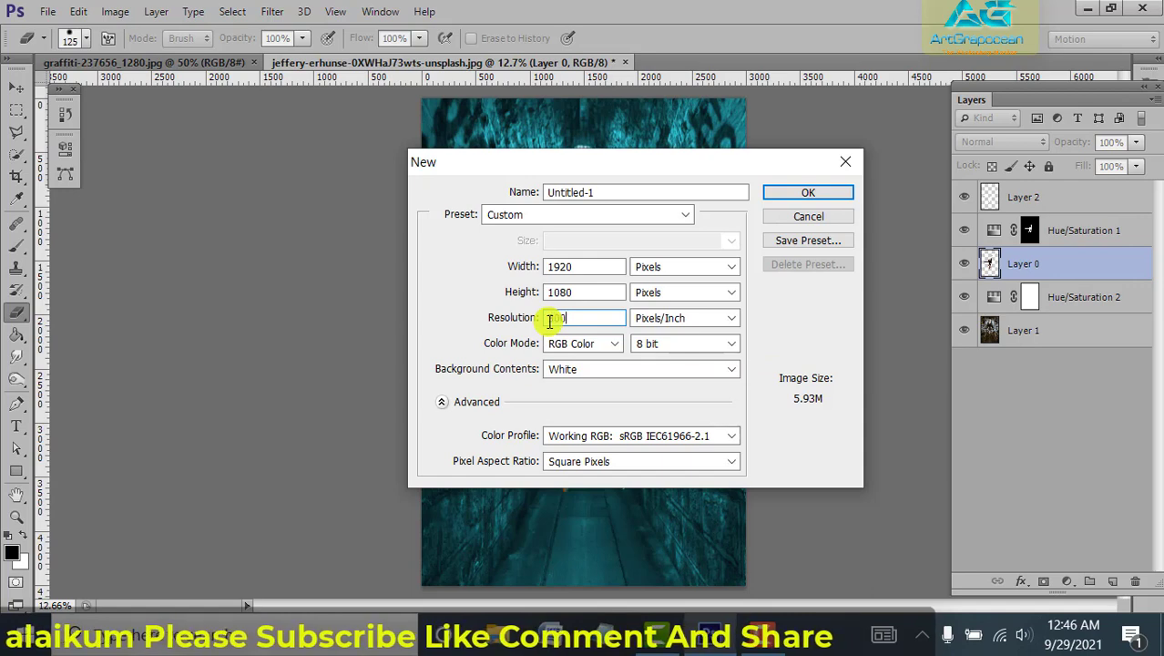
pyautogui.click(792, 192)
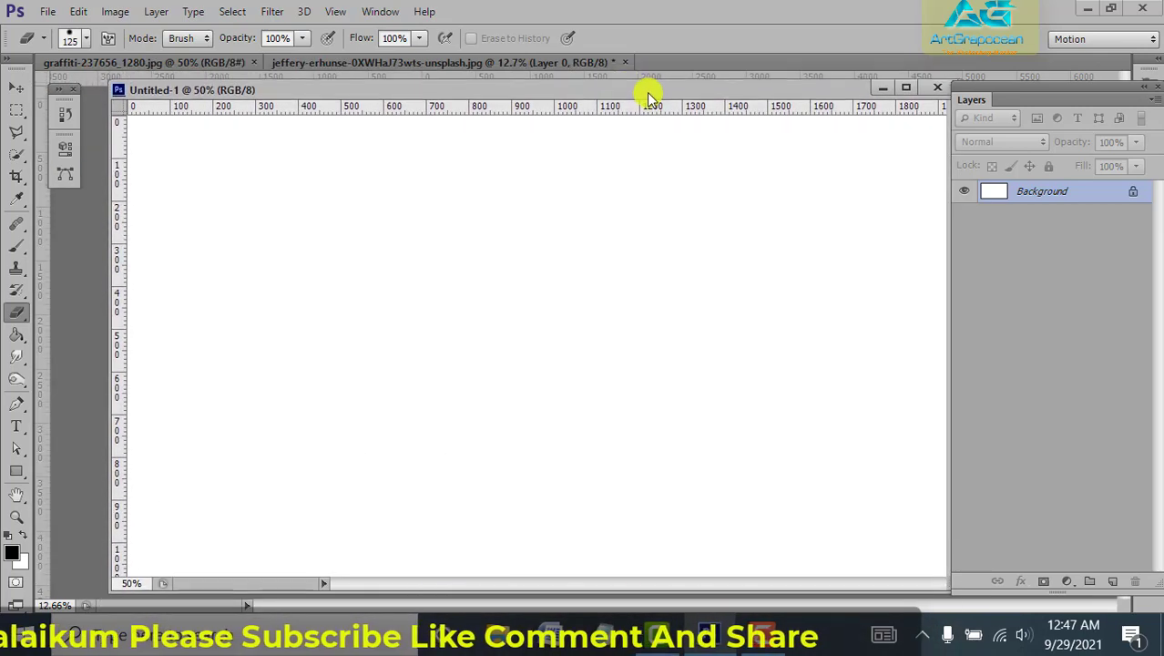
# Dock Untitled-1 and drag all tunnel composite layers, Layer 2 through Layer 1, into it
pyautogui.moveTo(649, 95); pyautogui.dragTo(654, 71)
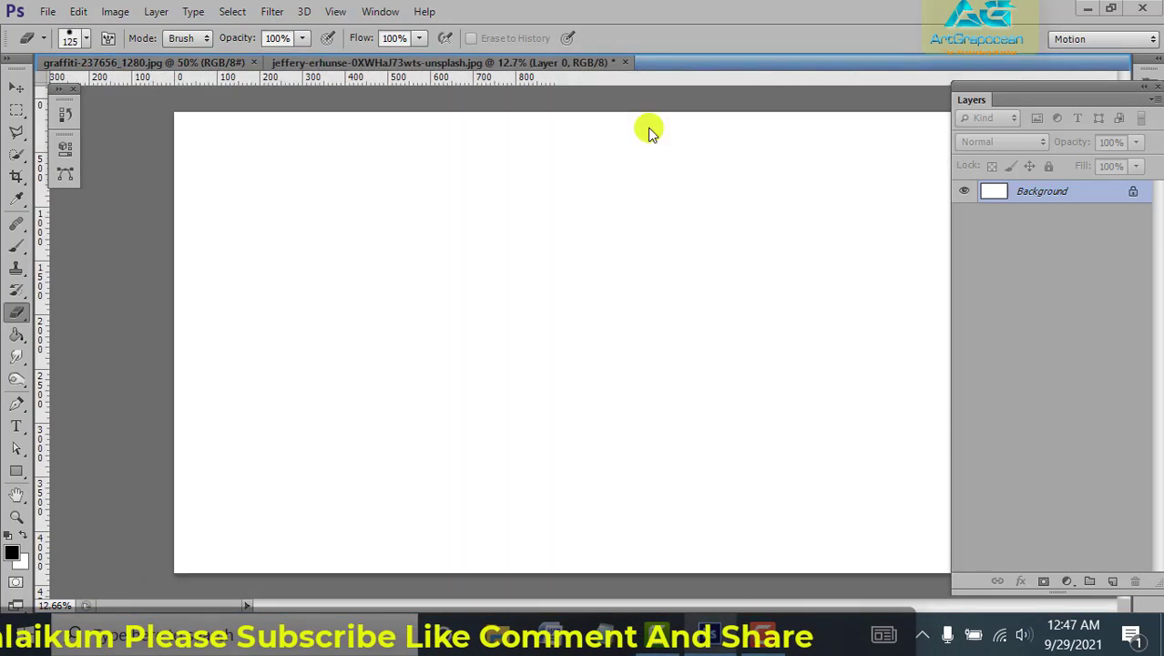
pyautogui.click(447, 64)
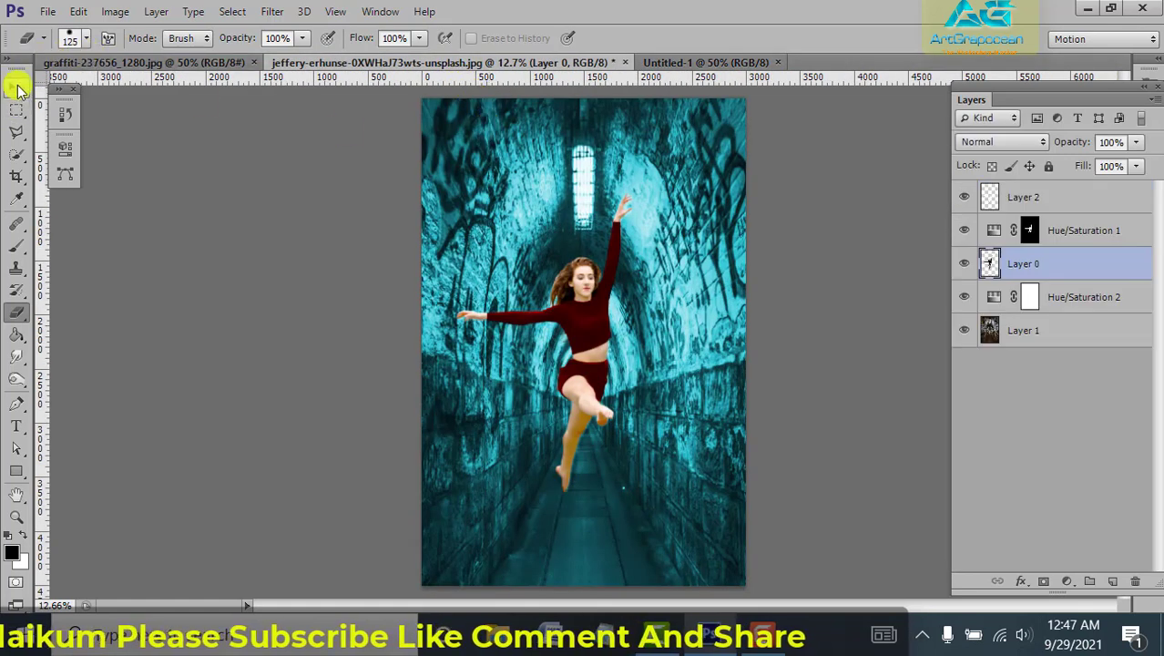
pyautogui.click(17, 87)
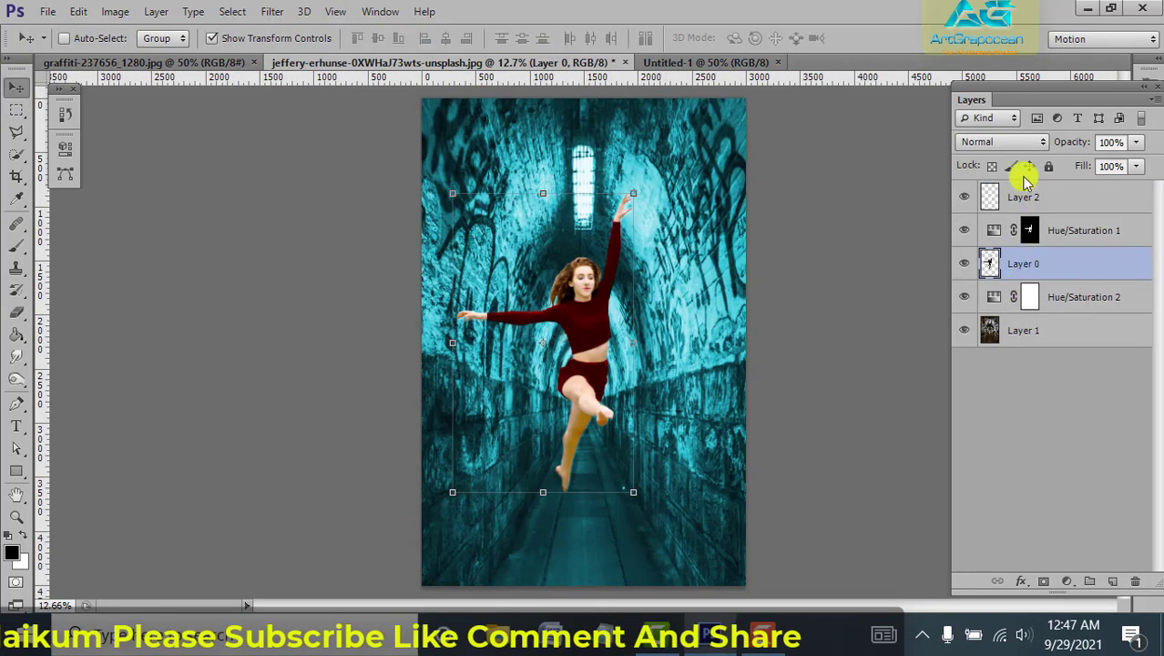
pyautogui.click(1039, 195)
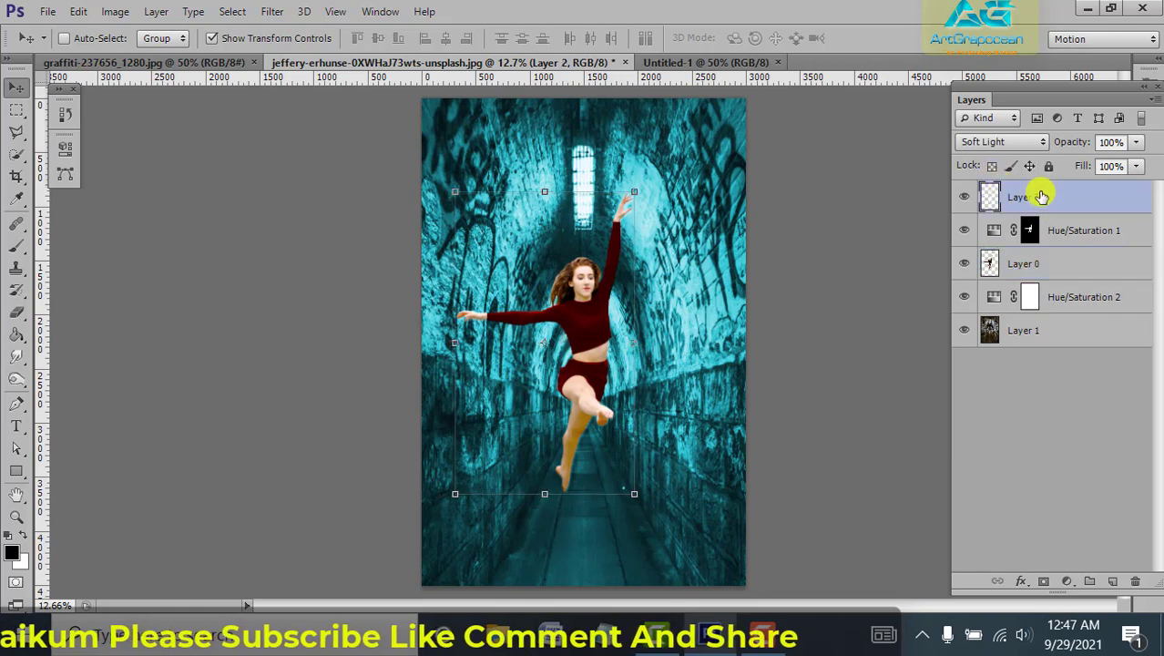
pyautogui.keyDown('shift'); pyautogui.click(1038, 337); pyautogui.keyUp('shift')
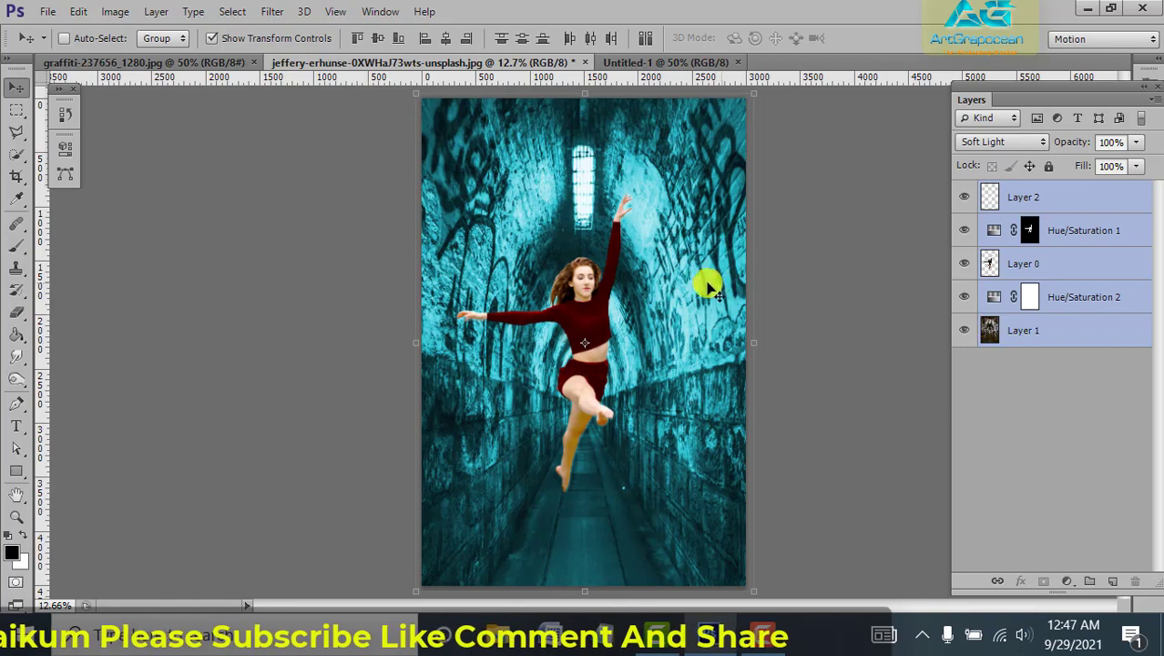
pyautogui.moveTo(692, 264)
pyautogui.mouseDown()
pyautogui.moveTo(643, 66)
pyautogui.moveTo(767, 301)
pyautogui.mouseUp()
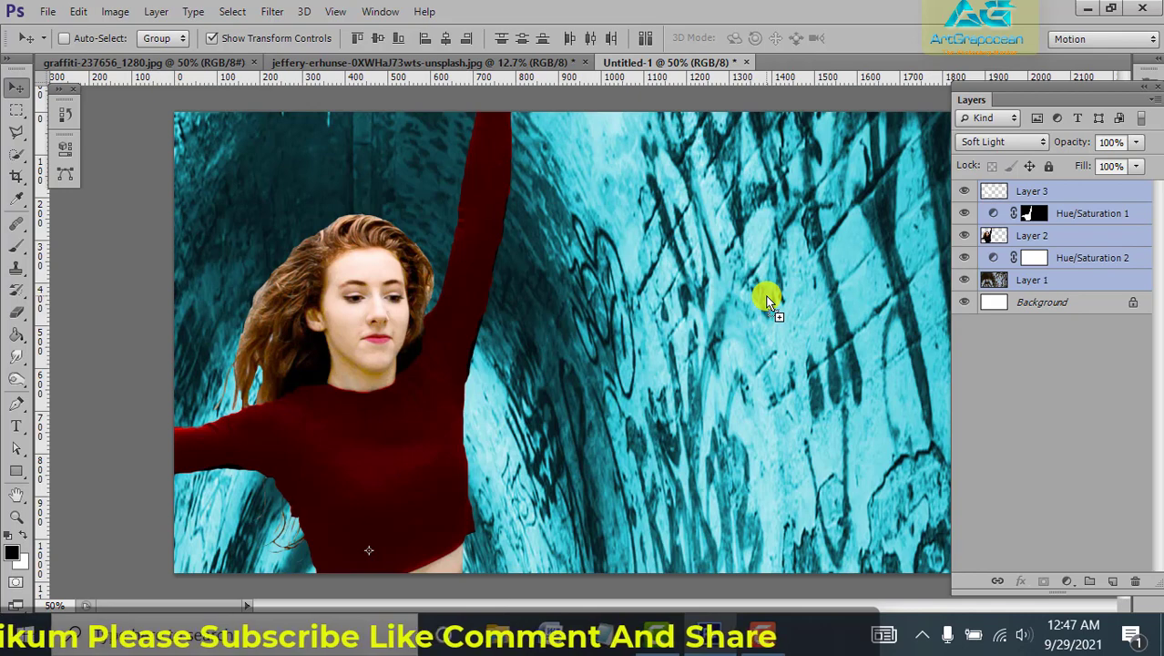
# Shrink the copied composite from its corners and move it toward the canvas top
pyautogui.moveTo(573, 244)
pyautogui.mouseDown()
pyautogui.moveTo(824, 324)
pyautogui.moveTo(574, 286)
pyautogui.moveTo(670, 325)
pyautogui.moveTo(415, 241)
pyautogui.moveTo(475, 337)
pyautogui.moveTo(421, 380)
pyautogui.moveTo(456, 544)
pyautogui.mouseUp()
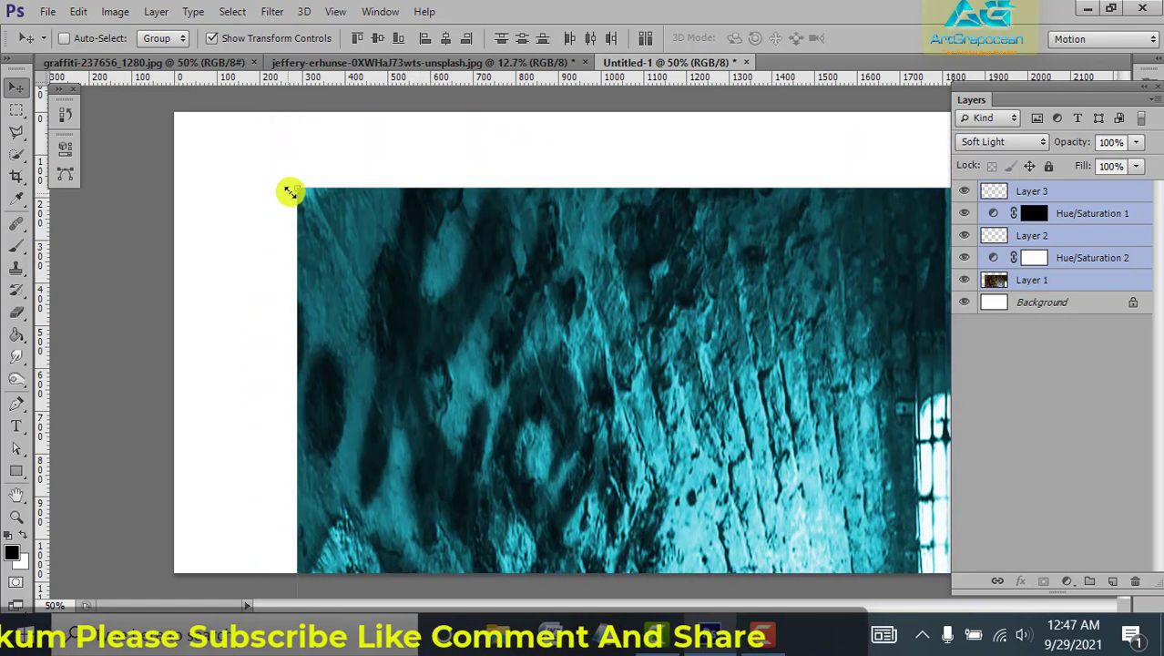
pyautogui.moveTo(290, 193)
pyautogui.mouseDown()
pyautogui.moveTo(506, 458)
pyautogui.moveTo(628, 581)
pyautogui.moveTo(457, 239)
pyautogui.moveTo(375, 157)
pyautogui.moveTo(558, 372)
pyautogui.moveTo(455, 177)
pyautogui.mouseUp()
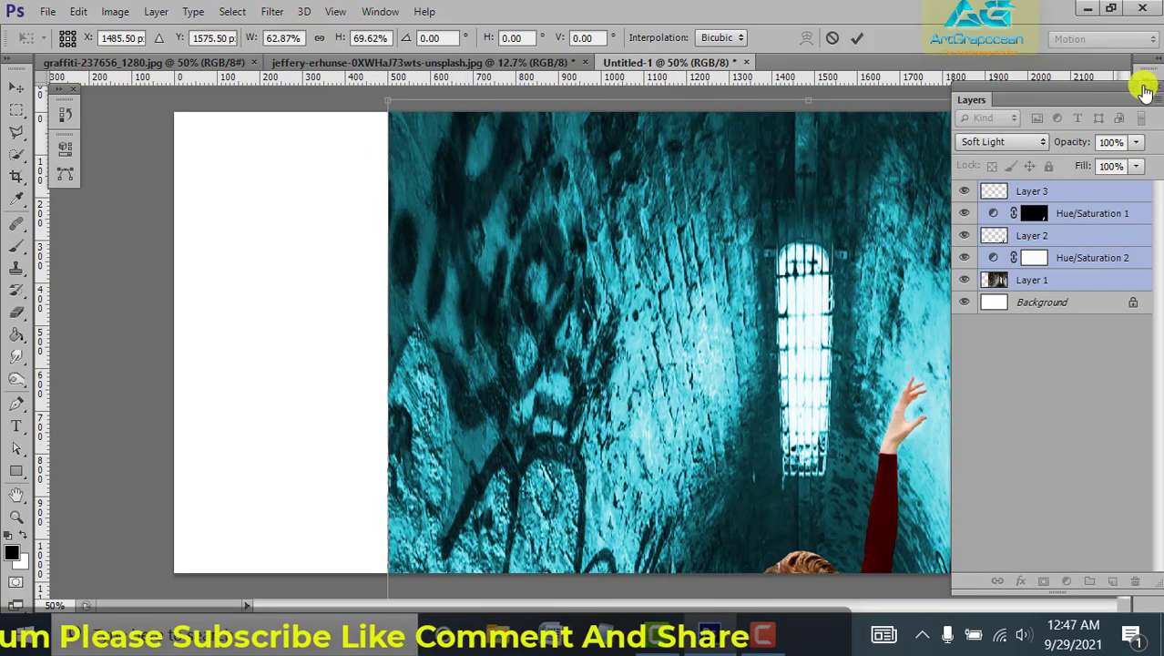
pyautogui.click(1145, 91)
pyautogui.moveTo(389, 100); pyautogui.dragTo(672, 379)
pyautogui.moveTo(771, 455); pyautogui.dragTo(539, 160)
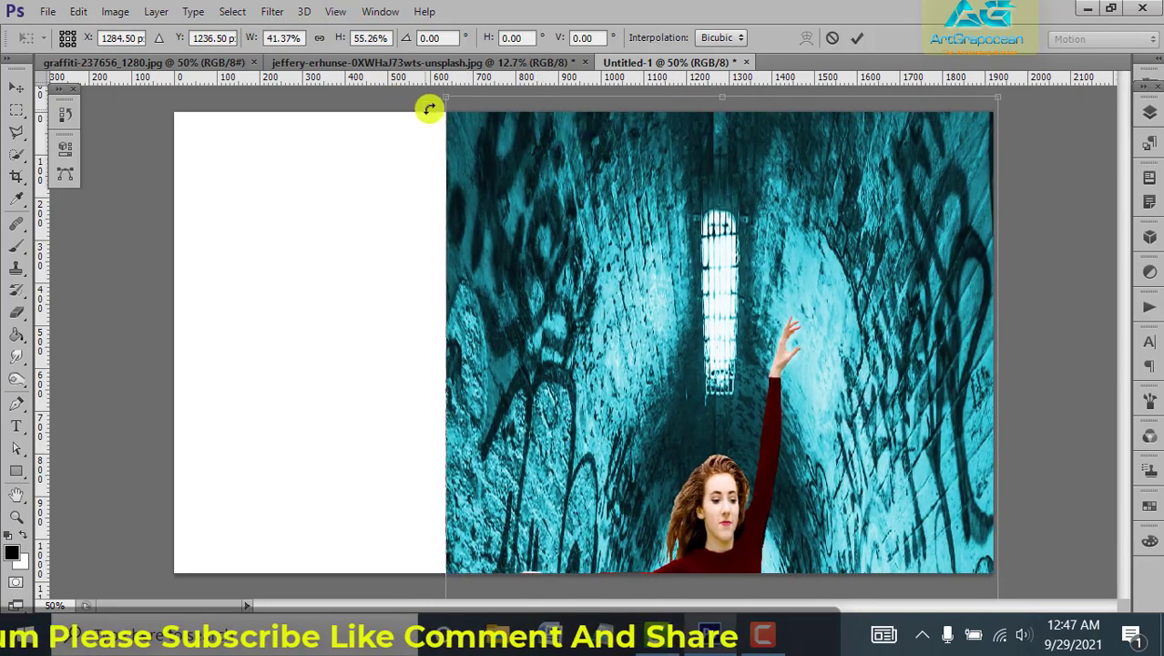
pyautogui.moveTo(446, 111); pyautogui.dragTo(585, 297)
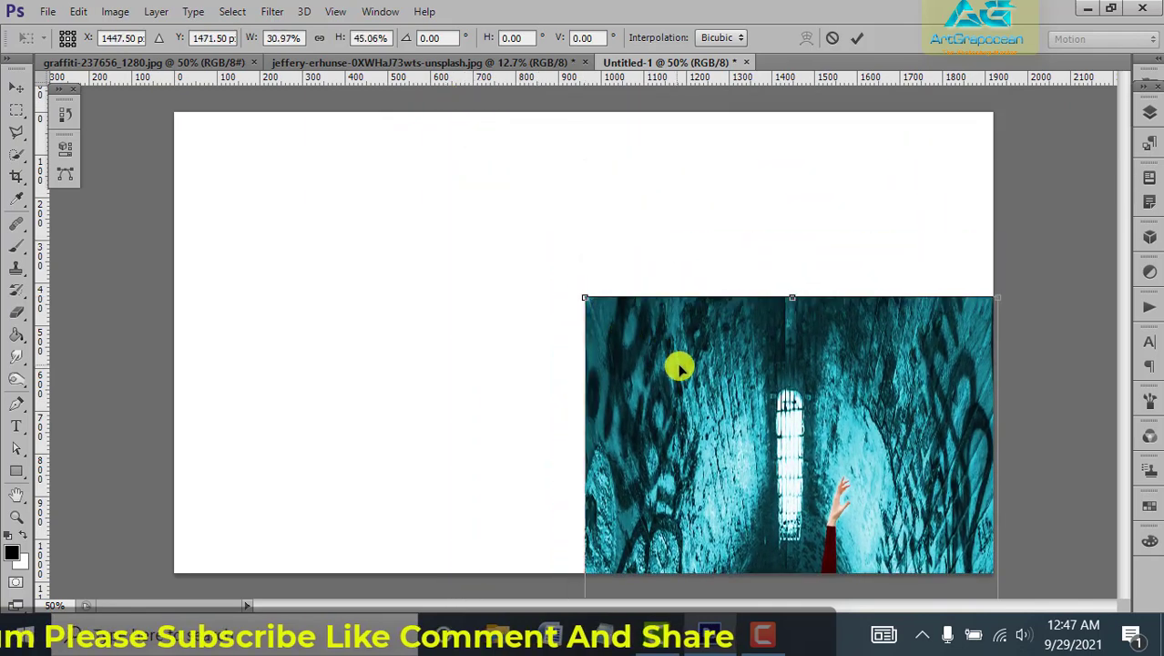
pyautogui.moveTo(680, 368); pyautogui.dragTo(667, 178)
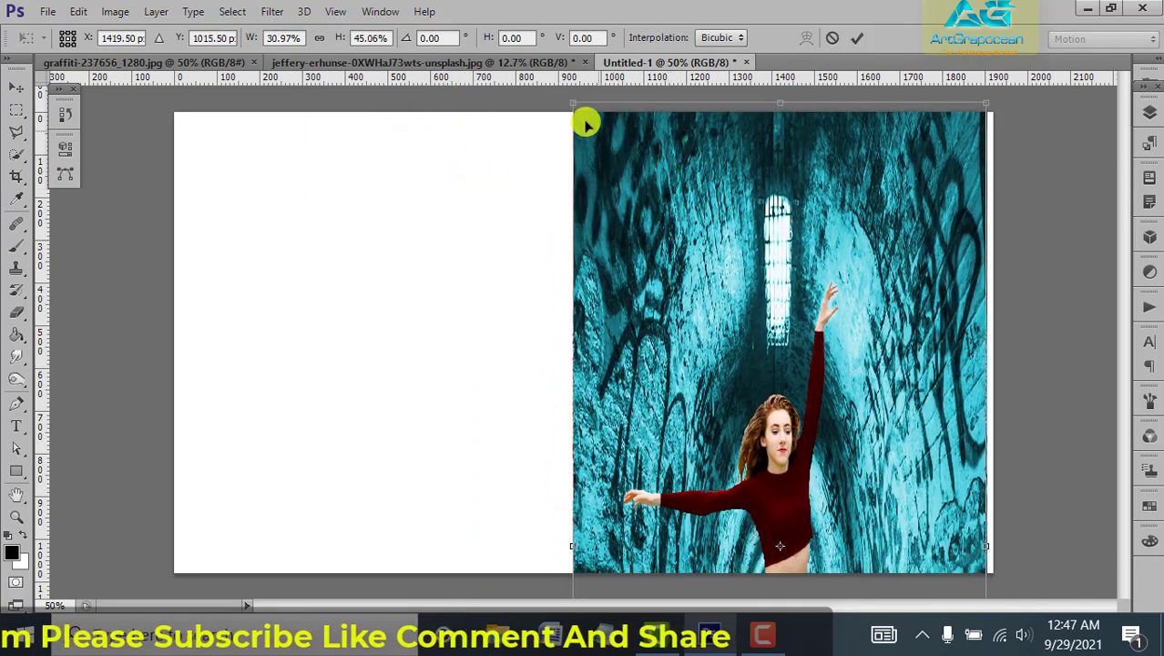
# Fit the composite from canvas top to bottom at about 933 px wide, and commit the transform
pyautogui.moveTo(572, 111); pyautogui.dragTo(650, 300)
pyautogui.moveTo(746, 364); pyautogui.dragTo(715, 162)
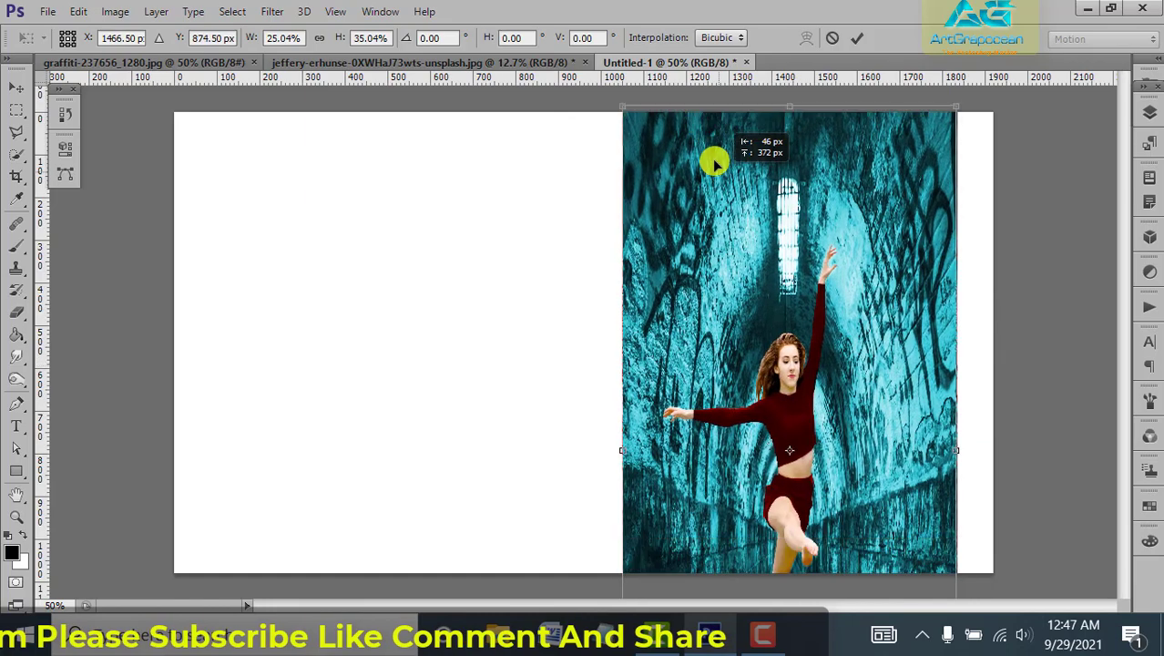
pyautogui.moveTo(786, 103)
pyautogui.mouseDown()
pyautogui.moveTo(811, 271)
pyautogui.moveTo(820, 130)
pyautogui.moveTo(837, 193)
pyautogui.moveTo(856, 161)
pyautogui.mouseUp()
pyautogui.moveTo(826, 529); pyautogui.dragTo(826, 573)
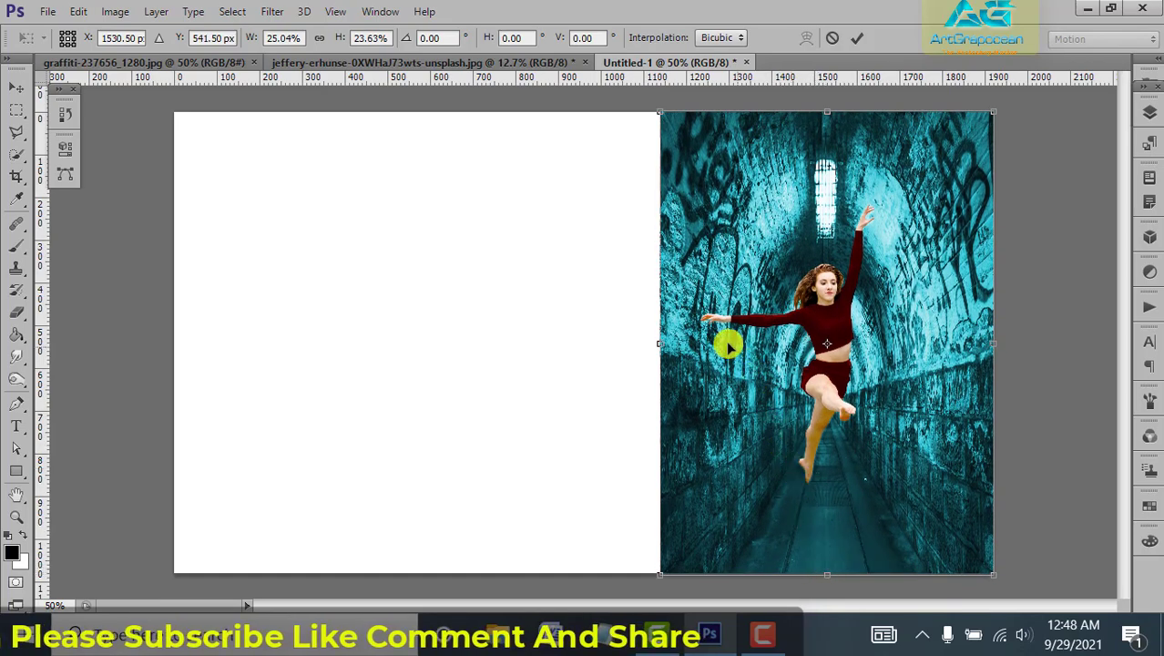
pyautogui.moveTo(658, 343); pyautogui.dragTo(598, 345)
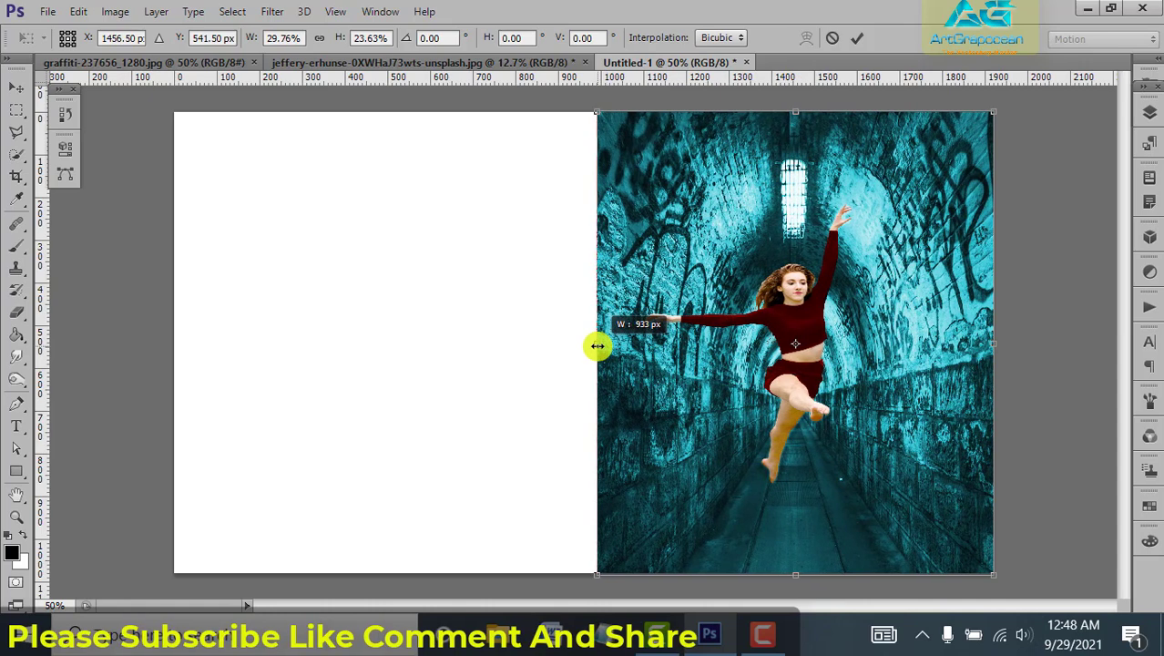
pyautogui.click(857, 37)
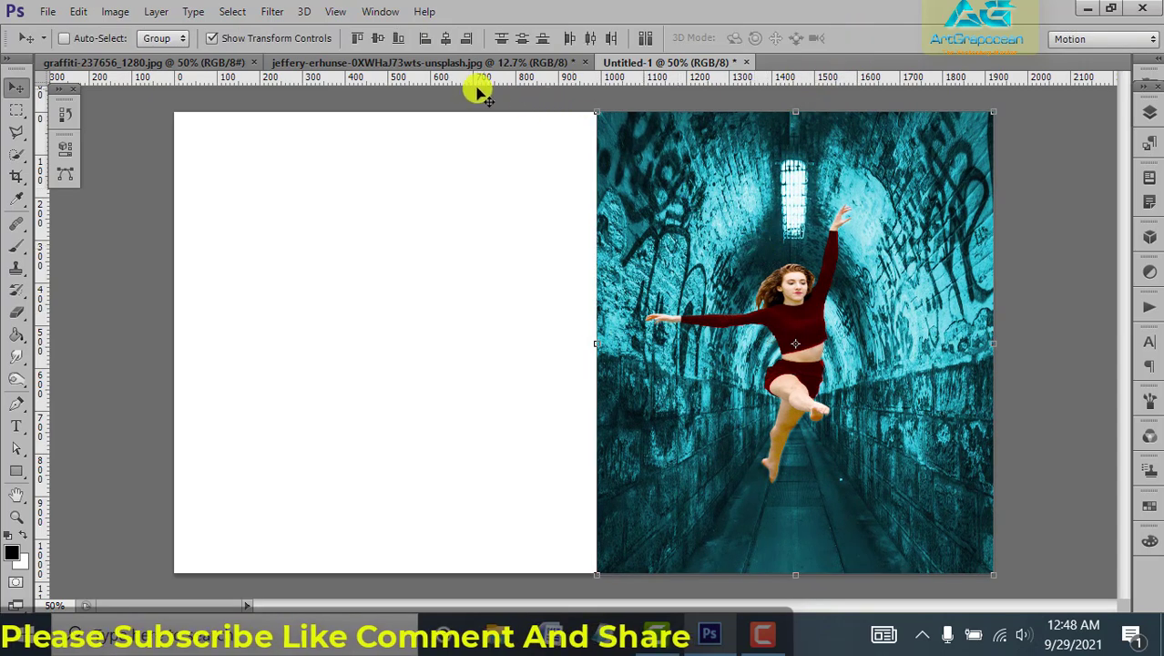
pyautogui.click(401, 62)
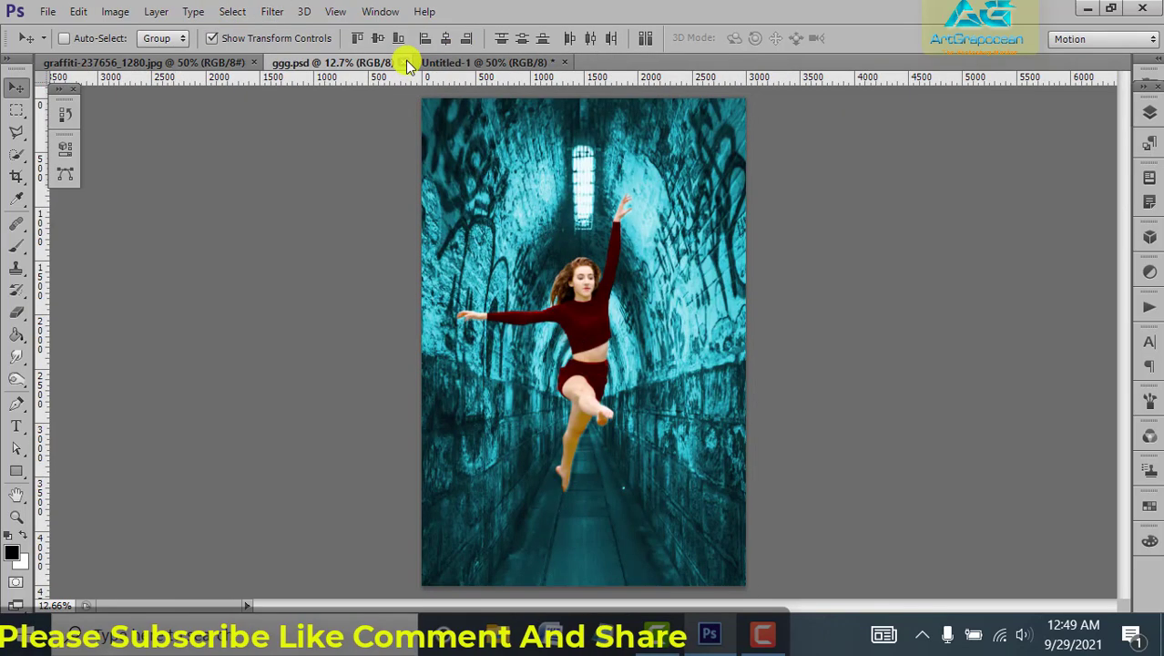
# Close the tunnel document and open the original jeffery-erhunse dancer photo
pyautogui.click(408, 62)
pyautogui.click(47, 11)
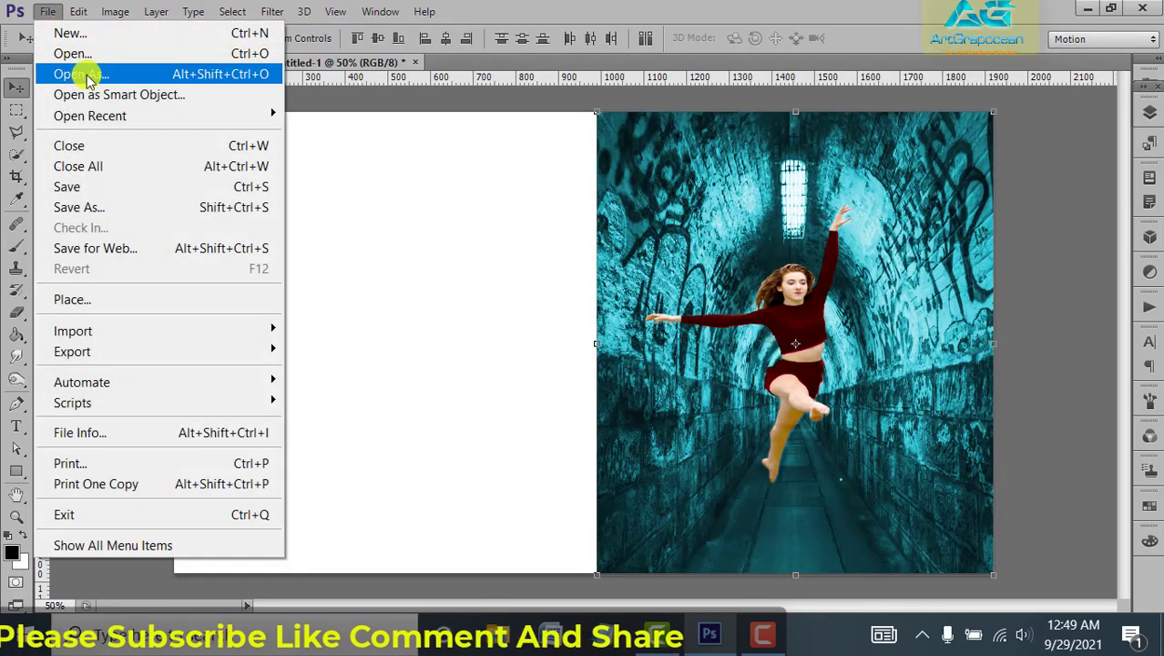
pyautogui.click(79, 53)
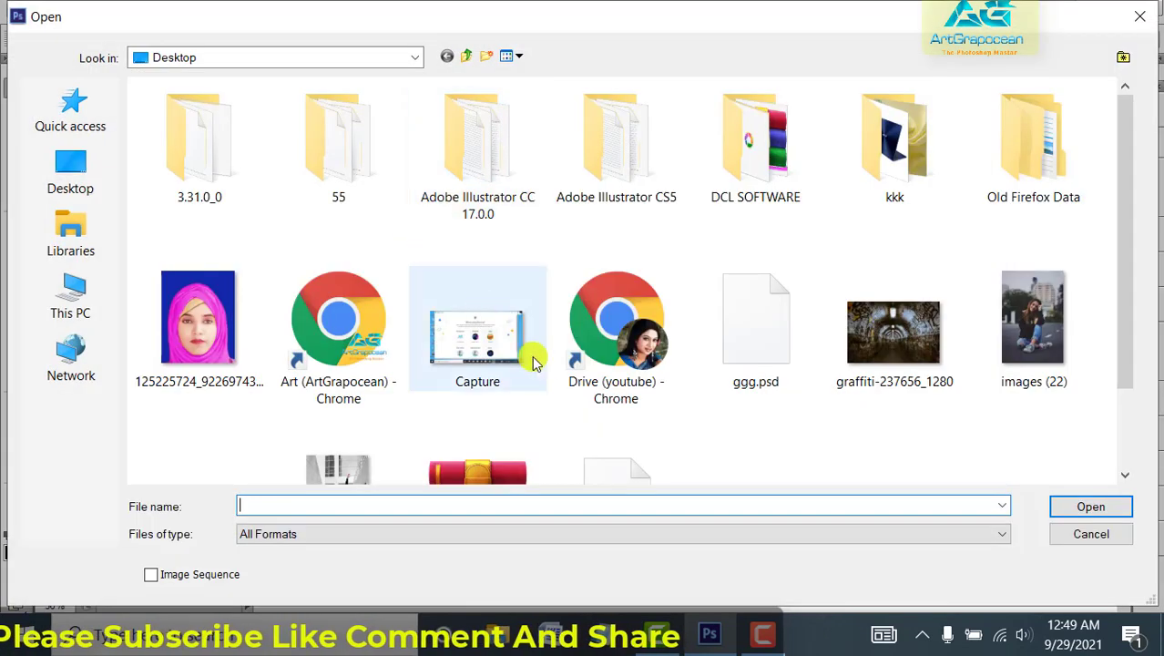
pyautogui.click(337, 396)
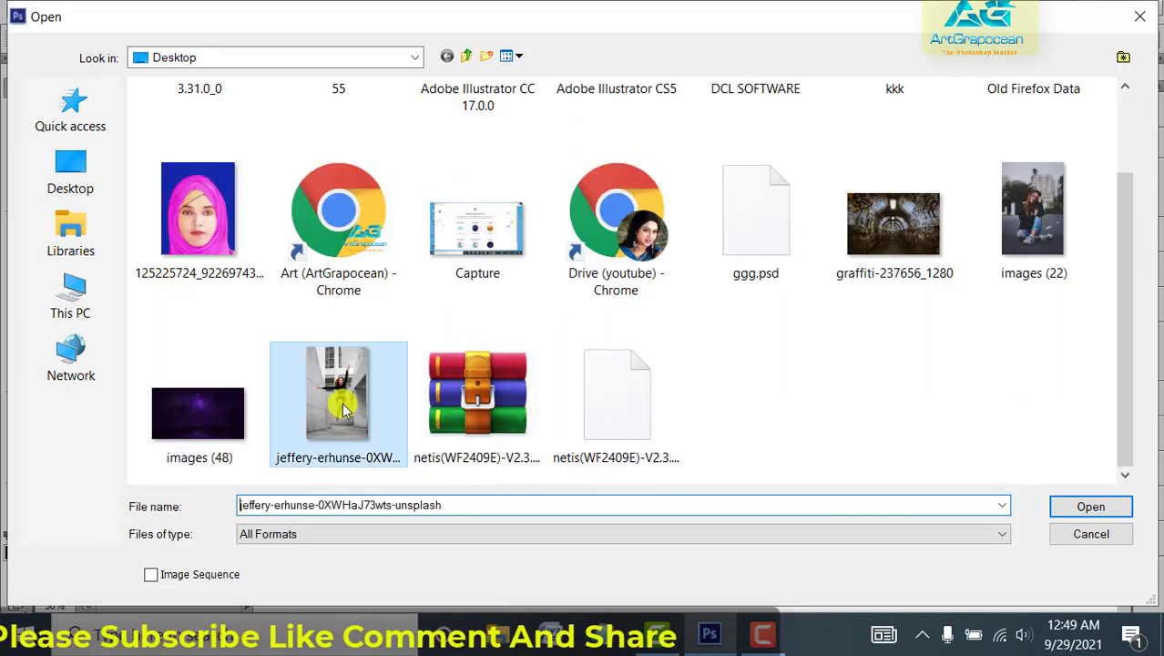
pyautogui.click(1091, 507)
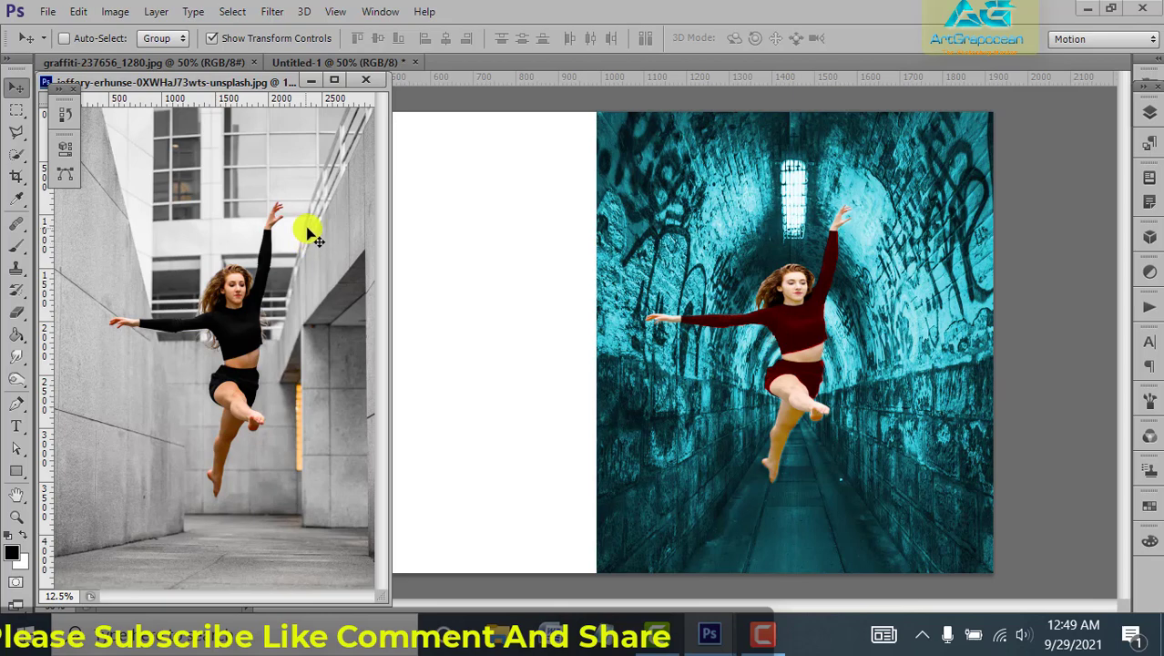
# Drag the grey dancer photo into Untitled-1 as Layer 4, dismissing the lock warning
pyautogui.moveTo(309, 235); pyautogui.dragTo(339, 253)
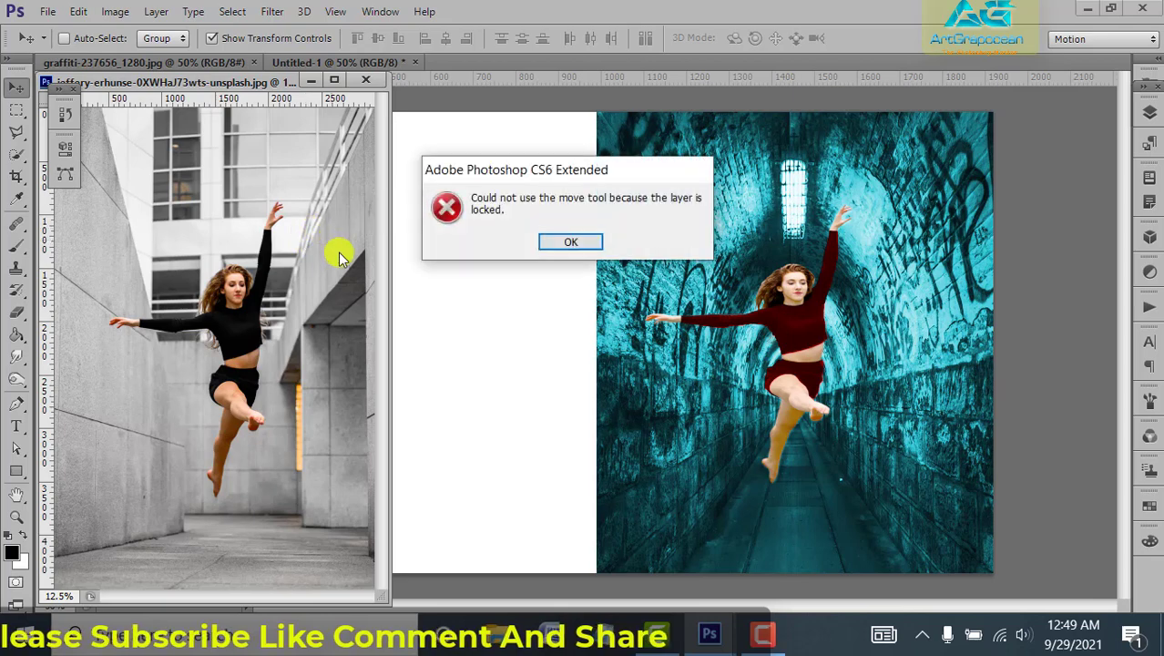
pyautogui.click(570, 242)
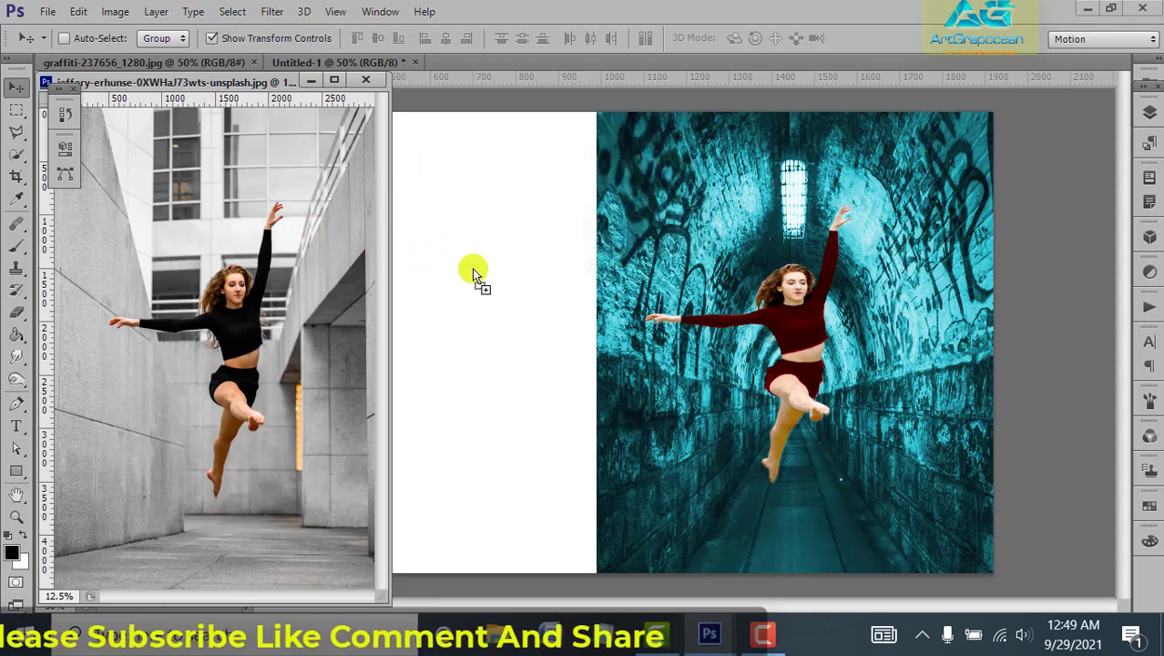
pyautogui.moveTo(473, 269); pyautogui.dragTo(454, 242)
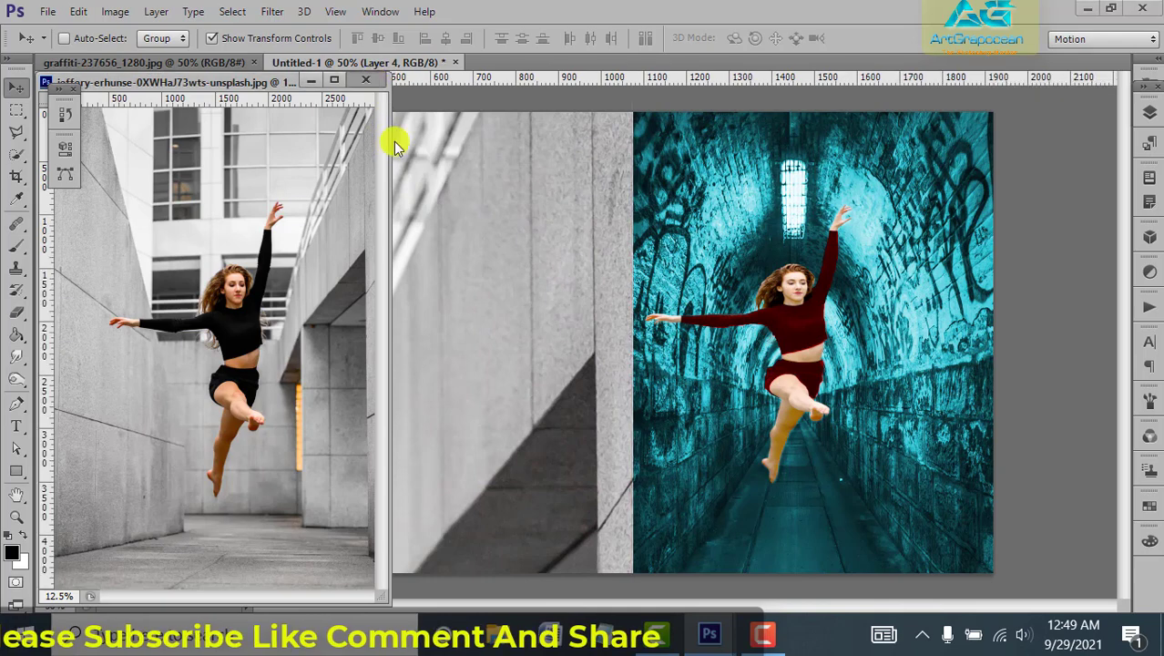
# Move the grey photo and shrink it with Free Transform toward the canvas top-left
pyautogui.moveTo(396, 145); pyautogui.dragTo(559, 338)
pyautogui.moveTo(329, 200); pyautogui.dragTo(448, 309)
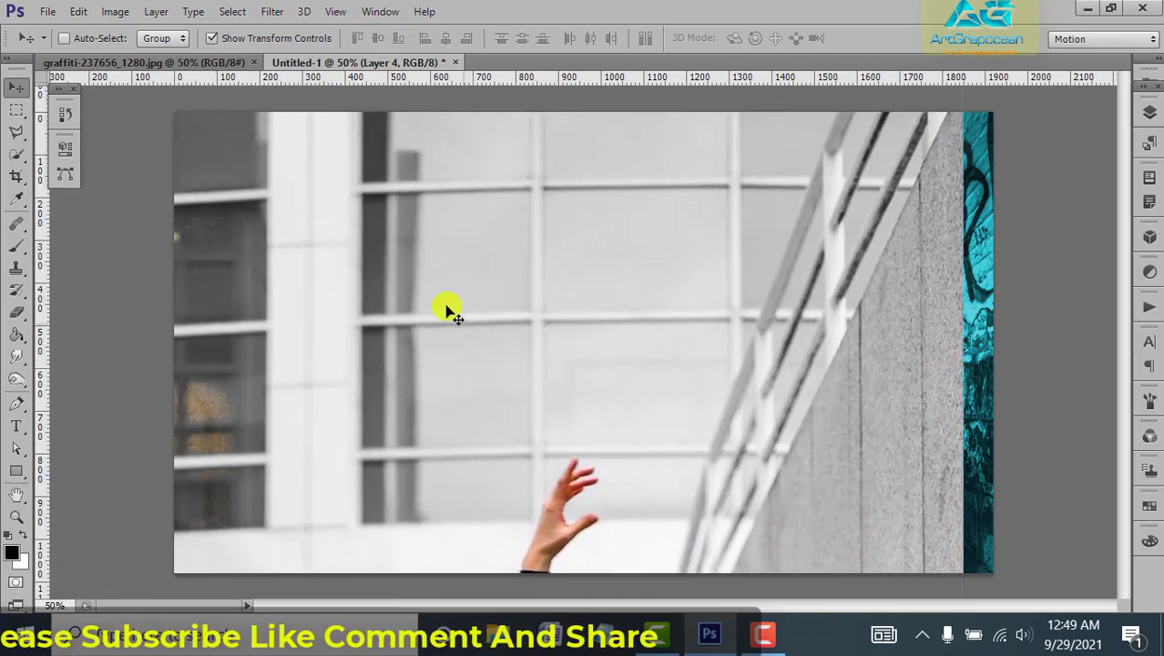
pyautogui.moveTo(213, 344)
pyautogui.mouseDown()
pyautogui.moveTo(756, 308)
pyautogui.moveTo(867, 374)
pyautogui.mouseUp()
pyautogui.hotkey('ctrl', 't')
pyautogui.moveTo(282, 288)
pyautogui.mouseDown()
pyautogui.moveTo(635, 483)
pyautogui.moveTo(127, 116)
pyautogui.moveTo(385, 304)
pyautogui.moveTo(337, 234)
pyautogui.moveTo(180, 107)
pyautogui.moveTo(350, 306)
pyautogui.moveTo(275, 182)
pyautogui.moveTo(243, 167)
pyautogui.moveTo(187, 104)
pyautogui.moveTo(403, 377)
pyautogui.moveTo(240, 181)
pyautogui.mouseUp()
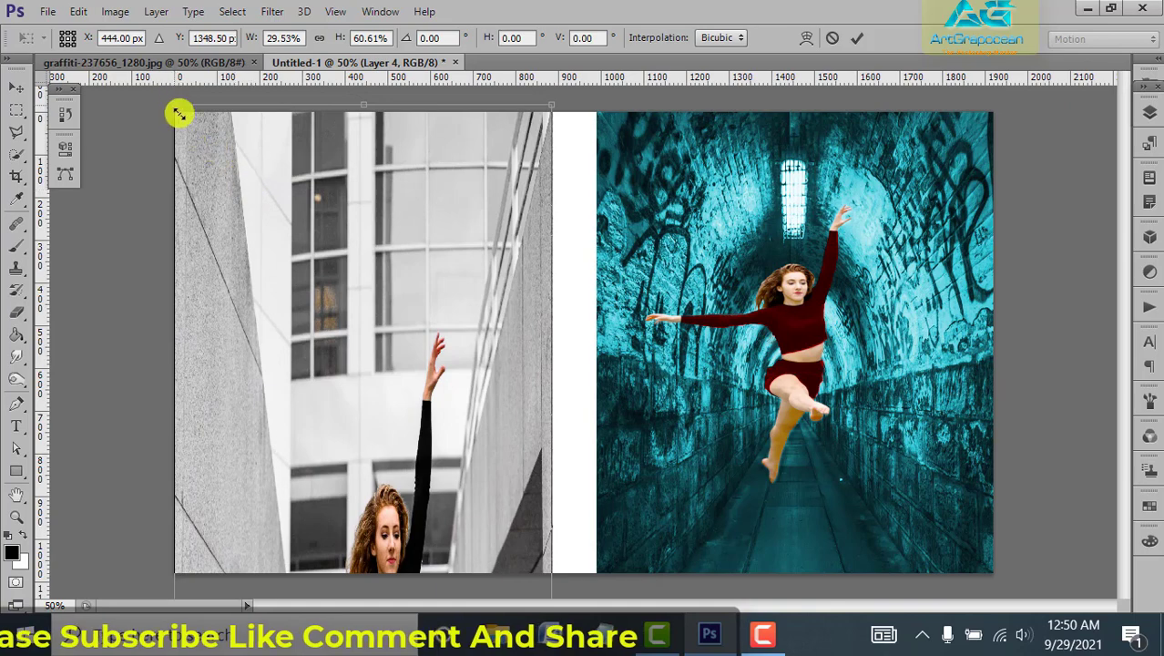
pyautogui.moveTo(179, 113)
pyautogui.mouseDown()
pyautogui.moveTo(203, 164)
pyautogui.moveTo(226, 301)
pyautogui.mouseUp()
pyautogui.moveTo(338, 353); pyautogui.dragTo(291, 217)
# Fit the grey photo from the canvas top edge to the bottom edge and commit
pyautogui.moveTo(325, 109)
pyautogui.mouseDown()
pyautogui.moveTo(328, 381)
pyautogui.moveTo(339, 170)
pyautogui.mouseUp()
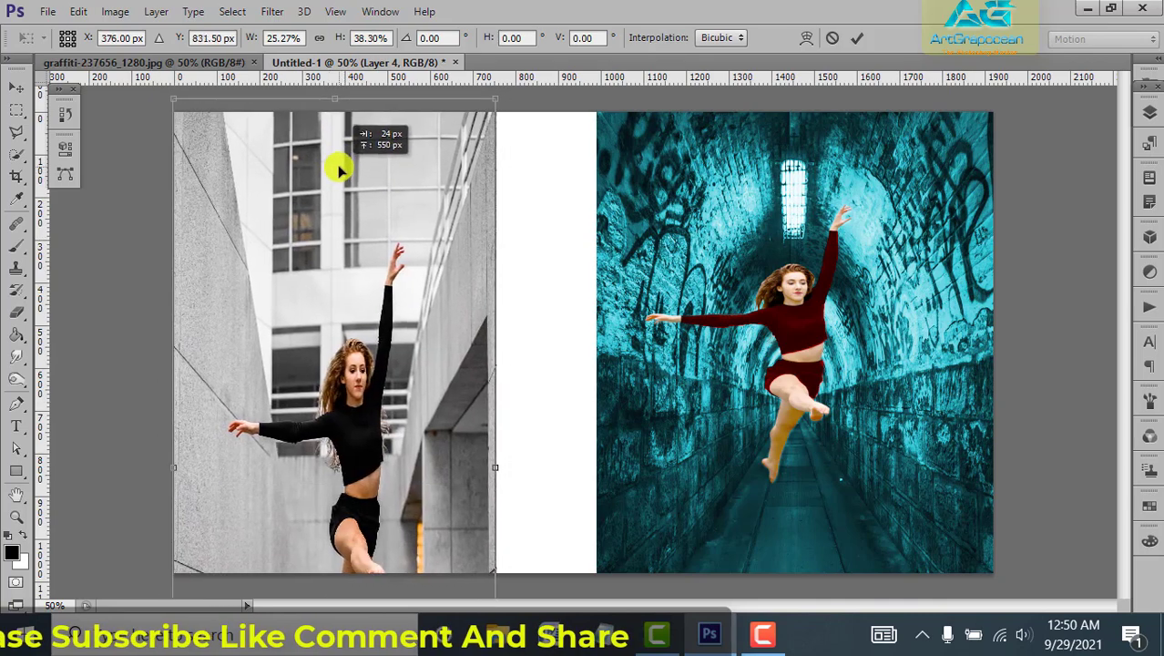
pyautogui.moveTo(336, 101); pyautogui.dragTo(330, 195)
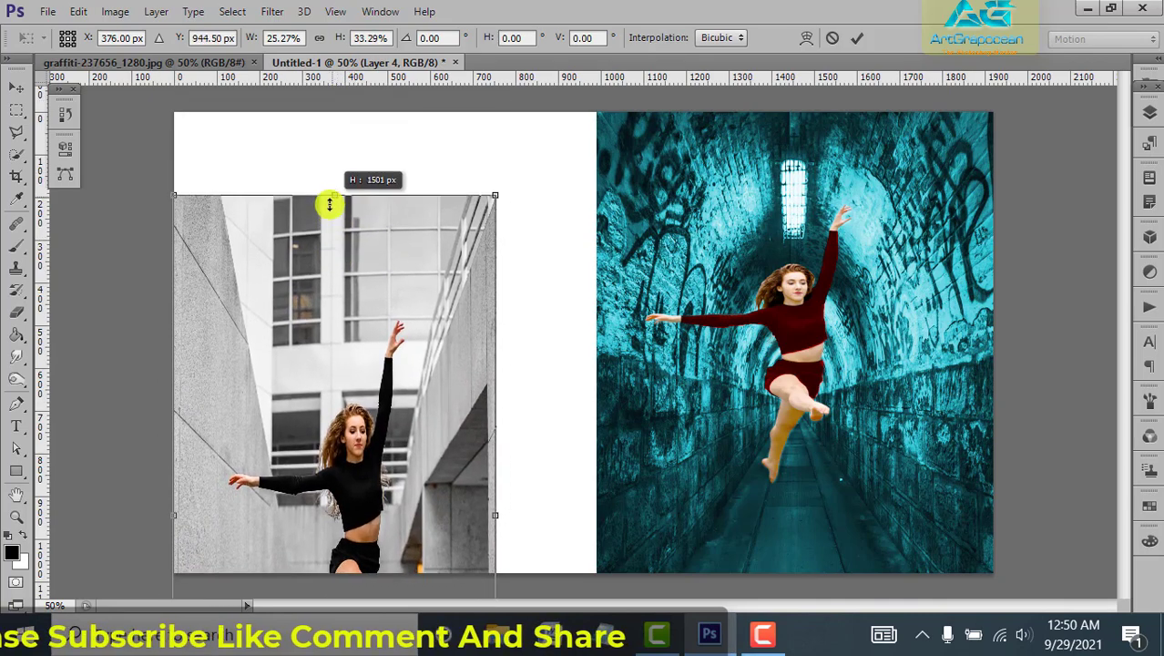
pyautogui.moveTo(326, 287); pyautogui.dragTo(329, 202)
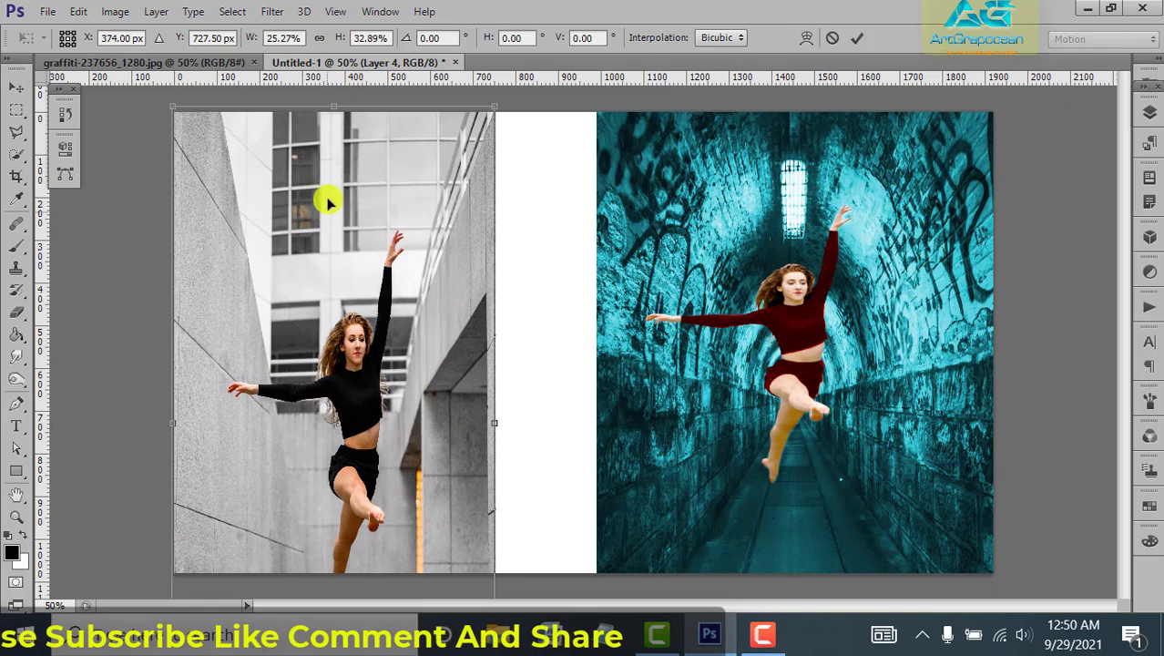
pyautogui.moveTo(333, 109)
pyautogui.mouseDown()
pyautogui.moveTo(337, 319)
pyautogui.moveTo(338, 149)
pyautogui.mouseUp()
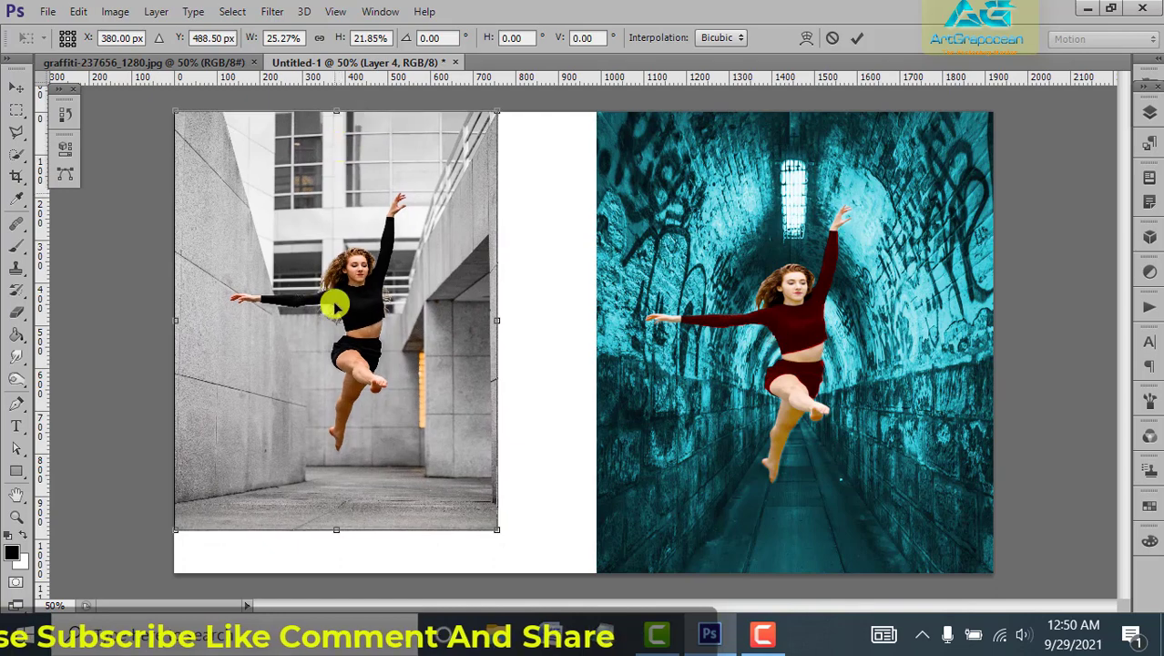
pyautogui.moveTo(337, 530); pyautogui.dragTo(338, 574)
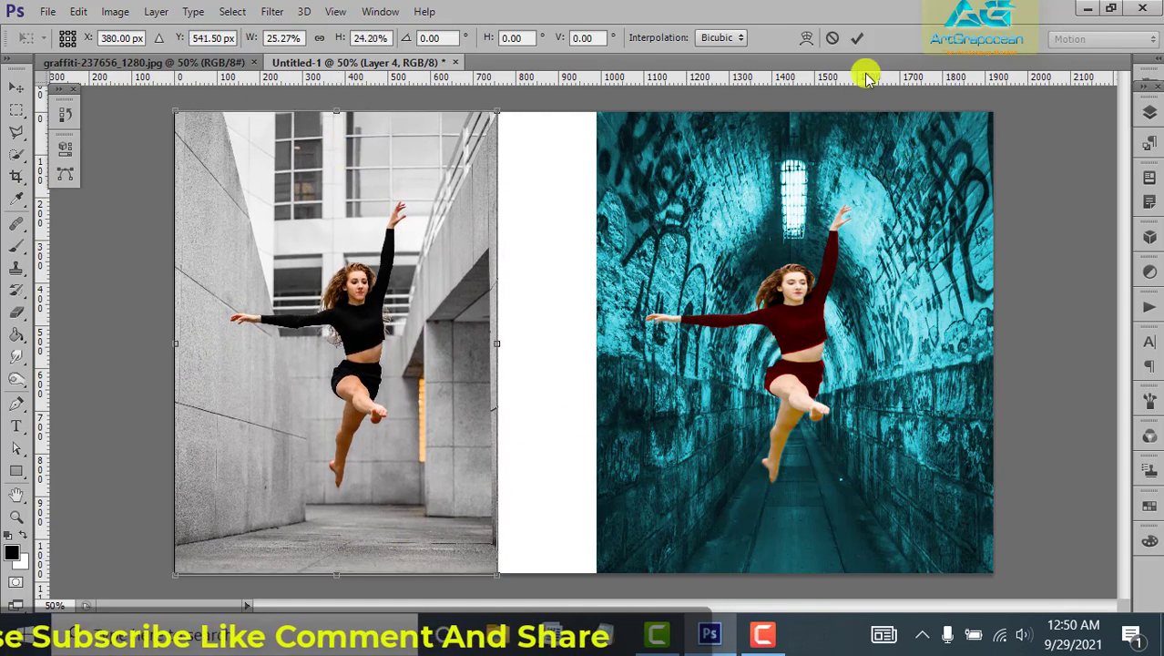
pyautogui.click(857, 38)
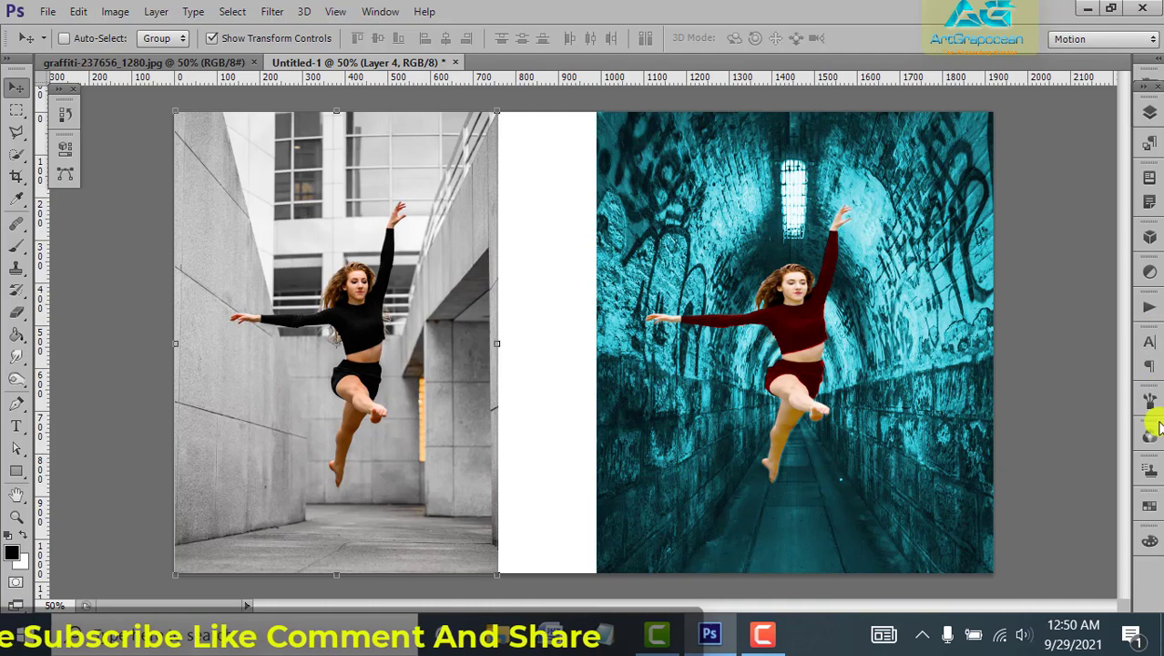
# Duplicate Layer 3 through the Background layer with Ctrl+J, then select the whole canvas
pyautogui.click(1147, 115)
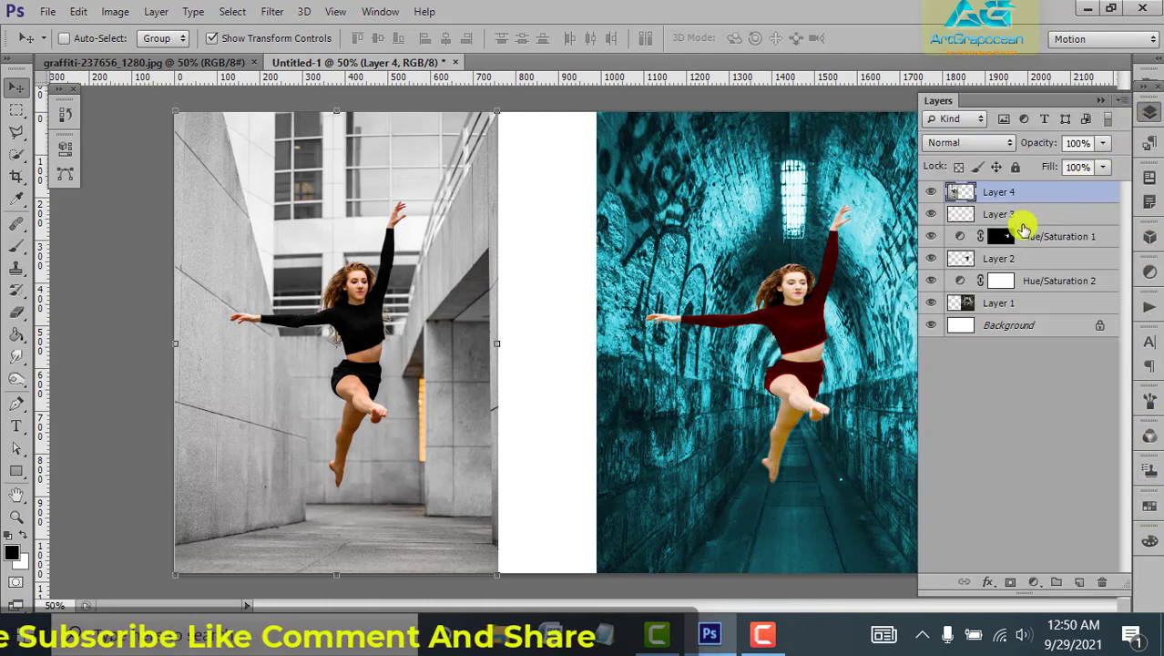
pyautogui.click(991, 215)
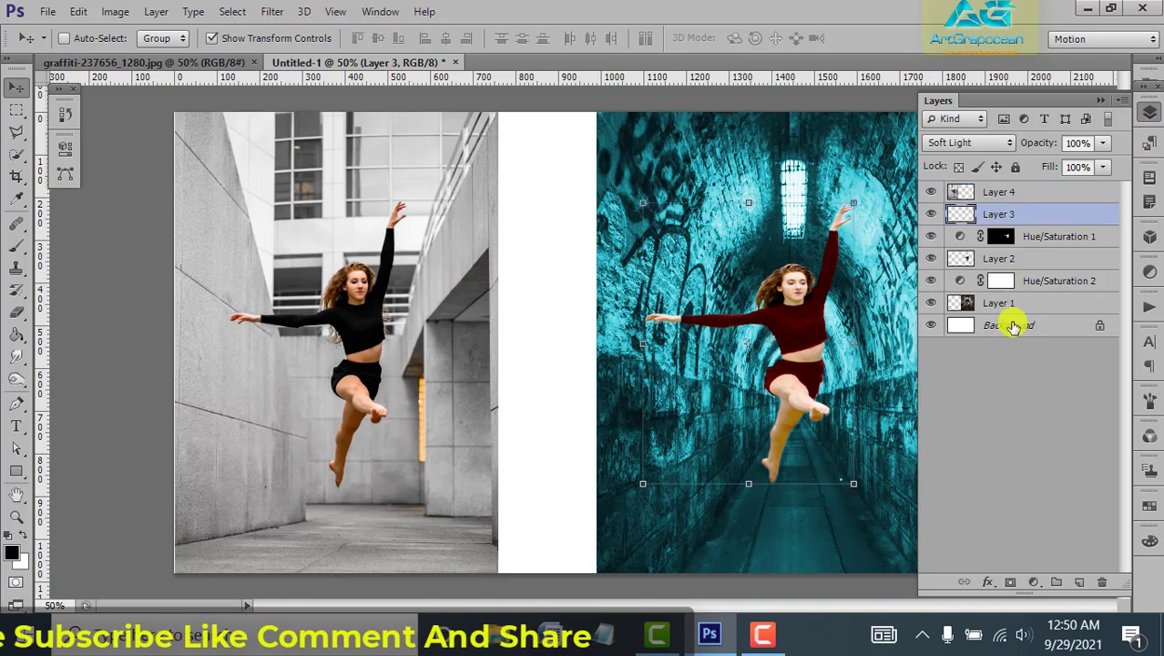
pyautogui.keyDown('ctrl'); pyautogui.click(1014, 327); pyautogui.keyUp('ctrl')
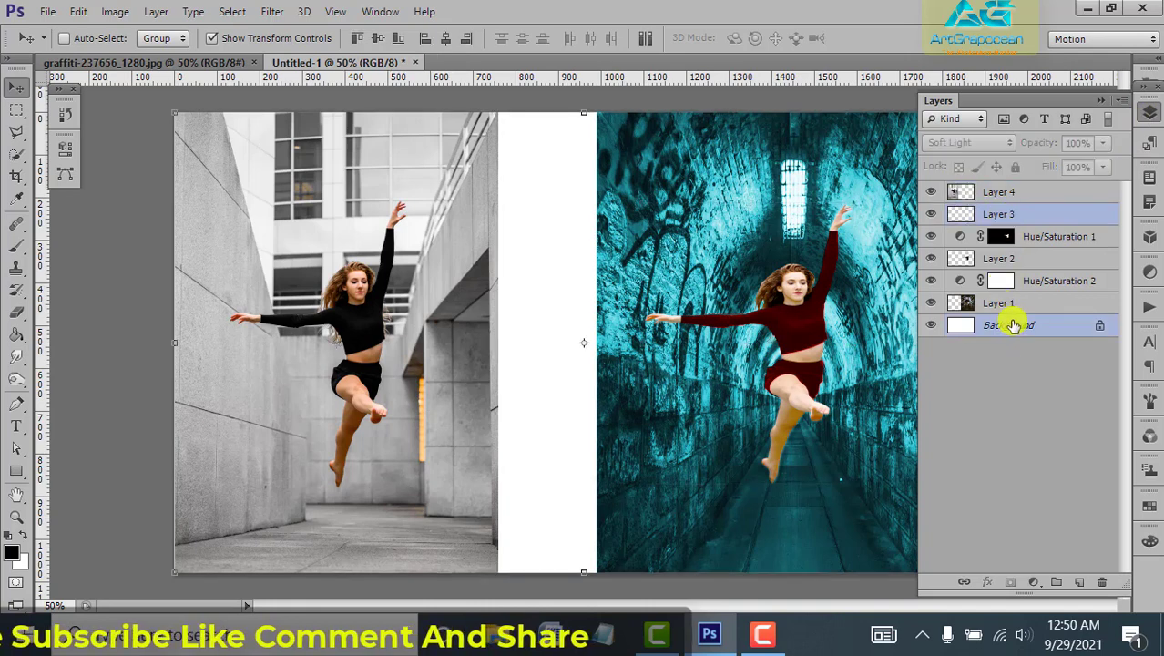
pyautogui.keyDown('ctrl'); pyautogui.click(1013, 305); pyautogui.keyUp('ctrl')
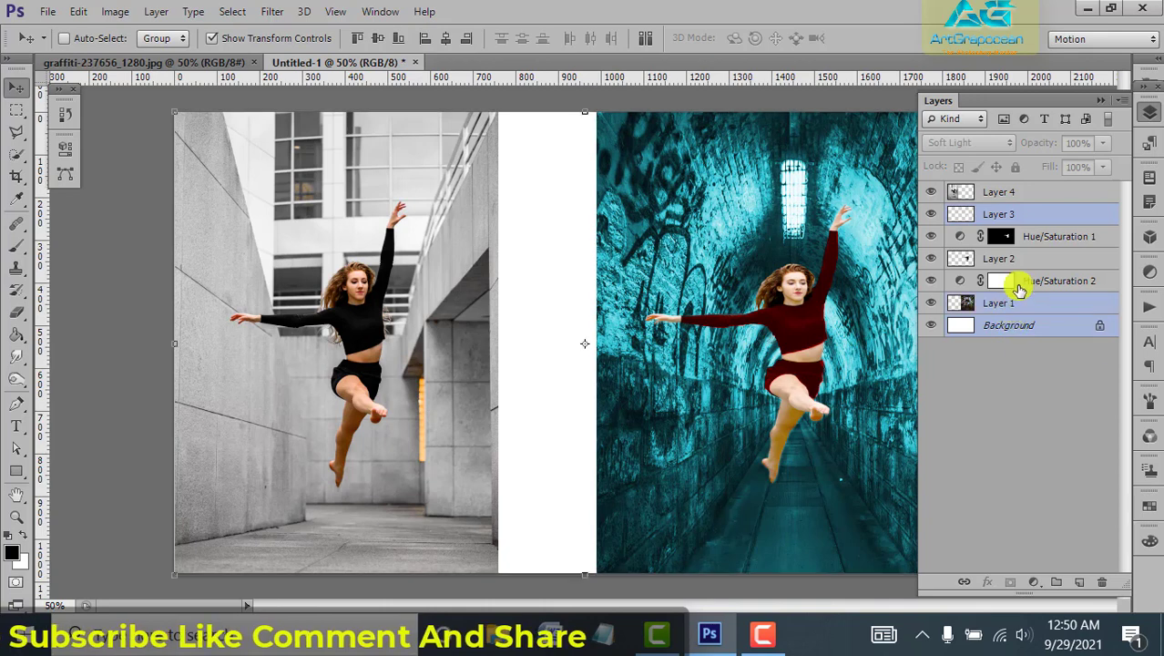
pyautogui.keyDown('ctrl'); pyautogui.click(1013, 281); pyautogui.keyUp('ctrl')
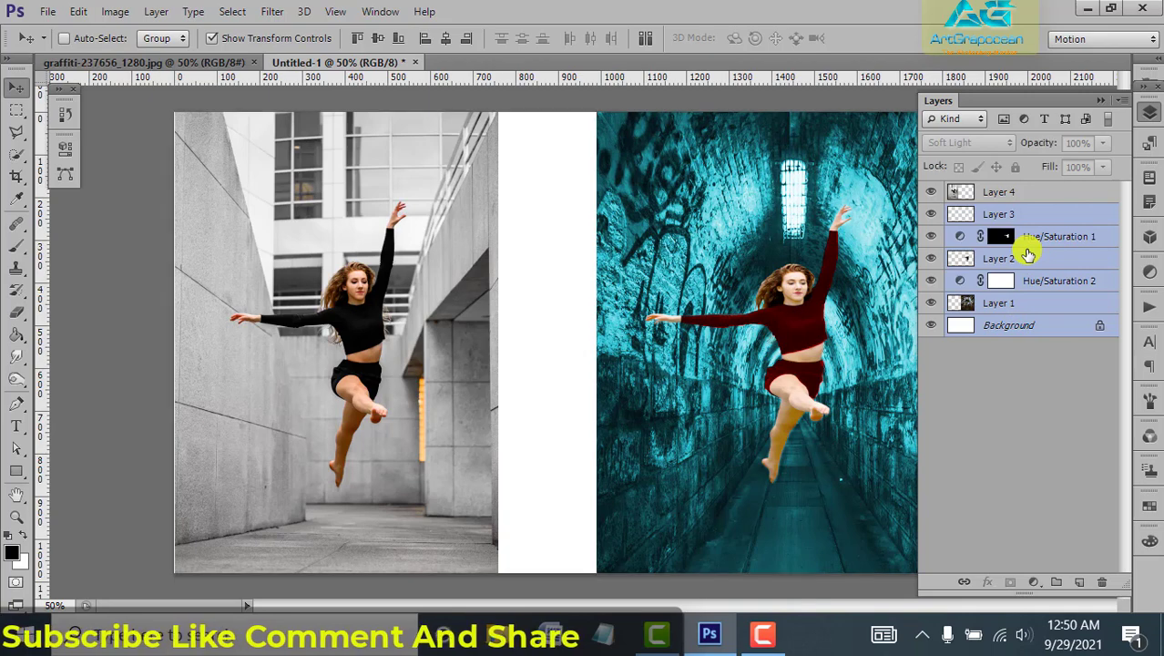
pyautogui.hotkey('ctrl', 'j')
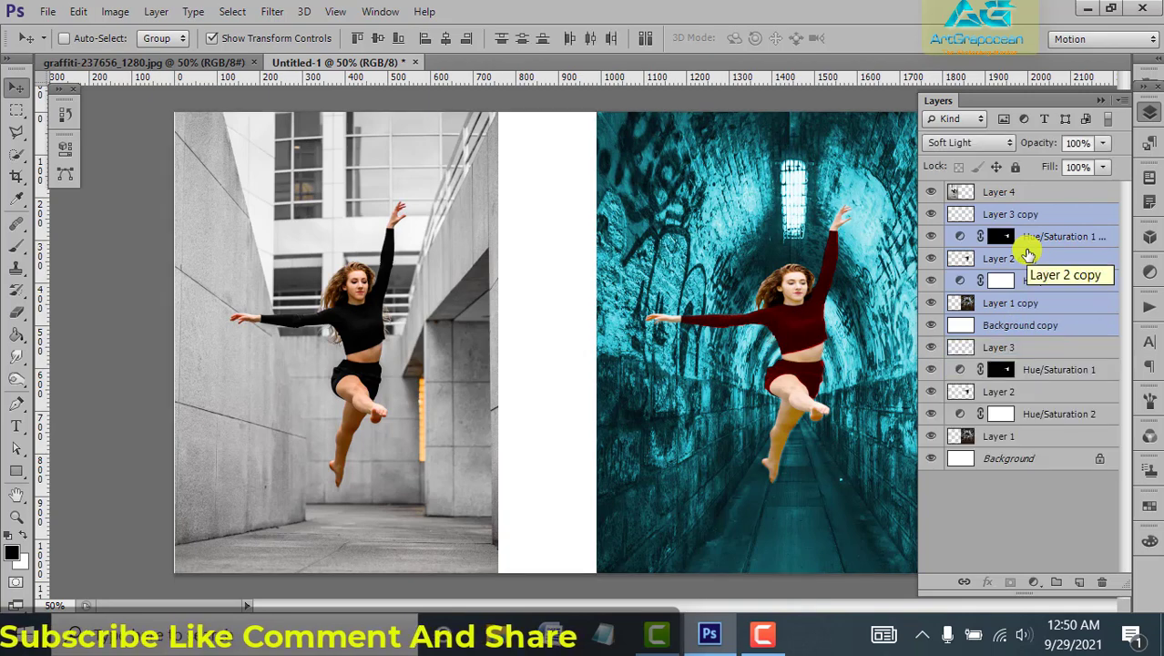
pyautogui.hotkey('ctrl', 't')
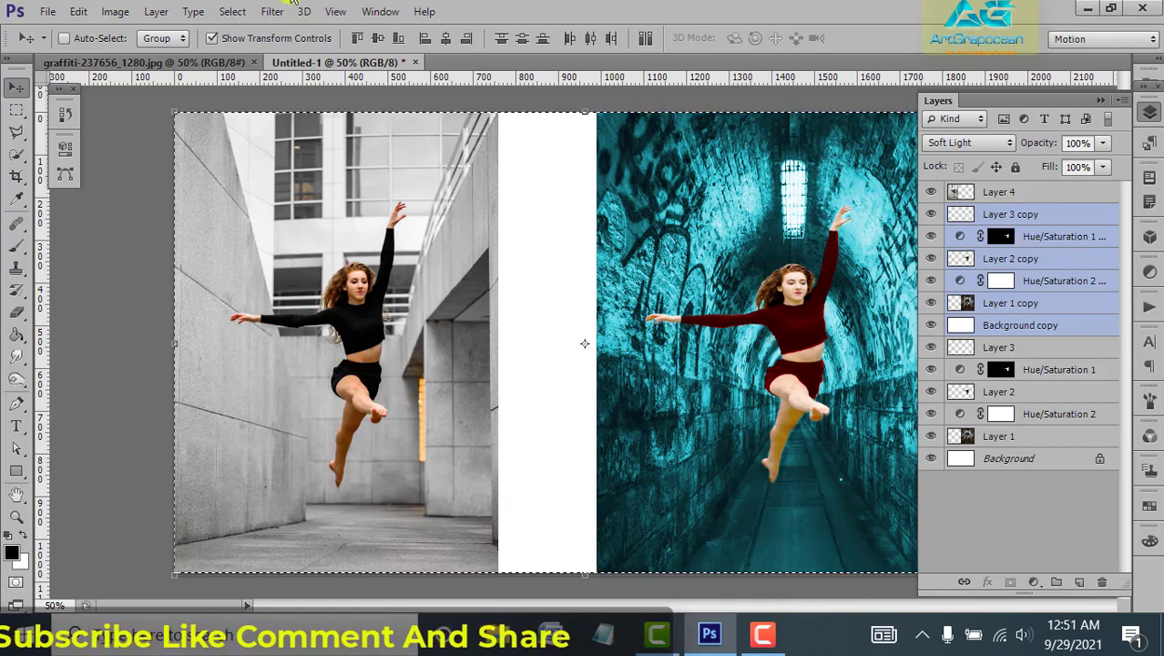
# Undo the canvas selection and layer duplication from the History panel
pyautogui.click(65, 115)
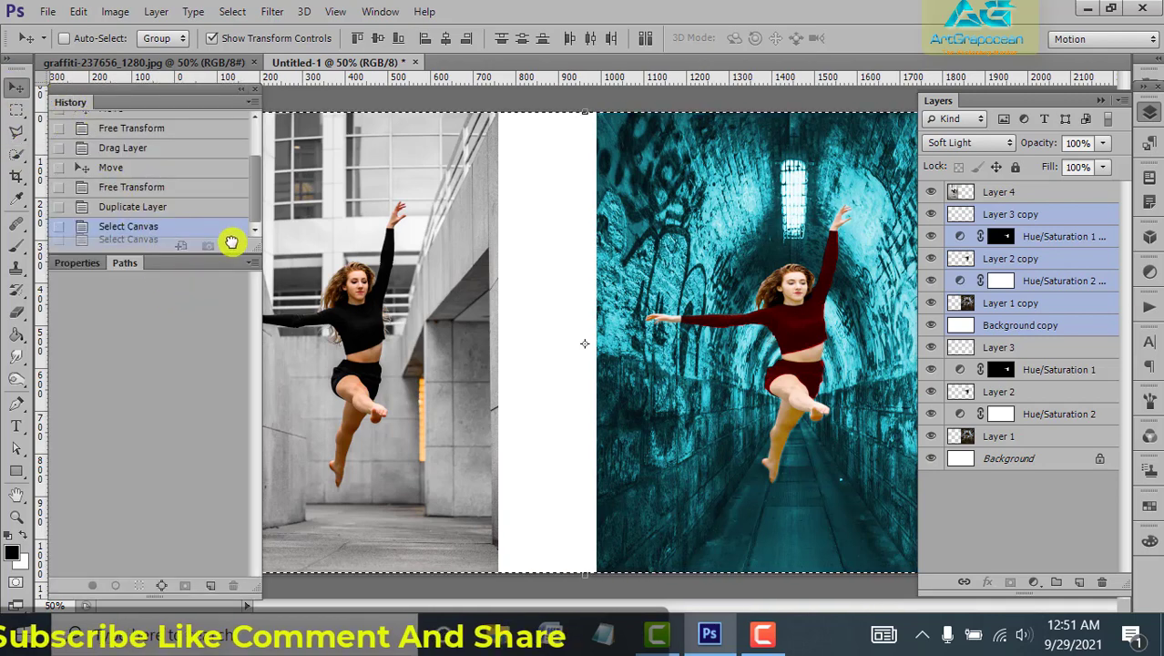
pyautogui.click(231, 244)
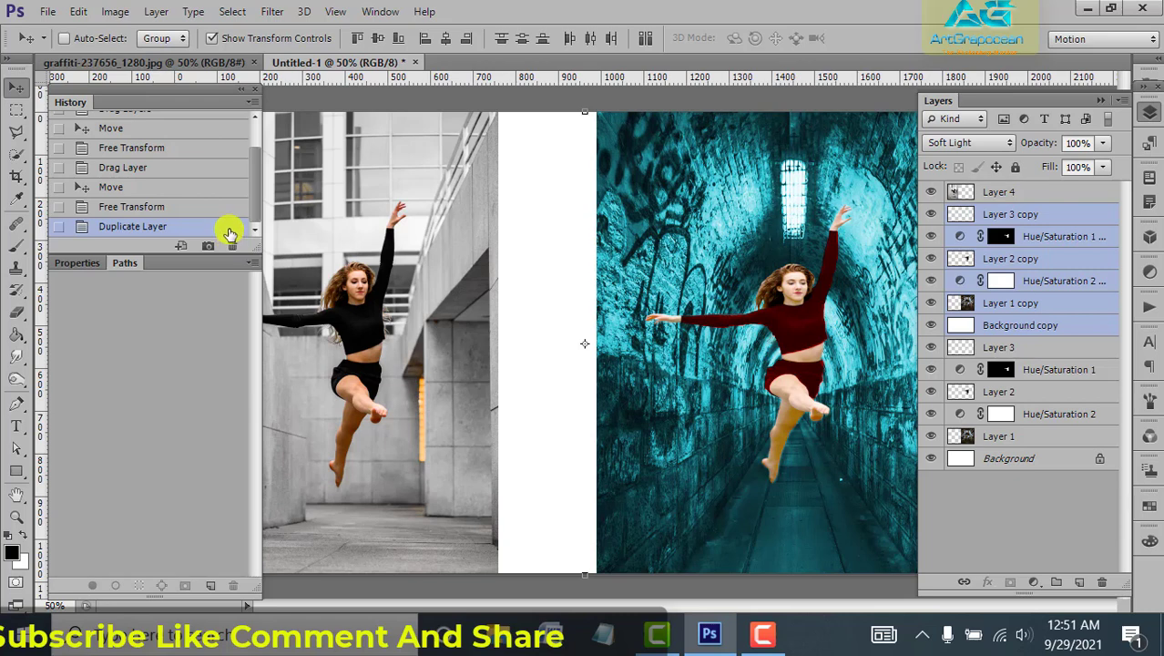
pyautogui.moveTo(231, 245); pyautogui.dragTo(231, 246)
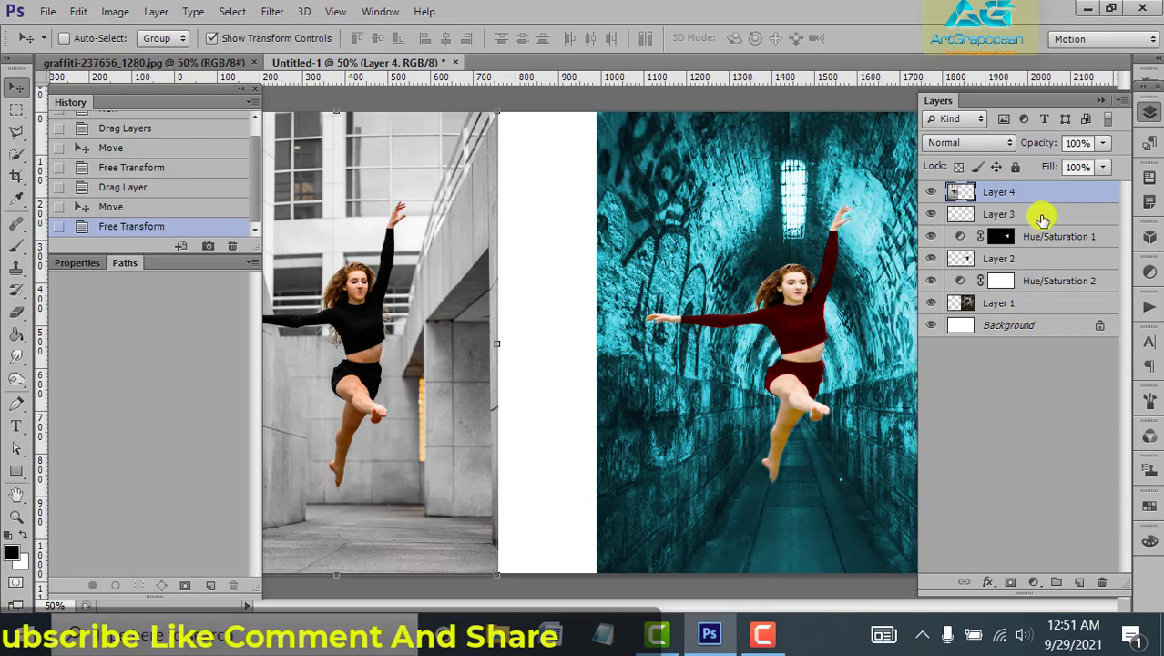
# Group Layer 3 down to Layer 1 into Group 1 with Ctrl+G
pyautogui.click(1042, 217)
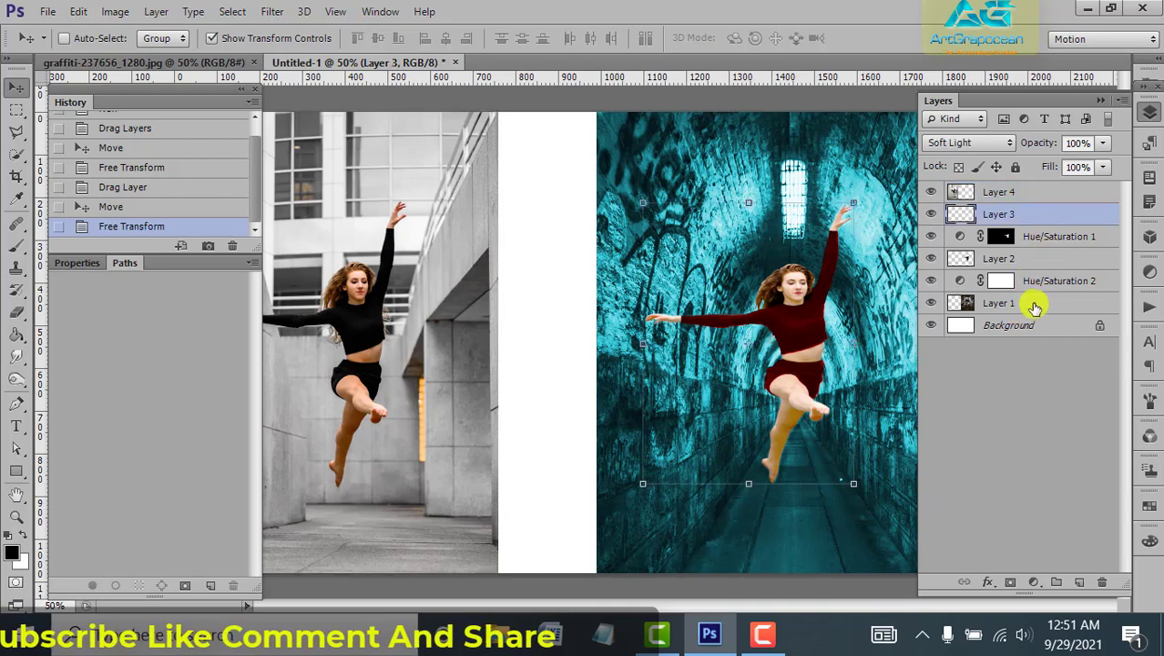
pyautogui.keyDown('shift'); pyautogui.click(1036, 308); pyautogui.keyUp('shift')
pyautogui.rightClick(1030, 301)
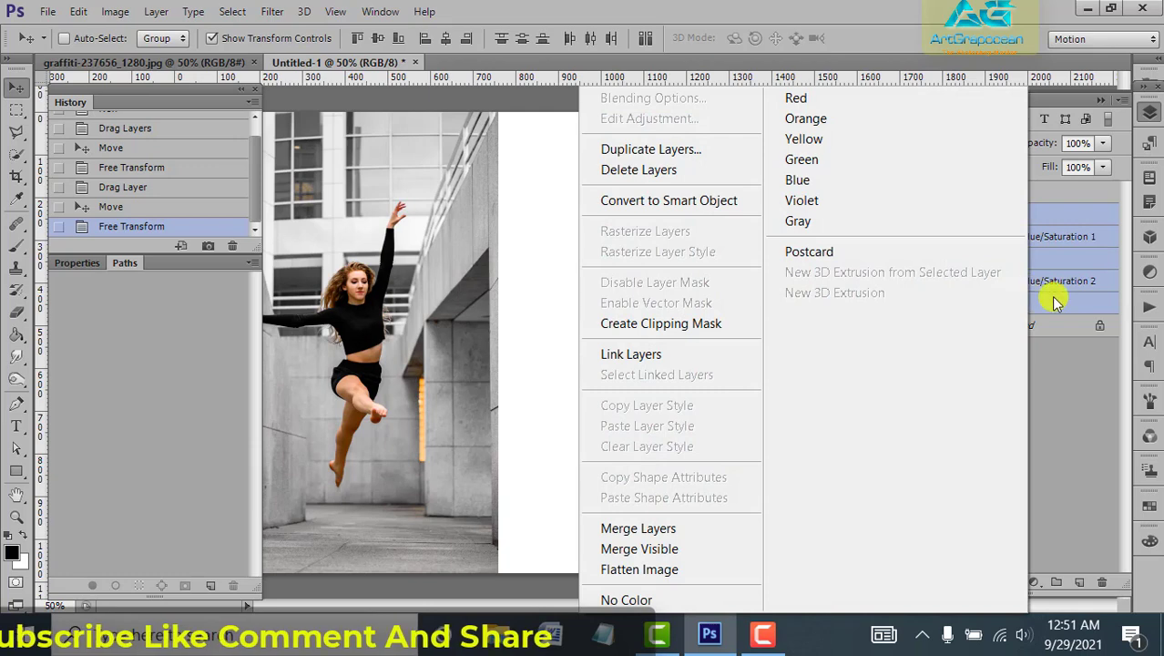
pyautogui.click(1071, 305)
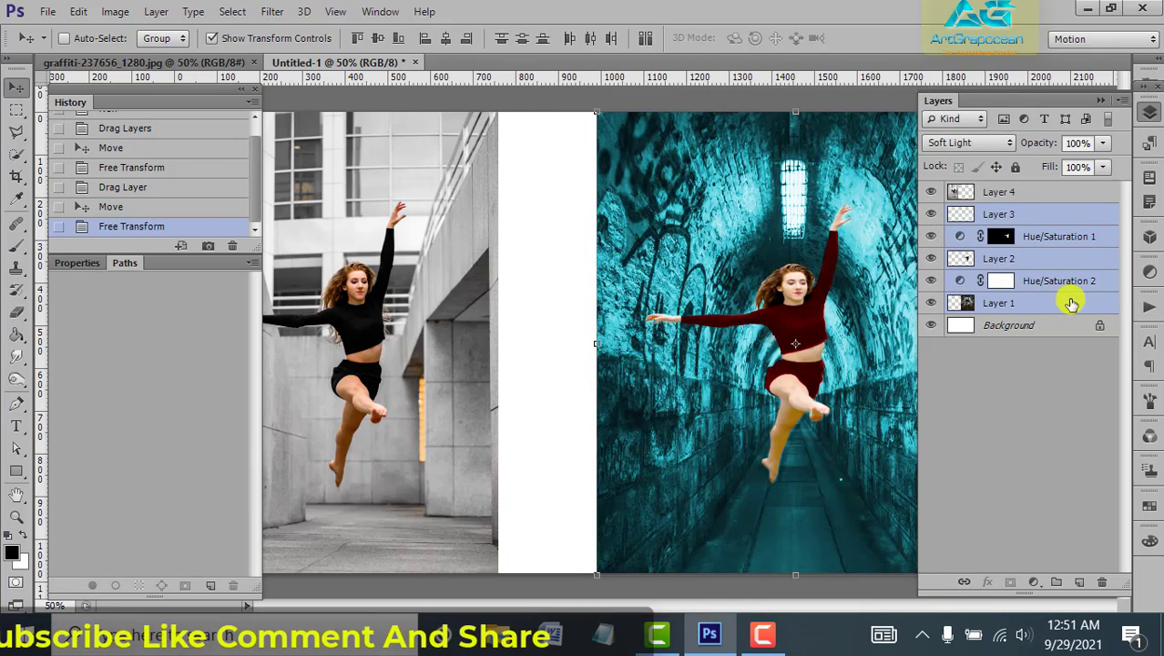
pyautogui.hotkey('ctrl', 'g')
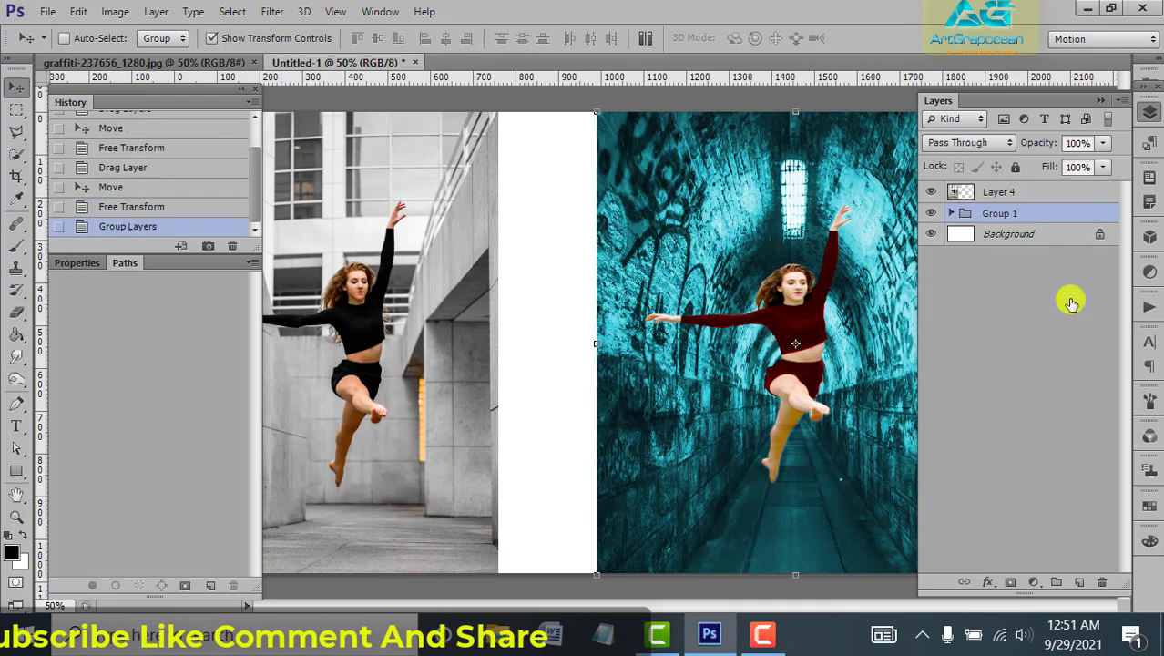
# Narrow the tunnel composite group from its left side and commit the transform
pyautogui.click(242, 89)
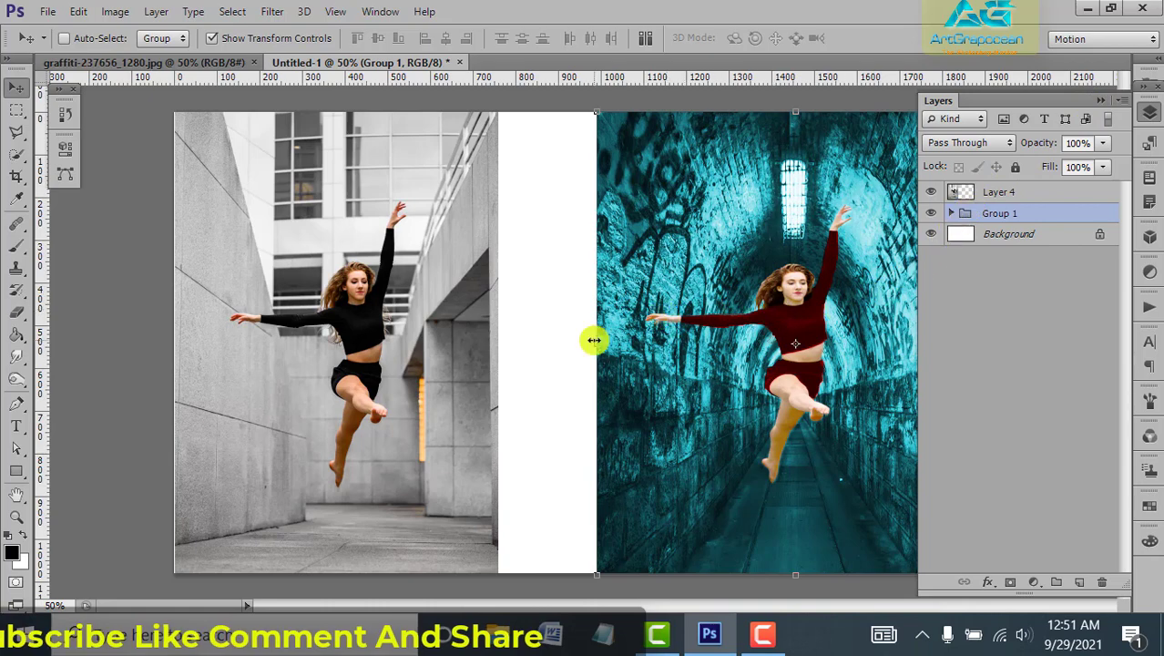
pyautogui.moveTo(595, 343)
pyautogui.mouseDown()
pyautogui.moveTo(660, 350)
pyautogui.moveTo(630, 349)
pyautogui.mouseUp()
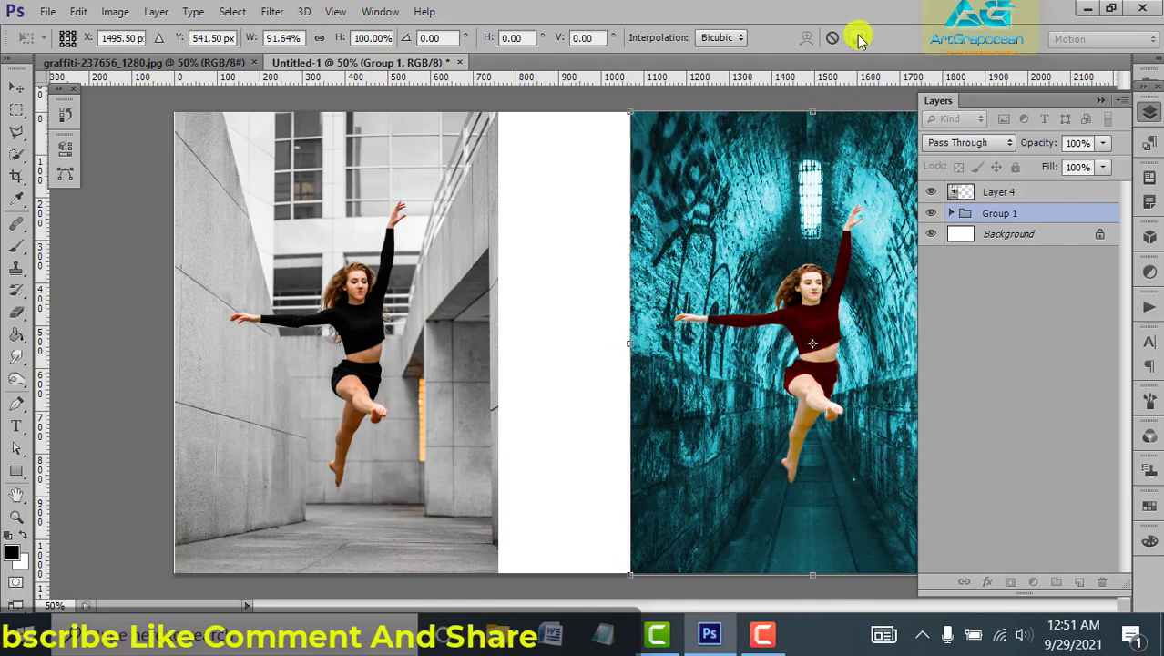
pyautogui.click(858, 38)
pyautogui.click(1099, 99)
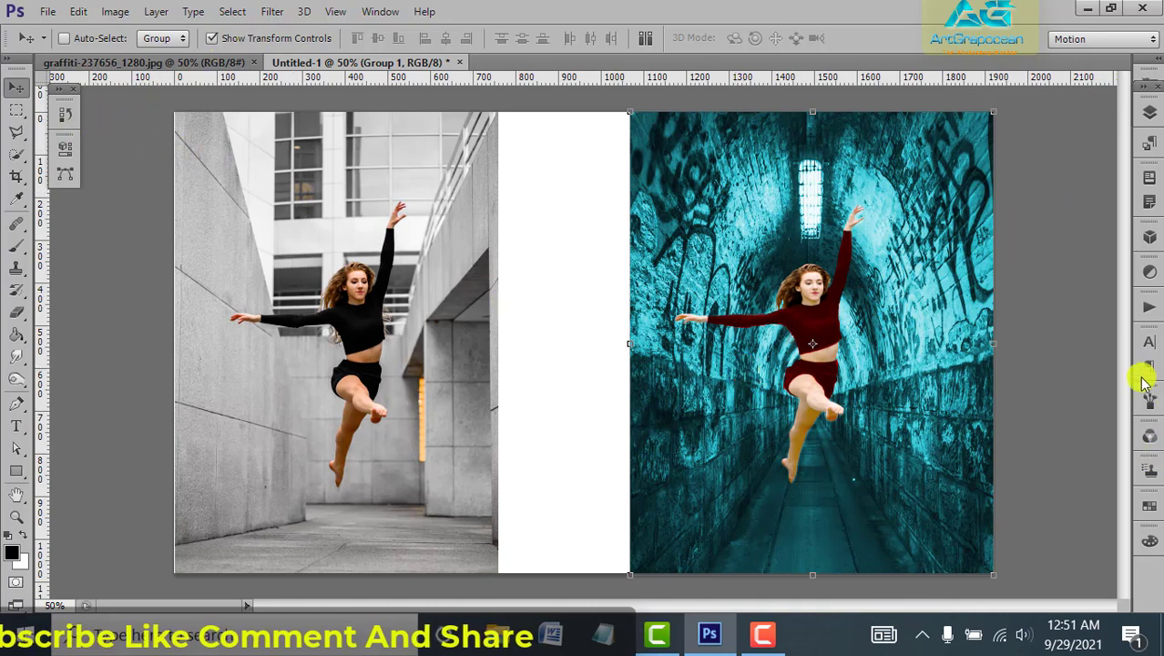
# Widen the grey dancer photo (Layer 4) on both sides, leaving a white strip
pyautogui.click(1149, 112)
pyautogui.click(1025, 195)
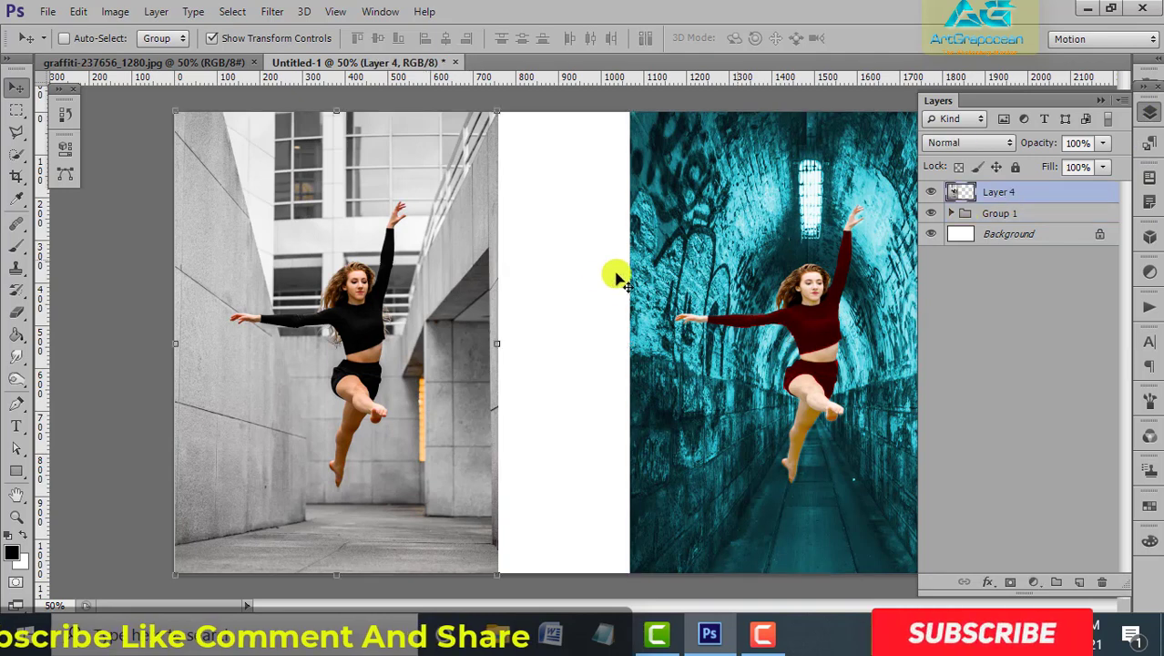
pyautogui.hotkey('ctrl', 't')
pyautogui.moveTo(499, 345); pyautogui.dragTo(545, 350)
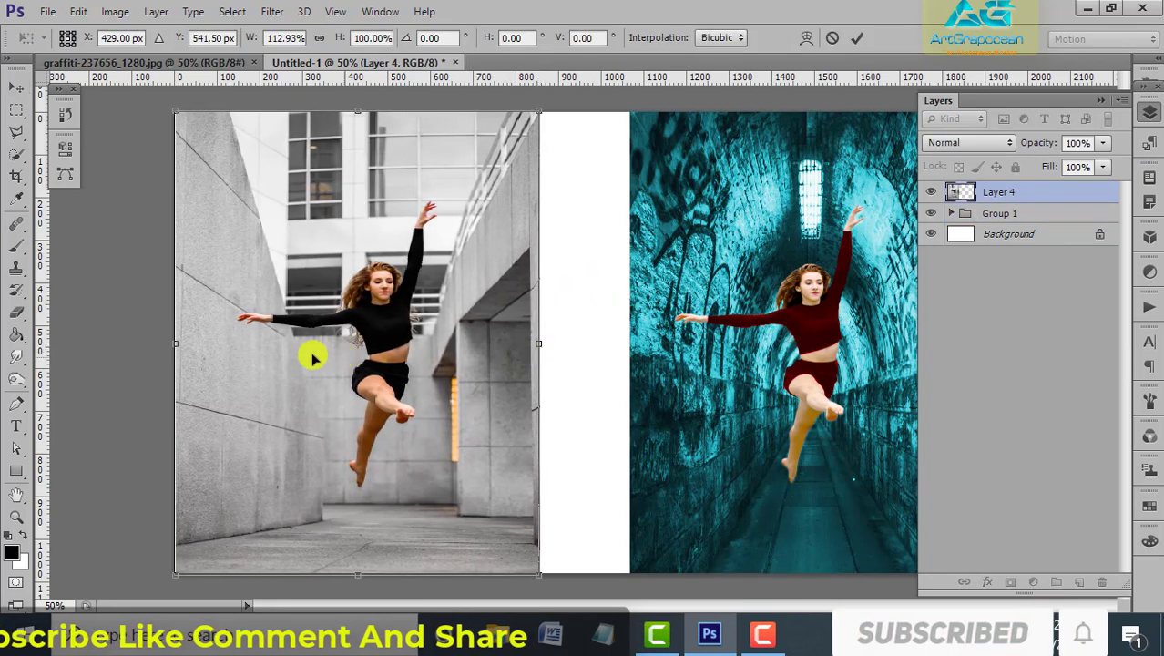
pyautogui.moveTo(175, 345); pyautogui.dragTo(169, 345)
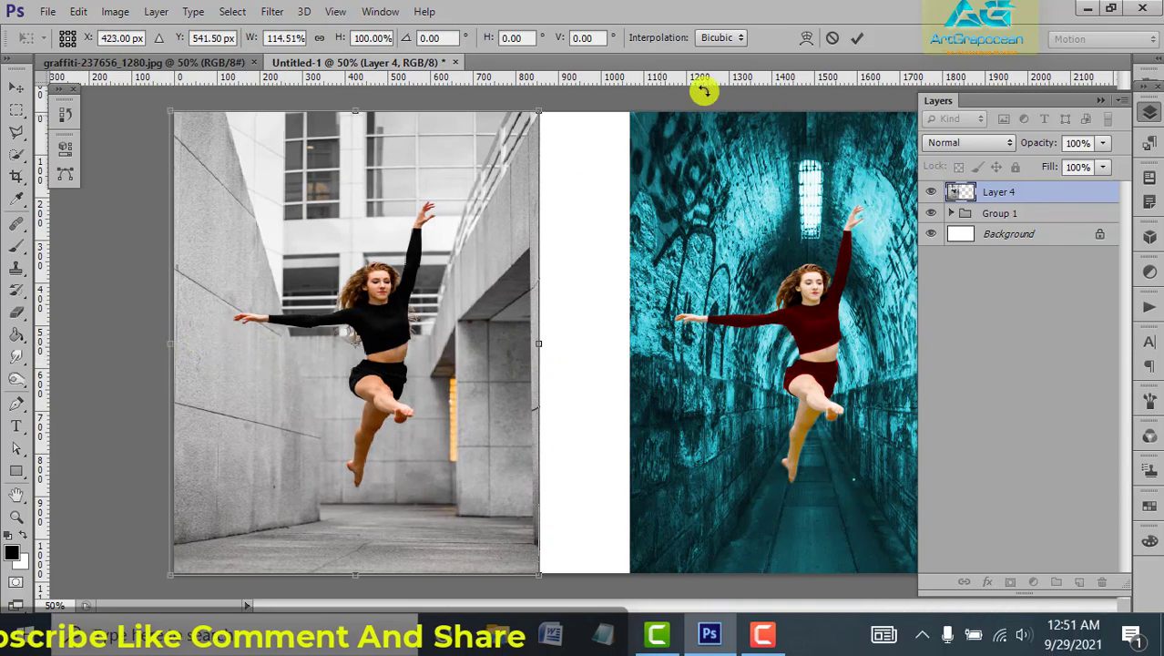
pyautogui.click(858, 37)
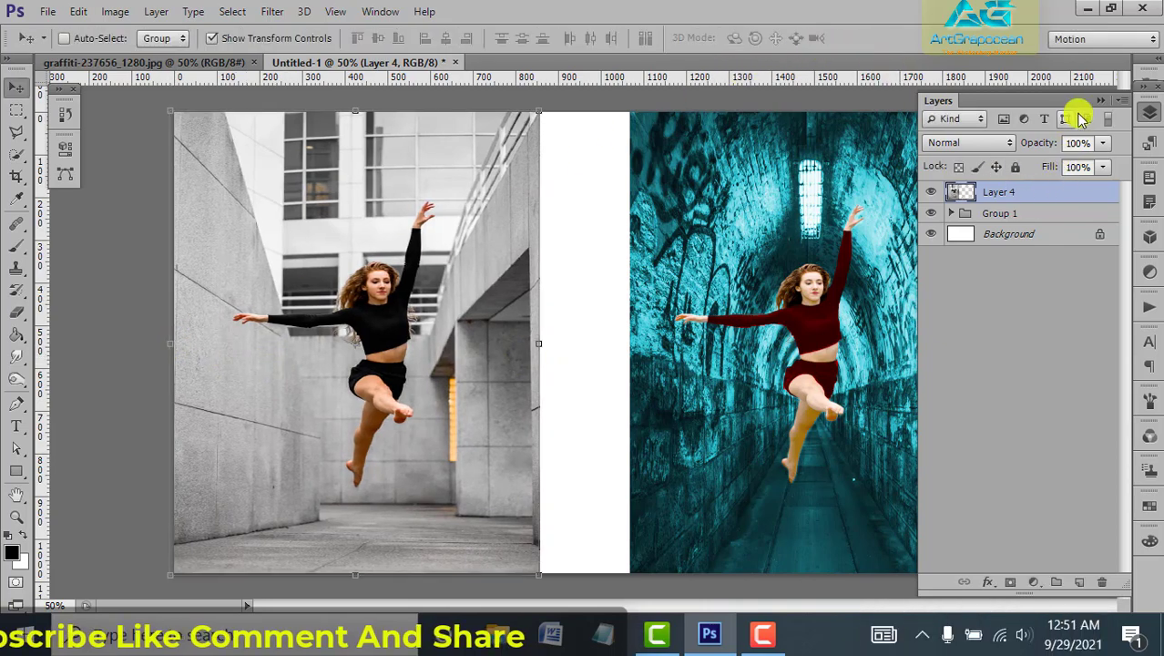
pyautogui.click(1098, 101)
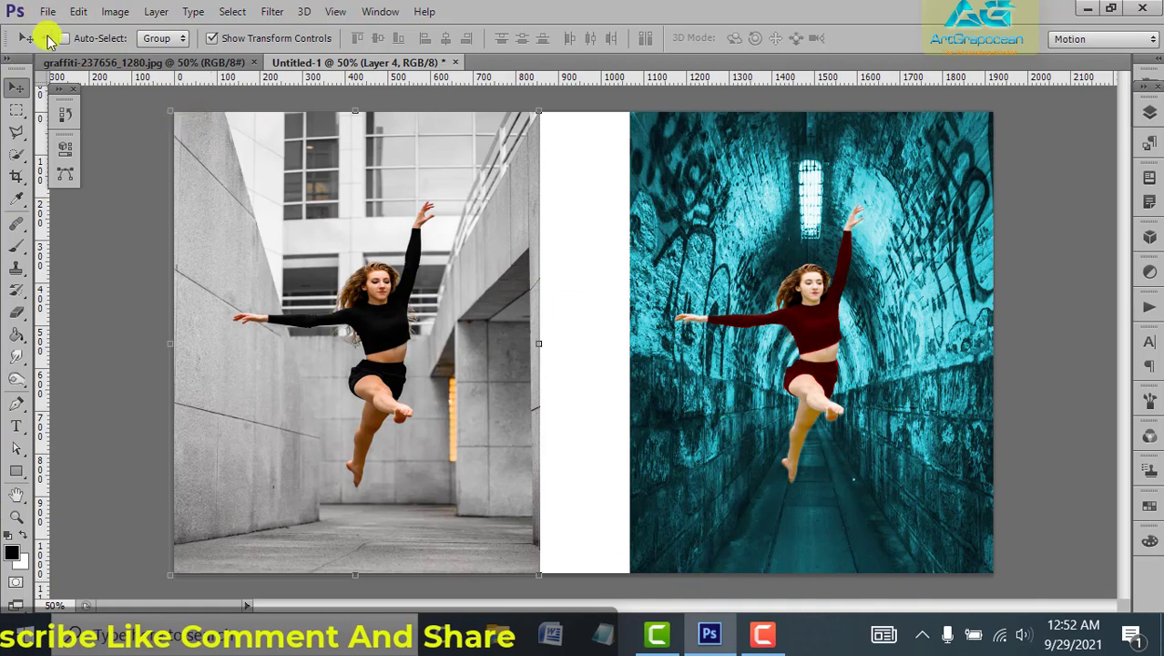
# Open 10-2-photoshop-logo-png-clipart.png from E:\1jpg logo.or image kajer\000
pyautogui.click(47, 11)
pyautogui.click(75, 53)
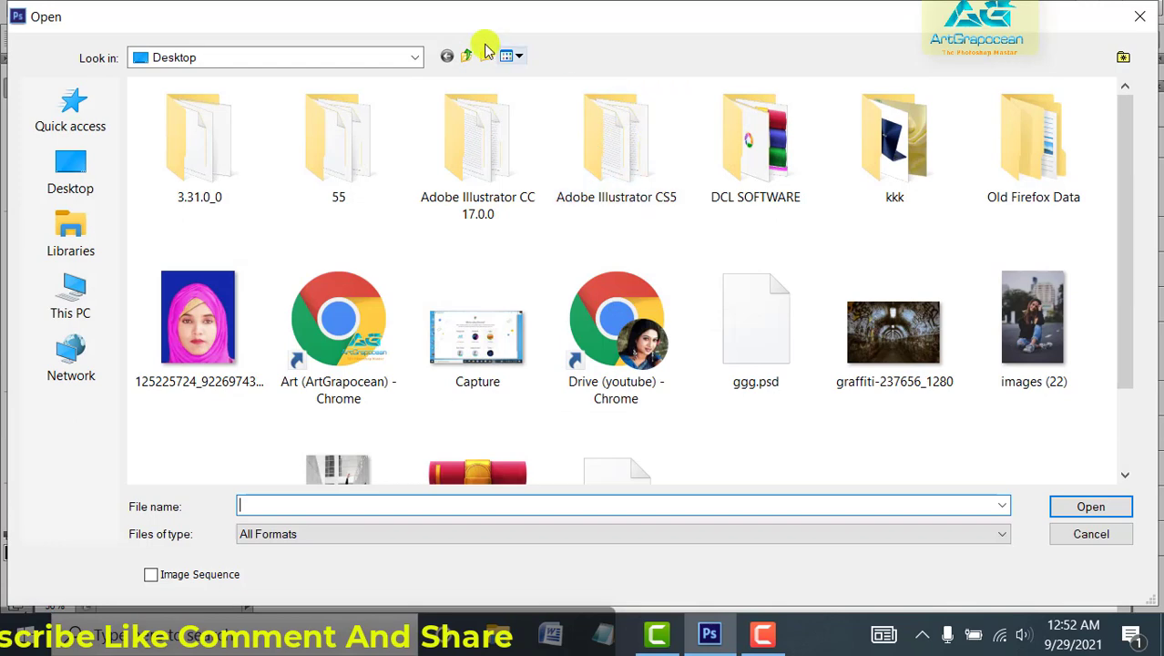
pyautogui.click(465, 57)
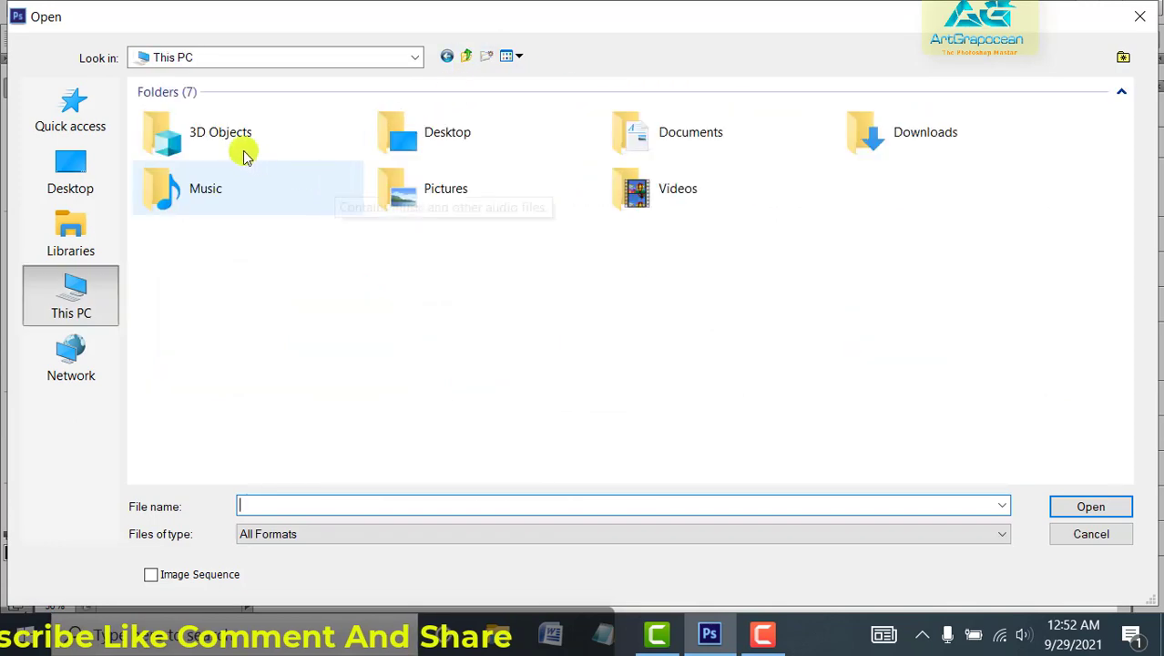
pyautogui.doubleClick(761, 264)
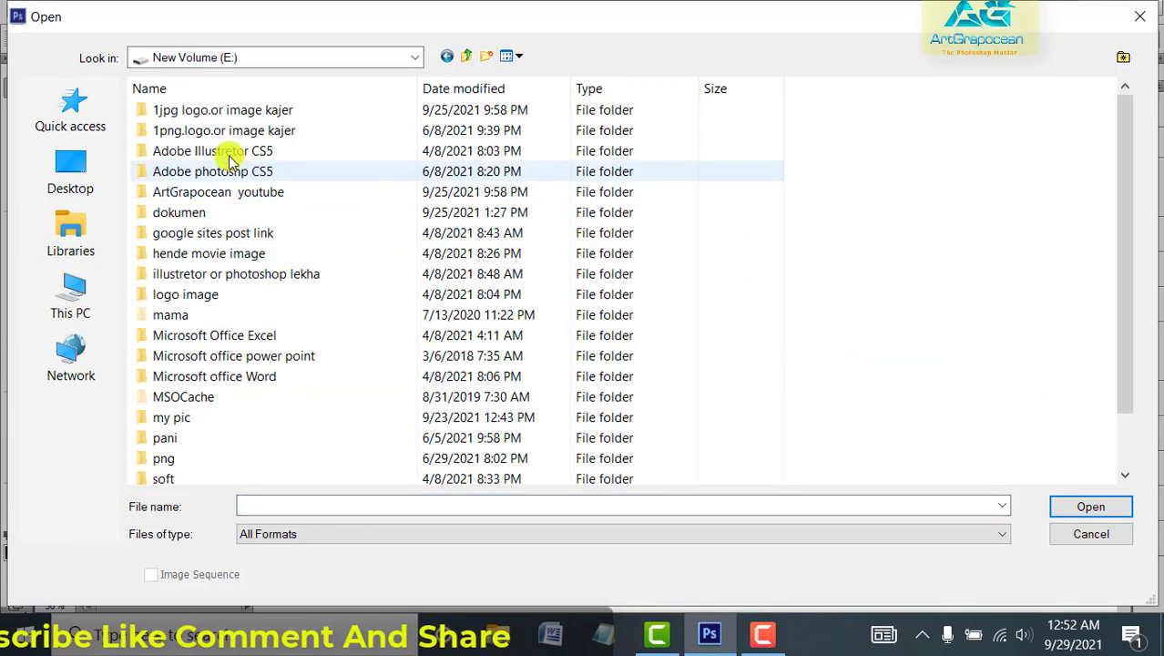
pyautogui.doubleClick(216, 111)
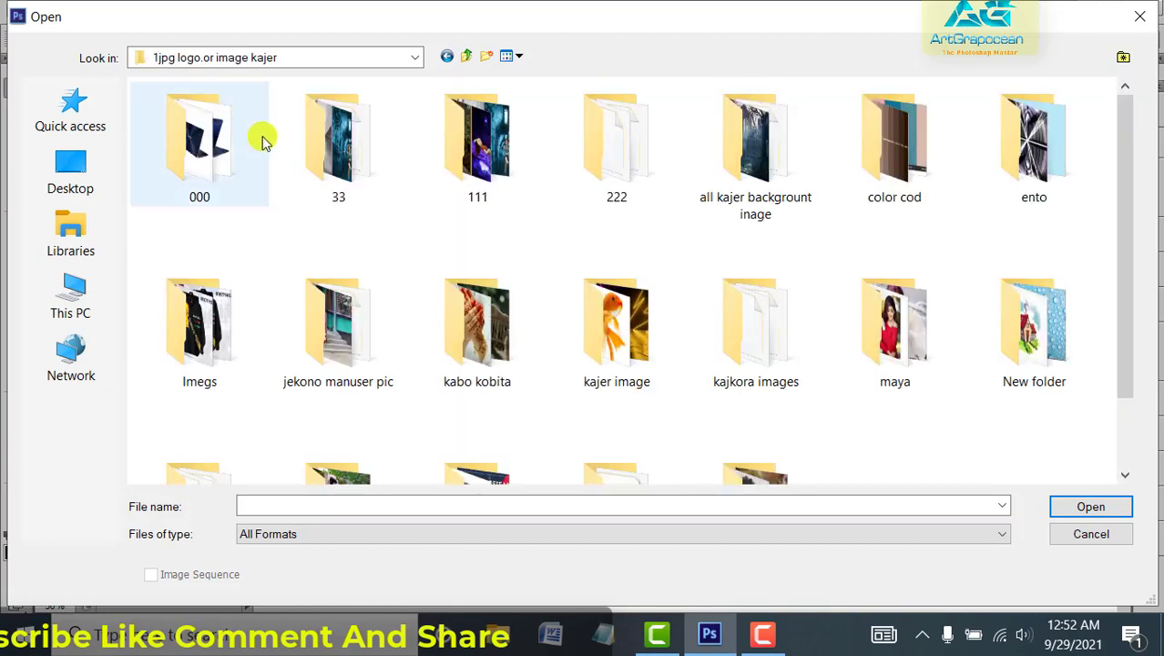
pyautogui.doubleClick(246, 132)
pyautogui.click(535, 199)
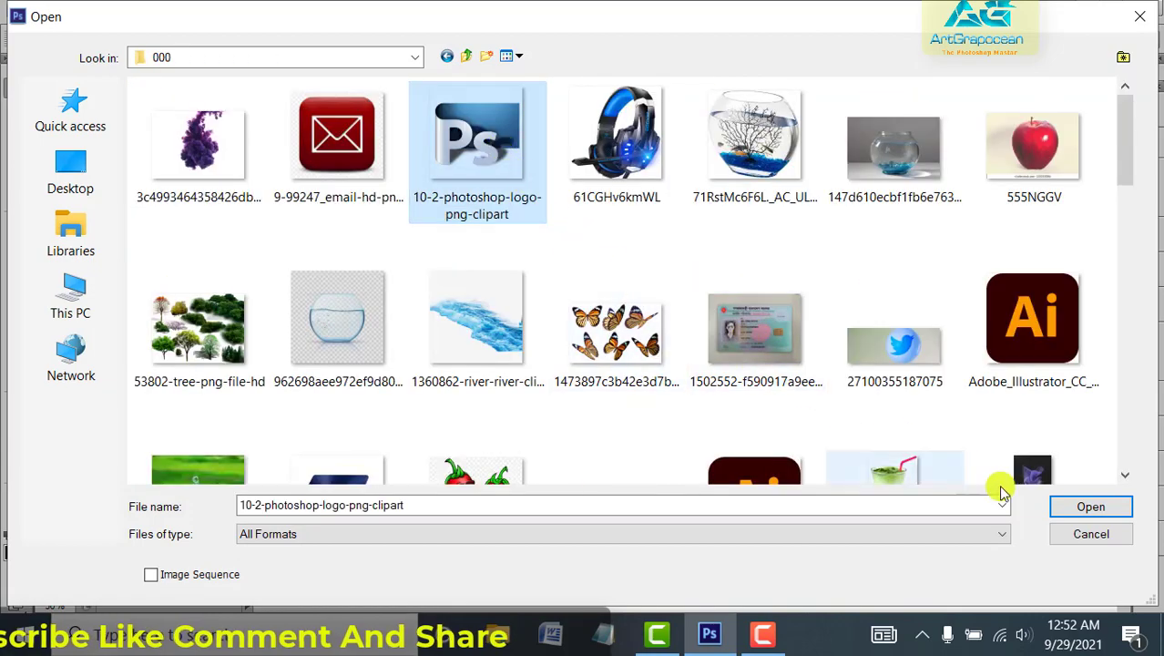
pyautogui.click(1084, 509)
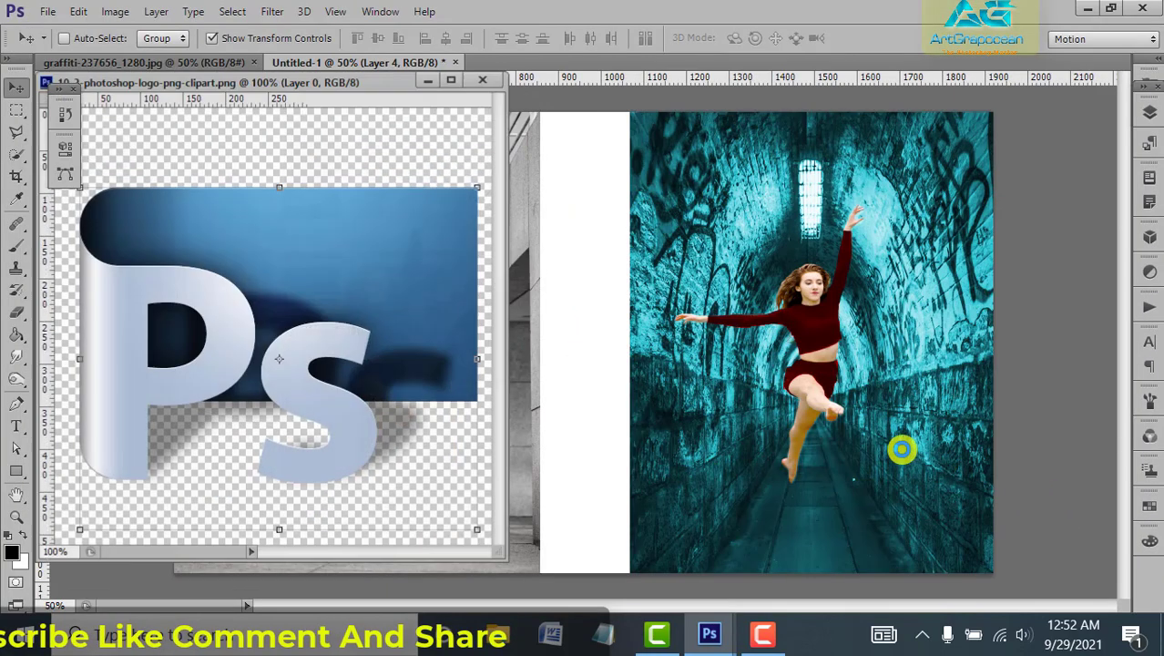
# Bring the Ps logo into Untitled-1 as Layer 5 and scale it into the white strip
pyautogui.moveTo(138, 248); pyautogui.dragTo(569, 311)
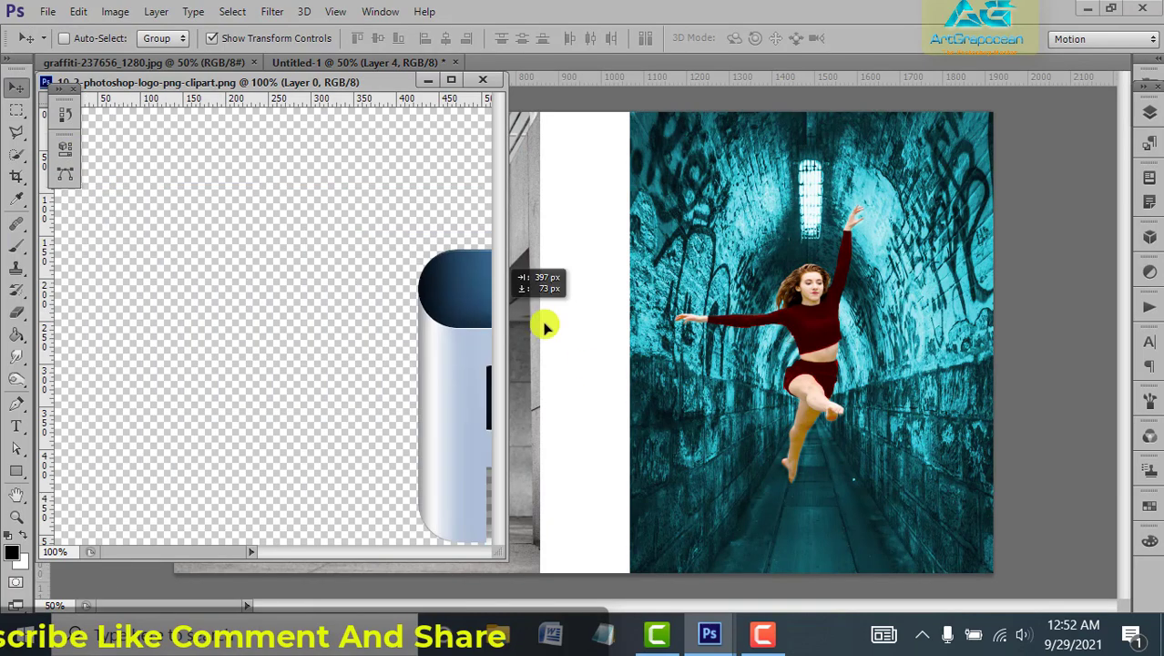
pyautogui.click(482, 79)
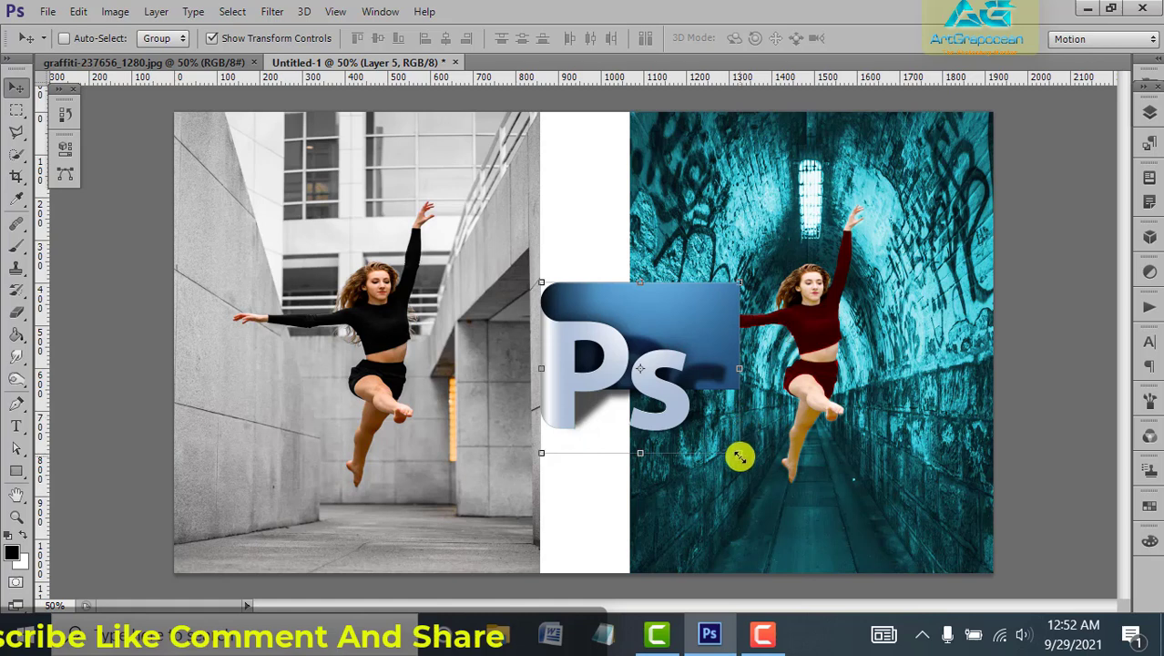
pyautogui.moveTo(740, 458); pyautogui.dragTo(623, 359)
pyautogui.moveTo(598, 318); pyautogui.dragTo(593, 350)
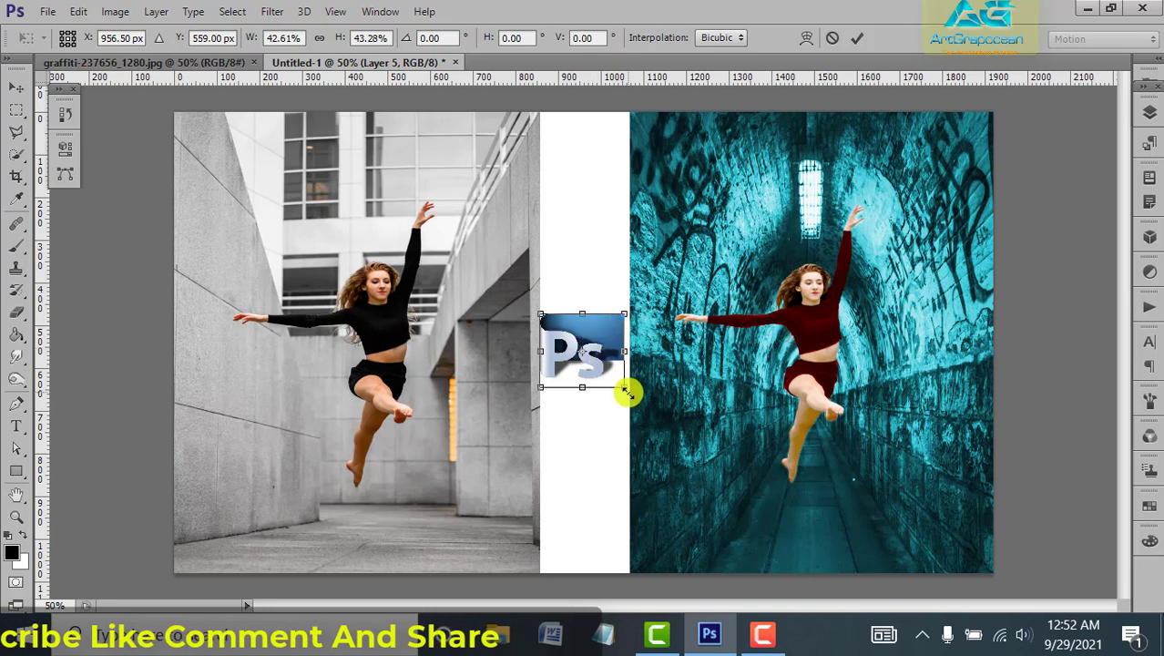
pyautogui.moveTo(632, 358); pyautogui.dragTo(634, 357)
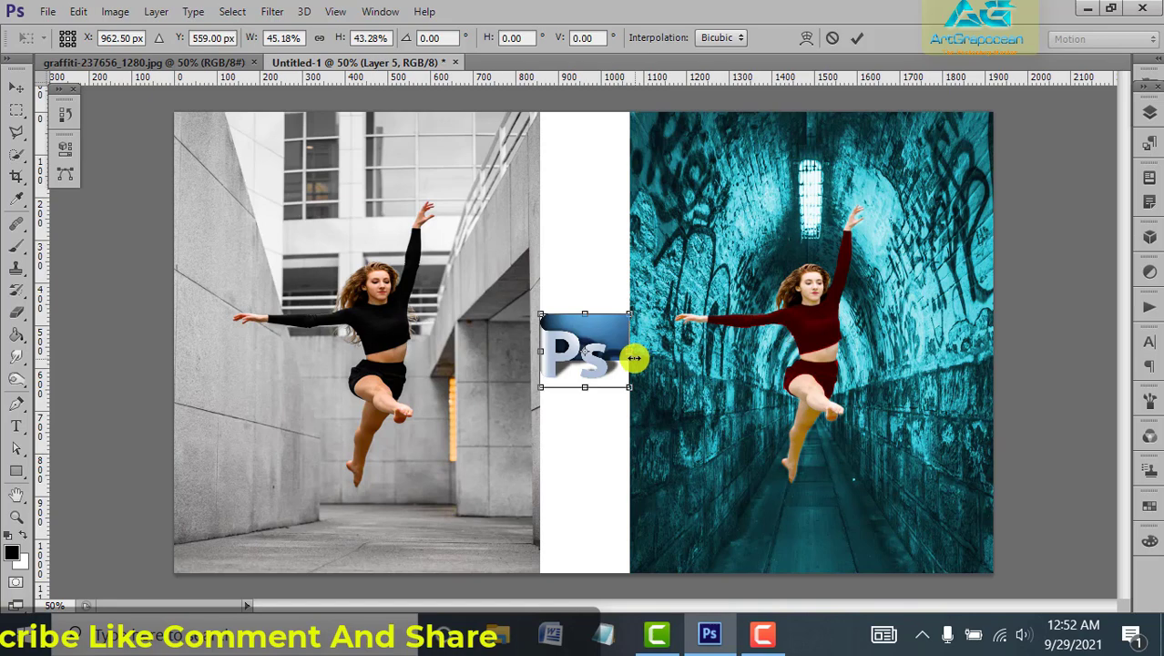
pyautogui.click(859, 39)
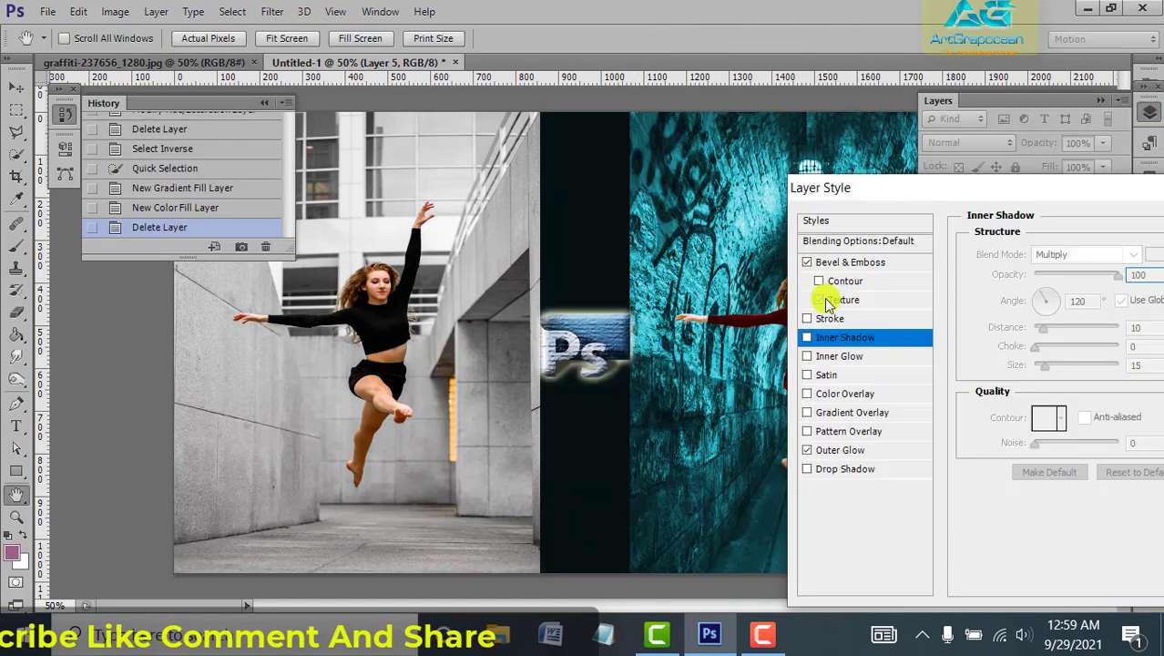
# Uncheck Outer Glow and Texture on the logo and add a Bevel & Emboss contour
pyautogui.click(808, 450)
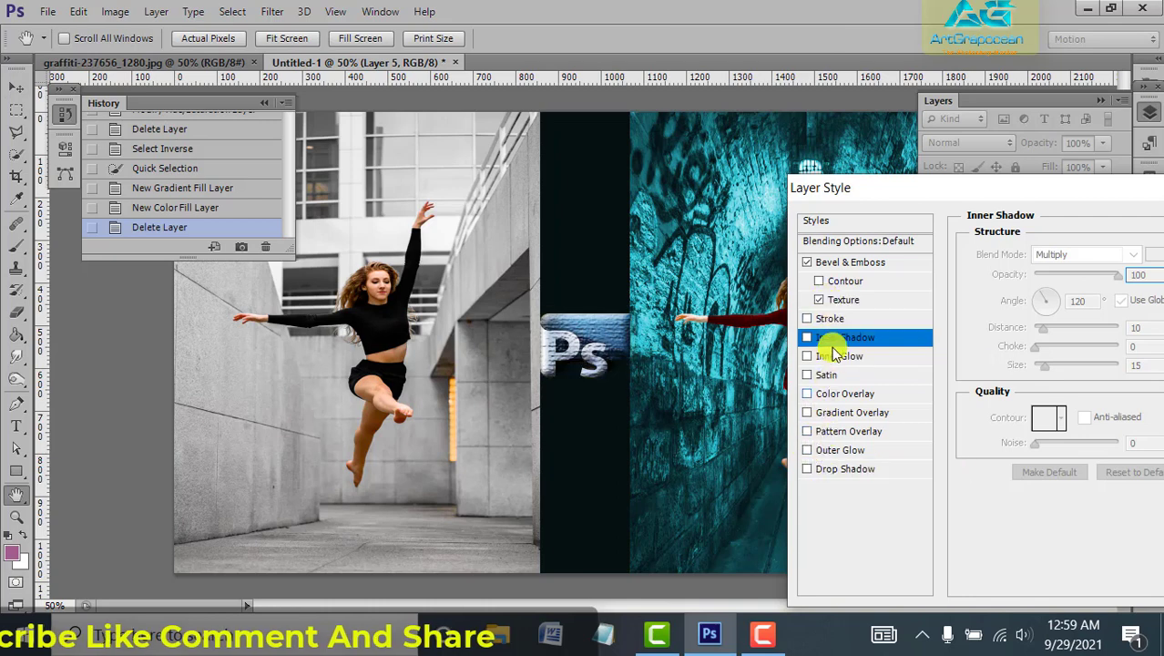
pyautogui.click(818, 299)
pyautogui.click(850, 284)
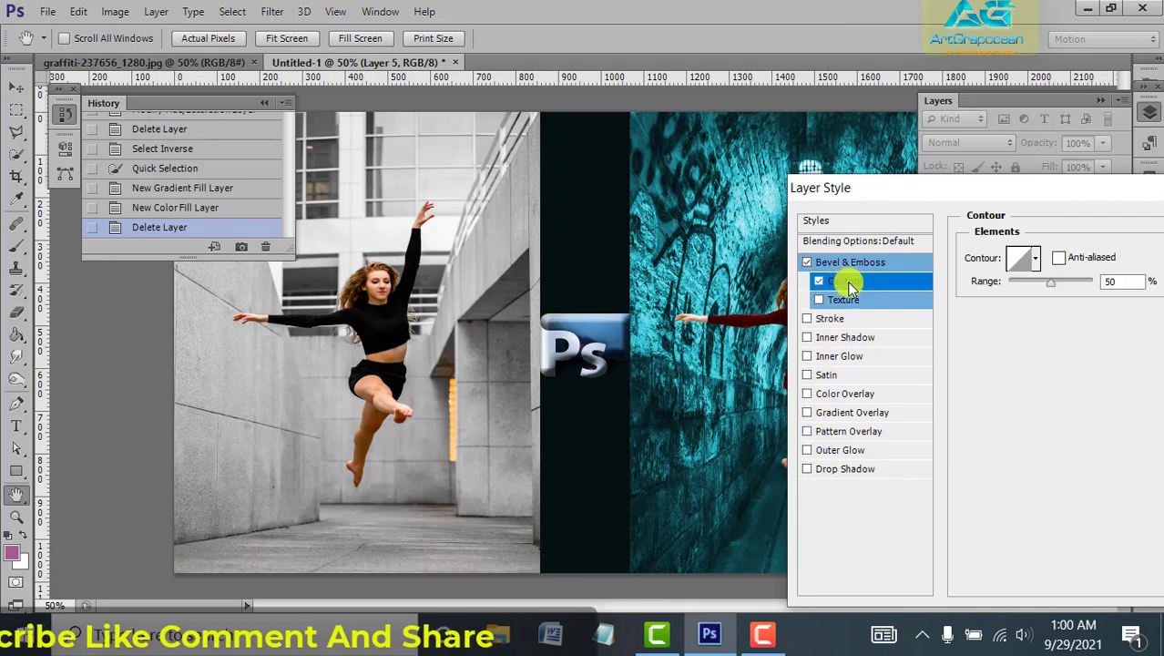
pyautogui.click(1036, 262)
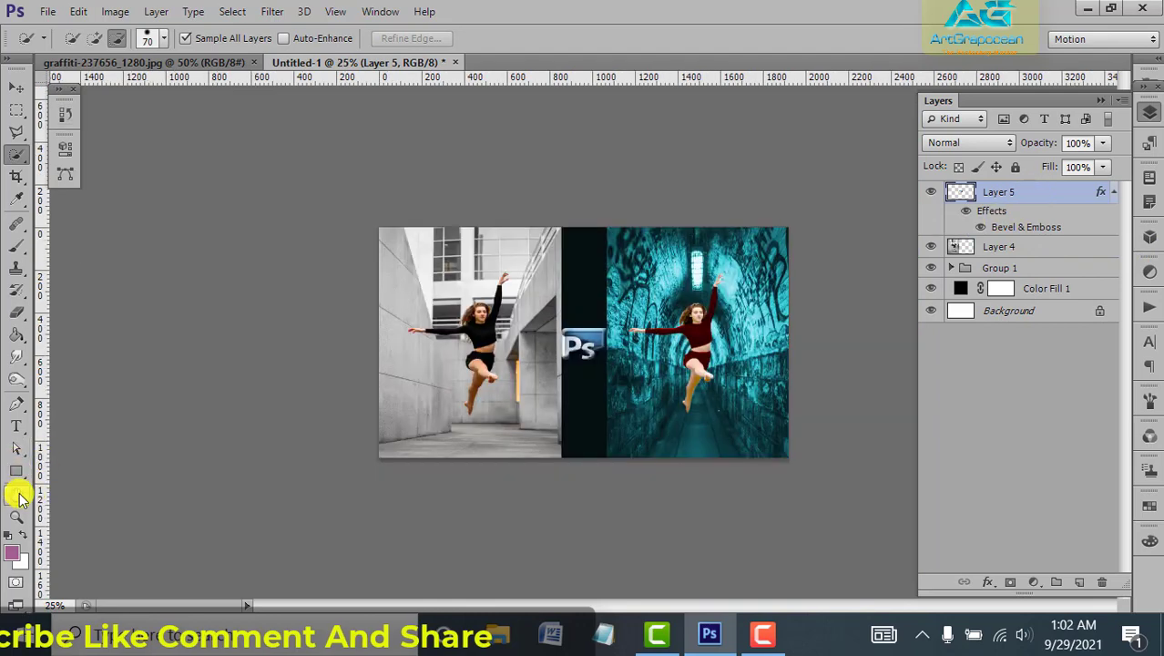
# Draw a red thin-arrow custom shape from the grey dancer toward the cyan half
pyautogui.click(22, 478)
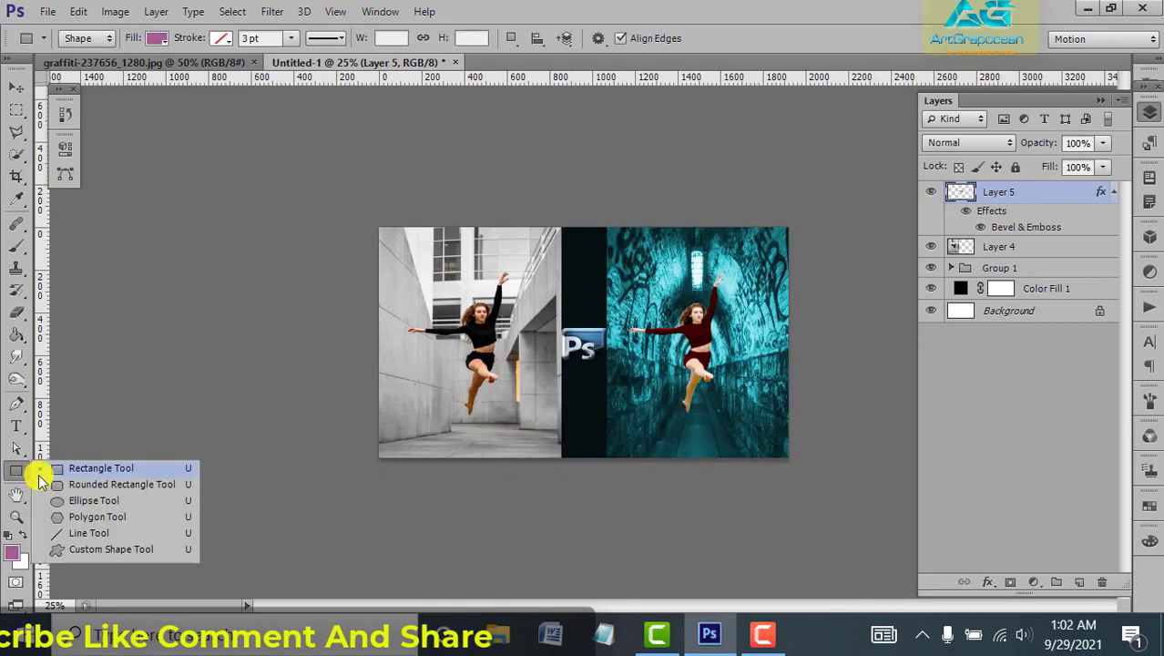
pyautogui.click(82, 552)
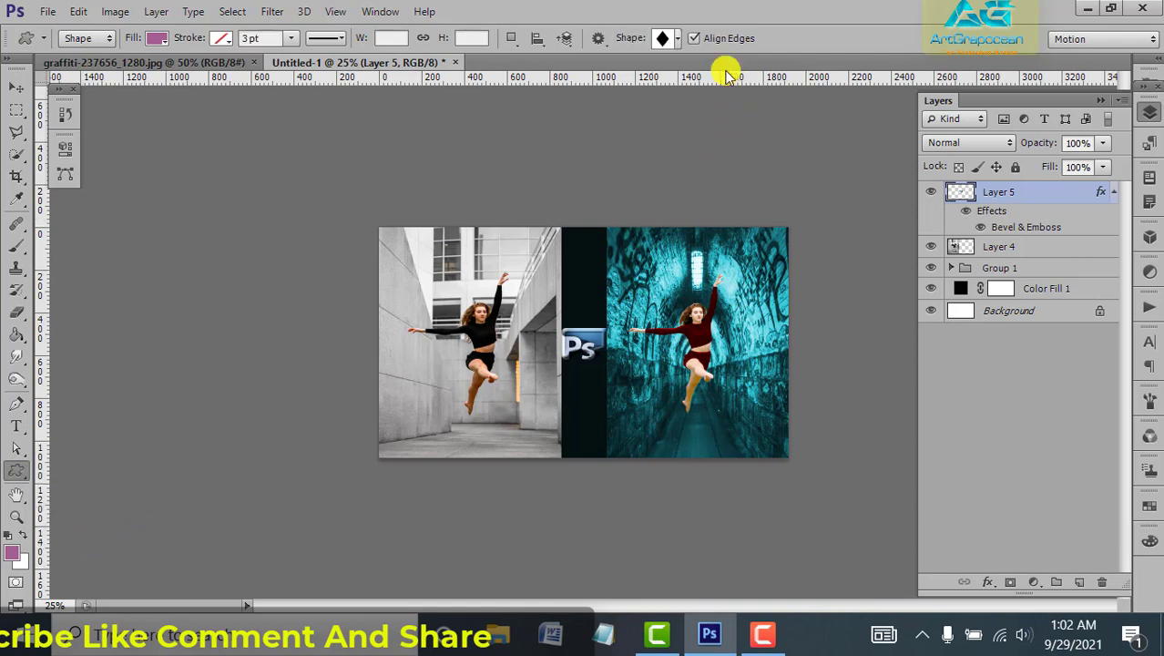
pyautogui.click(674, 39)
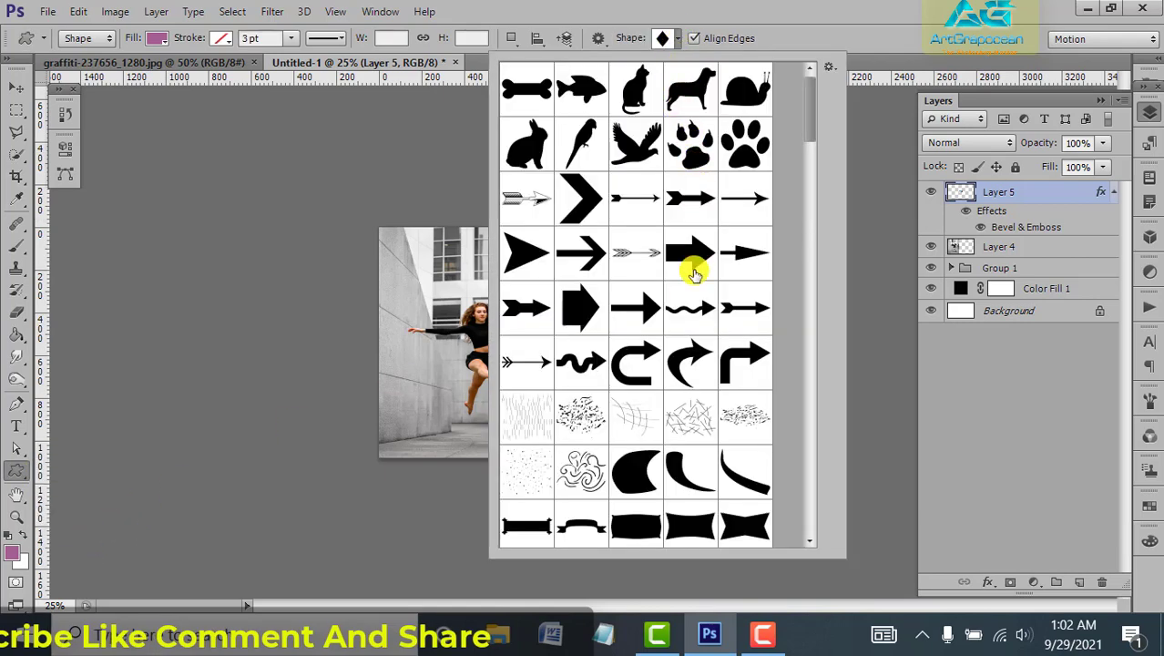
pyautogui.click(745, 197)
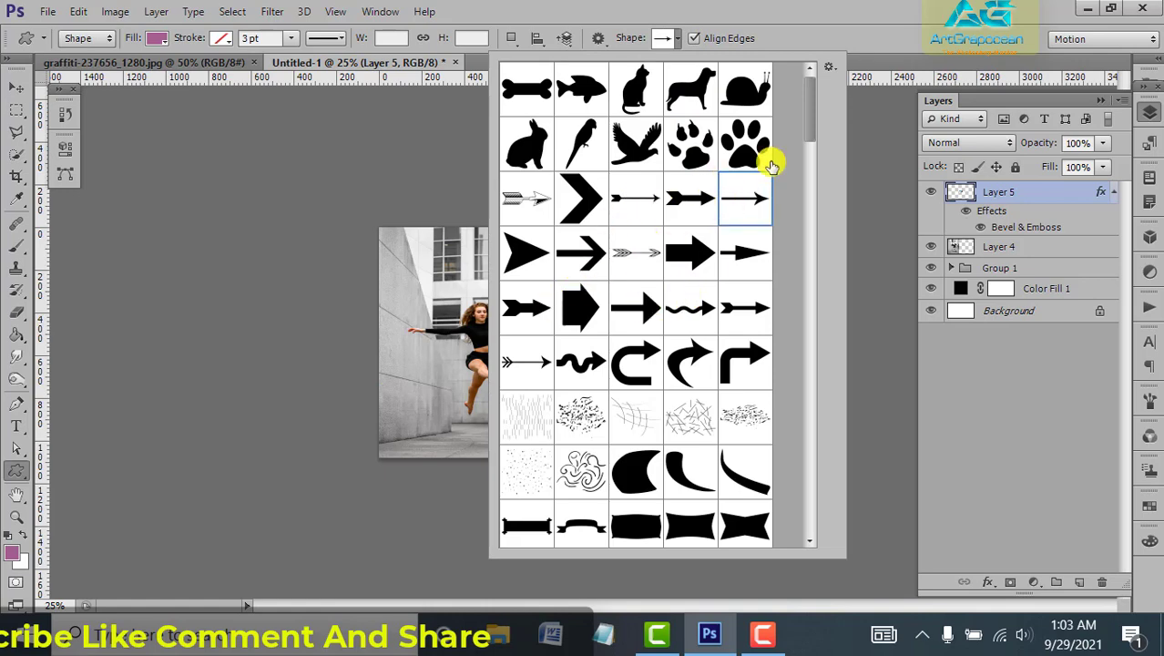
pyautogui.click(913, 42)
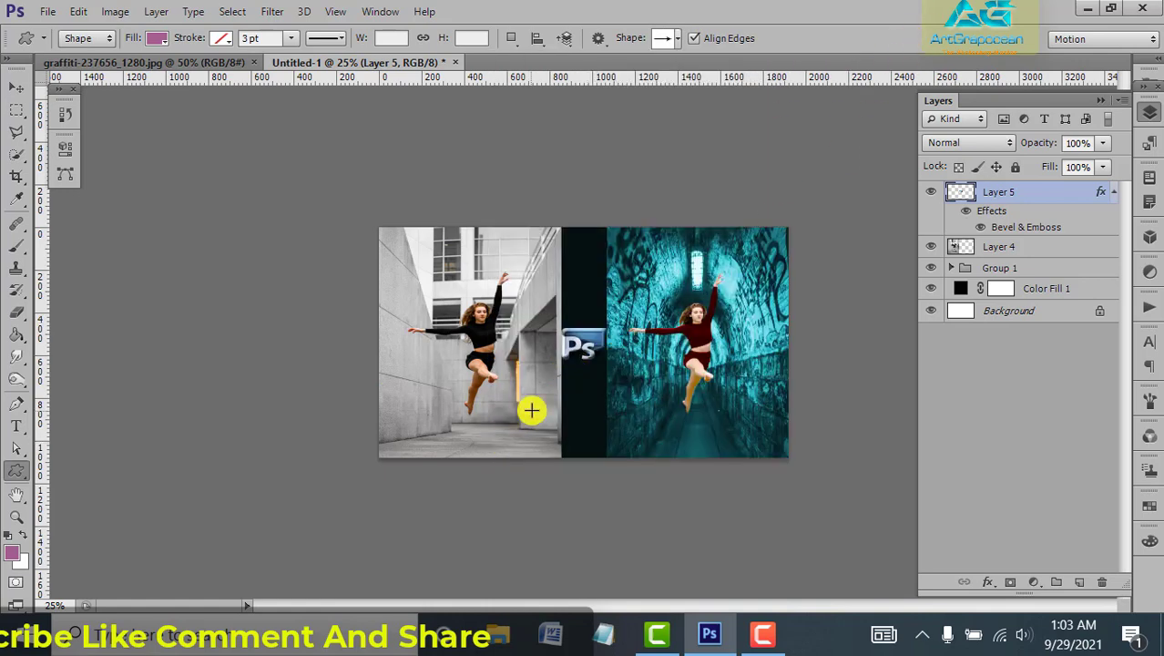
pyautogui.moveTo(515, 412); pyautogui.dragTo(572, 429)
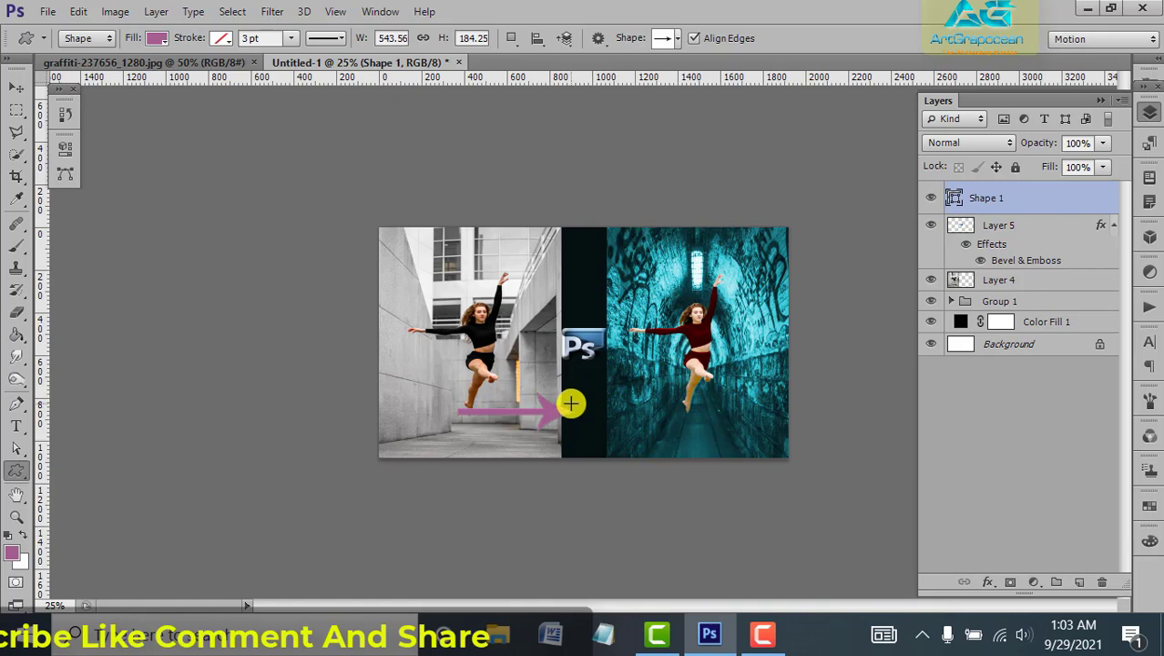
pyautogui.click(156, 37)
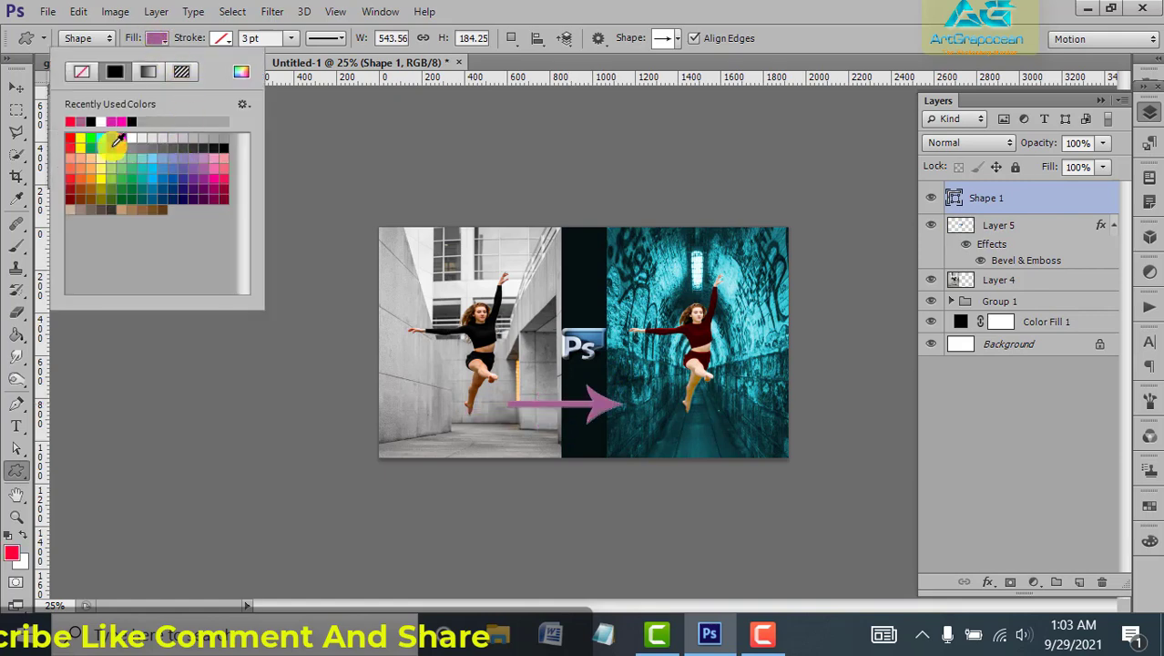
pyautogui.click(77, 121)
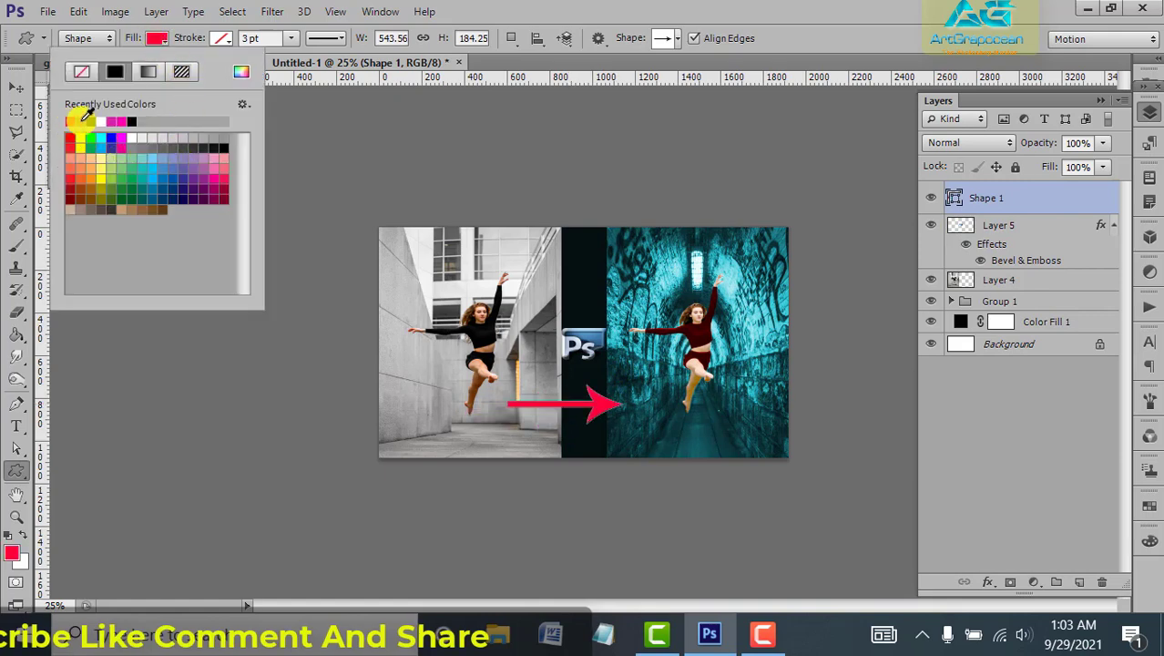
pyautogui.press('v')
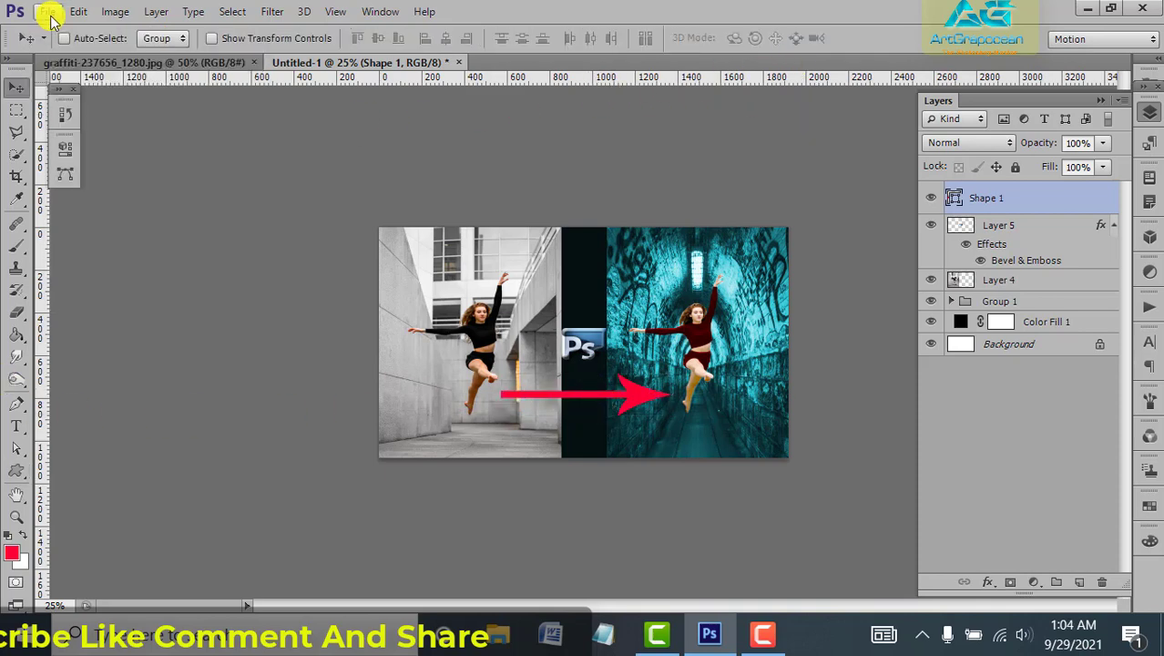
# Save the composite as yjjh in Photoshop (*.PSD) format in folder 000
pyautogui.click(49, 14)
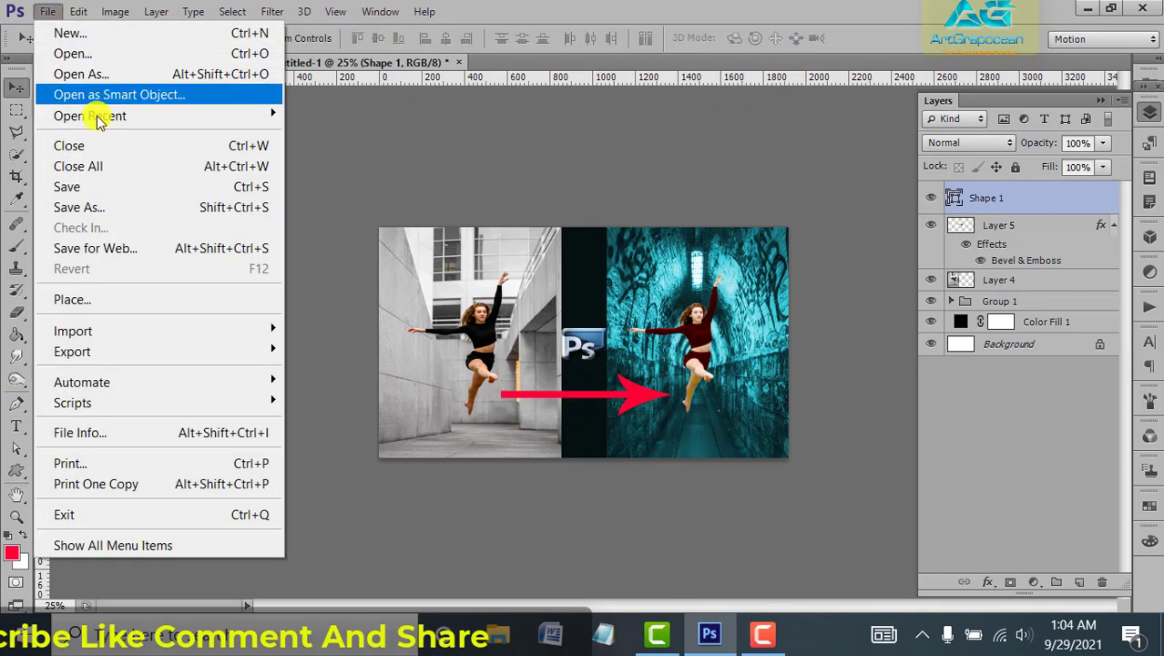
pyautogui.click(125, 187)
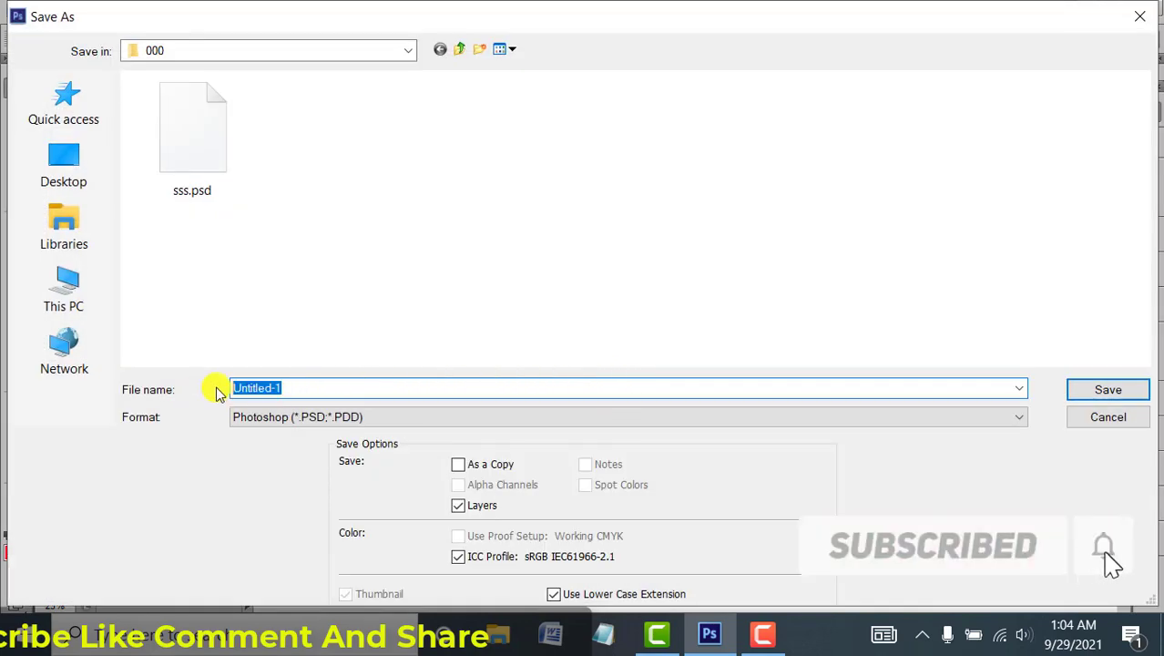
pyautogui.write('yj')
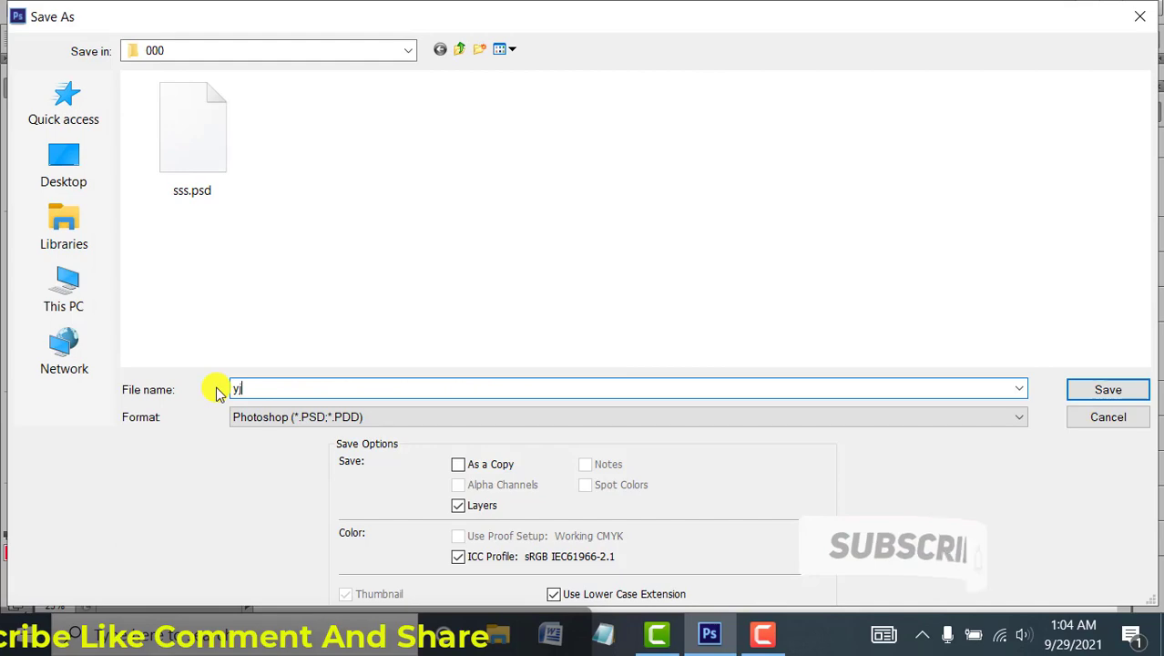
pyautogui.write('h')
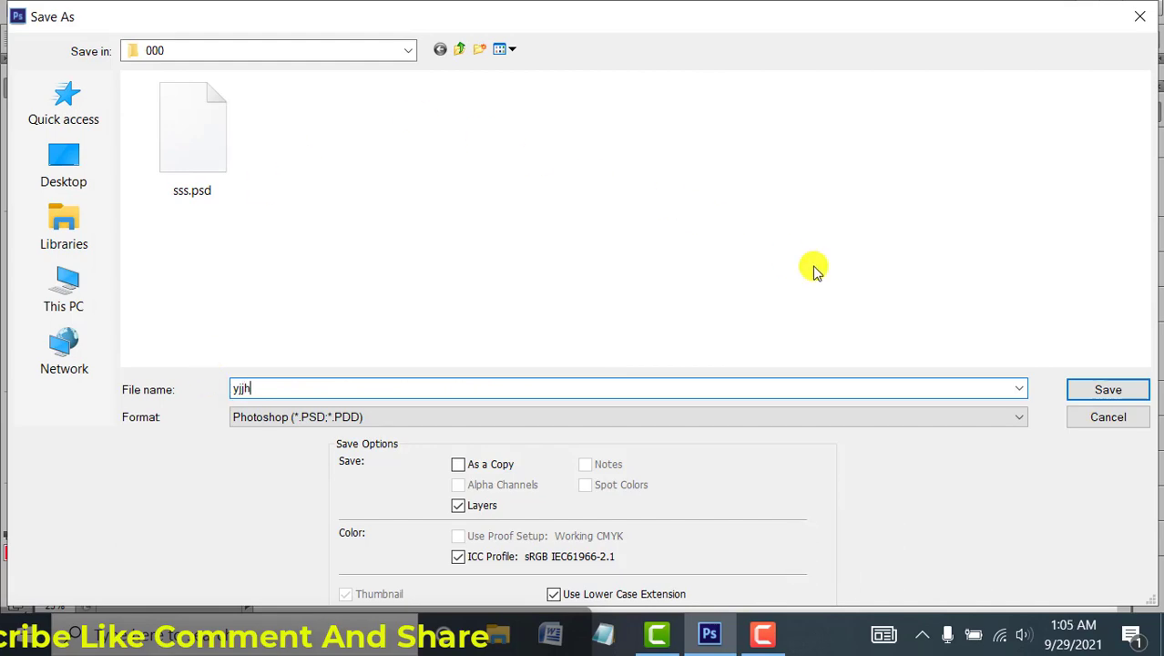
pyautogui.click(1119, 390)
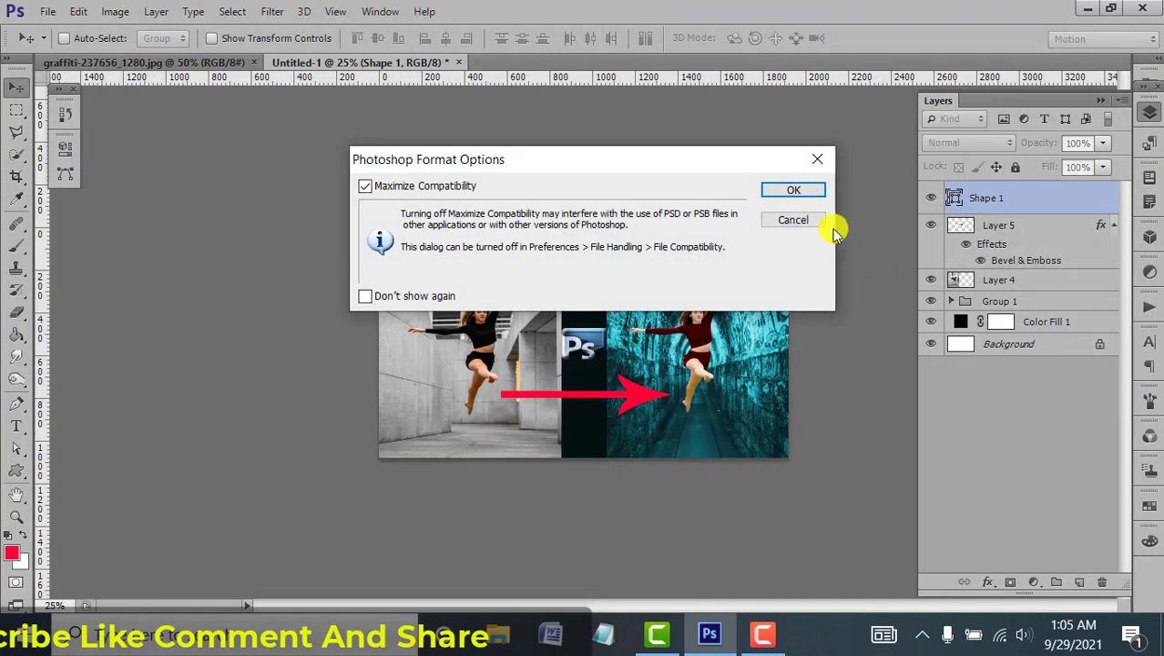